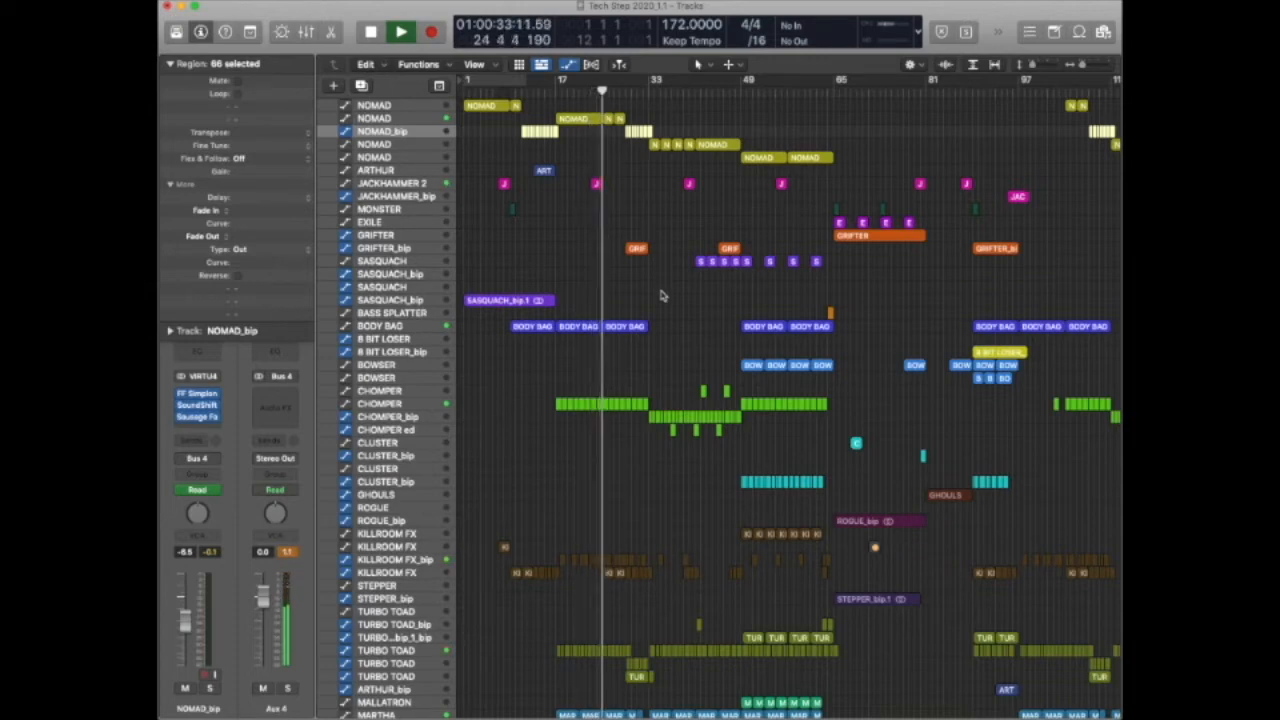
Stop playback, solo the SASQUACH_bip region and play it from the start of the song.
{"action": "key", "text": "space"}
{"action": "scroll", "coordinate": [586, 236], "scroll_direction": "up", "scroll_amount": 5}
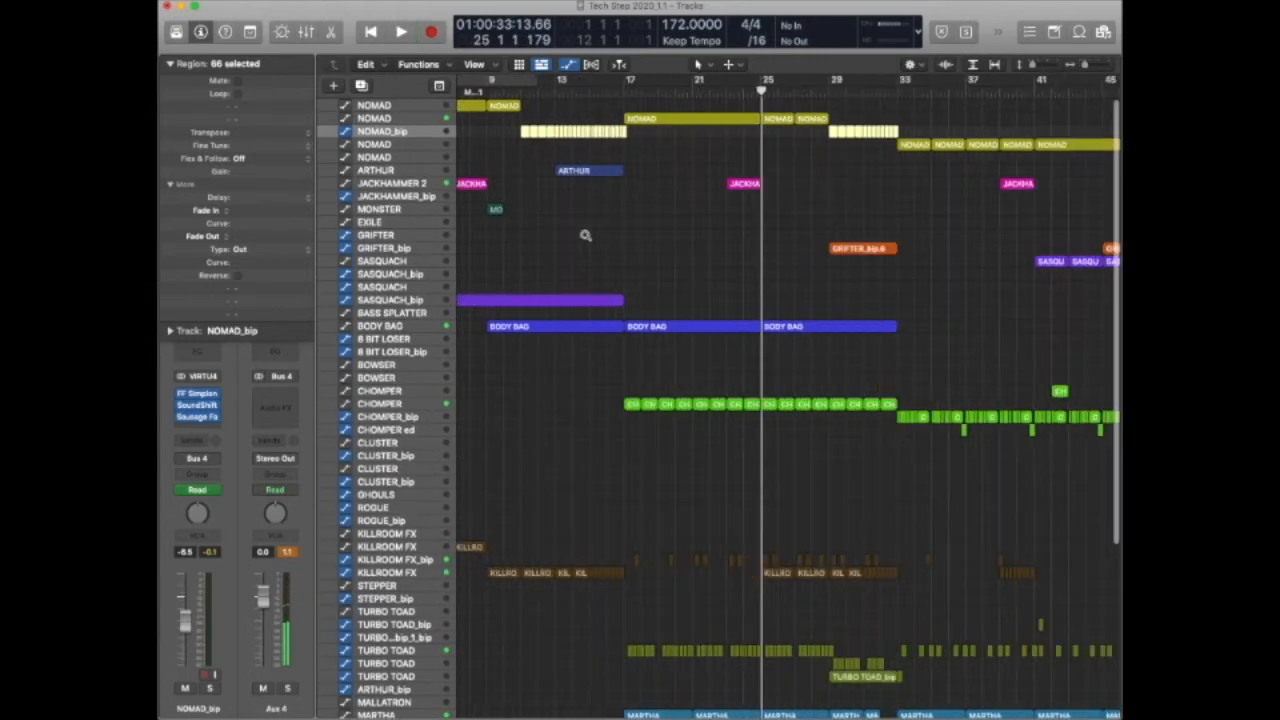
{"action": "scroll", "coordinate": [586, 240], "scroll_direction": "left", "scroll_amount": 3}
{"action": "scroll", "coordinate": [580, 243], "scroll_direction": "down", "scroll_amount": 1}
{"action": "left_click", "coordinate": [541, 268]}
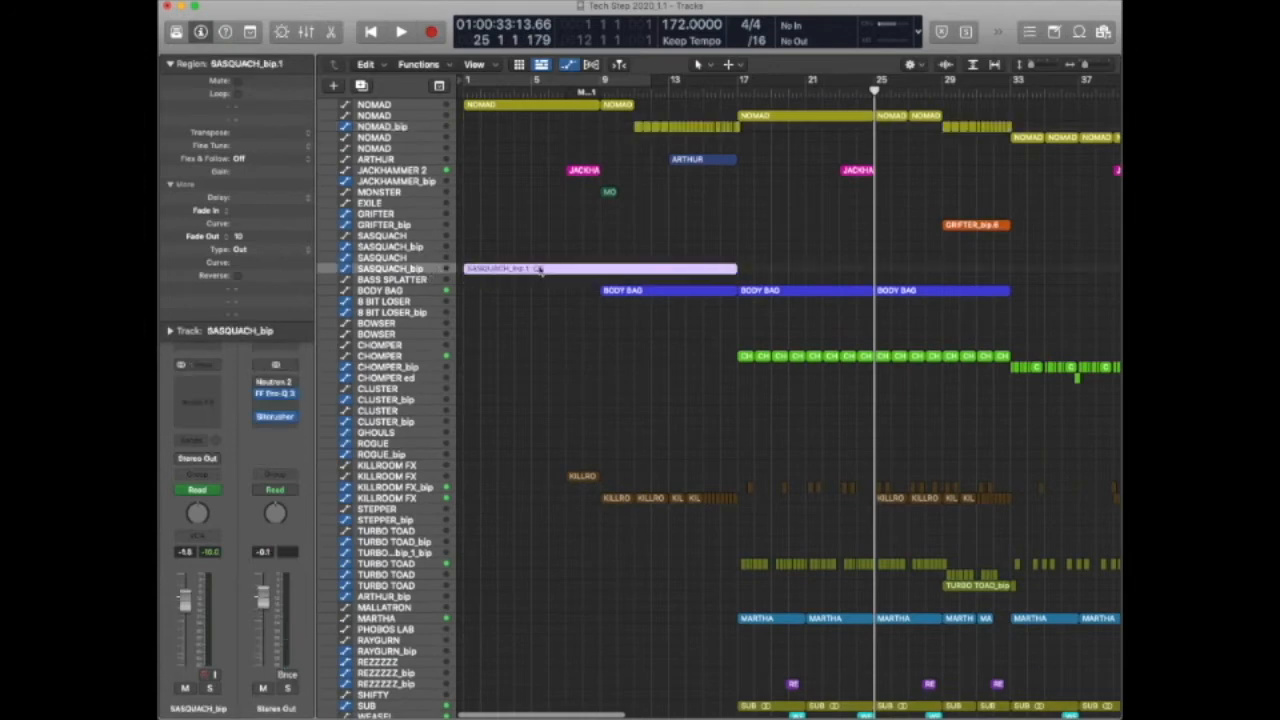
{"action": "key", "text": "ctrl+z"}
{"action": "key", "text": "Return"}
{"action": "key", "text": "ctrl+s"}
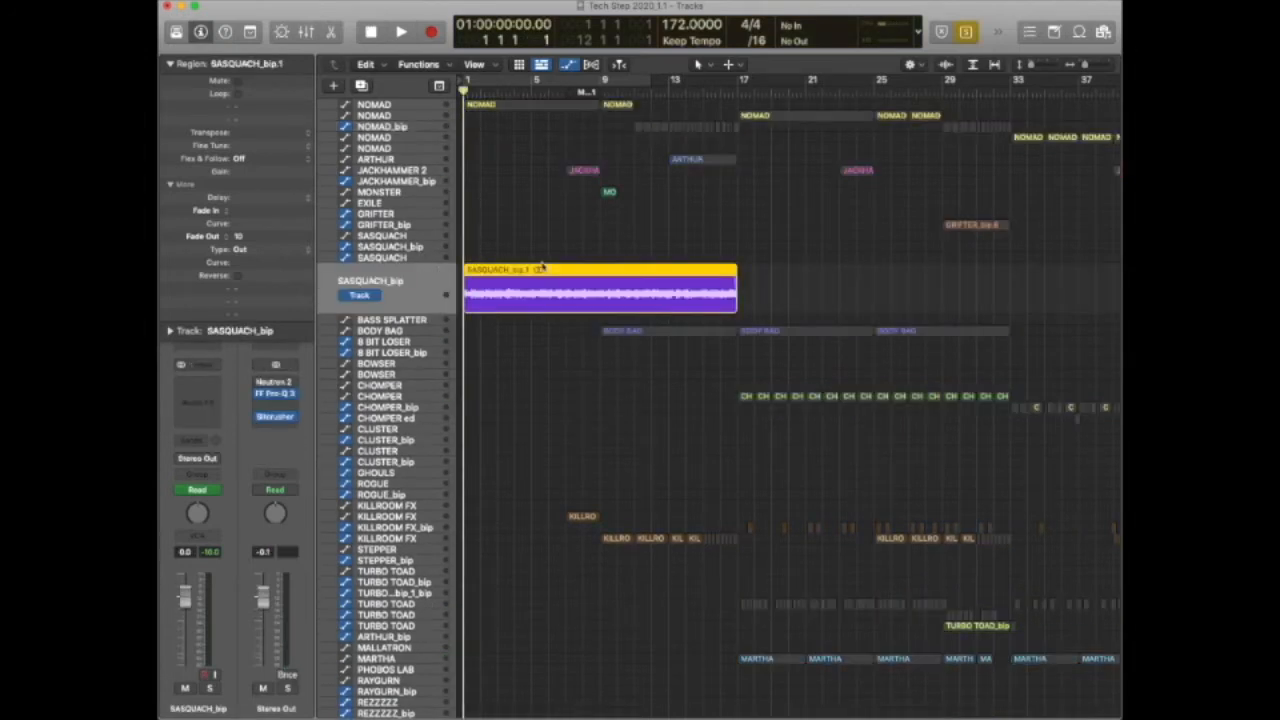
{"action": "key", "text": "space"}
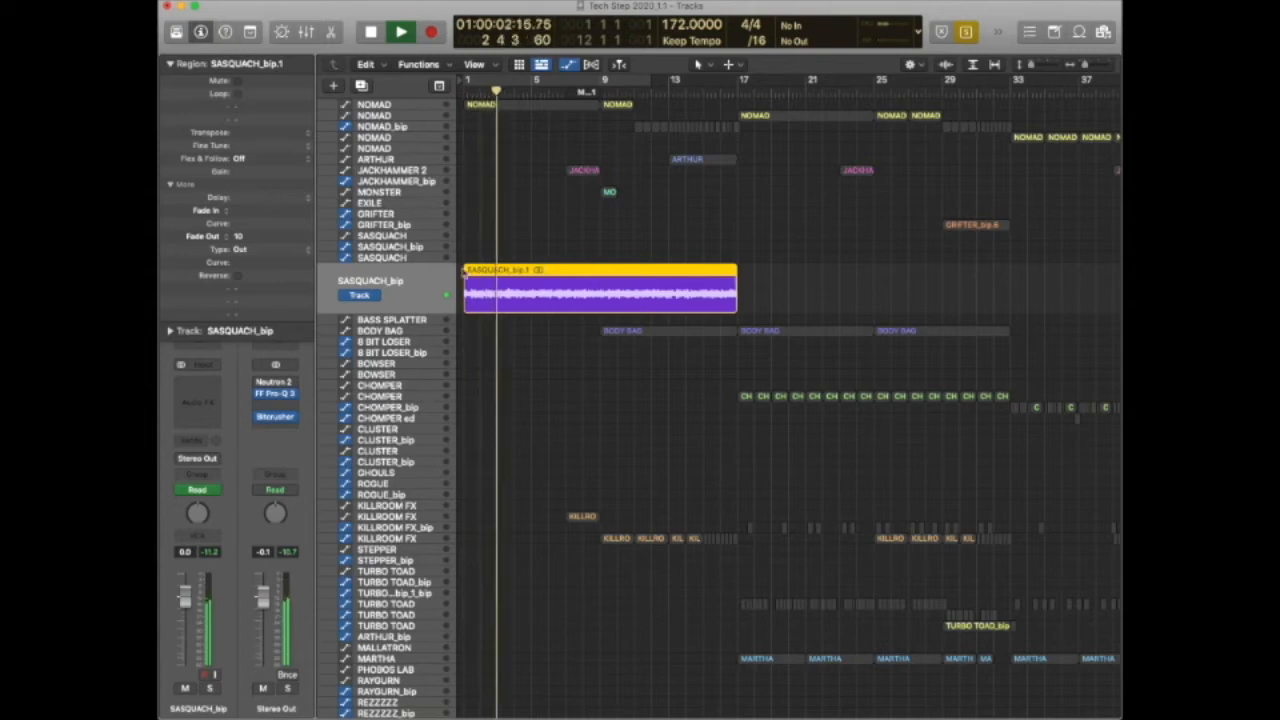
{"action": "key", "text": "space"}
Open the Massive synth on the SASQUACH track directly above SASQUACH_bip and show its Browser view with the macro controls.
{"action": "left_click", "coordinate": [414, 260]}
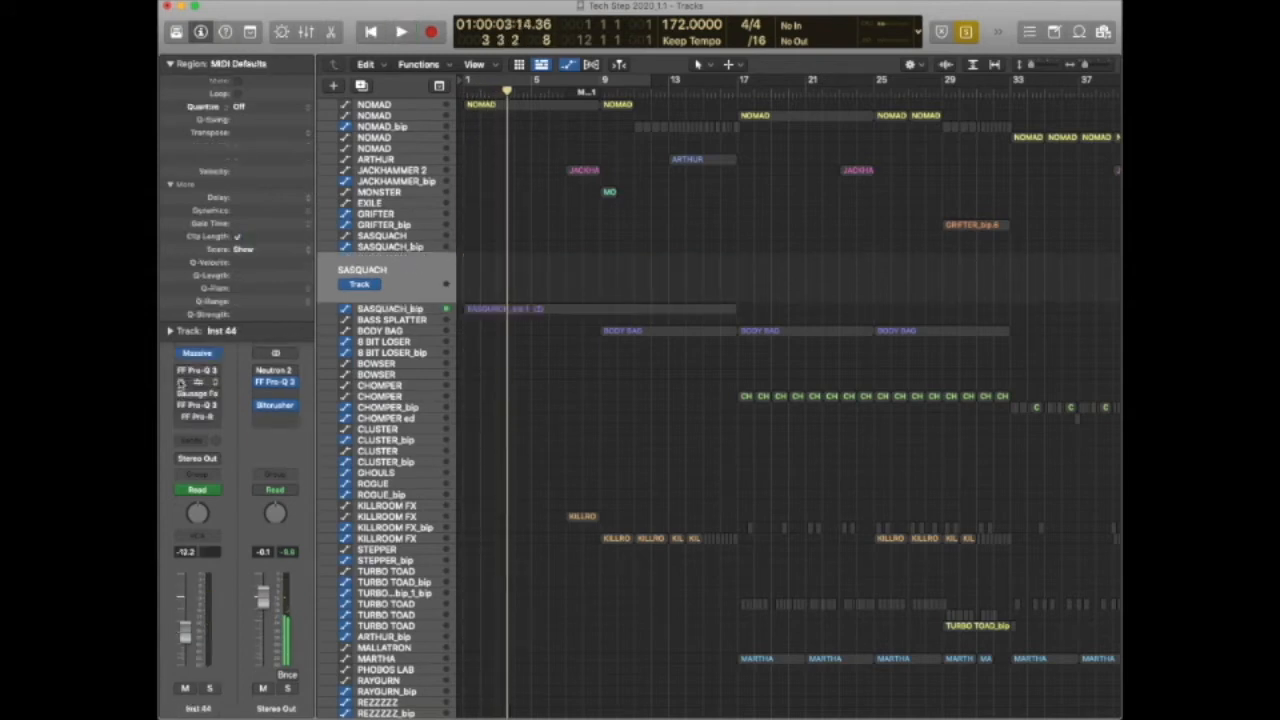
{"action": "left_click", "coordinate": [198, 355]}
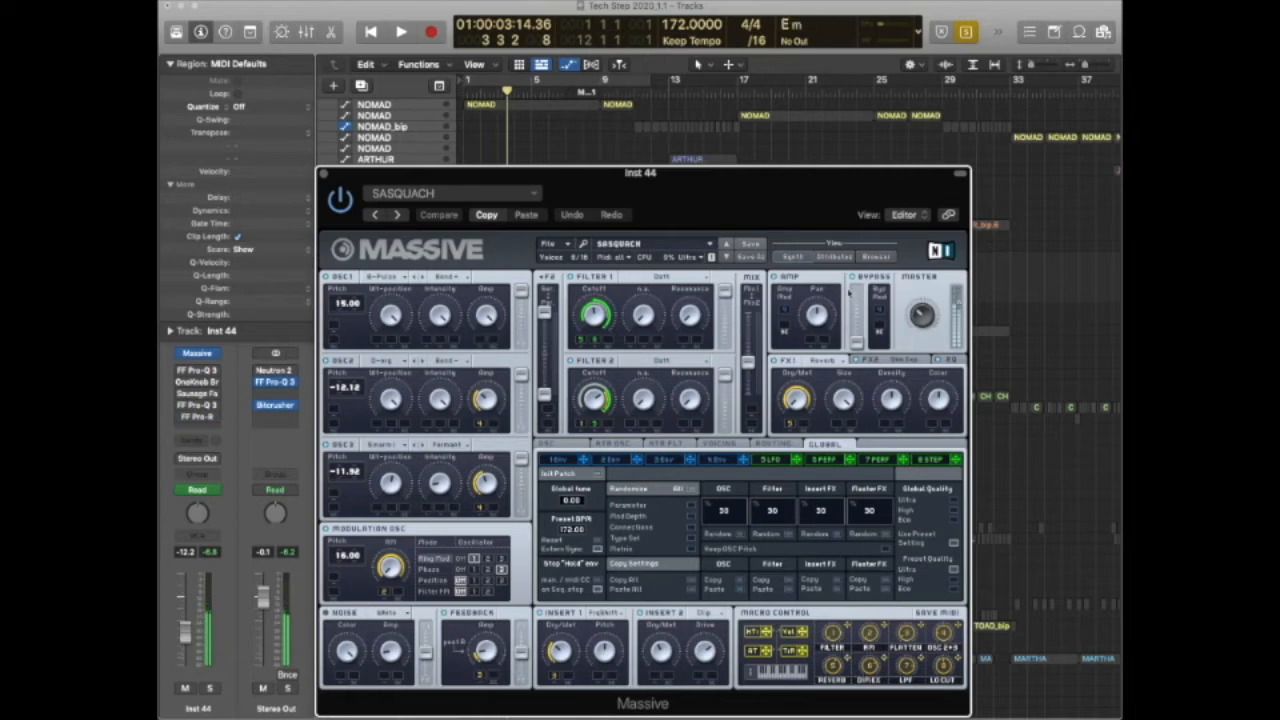
{"action": "left_click", "coordinate": [886, 258]}
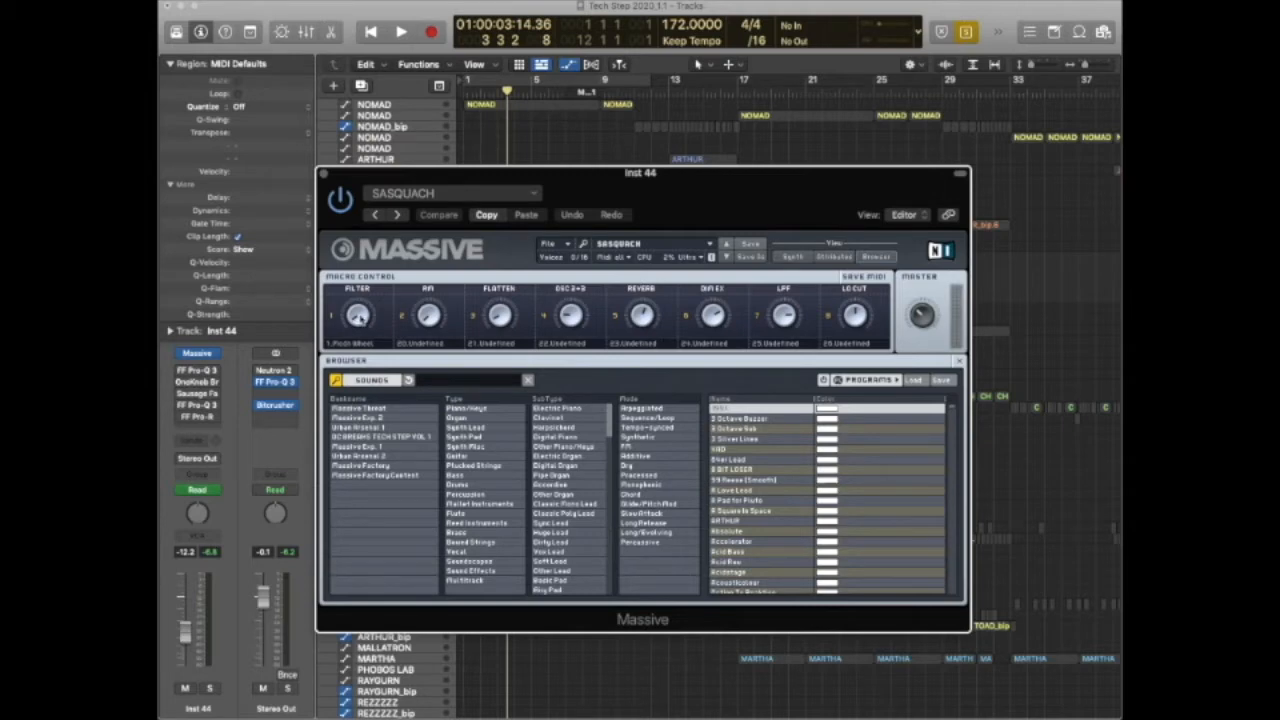
Adjust the Filter, RM and Osc 2+3 macros of the SASQUACH patch and close the synth window.
{"action": "left_click_drag", "start_coordinate": [365, 320], "coordinate": [370, 240]}
{"action": "left_click_drag", "start_coordinate": [445, 320], "coordinate": [442, 240]}
{"action": "left_click_drag", "start_coordinate": [576, 326], "coordinate": [583, 255]}
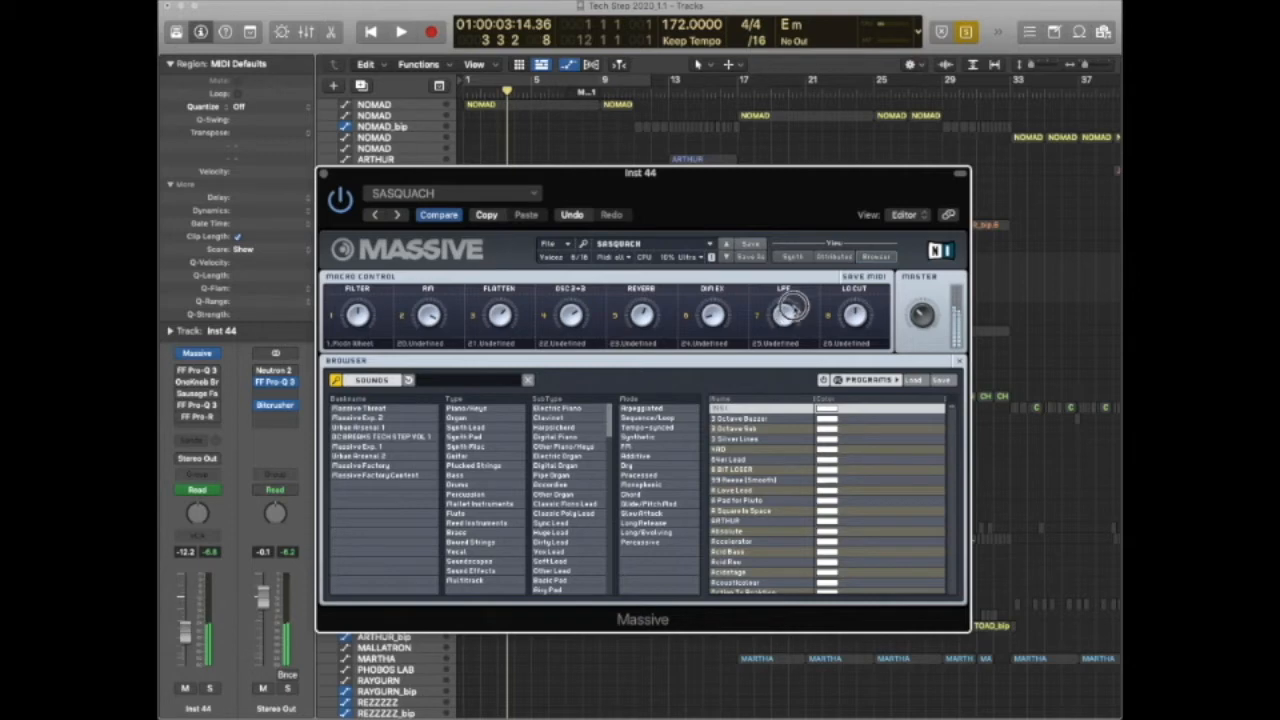
{"action": "left_click", "coordinate": [322, 174]}
Release the SASQUACH solo, solo all regions of the BEATS track and play them from the start of the song.
{"action": "key", "text": "ctrl+s"}
{"action": "left_click", "coordinate": [481, 312]}
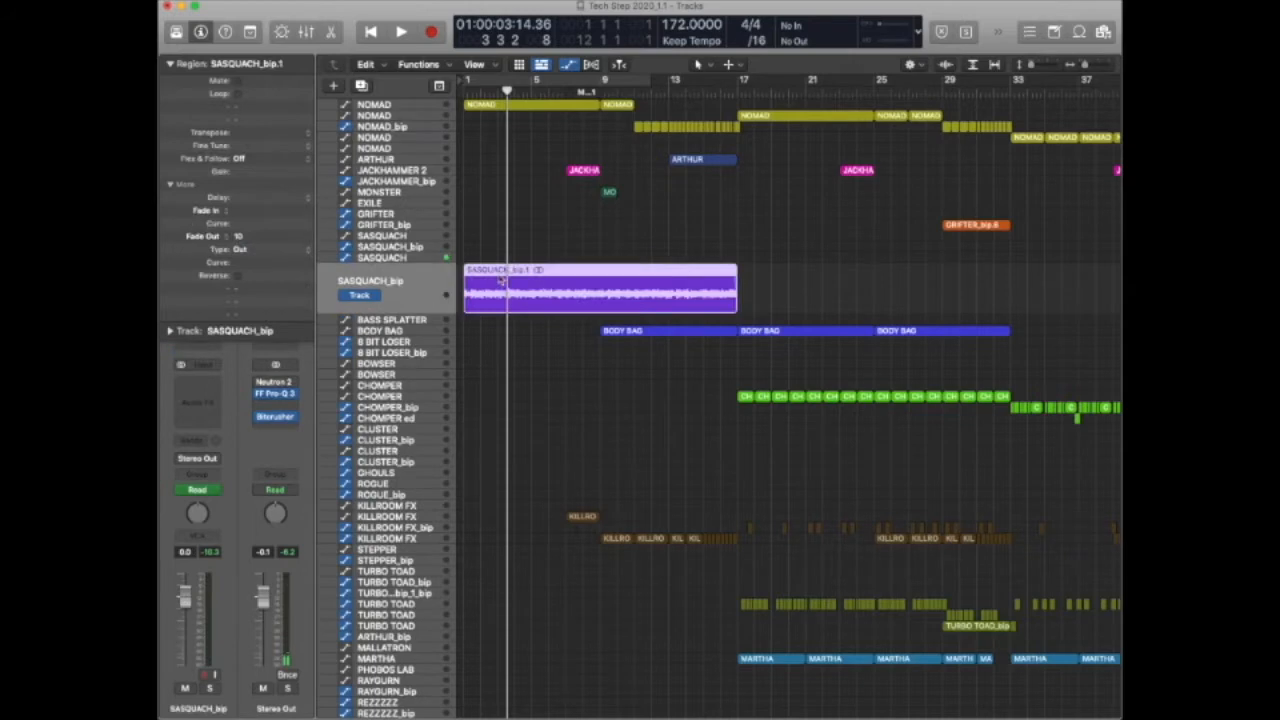
{"action": "scroll", "coordinate": [502, 282], "scroll_direction": "down", "scroll_amount": 5}
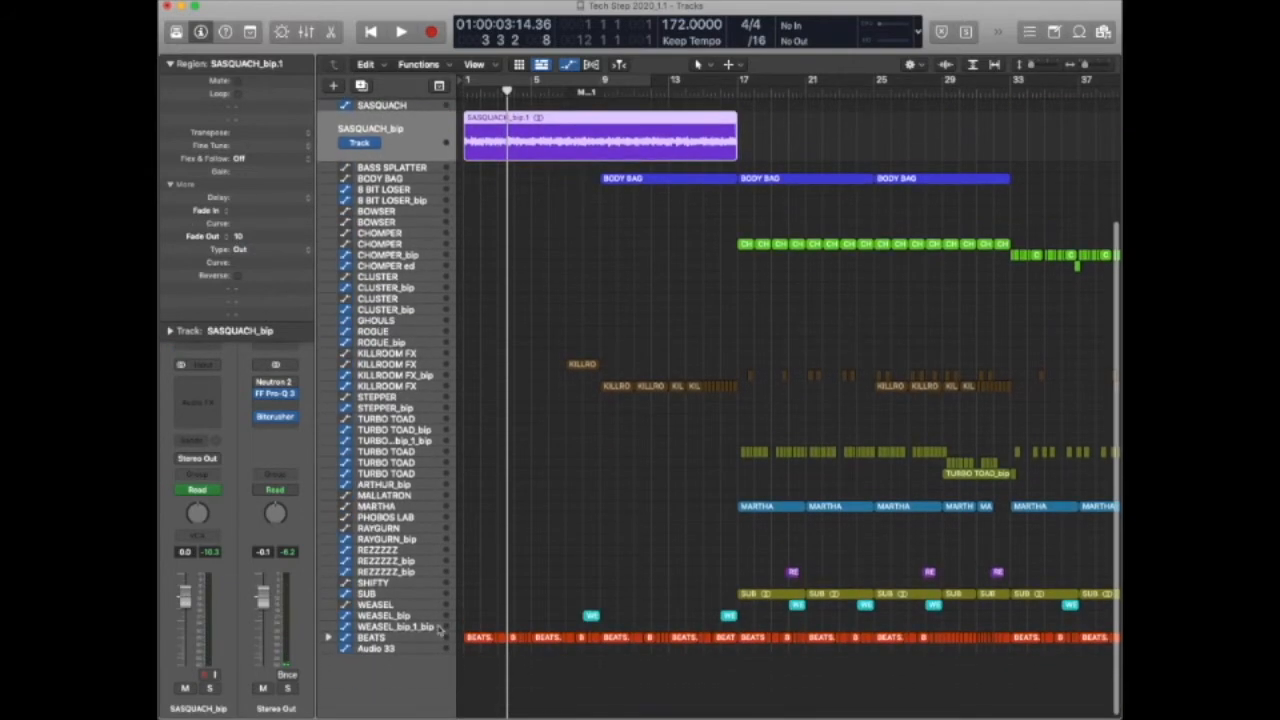
{"action": "left_click", "coordinate": [436, 638]}
{"action": "key", "text": "Return"}
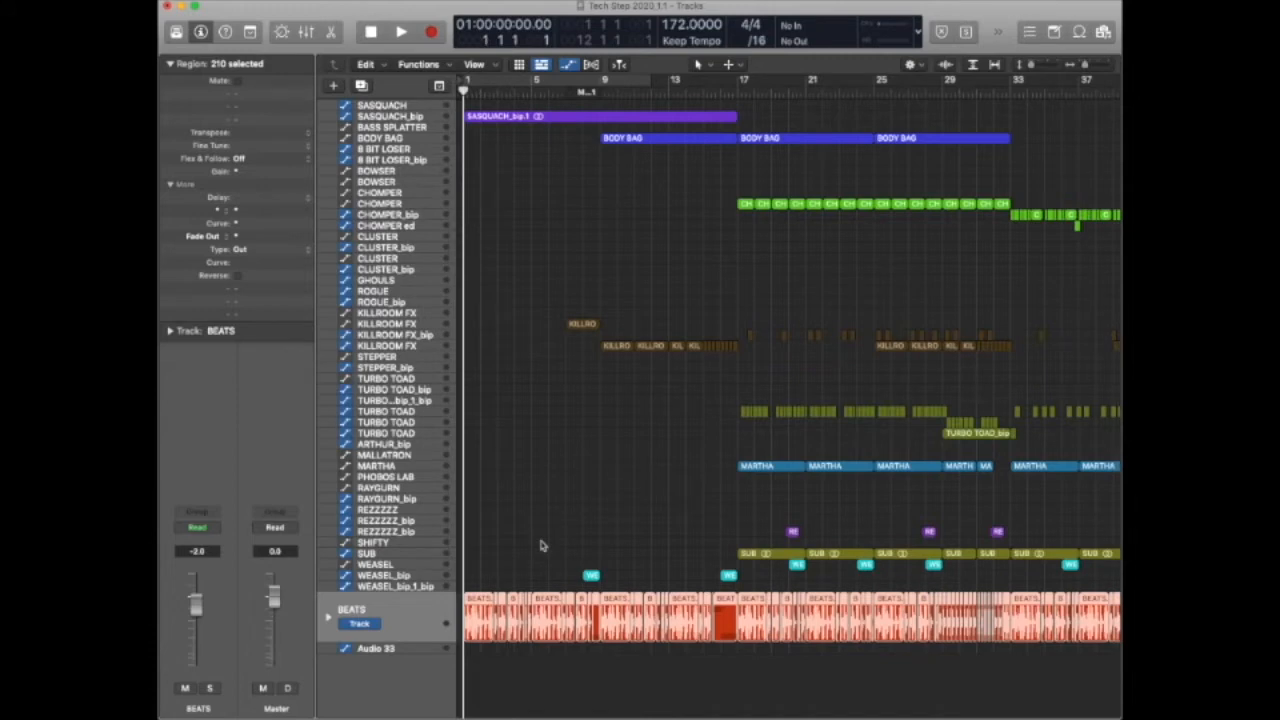
{"action": "key", "text": "ctrl+s"}
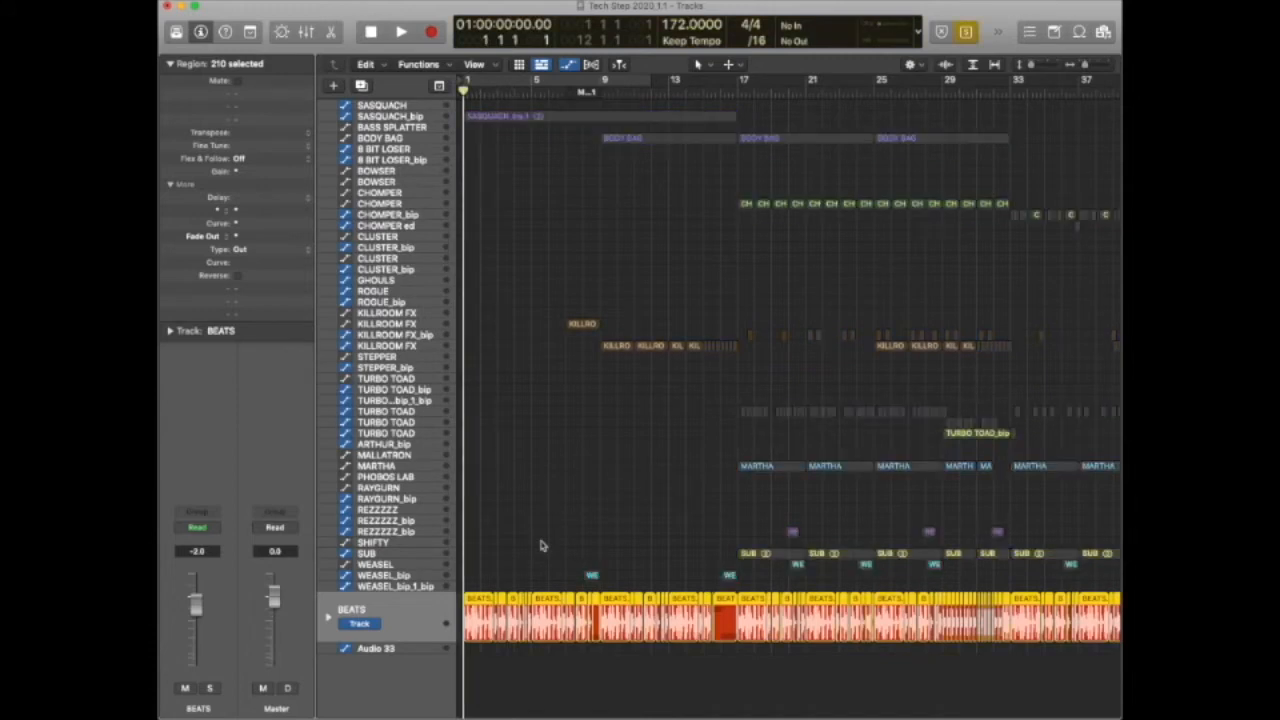
{"action": "key", "text": "space"}
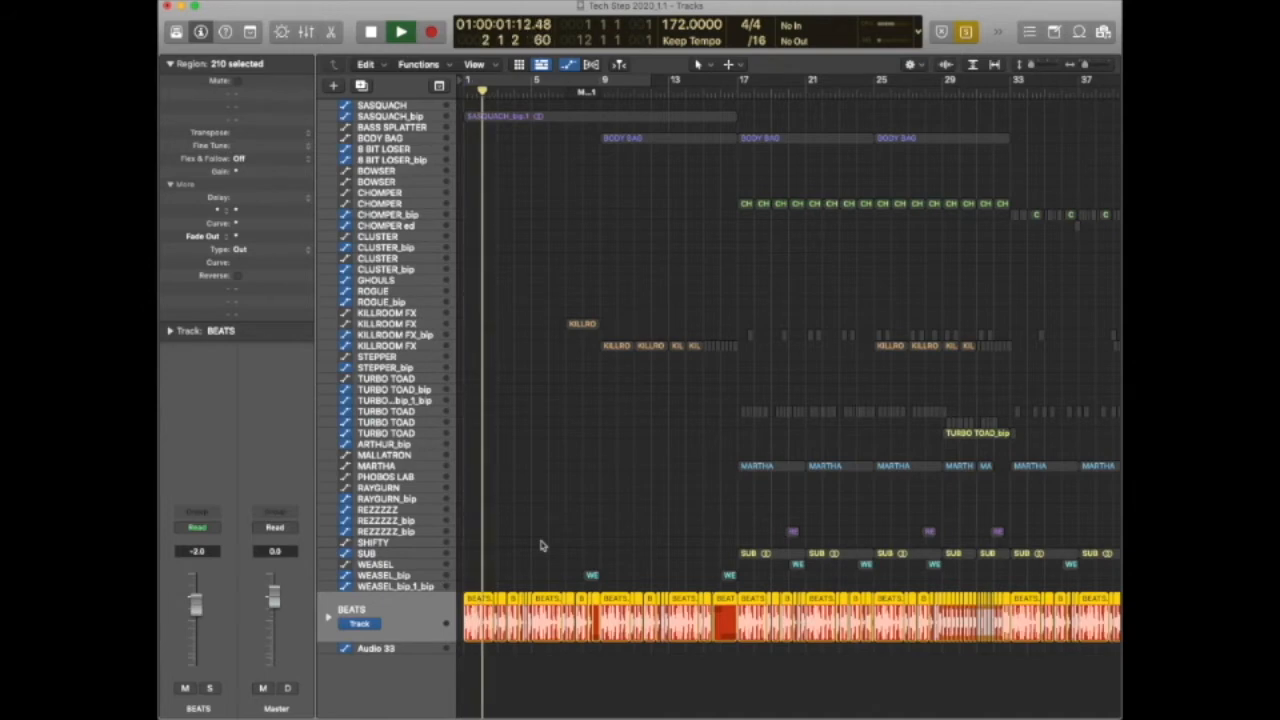
{"action": "key", "text": "space"}
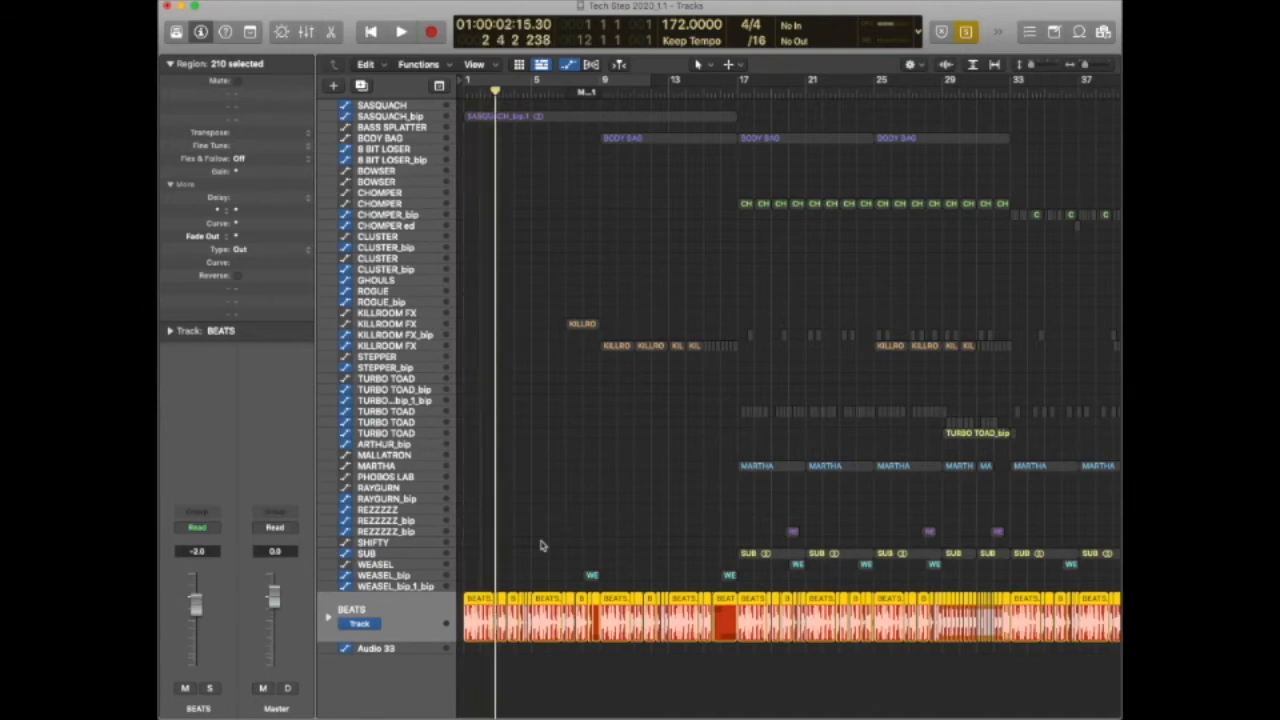
Select the first NOMAD track at the top of the track list and open its Massive synth.
{"action": "scroll", "coordinate": [525, 470], "scroll_direction": "up", "scroll_amount": 5}
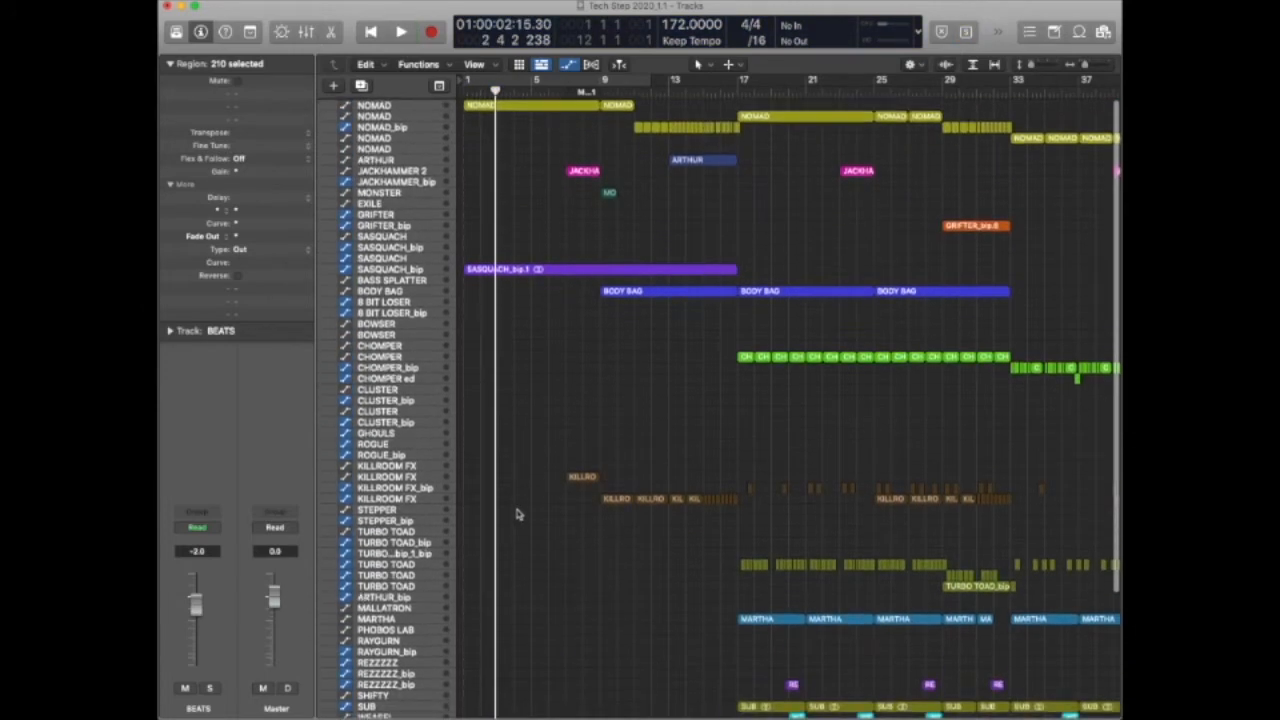
{"action": "scroll", "coordinate": [515, 401], "scroll_direction": "down", "scroll_amount": 3}
{"action": "scroll", "coordinate": [492, 360], "scroll_direction": "up", "scroll_amount": 1}
{"action": "scroll", "coordinate": [488, 346], "scroll_direction": "down", "scroll_amount": 1}
{"action": "left_click", "coordinate": [397, 106]}
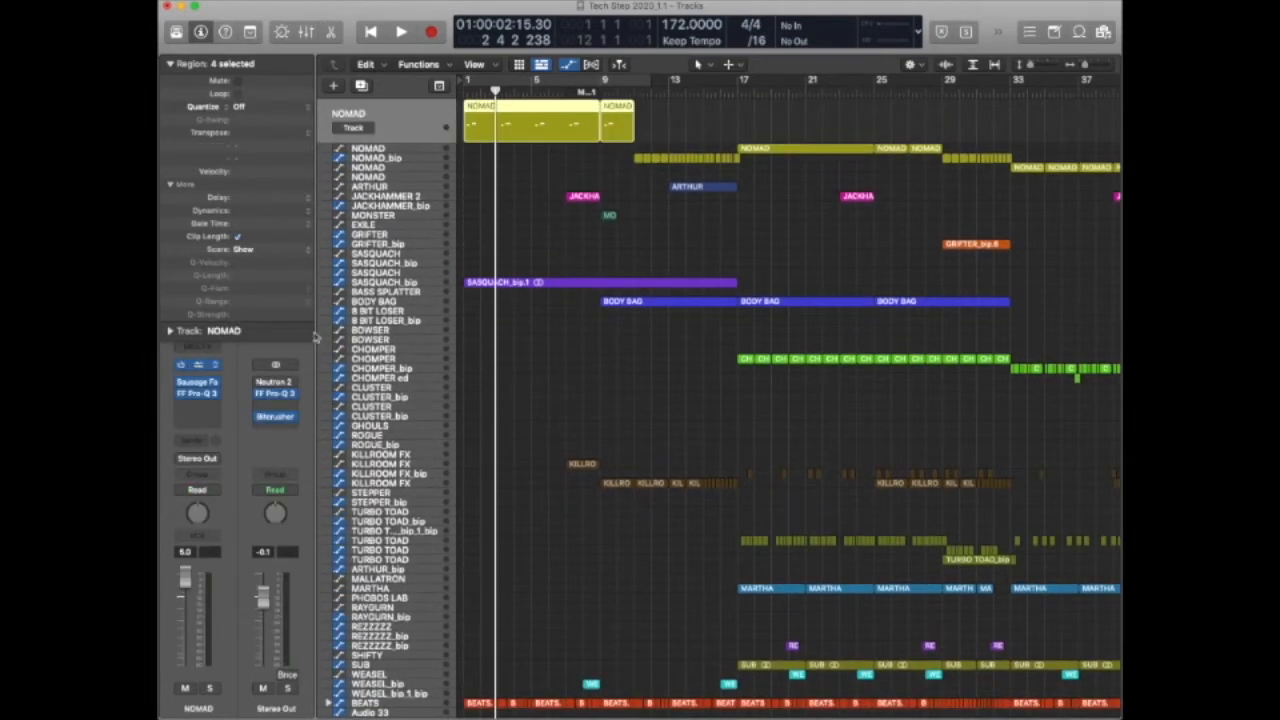
{"action": "left_click", "coordinate": [198, 365]}
Solo the NOMAD regions and play them with cycle mode on between bars 1 and 12.
{"action": "key", "text": "ctrl+s"}
{"action": "left_click", "coordinate": [500, 82]}
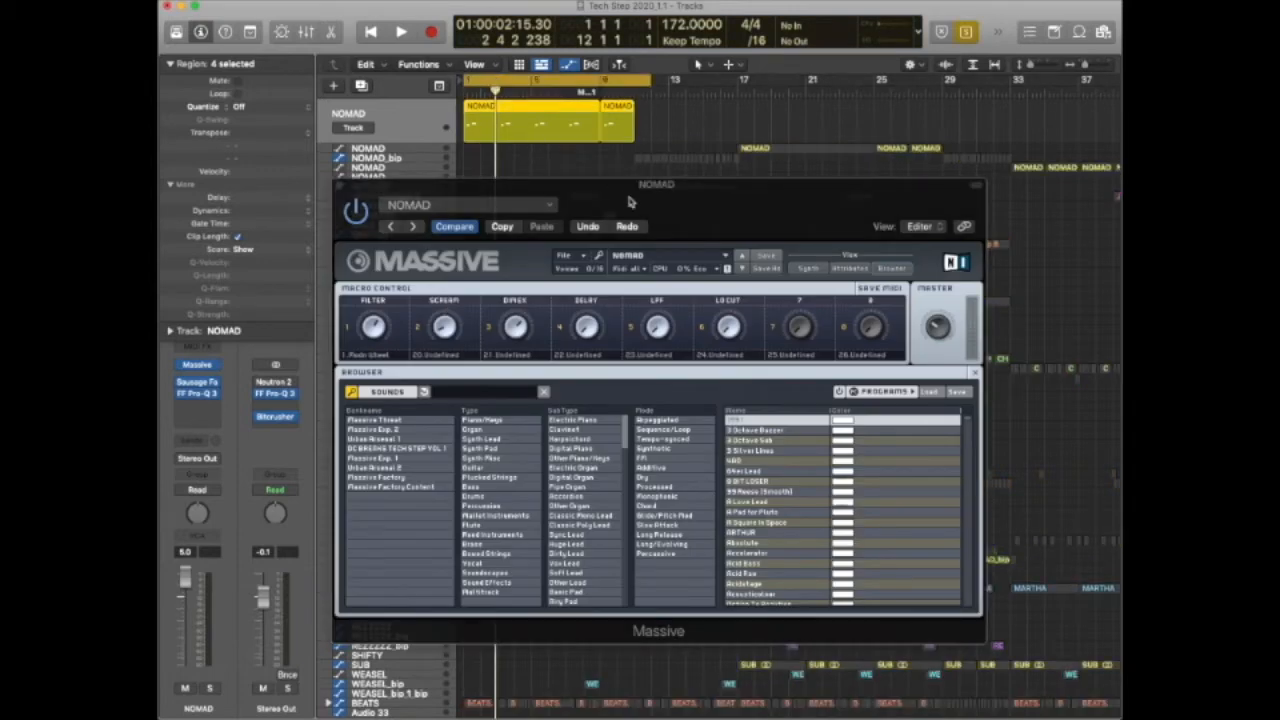
{"action": "key", "text": "space"}
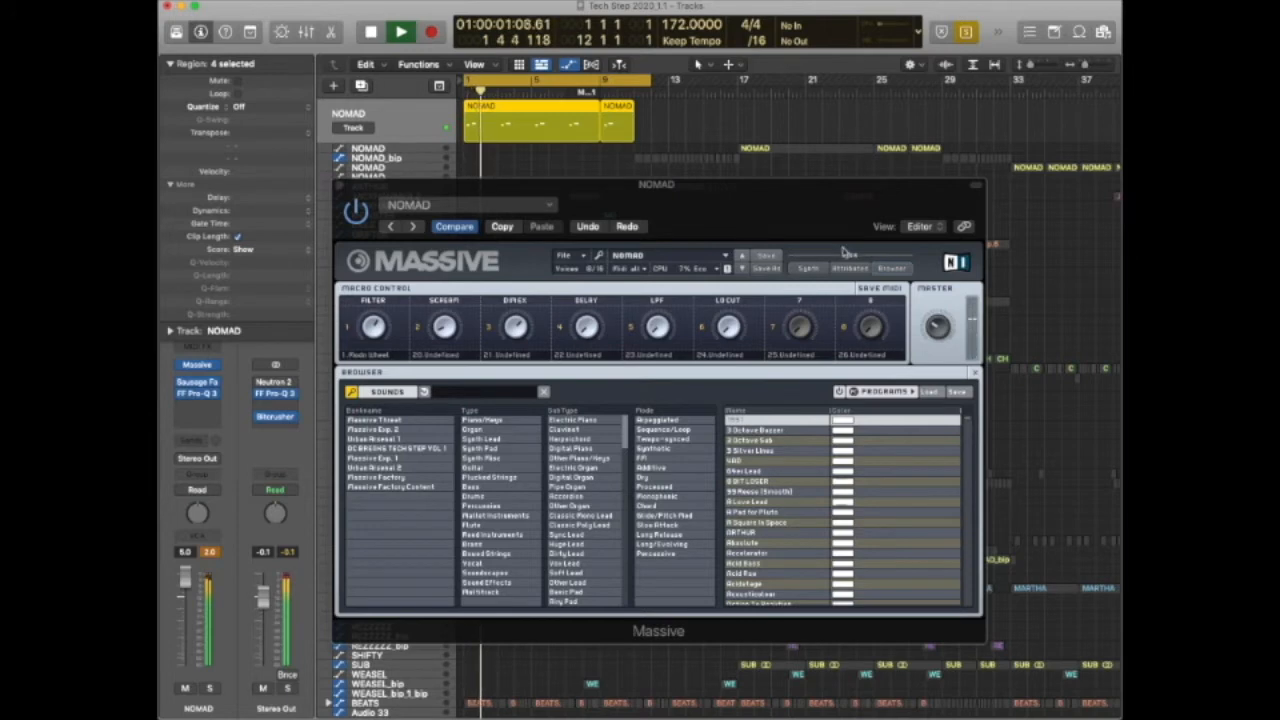
{"action": "key", "text": "space"}
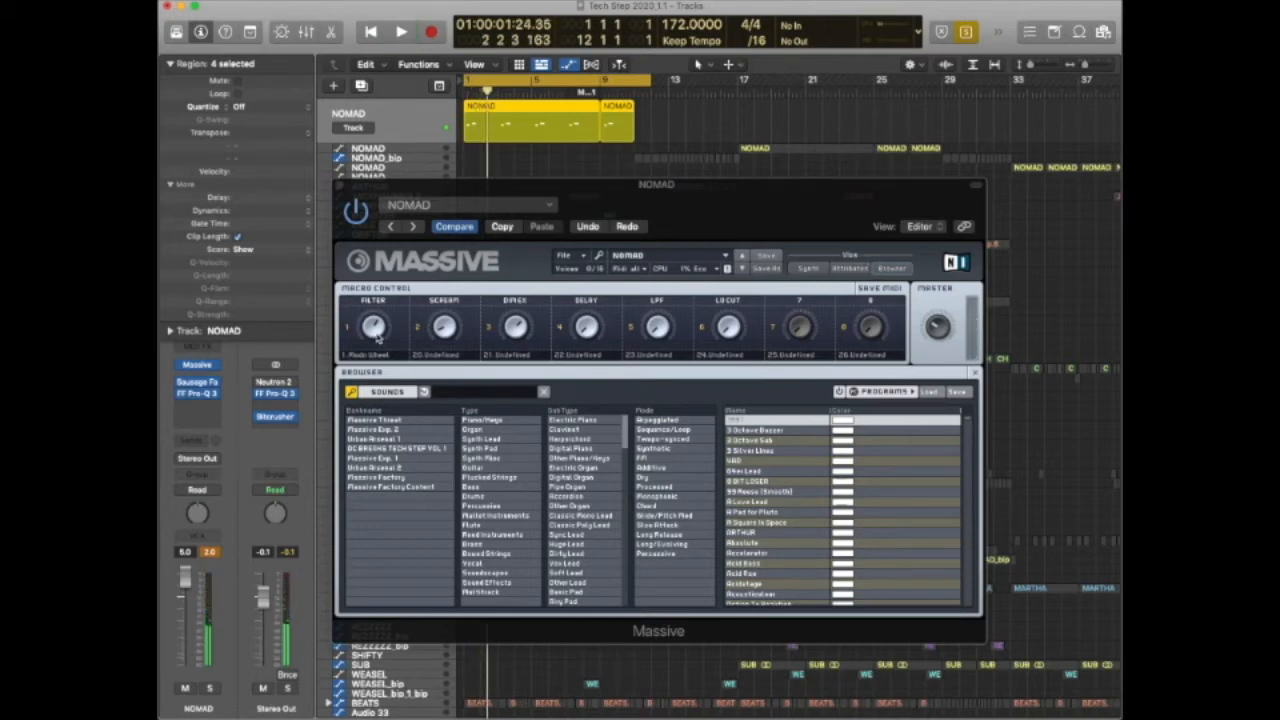
Try out the macro controls of the NOMAD patch, including Delay, and undo the changes.
{"action": "left_click_drag", "start_coordinate": [593, 332], "coordinate": [602, 238]}
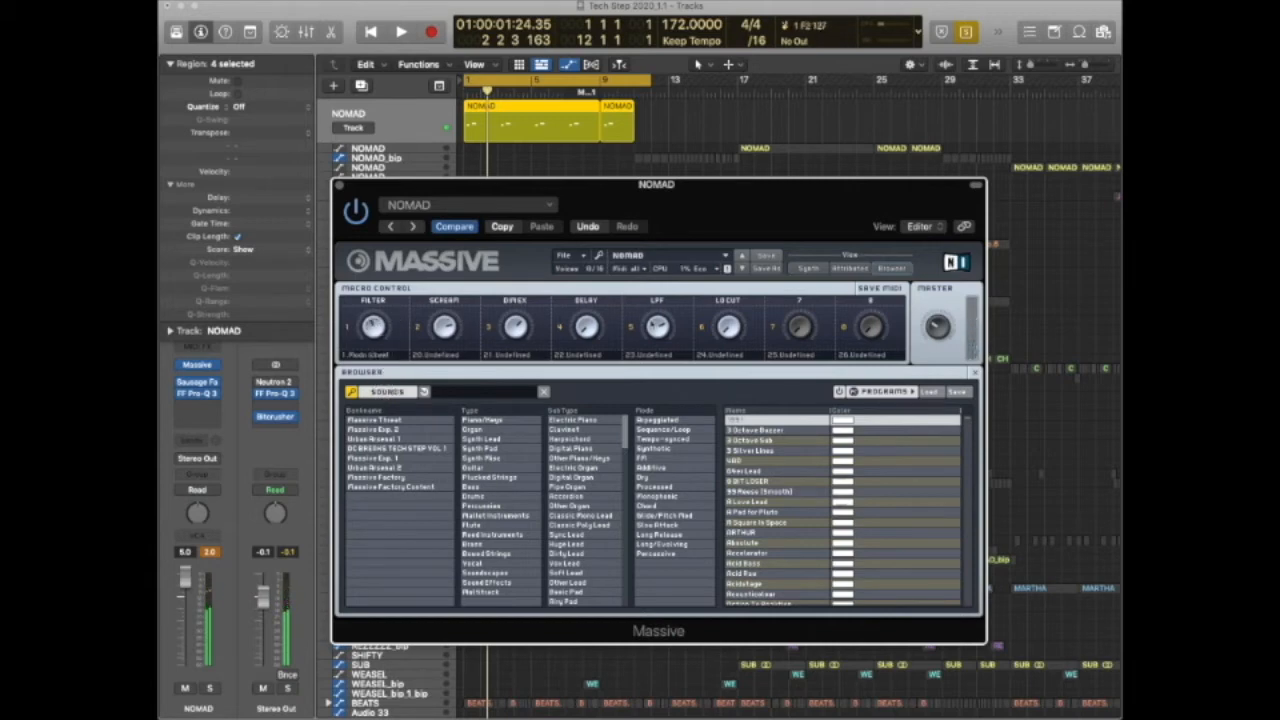
{"action": "left_click", "coordinate": [580, 228]}
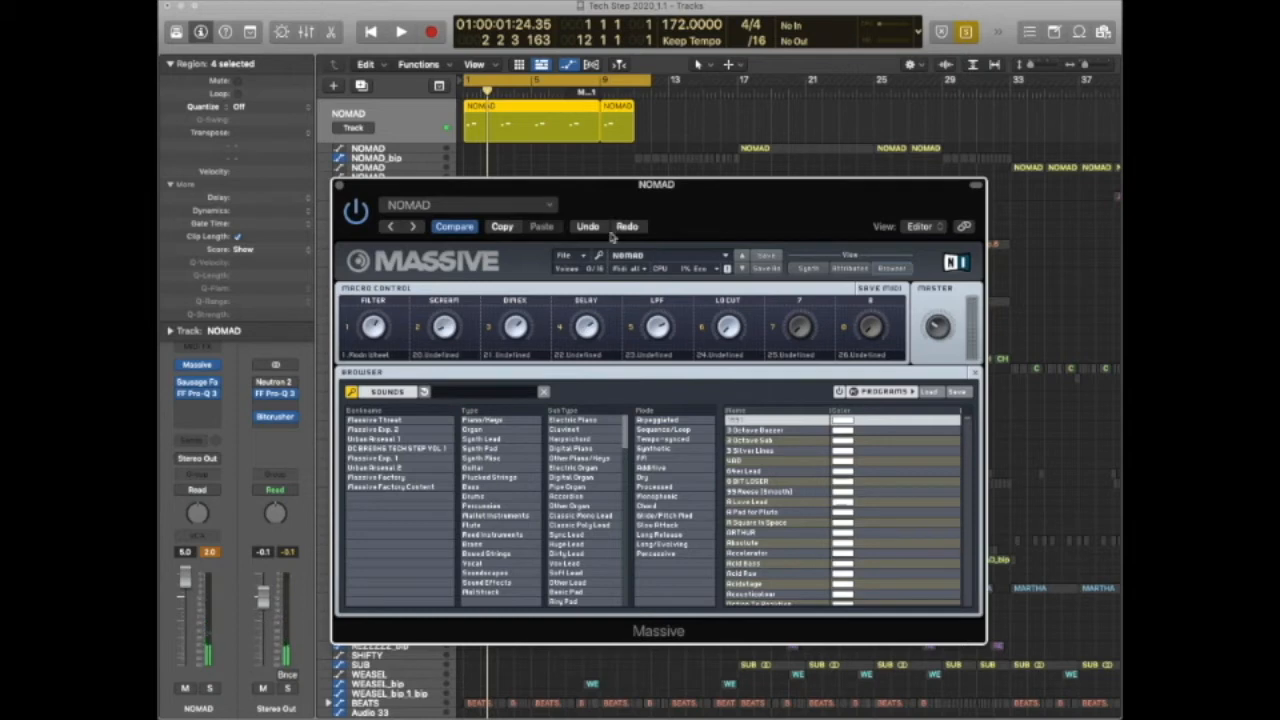
{"action": "left_click", "coordinate": [588, 228]}
{"action": "left_click", "coordinate": [584, 229]}
Close the NOMAD synth window, play its soloed regions once more and turn cycle mode off.
{"action": "left_click", "coordinate": [340, 186]}
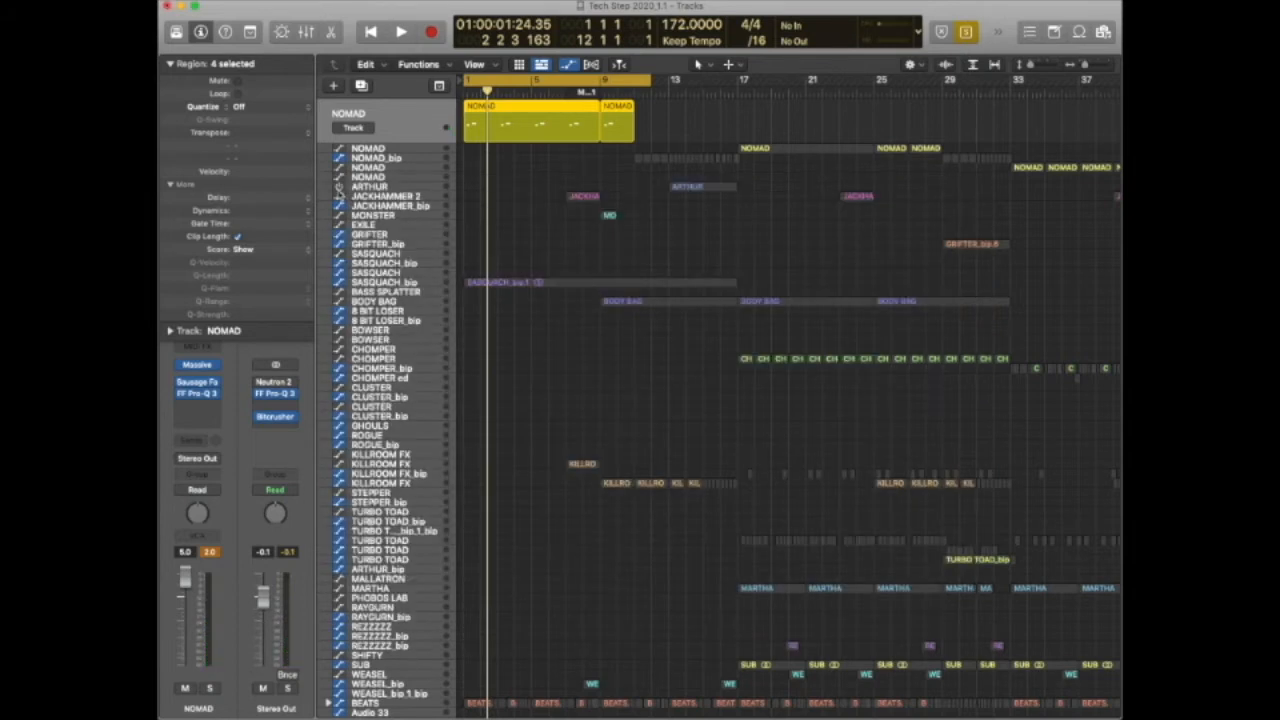
{"action": "key", "text": "space"}
{"action": "key", "text": "space"}
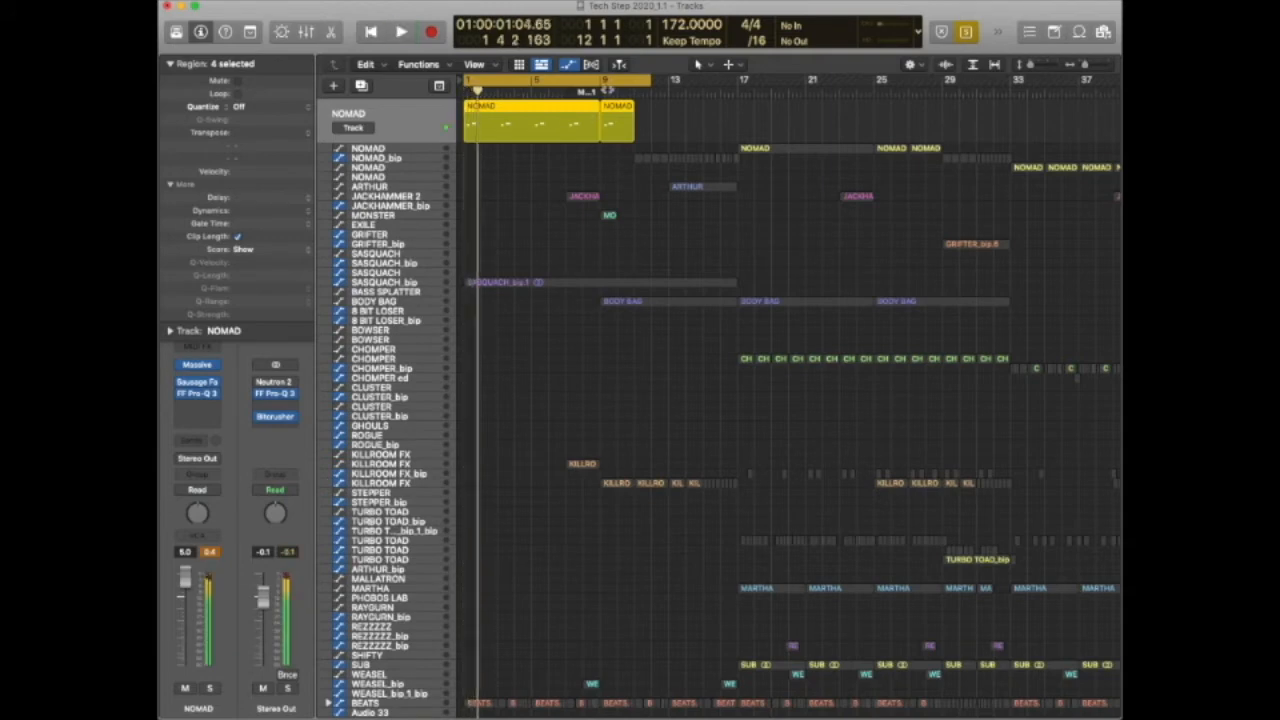
{"action": "left_click", "coordinate": [611, 81]}
Select the NOMAD_bip track, place the playhead at bar 11 and show the track's SoundShifter automation.
{"action": "left_click", "coordinate": [394, 160]}
{"action": "left_click", "coordinate": [635, 92]}
{"action": "scroll", "coordinate": [731, 111], "scroll_direction": "up", "scroll_amount": 5}
{"action": "scroll", "coordinate": [675, 108], "scroll_direction": "down", "scroll_amount": 1}
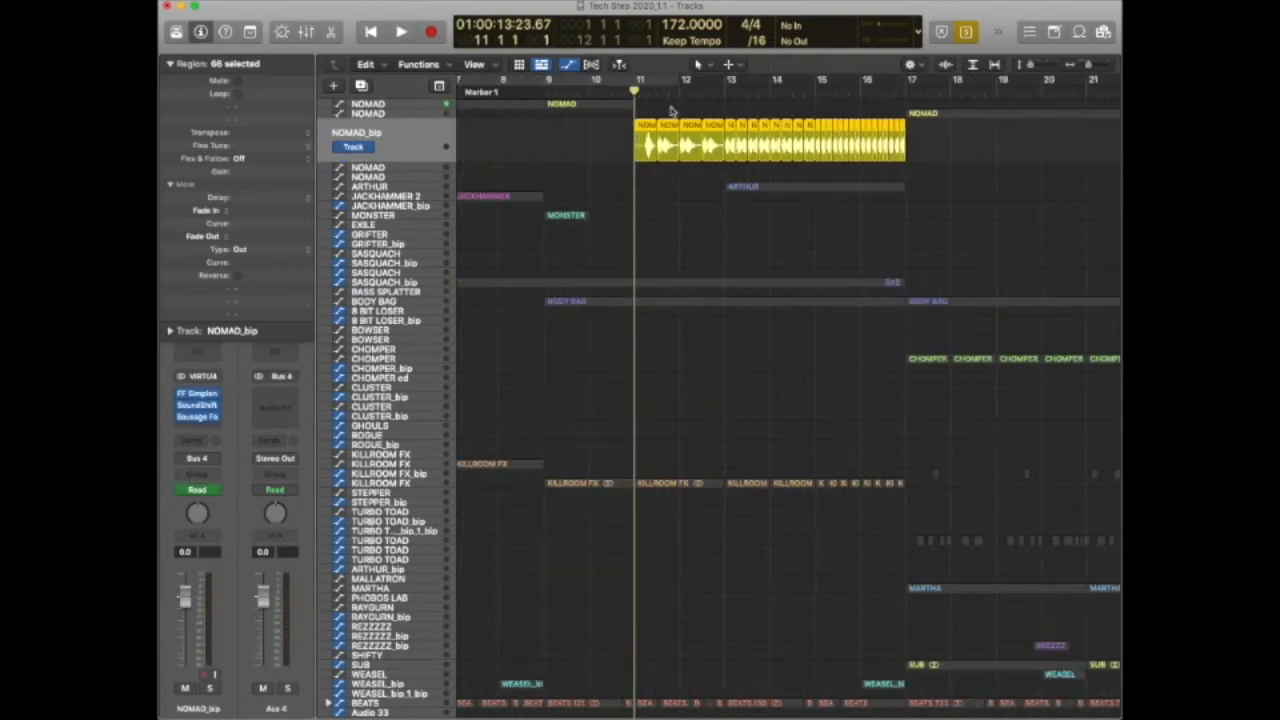
{"action": "key", "text": "a"}
{"action": "key", "text": "a"}
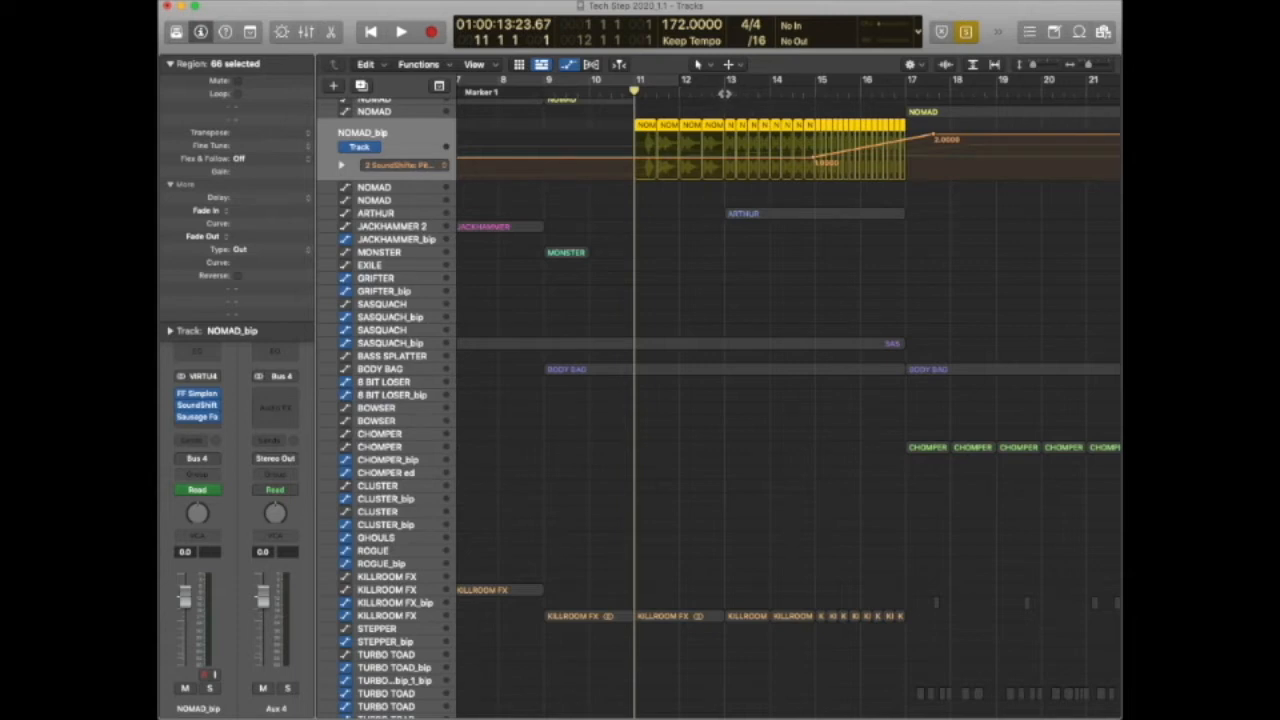
Play the soloed NOMAD_bip regions from bar 13 through to bar 17.
{"action": "double_click", "coordinate": [724, 94]}
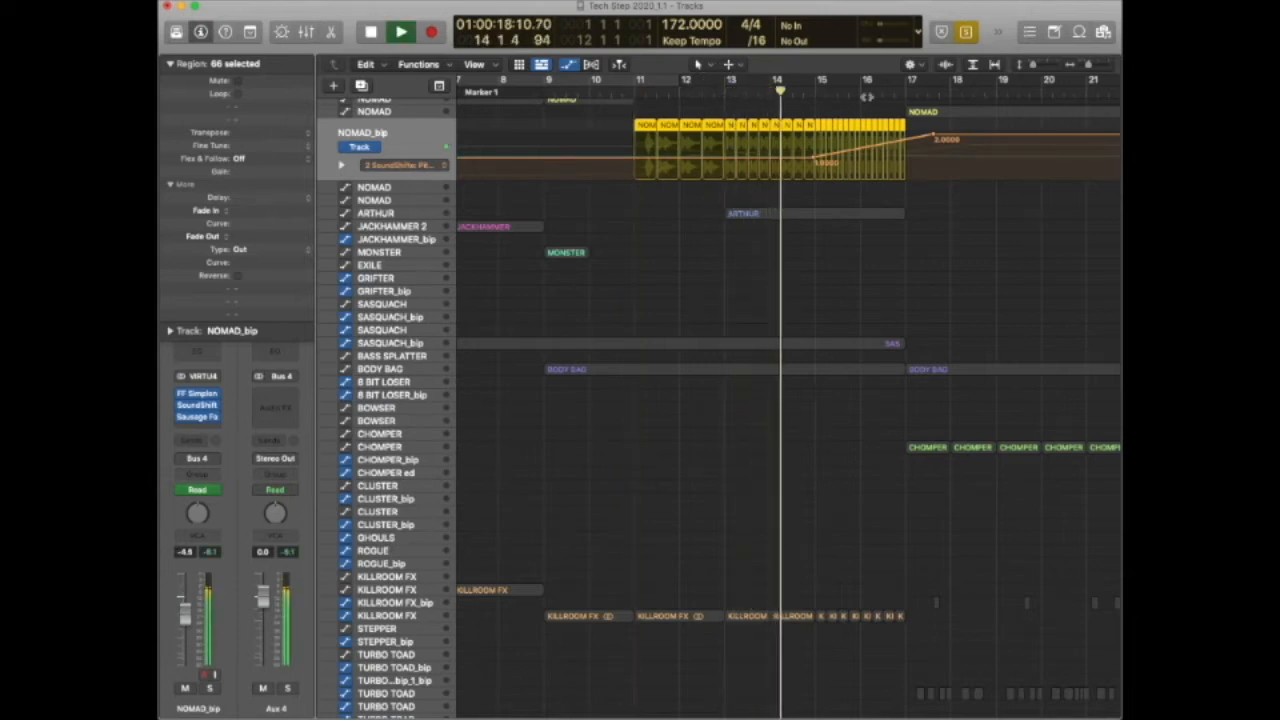
{"action": "scroll", "coordinate": [894, 107], "scroll_direction": "left", "scroll_amount": 2}
{"action": "scroll", "coordinate": [882, 124], "scroll_direction": "down", "scroll_amount": 4}
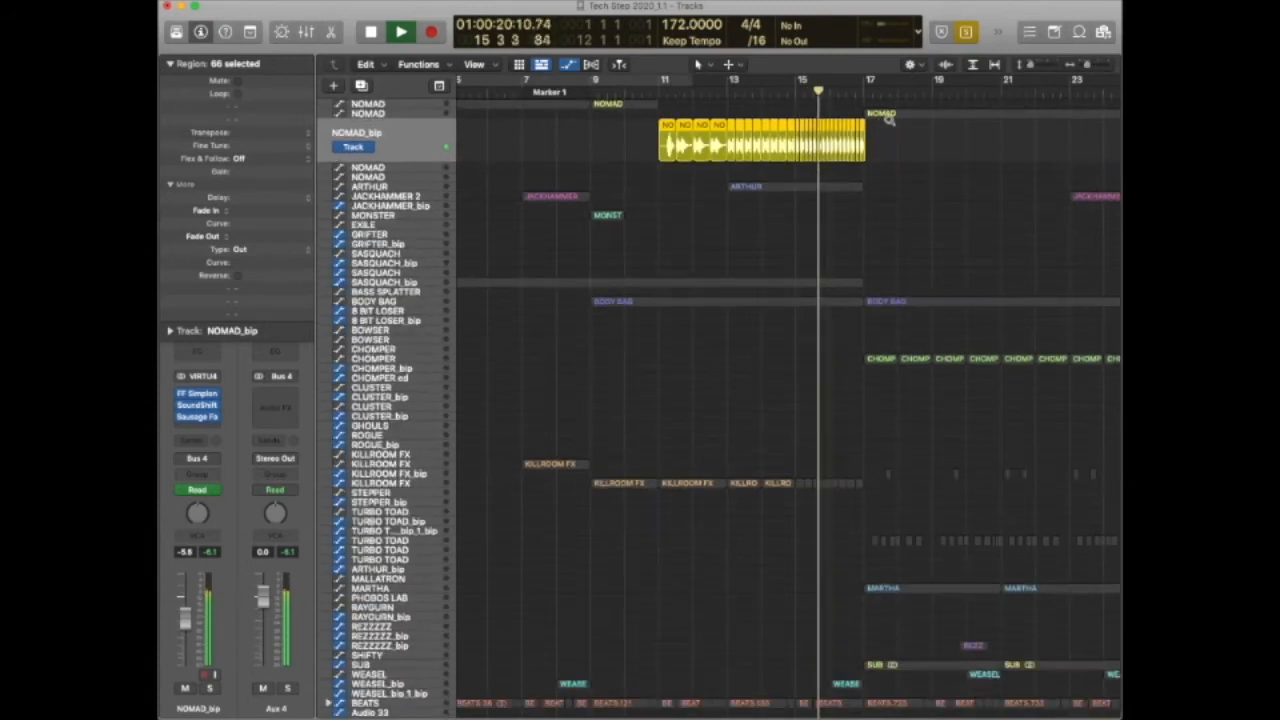
{"action": "scroll", "coordinate": [855, 124], "scroll_direction": "left", "scroll_amount": 4}
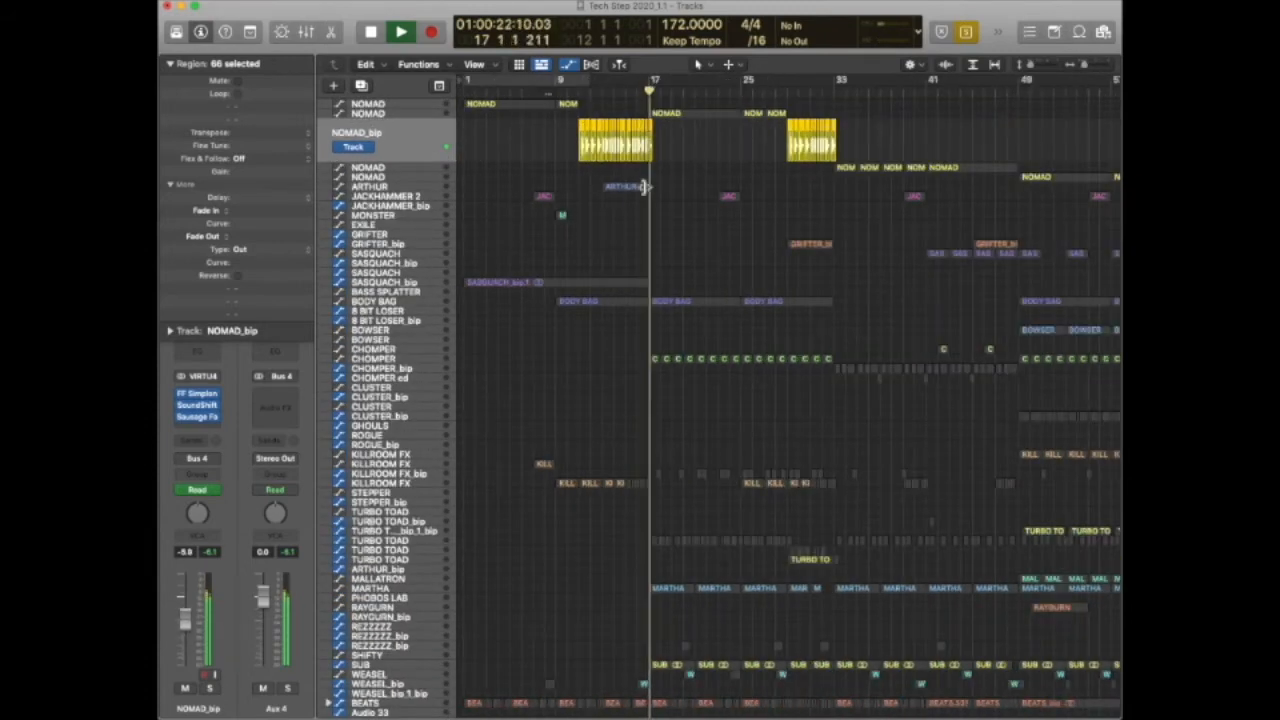
{"action": "key", "text": "space"}
Select the JACKHAMMER 2 track, set the cycle range from bar 7 to bar 10 and play it.
{"action": "left_click", "coordinate": [410, 196]}
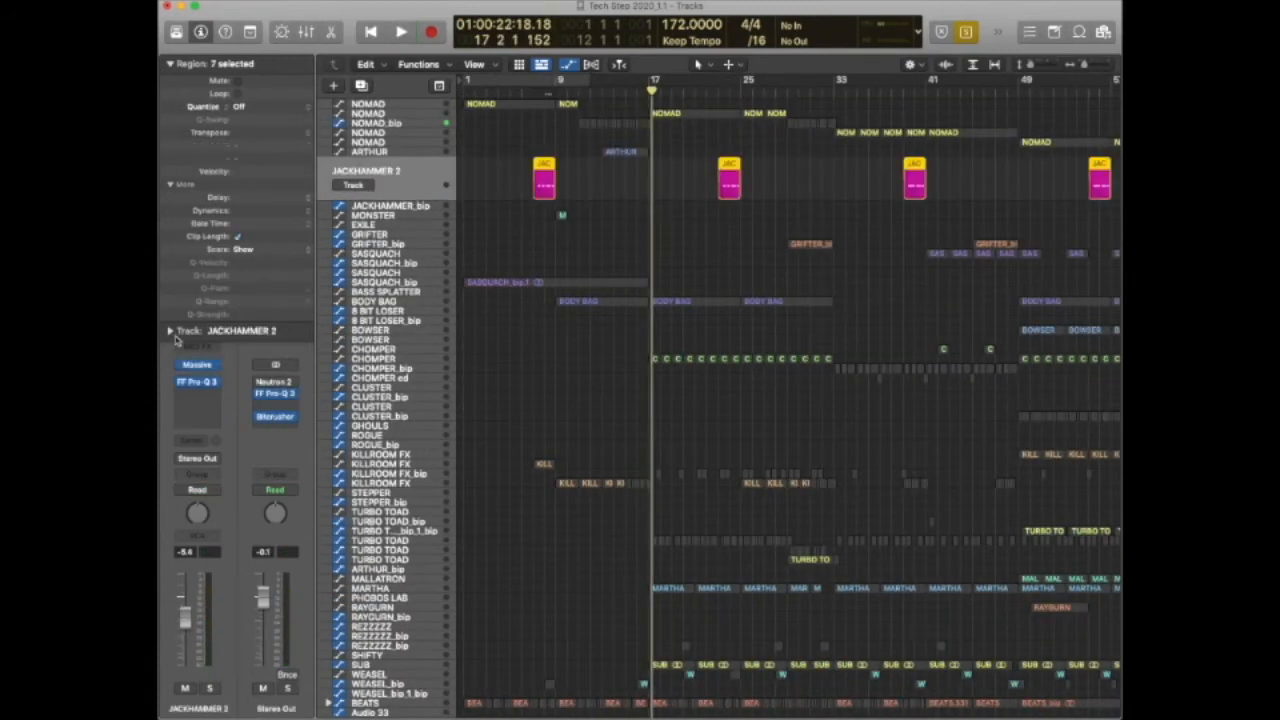
{"action": "left_click_drag", "start_coordinate": [538, 84], "coordinate": [564, 88]}
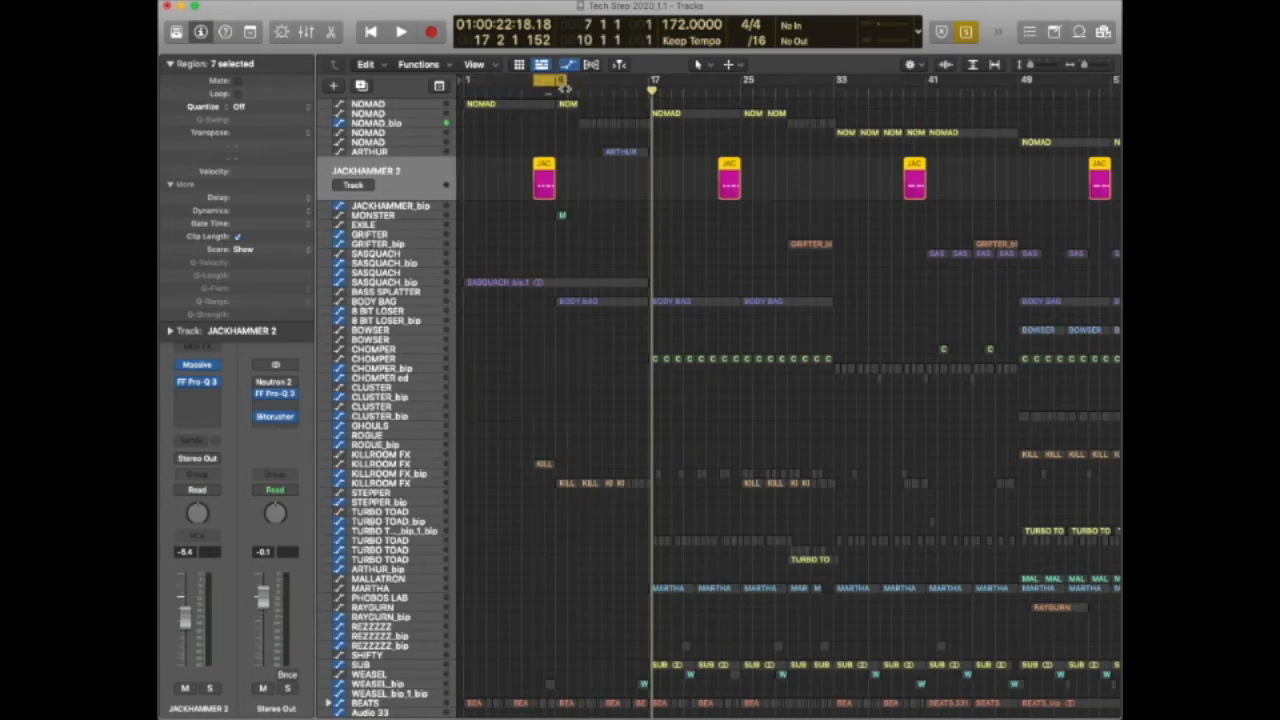
{"action": "key", "text": "space"}
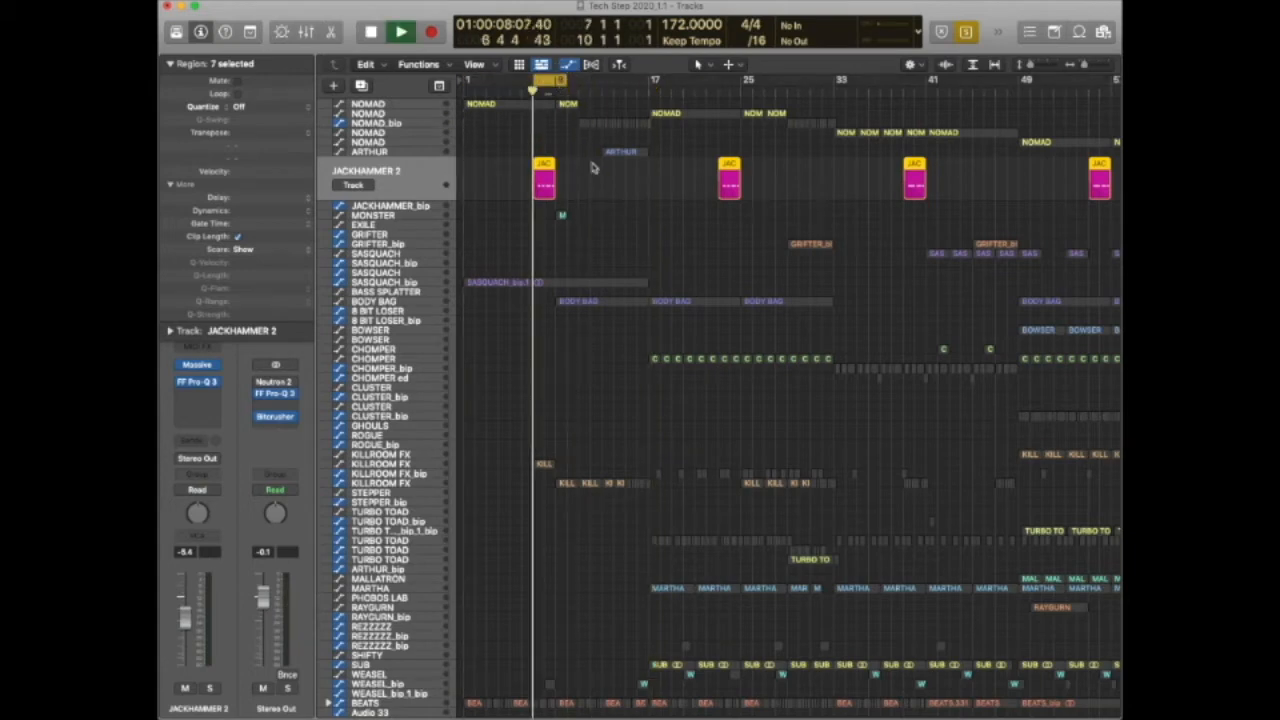
{"action": "key", "text": "space"}
Open the JACKHAMMER 2 track's Massive synth, switch it to the Browser view and move its window below the track's regions.
{"action": "left_click", "coordinate": [198, 366]}
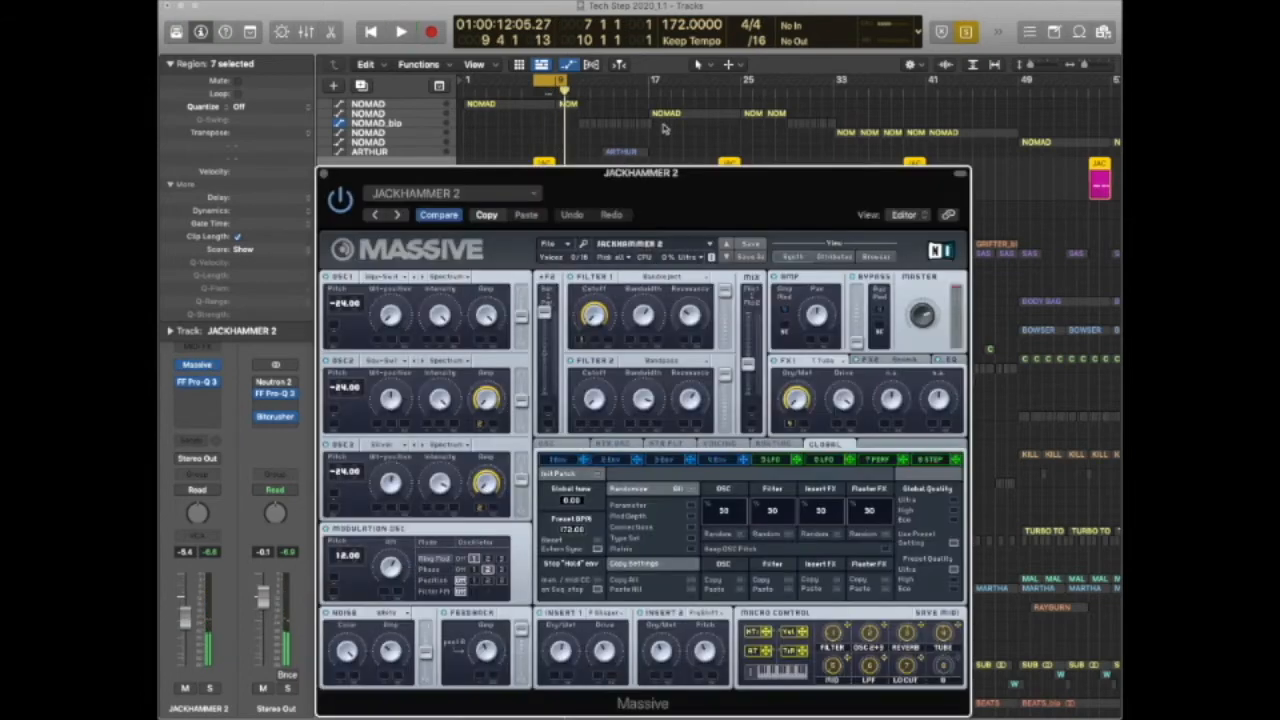
{"action": "left_click_drag", "start_coordinate": [664, 185], "coordinate": [730, 137]}
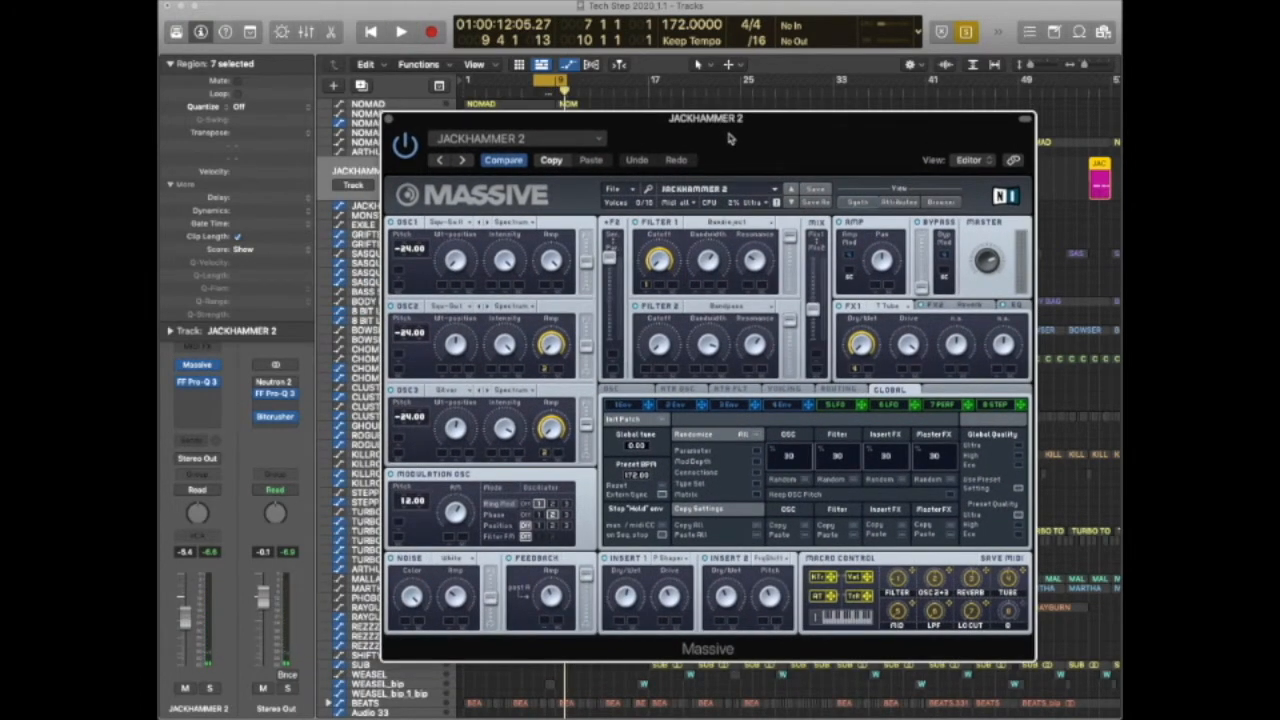
{"action": "left_click", "coordinate": [942, 203]}
{"action": "left_click_drag", "start_coordinate": [583, 157], "coordinate": [611, 314]}
Open the first JACKHAMMER region in the Piano Roll and move the synth window clear of its notes.
{"action": "left_click", "coordinate": [543, 170]}
{"action": "key", "text": "z"}
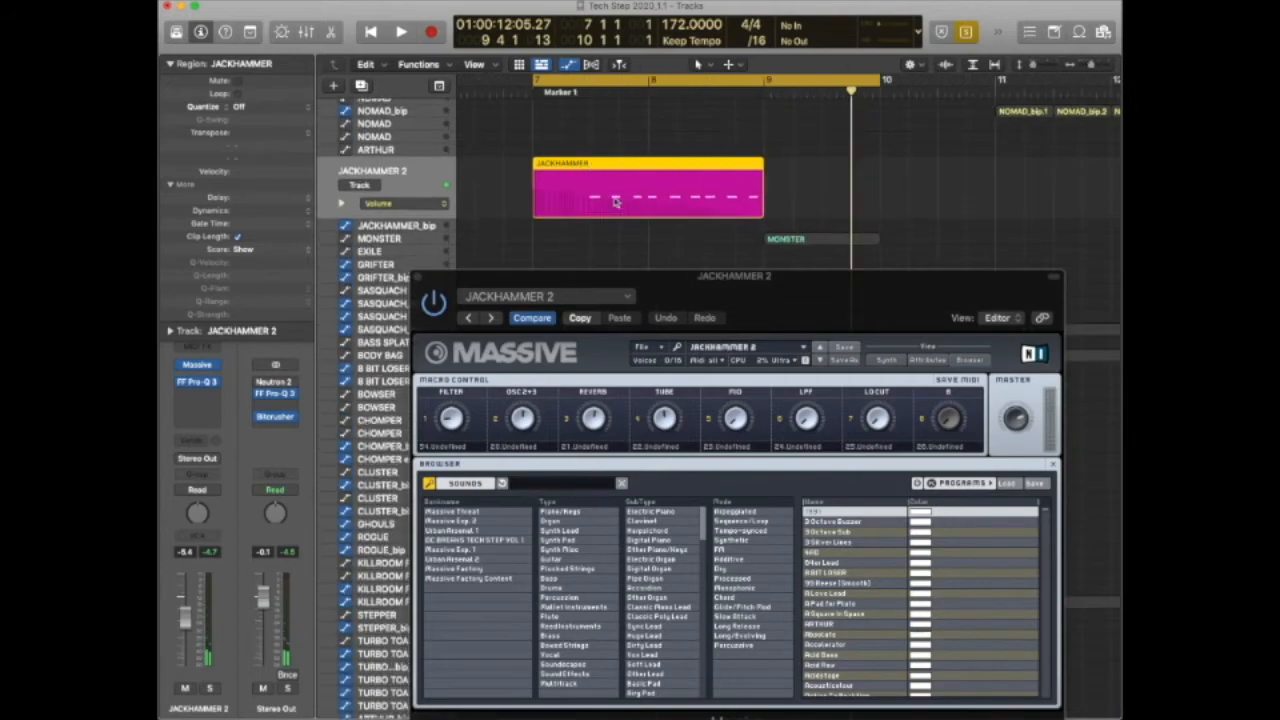
{"action": "double_click", "coordinate": [611, 162]}
{"action": "left_click_drag", "start_coordinate": [668, 270], "coordinate": [543, 35]}
{"action": "left_click", "coordinate": [634, 660]}
{"action": "scroll", "coordinate": [626, 636], "scroll_direction": "up", "scroll_amount": 5}
{"action": "scroll", "coordinate": [617, 640], "scroll_direction": "left", "scroll_amount": 5}
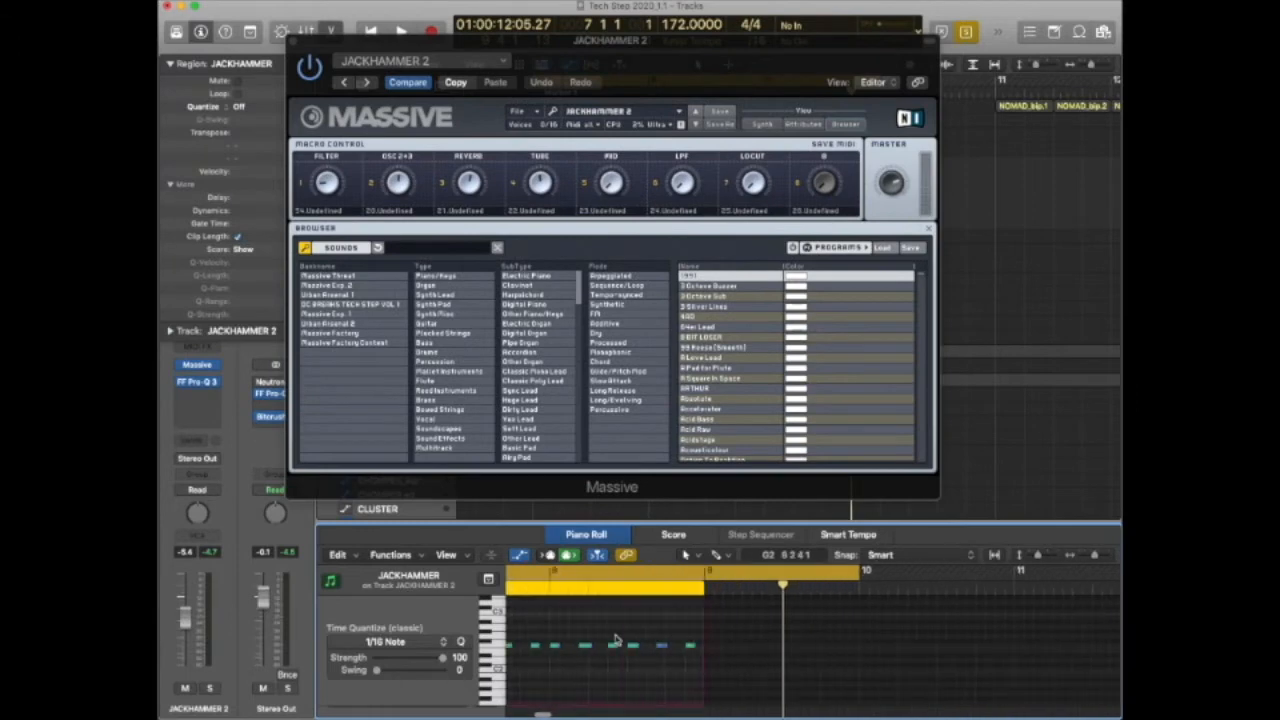
Play the JACKHAMMER region in the Piano Roll and display its Ch. 1 #22 LSB controller automation beneath the notes.
{"action": "double_click", "coordinate": [772, 590]}
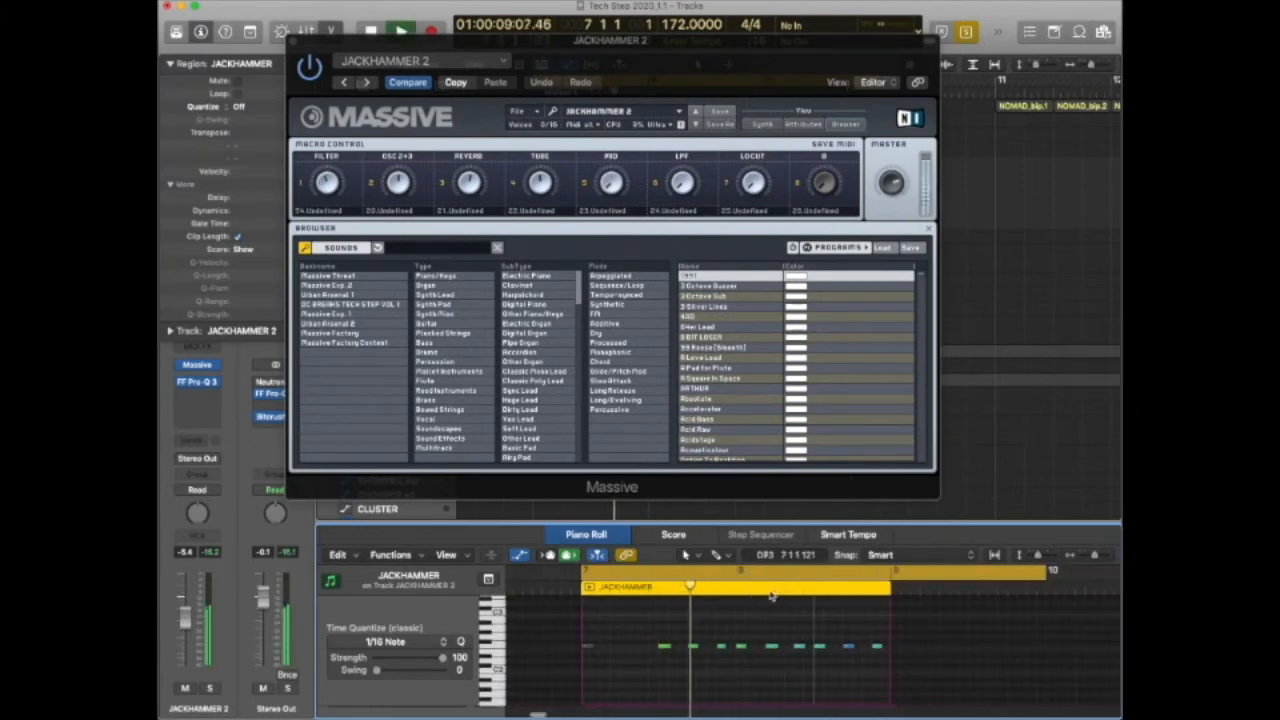
{"action": "left_click", "coordinate": [520, 558]}
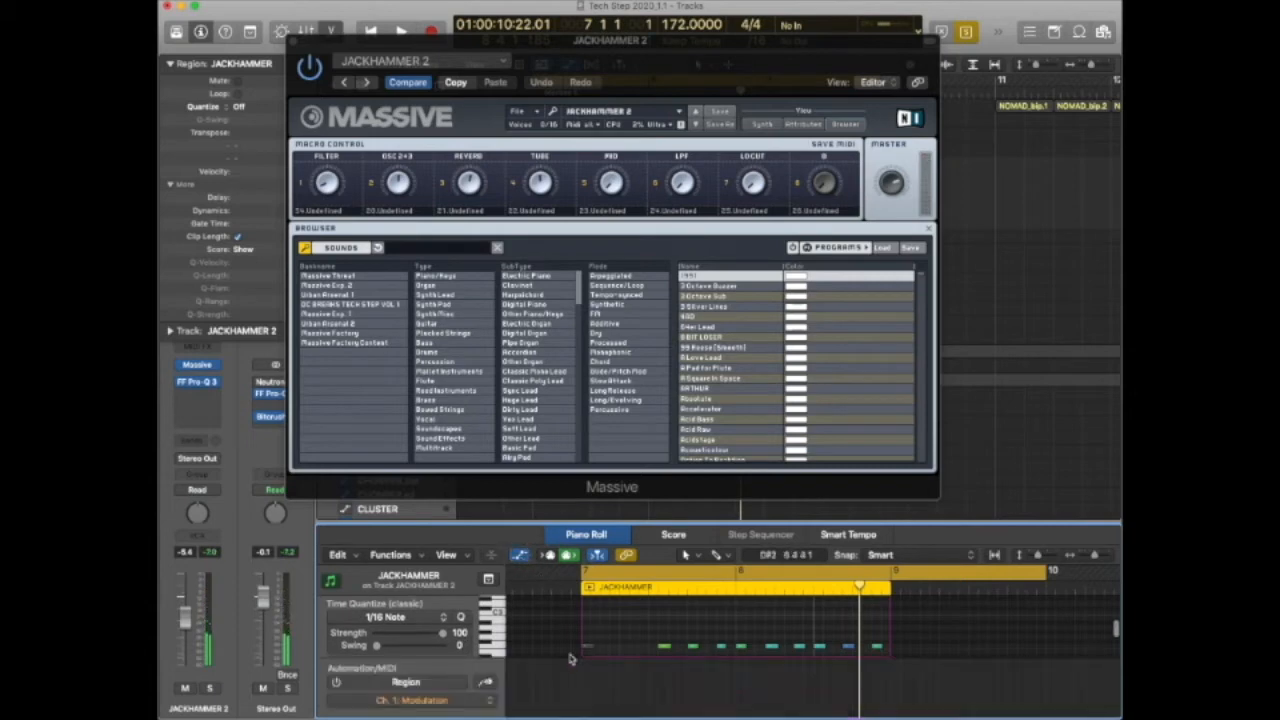
{"action": "left_click", "coordinate": [468, 702]}
{"action": "left_click", "coordinate": [480, 697]}
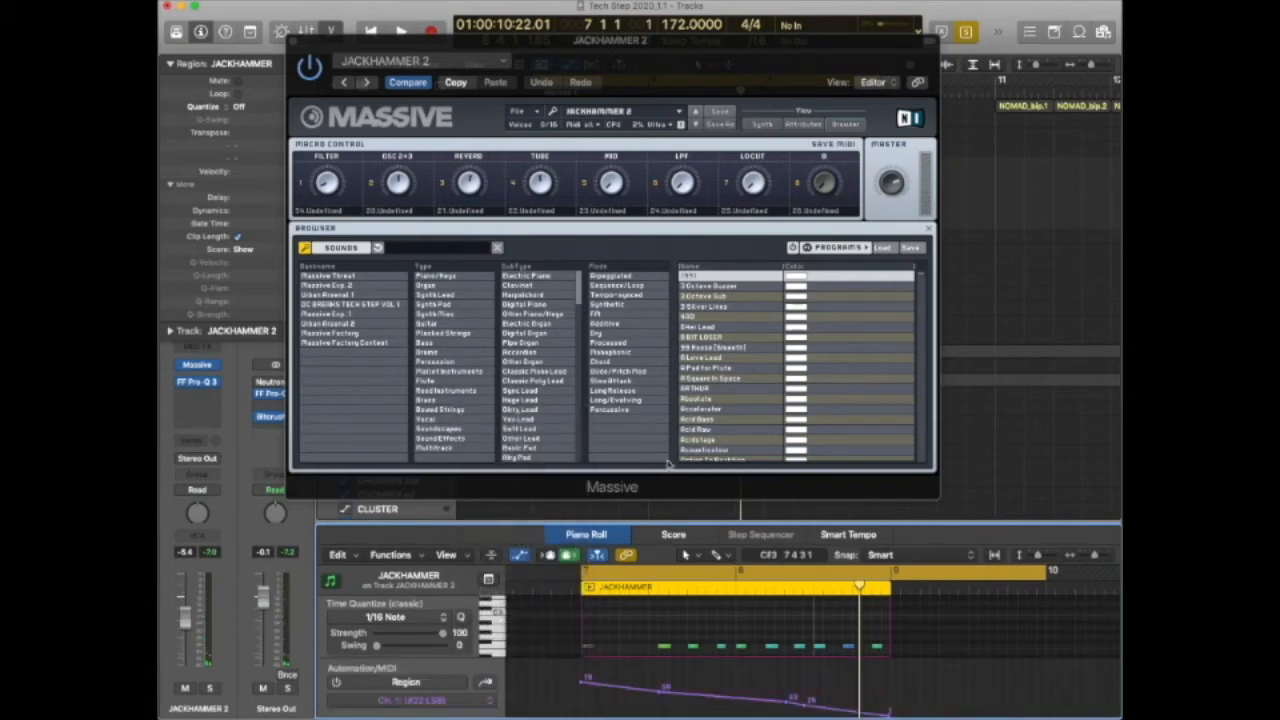
{"action": "key", "text": "space"}
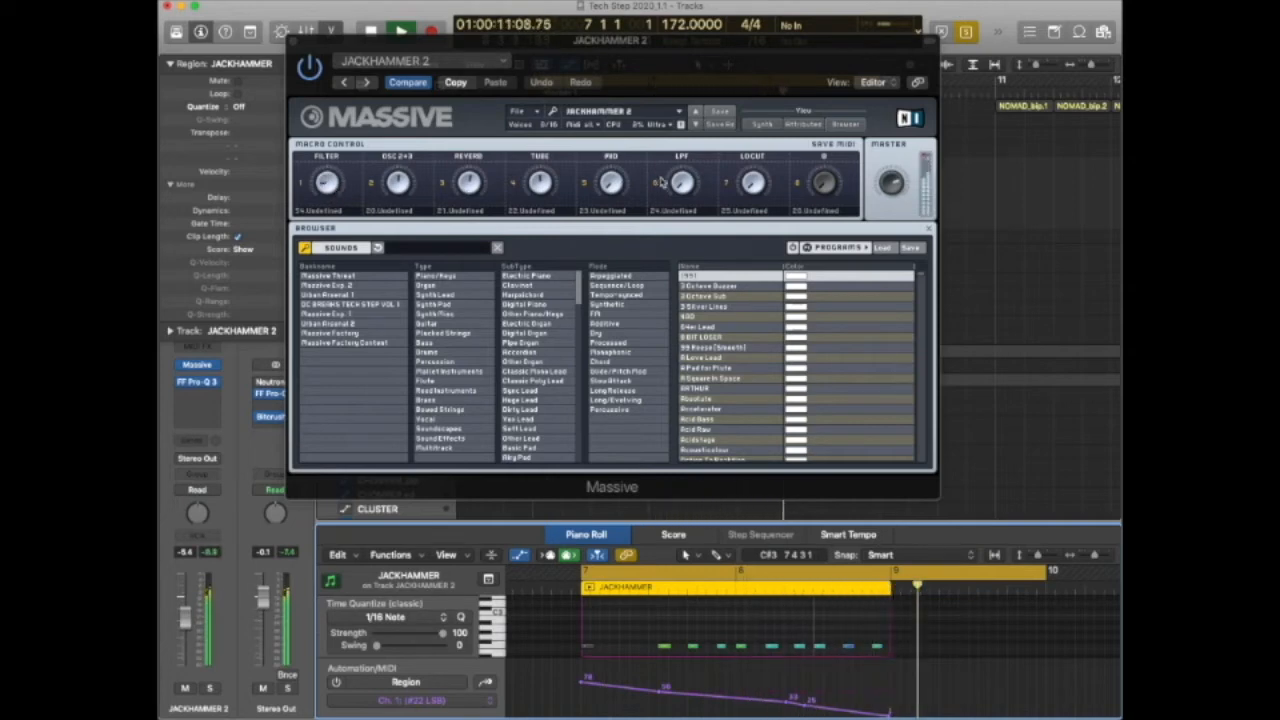
{"action": "key", "text": "space"}
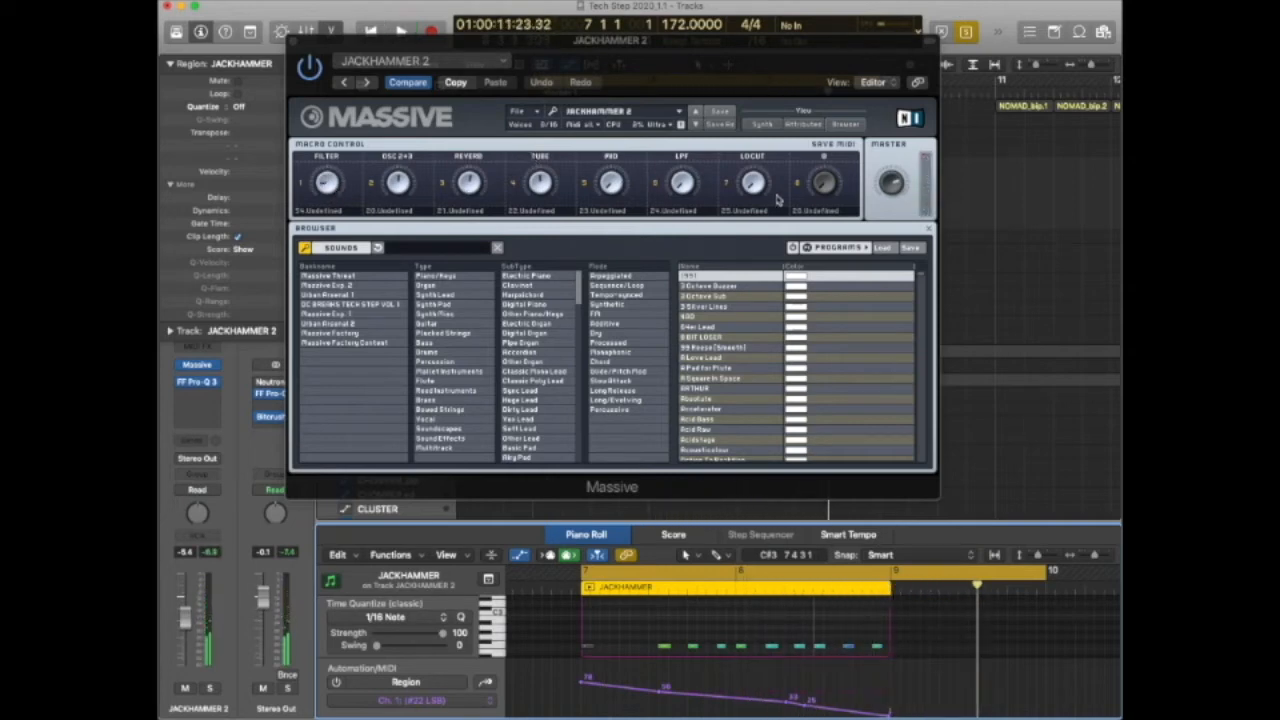
Audition the macro knobs of the JACKHAMMER 2 Massive patch, undo the knob changes and close the synth.
{"action": "left_click", "coordinate": [686, 188]}
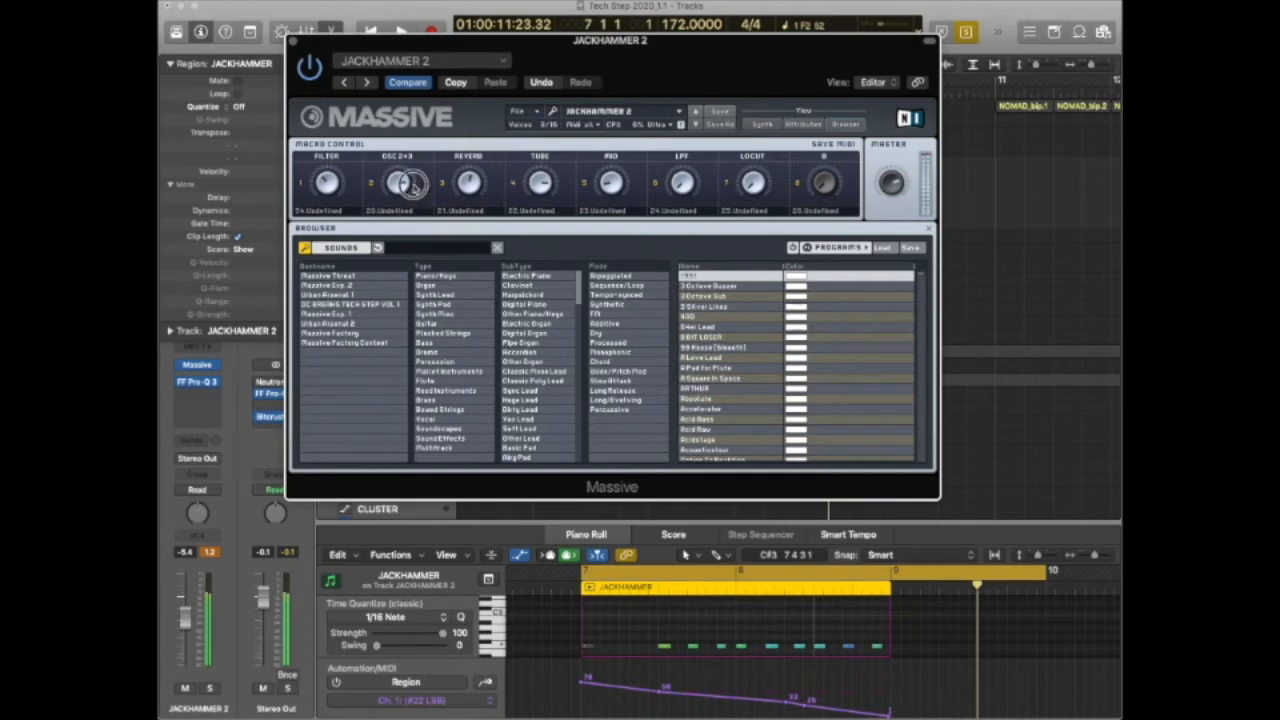
{"action": "left_click", "coordinate": [541, 83]}
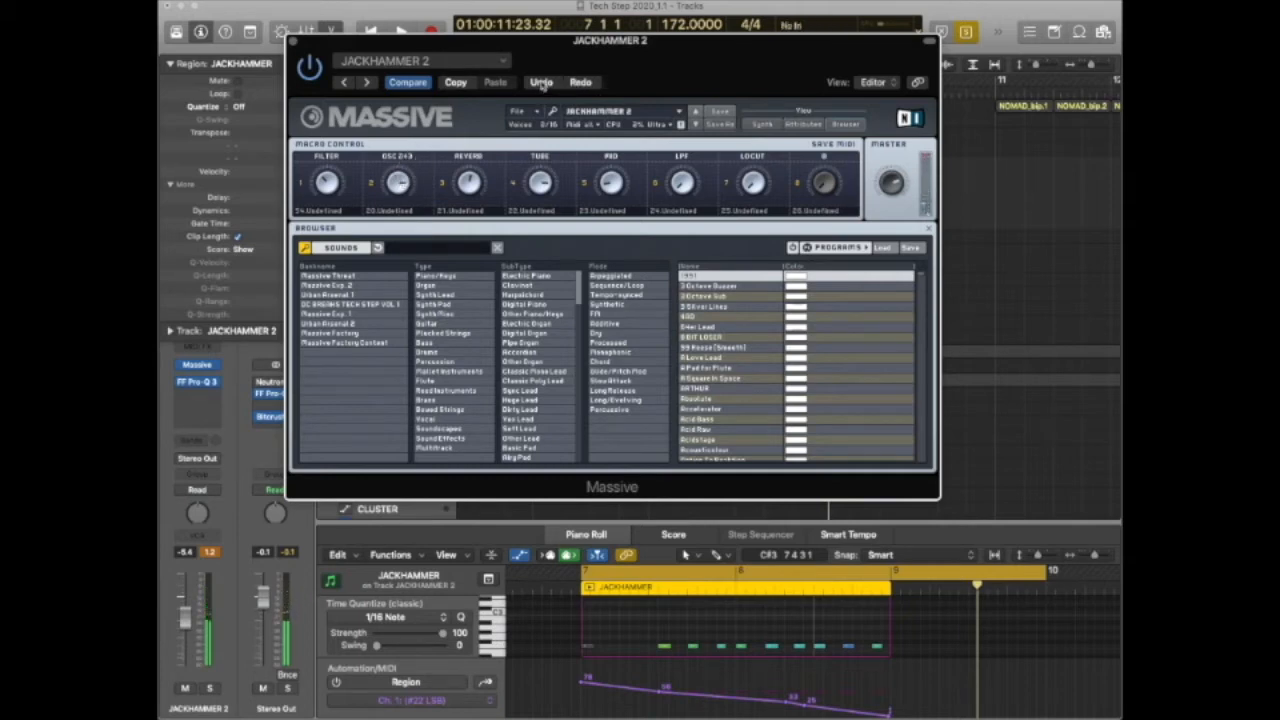
{"action": "left_click", "coordinate": [541, 83]}
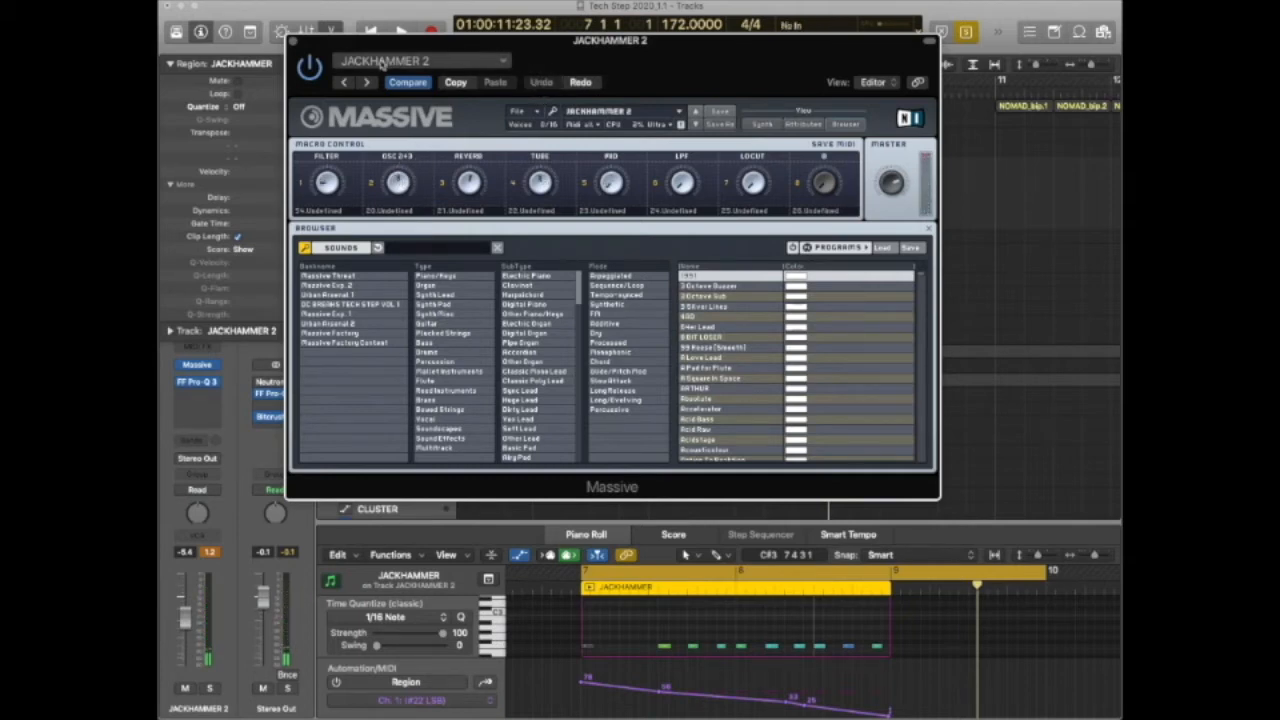
{"action": "left_click", "coordinate": [294, 42]}
{"action": "left_click", "coordinate": [818, 188]}
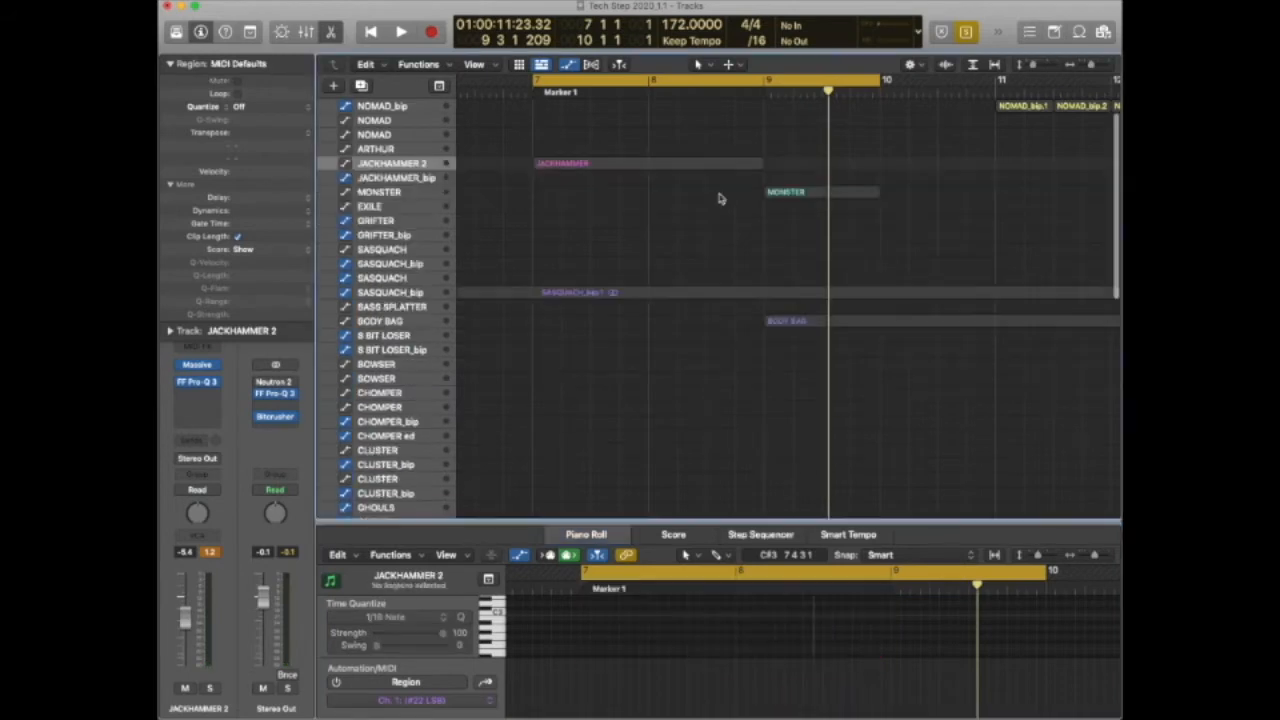
Solo and play the KILLROOM FX region at bar 7, lowering its track level to -3.1 dB.
{"action": "scroll", "coordinate": [763, 199], "scroll_direction": "down", "scroll_amount": 3}
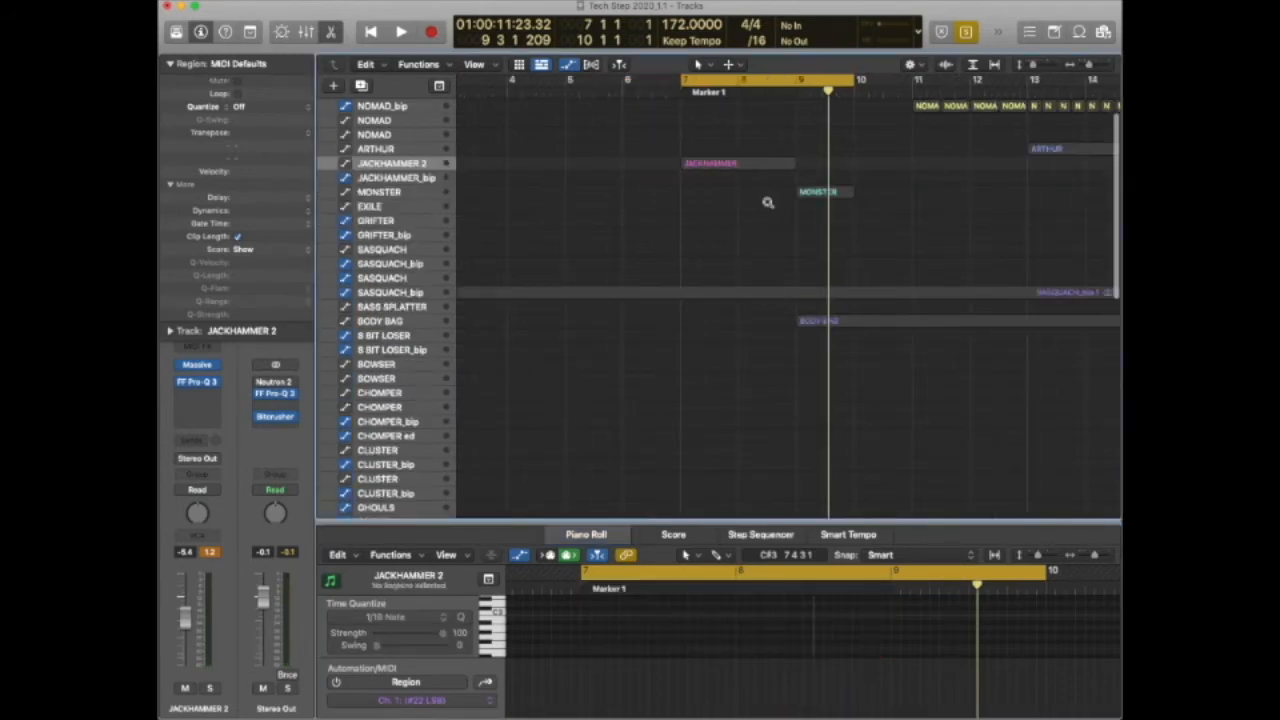
{"action": "scroll", "coordinate": [765, 210], "scroll_direction": "down", "scroll_amount": 5}
{"action": "scroll", "coordinate": [758, 220], "scroll_direction": "down", "scroll_amount": 3}
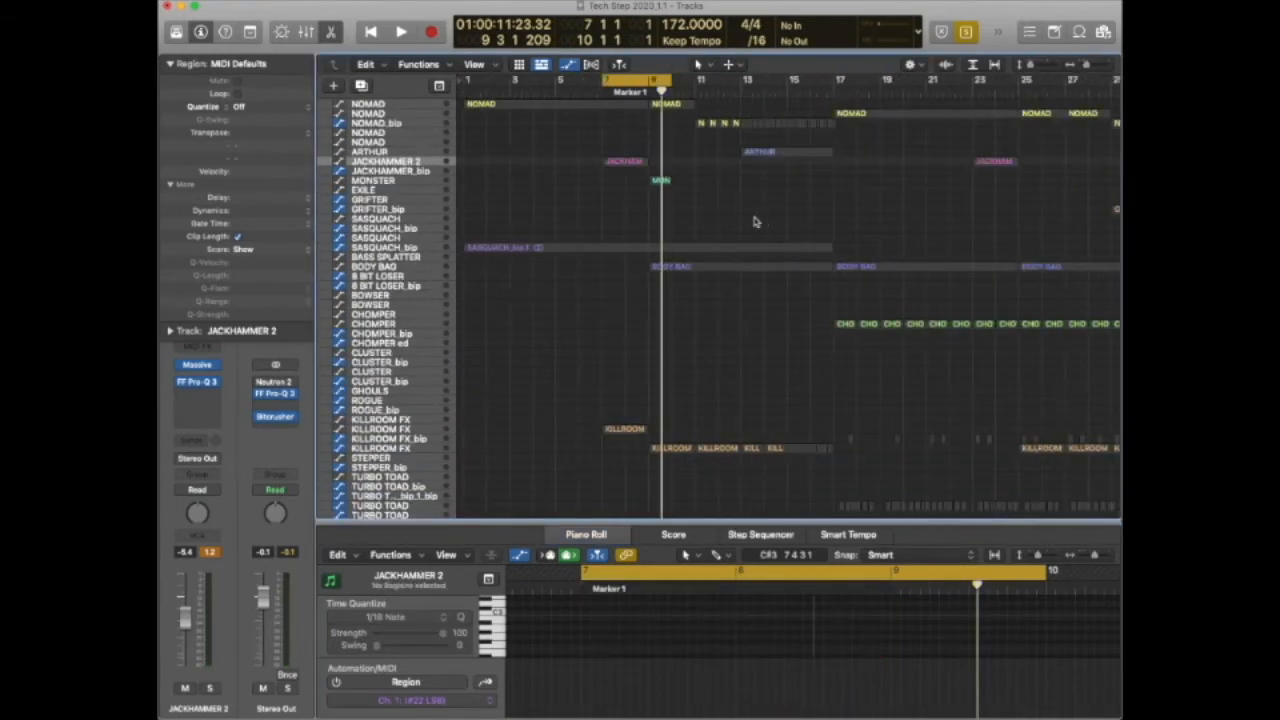
{"action": "scroll", "coordinate": [740, 218], "scroll_direction": "down", "scroll_amount": 6}
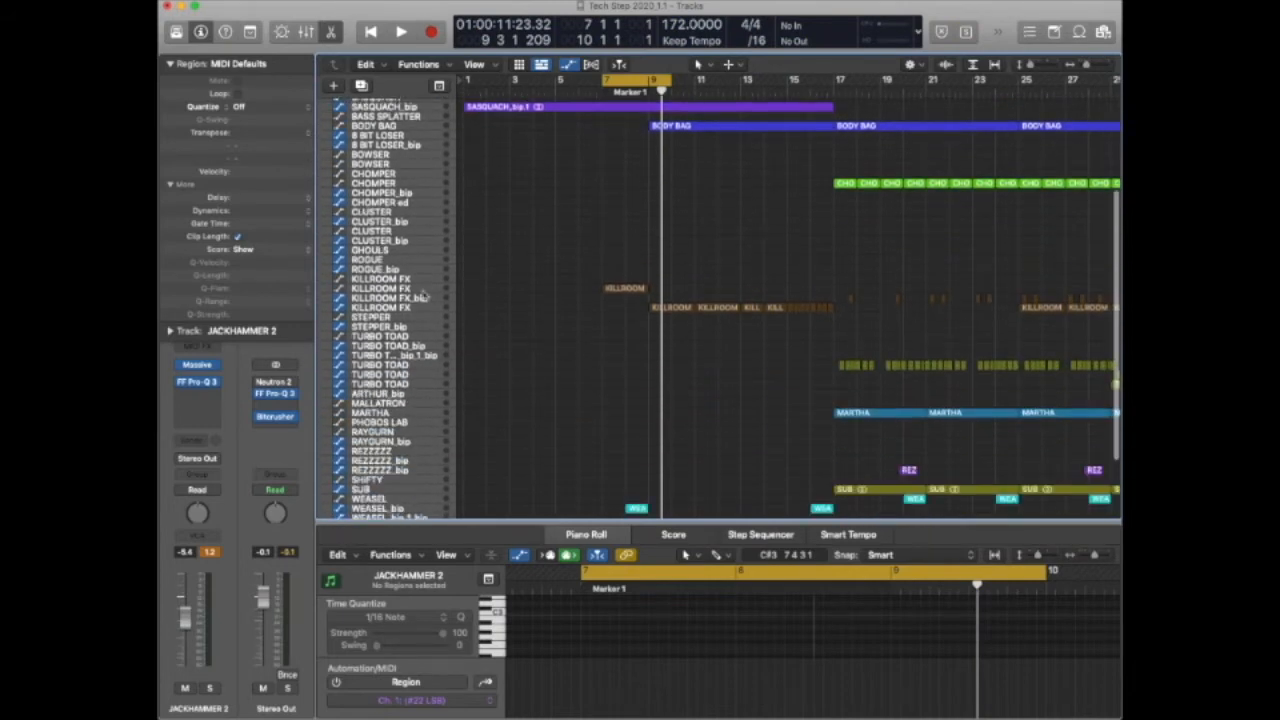
{"action": "left_click", "coordinate": [622, 289]}
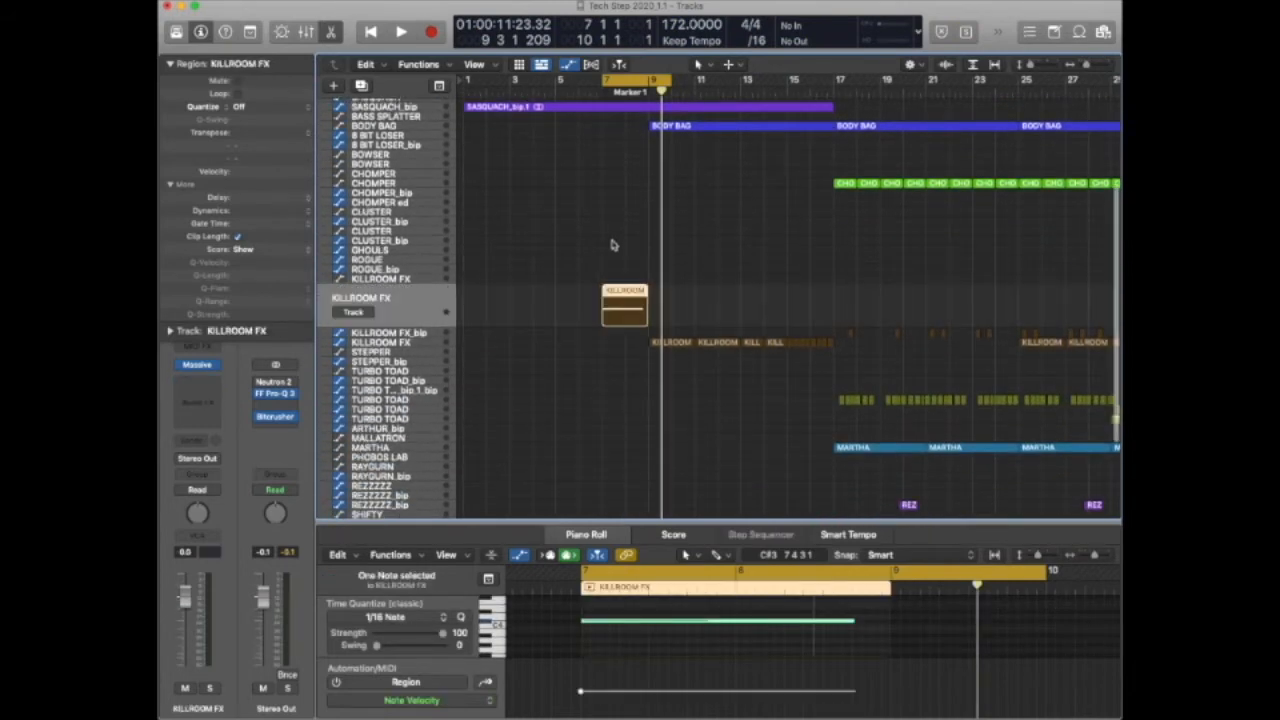
{"action": "key", "text": "ctrl+s"}
{"action": "key", "text": "space"}
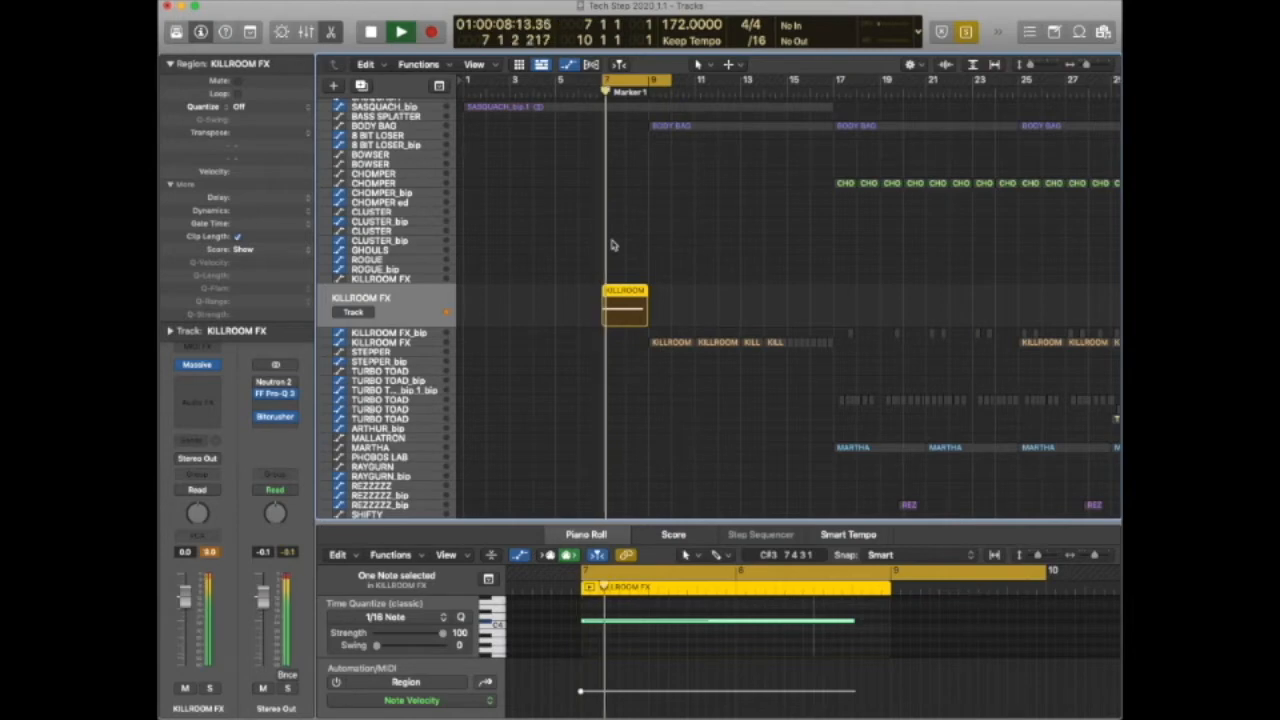
{"action": "left_click_drag", "start_coordinate": [183, 597], "coordinate": [184, 604]}
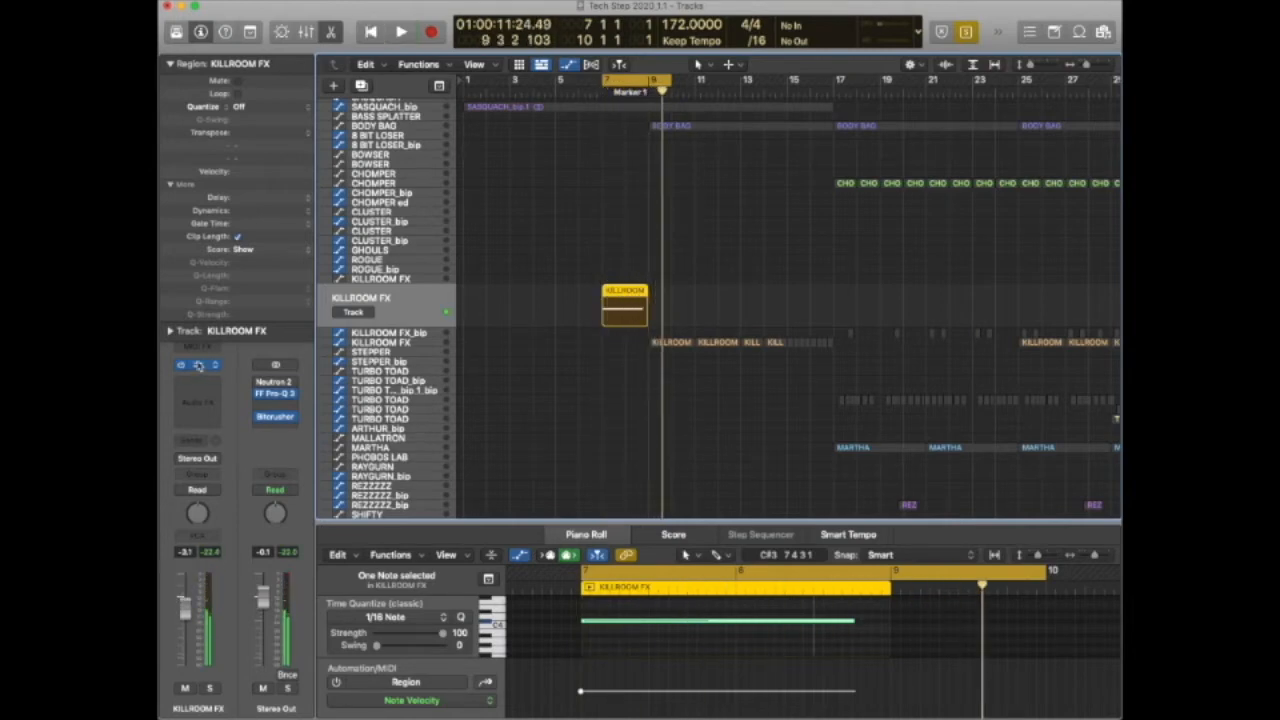
Open the KILLROOM FX Massive synth in Browser view, audition its macro knobs, undo the changes and close it.
{"action": "left_click", "coordinate": [199, 366]}
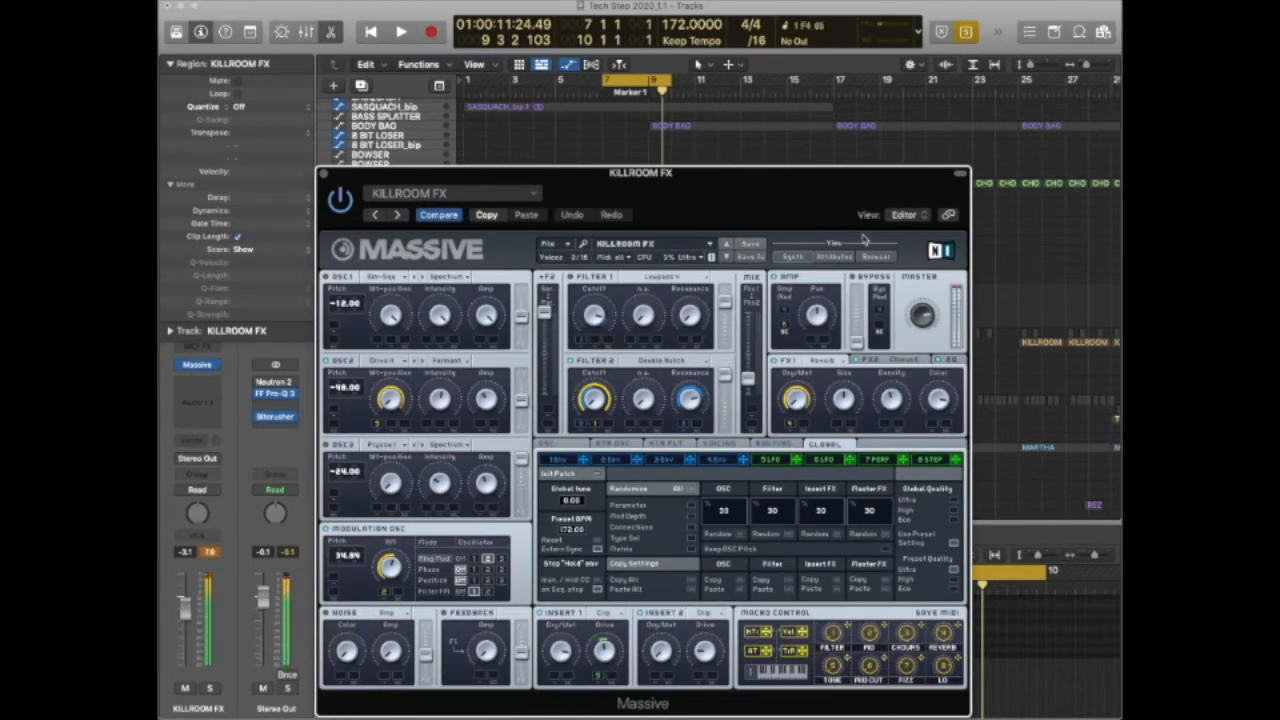
{"action": "left_click", "coordinate": [876, 256]}
{"action": "left_click", "coordinate": [570, 315]}
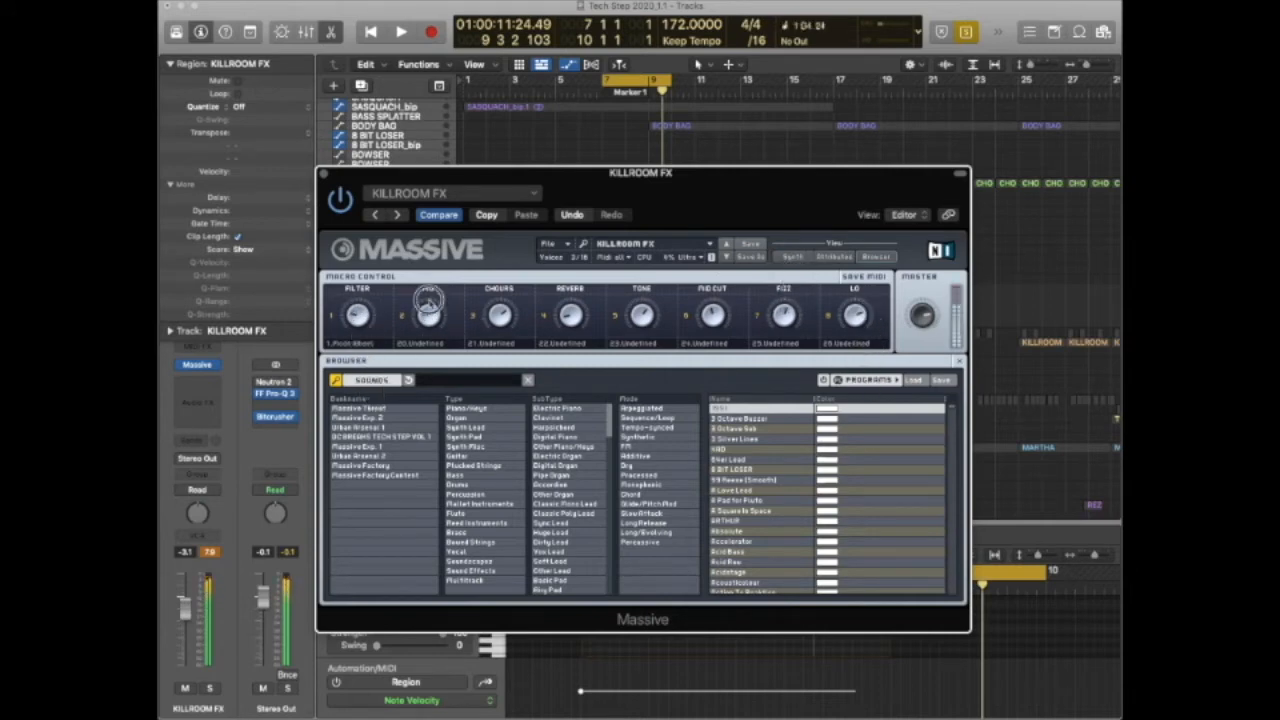
{"action": "left_click", "coordinate": [577, 213]}
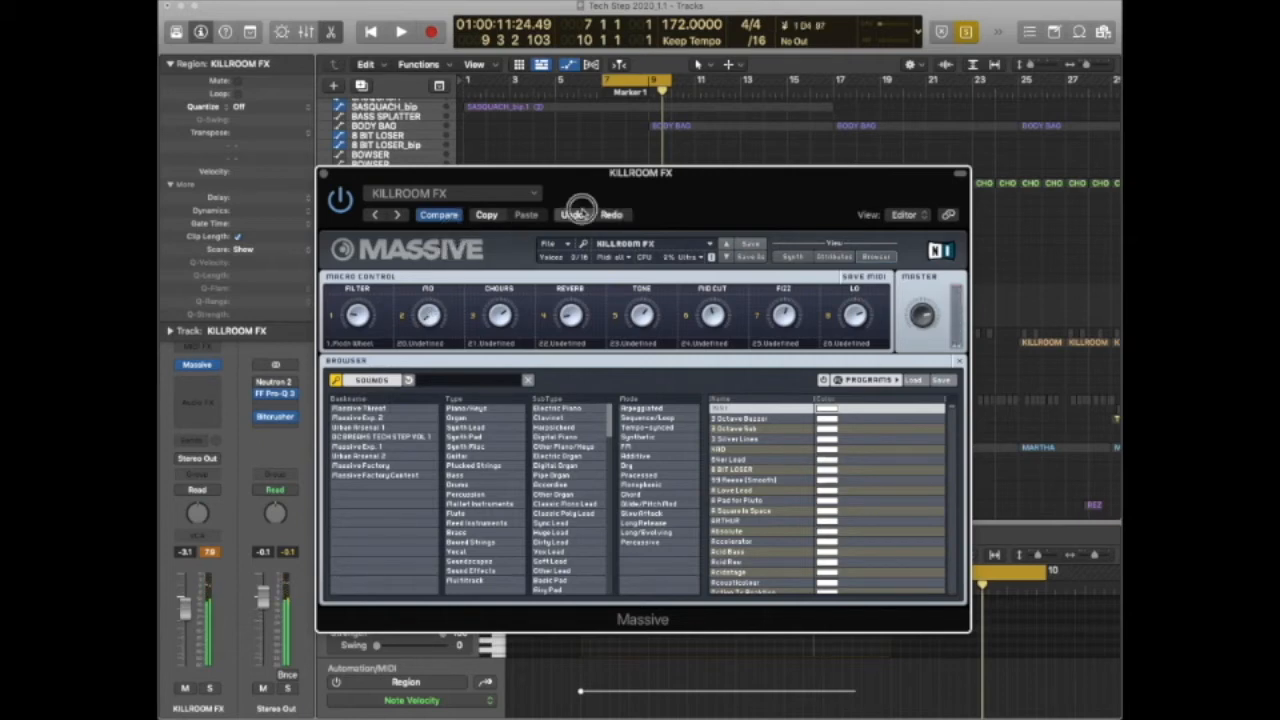
{"action": "left_click", "coordinate": [572, 216]}
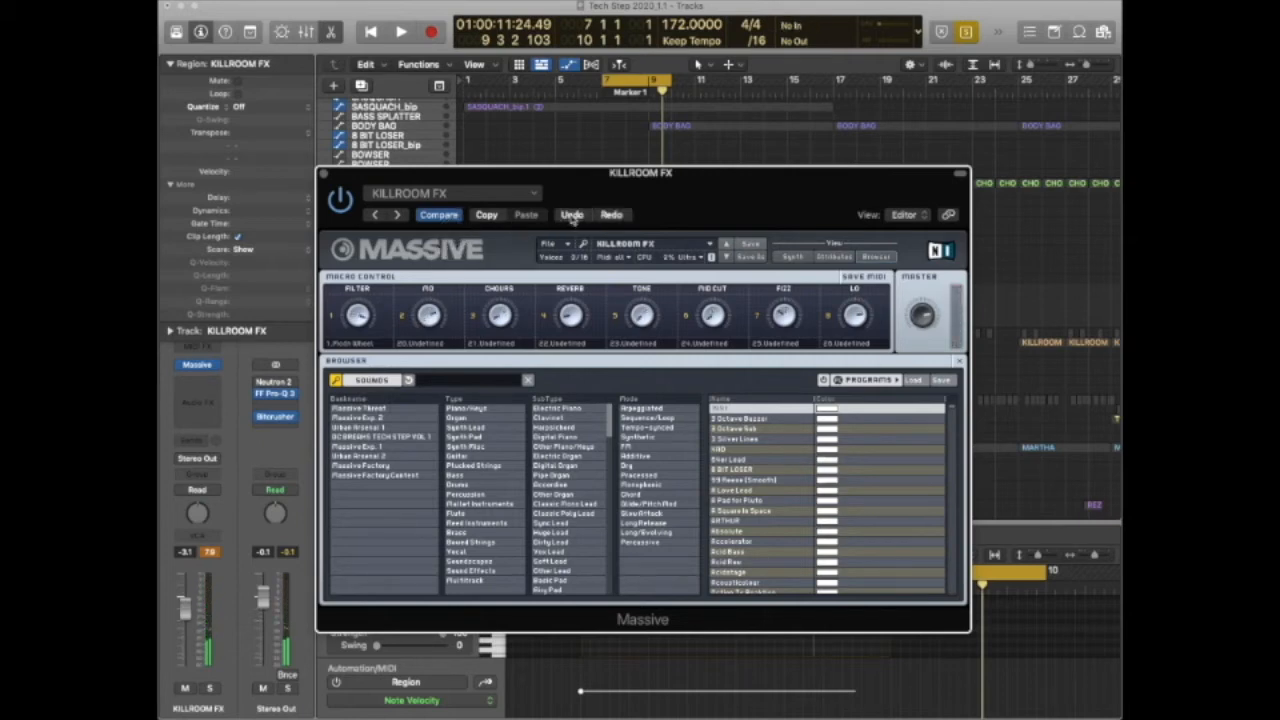
{"action": "left_click", "coordinate": [323, 174]}
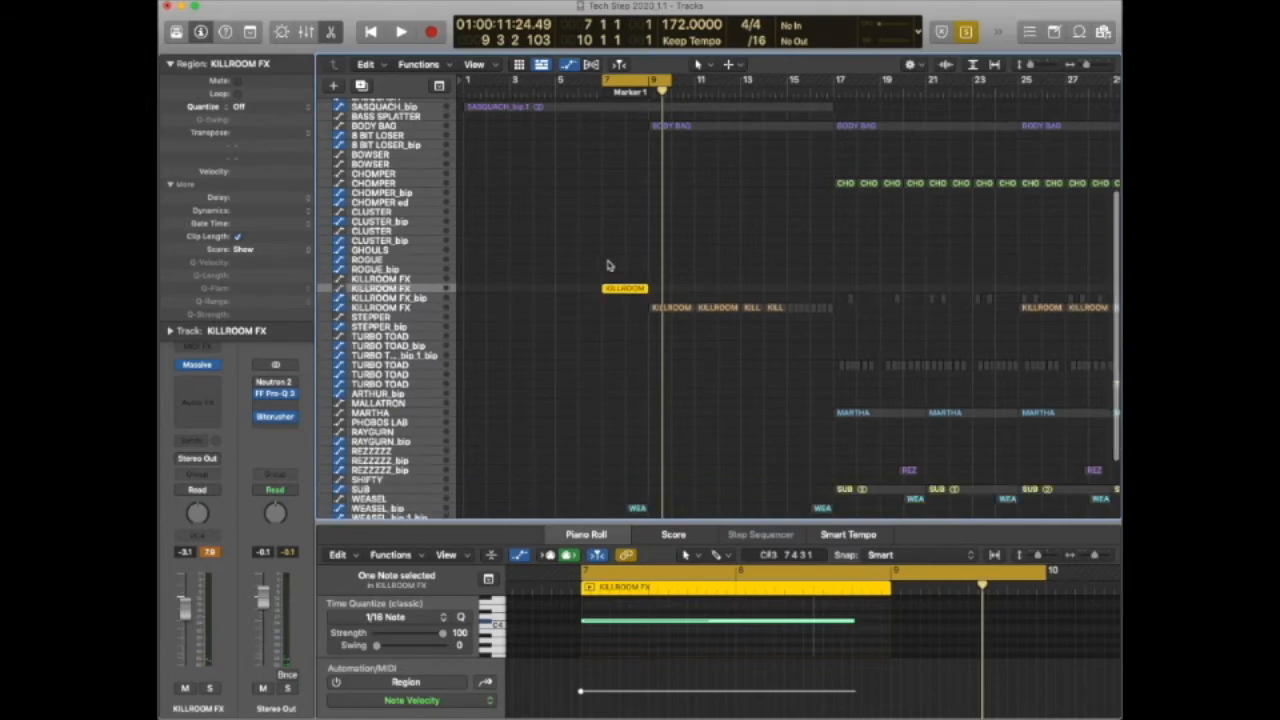
Select the WEASEL_bip region at bar 8 and play it soloed.
{"action": "scroll", "coordinate": [607, 259], "scroll_direction": "down", "scroll_amount": 5}
{"action": "left_click", "coordinate": [411, 419]}
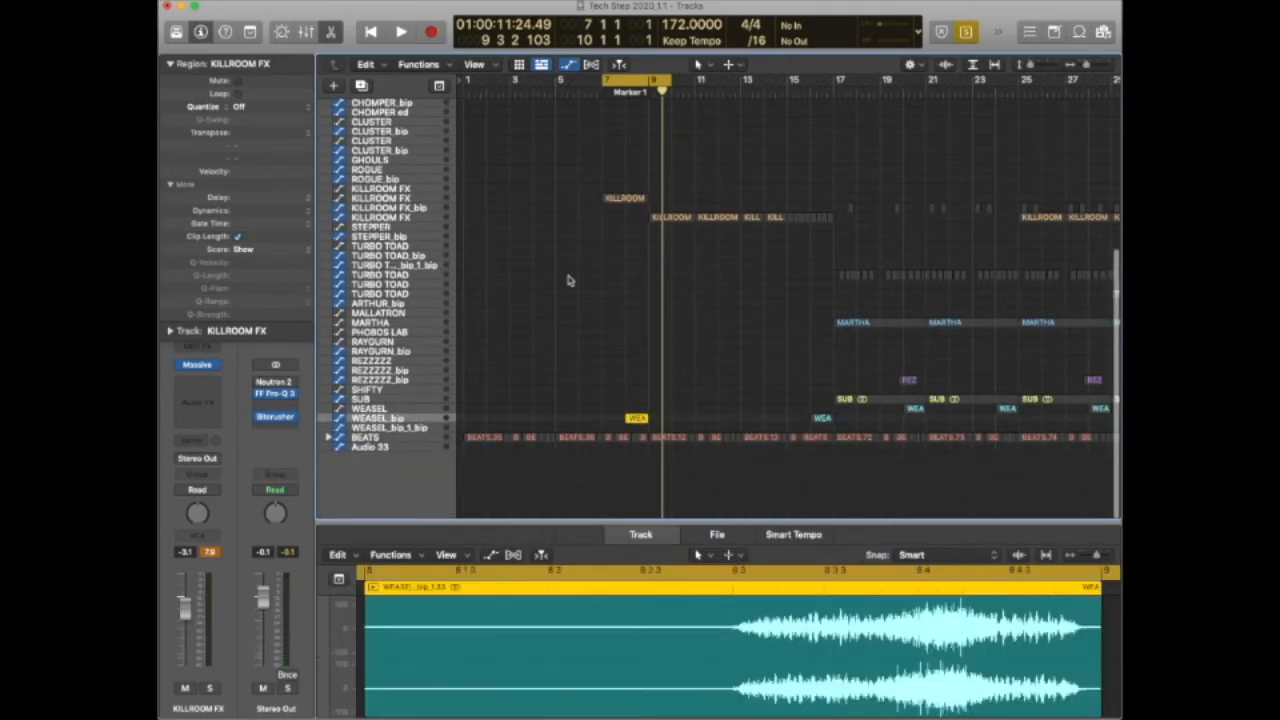
{"action": "double_click", "coordinate": [630, 92]}
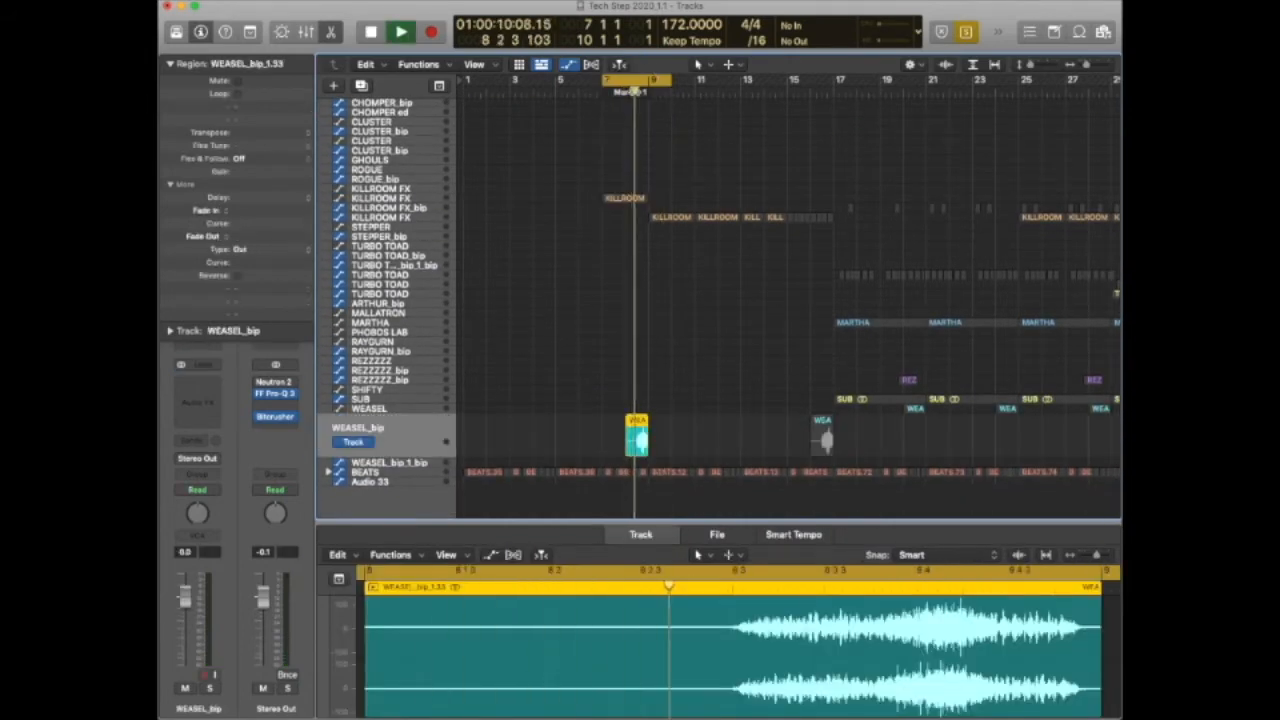
{"action": "key", "text": "space"}
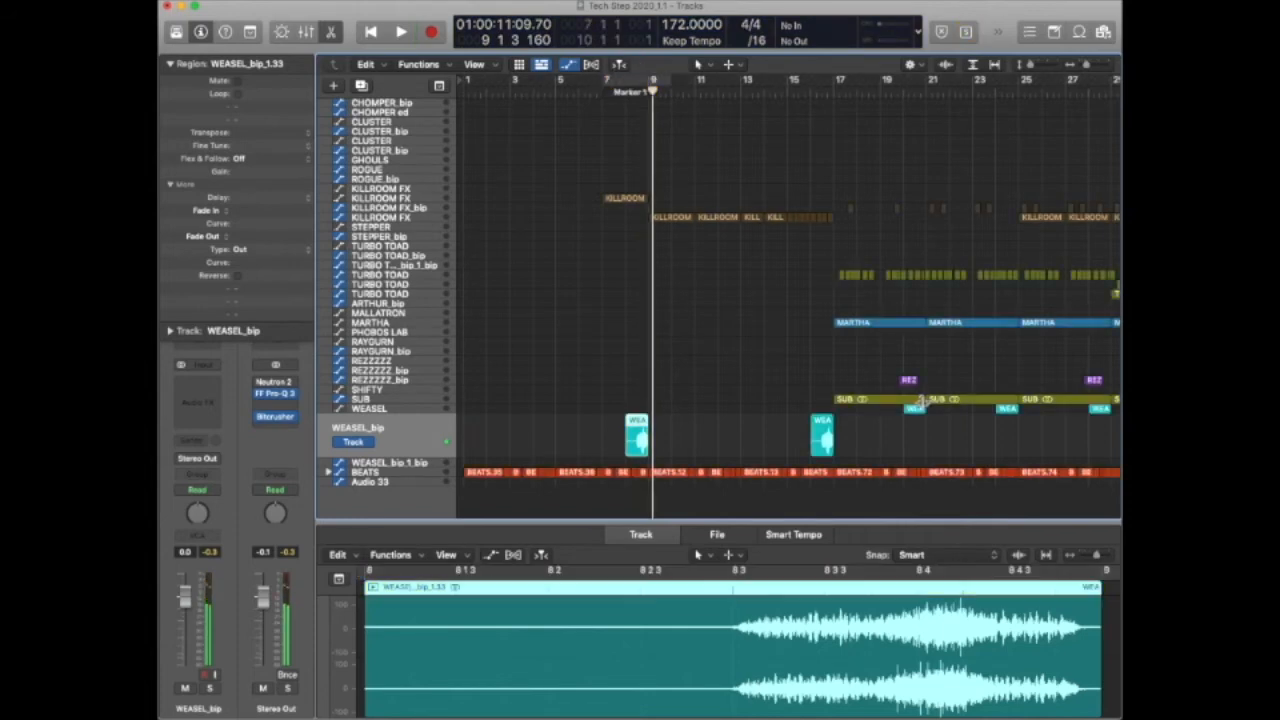
Select the WEASEL track, set the cycle range from bar 20 to bar 21 and open its Massive synth clear of the bar 20 region.
{"action": "left_click", "coordinate": [918, 404]}
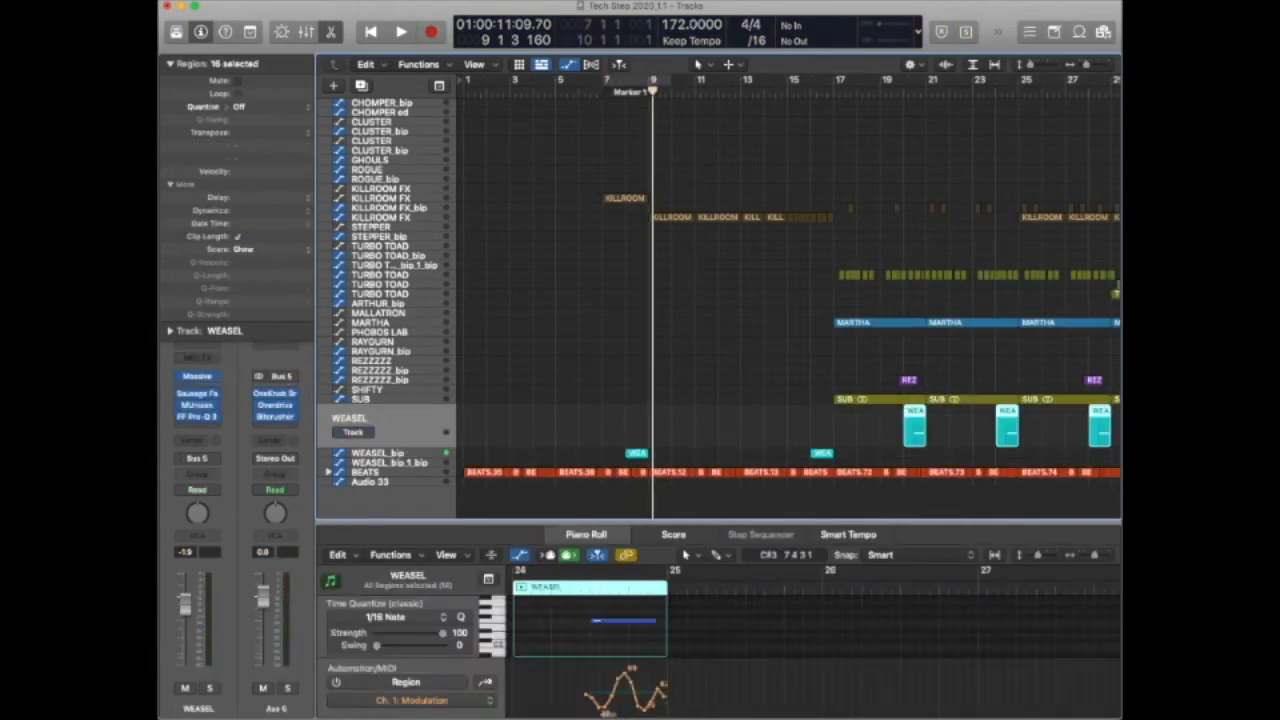
{"action": "left_click_drag", "start_coordinate": [909, 80], "coordinate": [932, 80]}
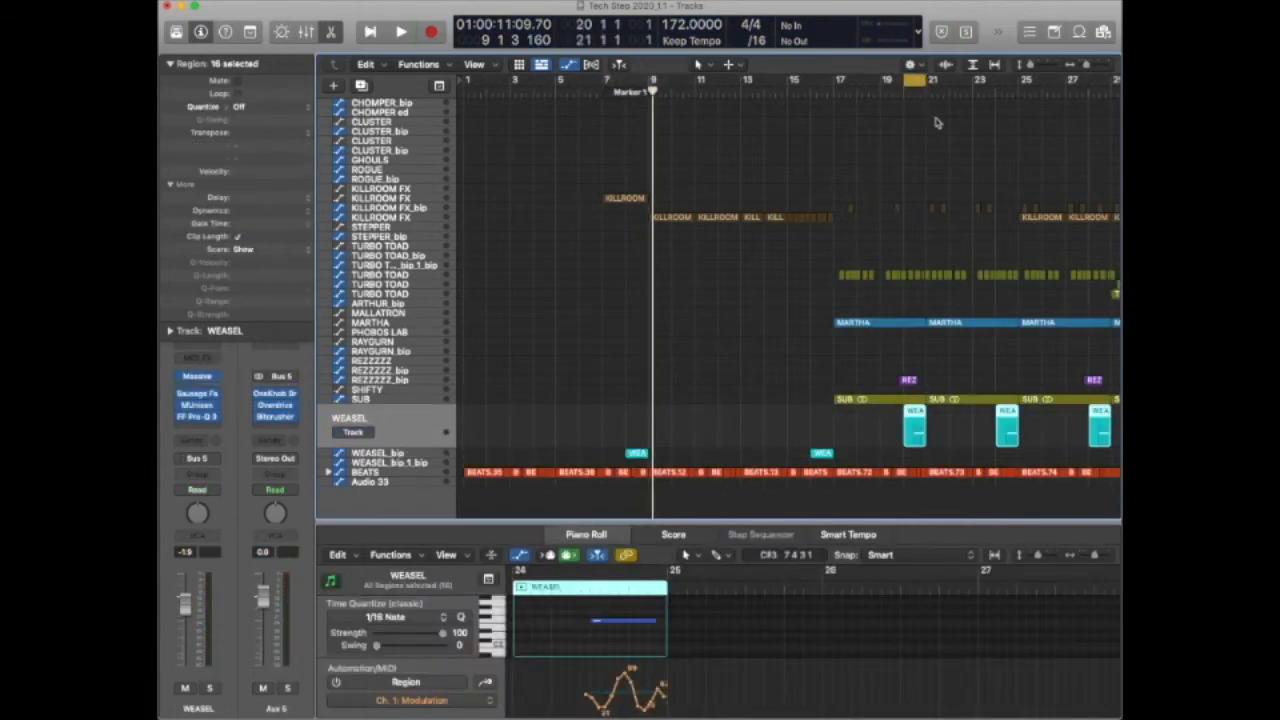
{"action": "left_click", "coordinate": [197, 376]}
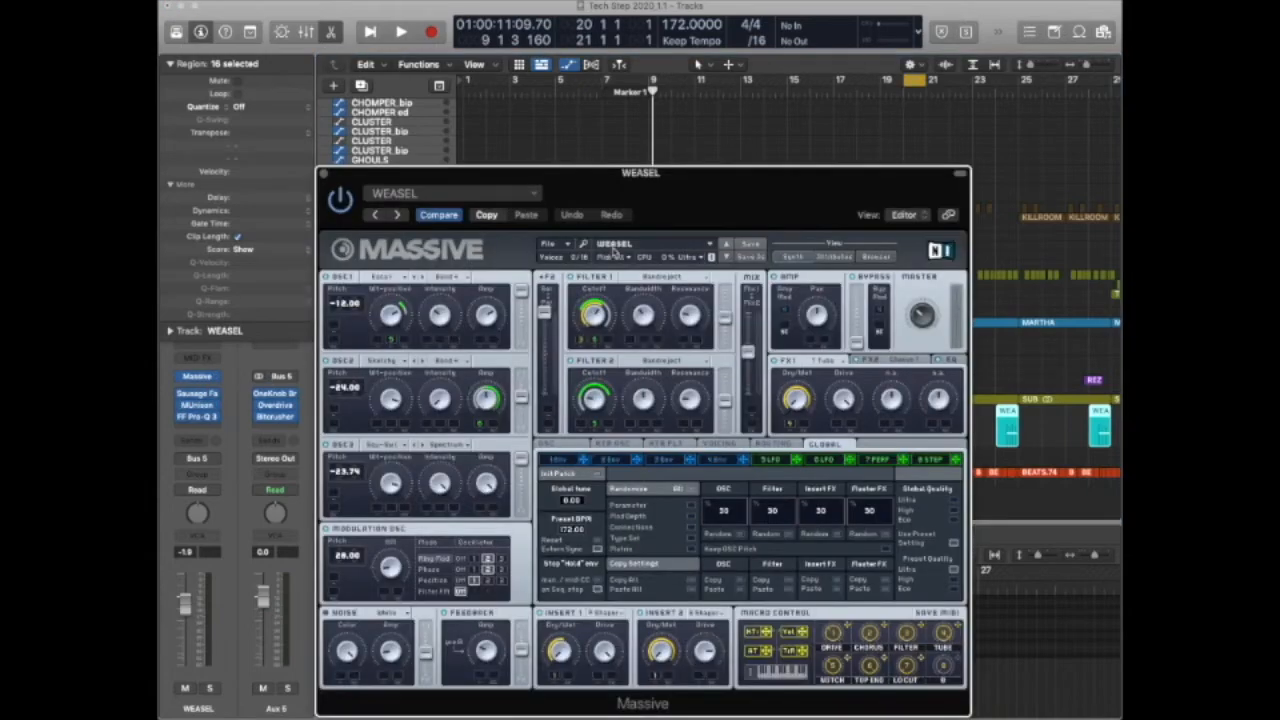
{"action": "left_click_drag", "start_coordinate": [618, 203], "coordinate": [528, 180]}
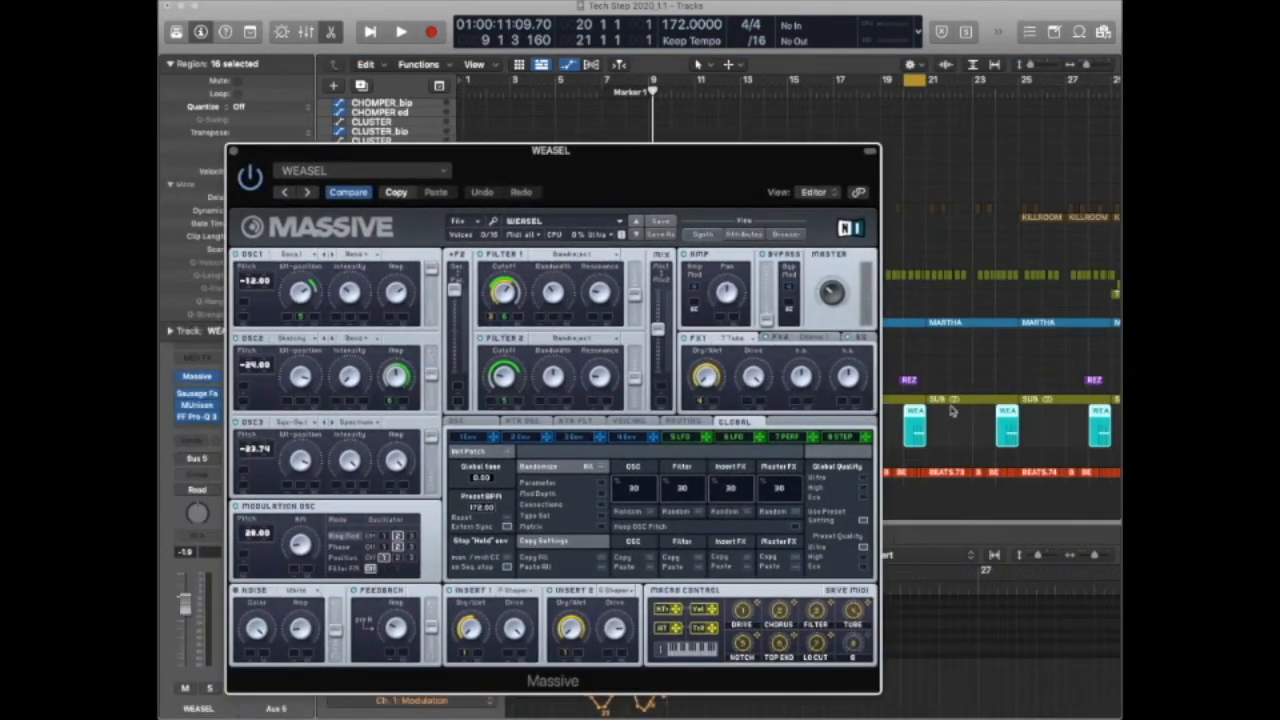
Play the soloed WEASEL regions briefly and switch the Massive synth to the Browser view.
{"action": "key", "text": "space"}
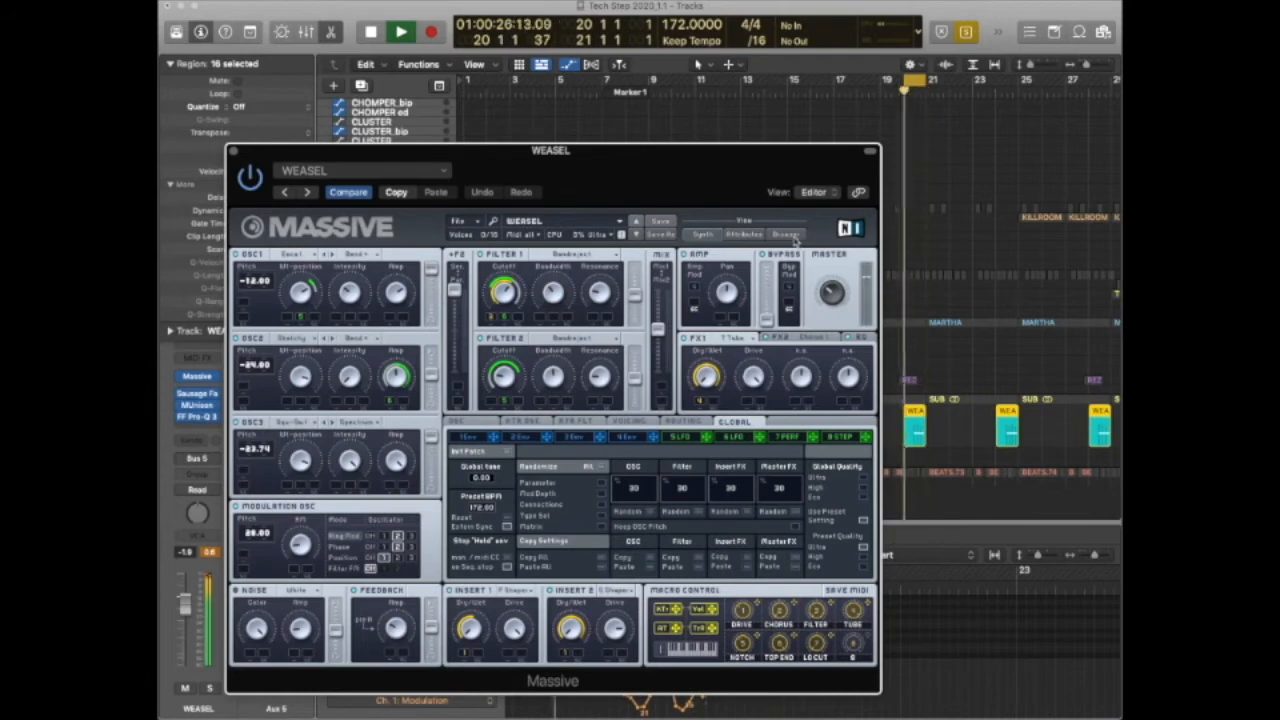
{"action": "key", "text": "space"}
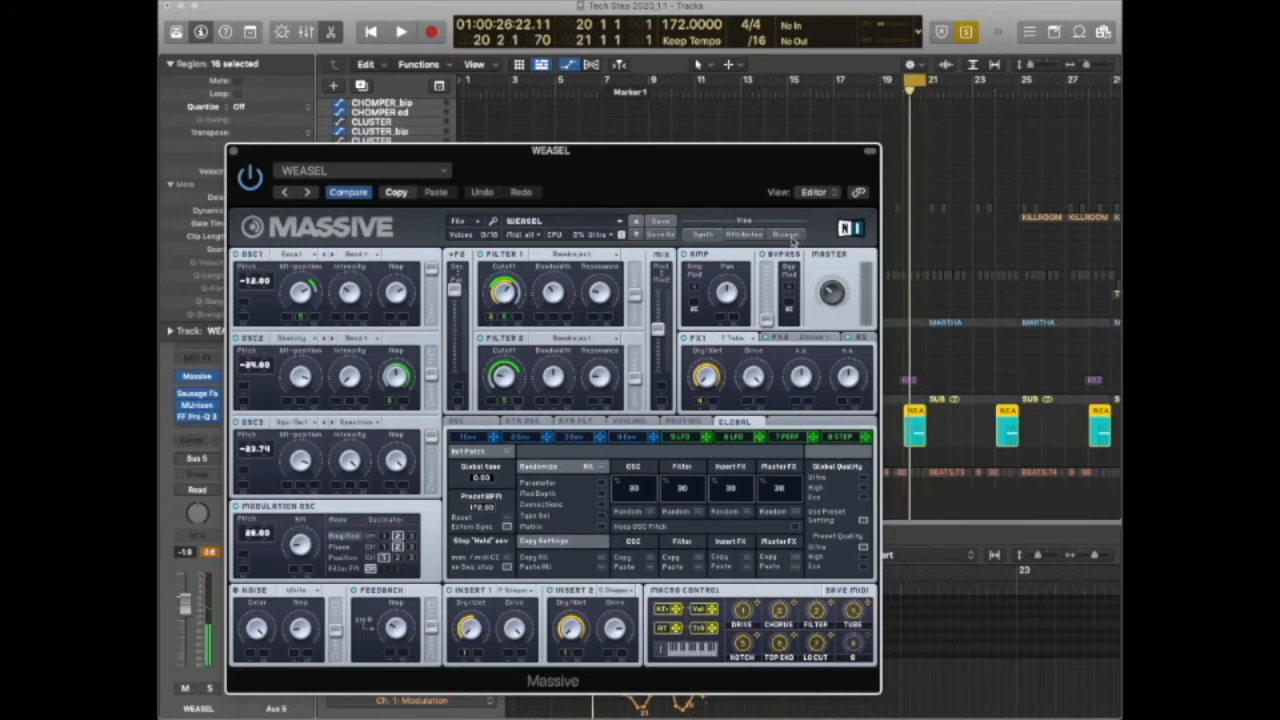
{"action": "left_click", "coordinate": [794, 236]}
Select only the WEASEL region at bar 20 and play it soloed.
{"action": "left_click", "coordinate": [921, 414]}
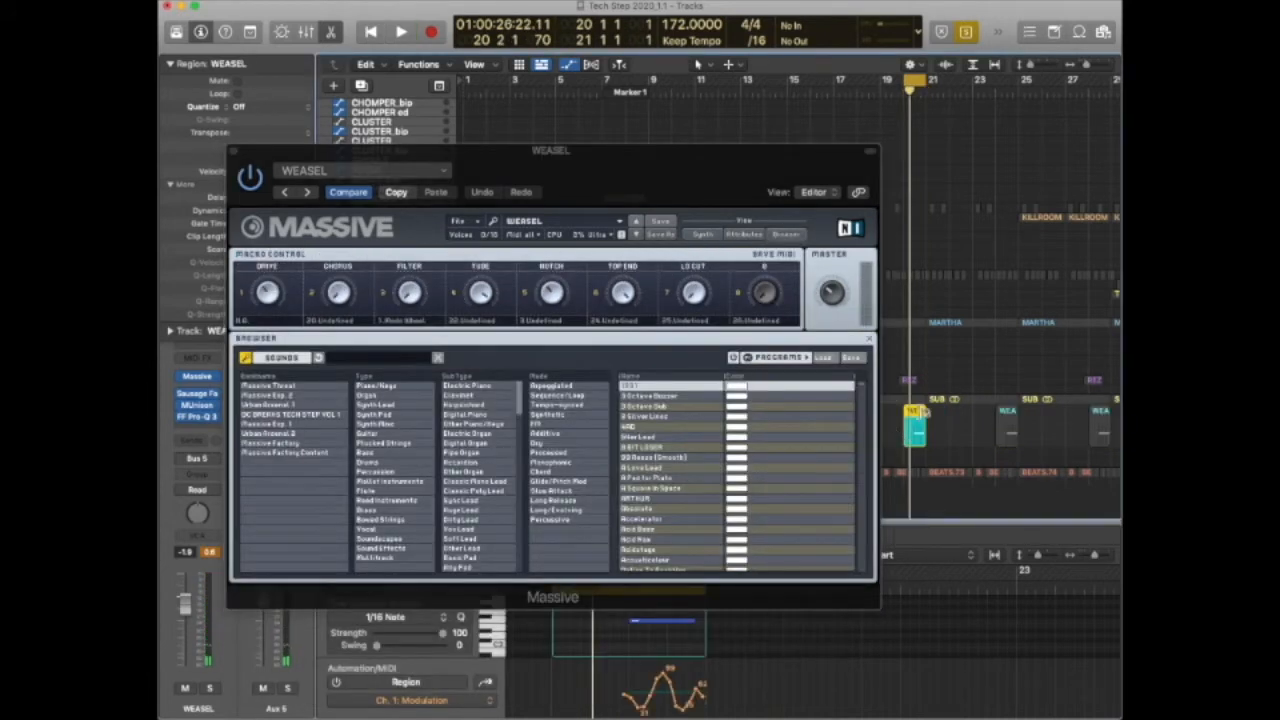
{"action": "key", "text": "super+Right"}
{"action": "key", "text": "super+Right"}
{"action": "key", "text": "super+Right"}
{"action": "key", "text": "super+Down"}
{"action": "key", "text": "super+Down"}
{"action": "key", "text": "super+Down"}
{"action": "key", "text": "super+Right"}
{"action": "key", "text": "super+Right"}
{"action": "key", "text": "super+Right"}
{"action": "scroll", "coordinate": [936, 410], "scroll_direction": "right", "scroll_amount": 3}
{"action": "scroll", "coordinate": [936, 410], "scroll_direction": "left", "scroll_amount": 2}
{"action": "key", "text": "space"}
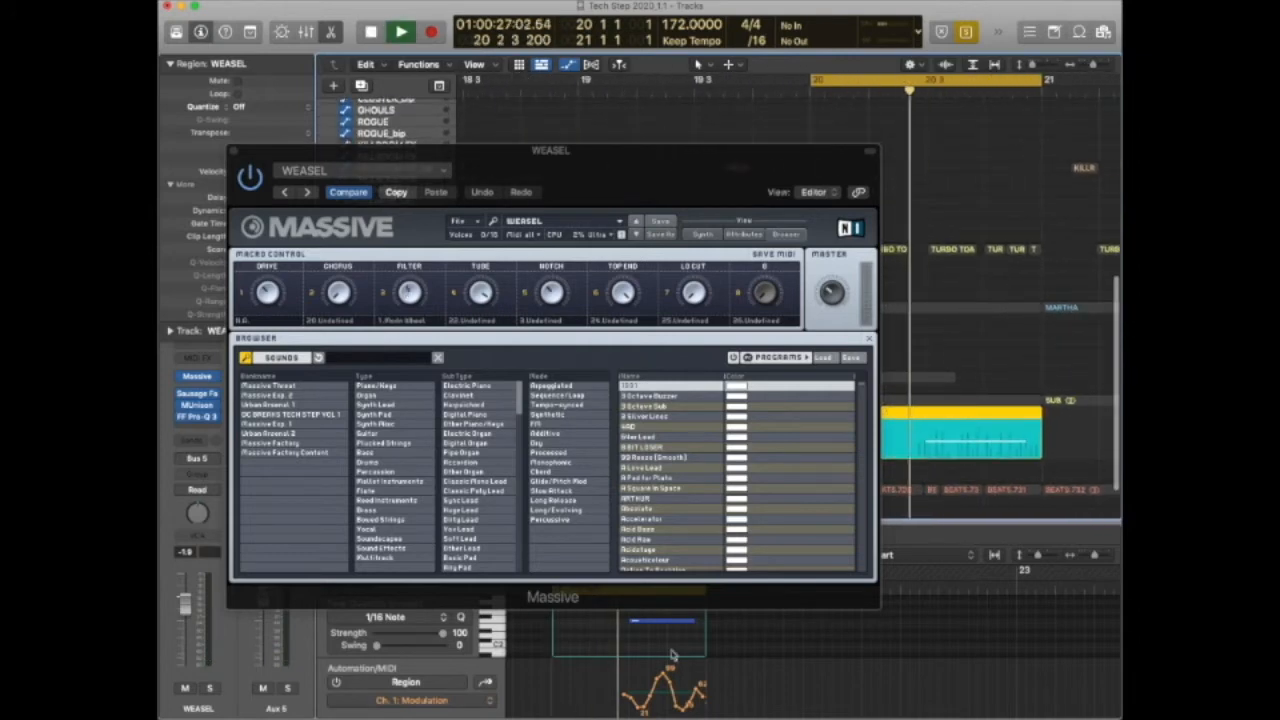
{"action": "key", "text": "space"}
Display the WEASEL region's Ch. 1 Ctrl 3 automation in the Piano Roll and play it.
{"action": "left_click", "coordinate": [486, 704]}
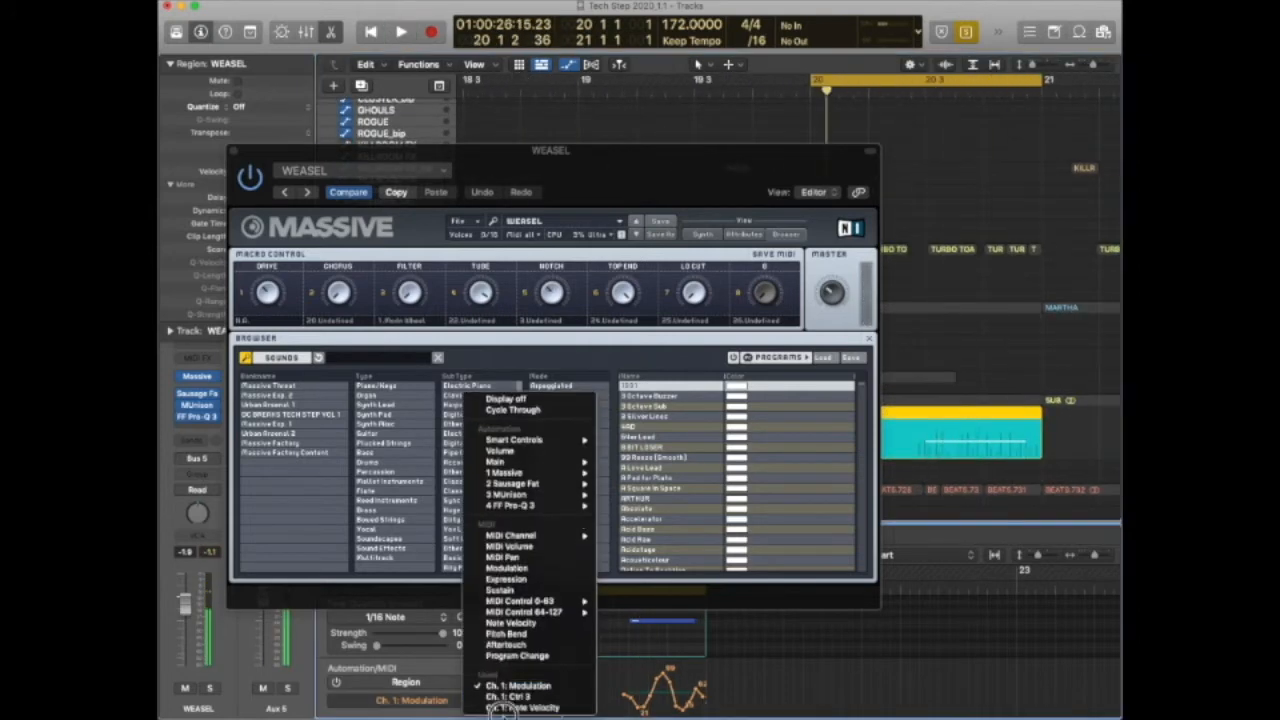
{"action": "left_click", "coordinate": [648, 686]}
{"action": "key", "text": "space"}
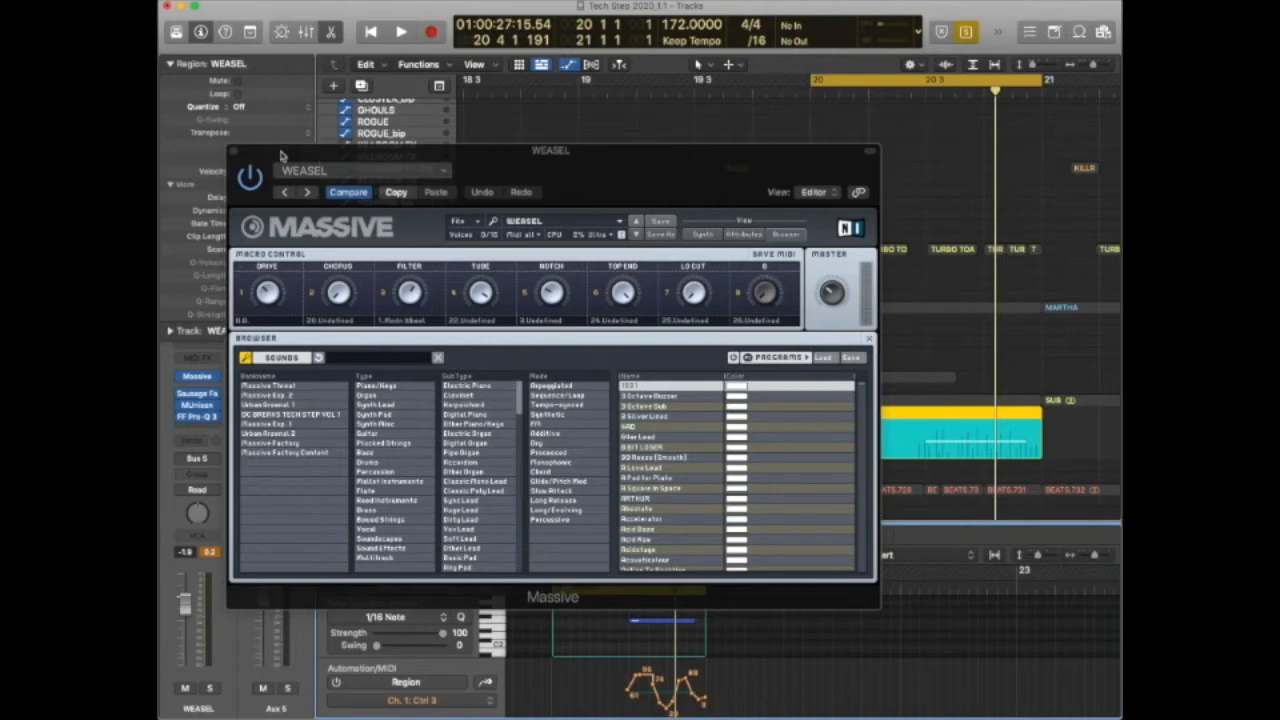
Close the WEASEL Massive synth and open the track's Sausage Fattener plug-in.
{"action": "left_click", "coordinate": [236, 153]}
{"action": "mouse_move", "coordinate": [180, 396]}
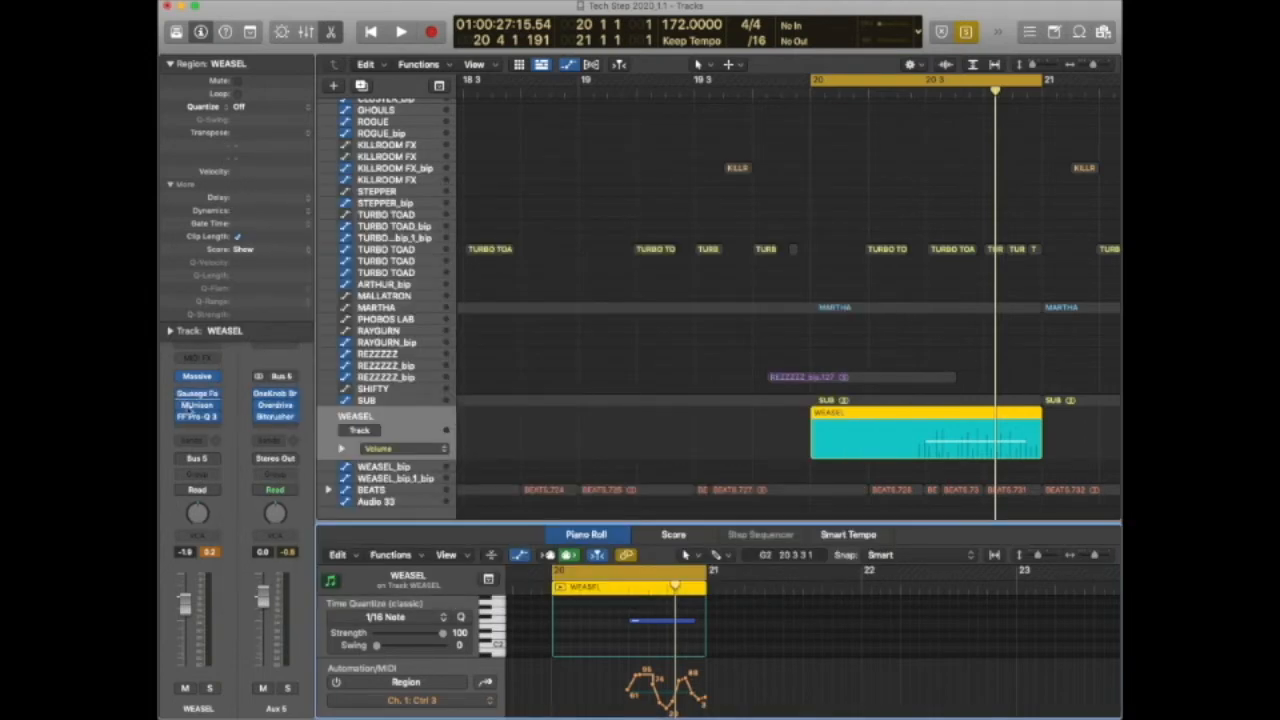
{"action": "left_click", "coordinate": [198, 395]}
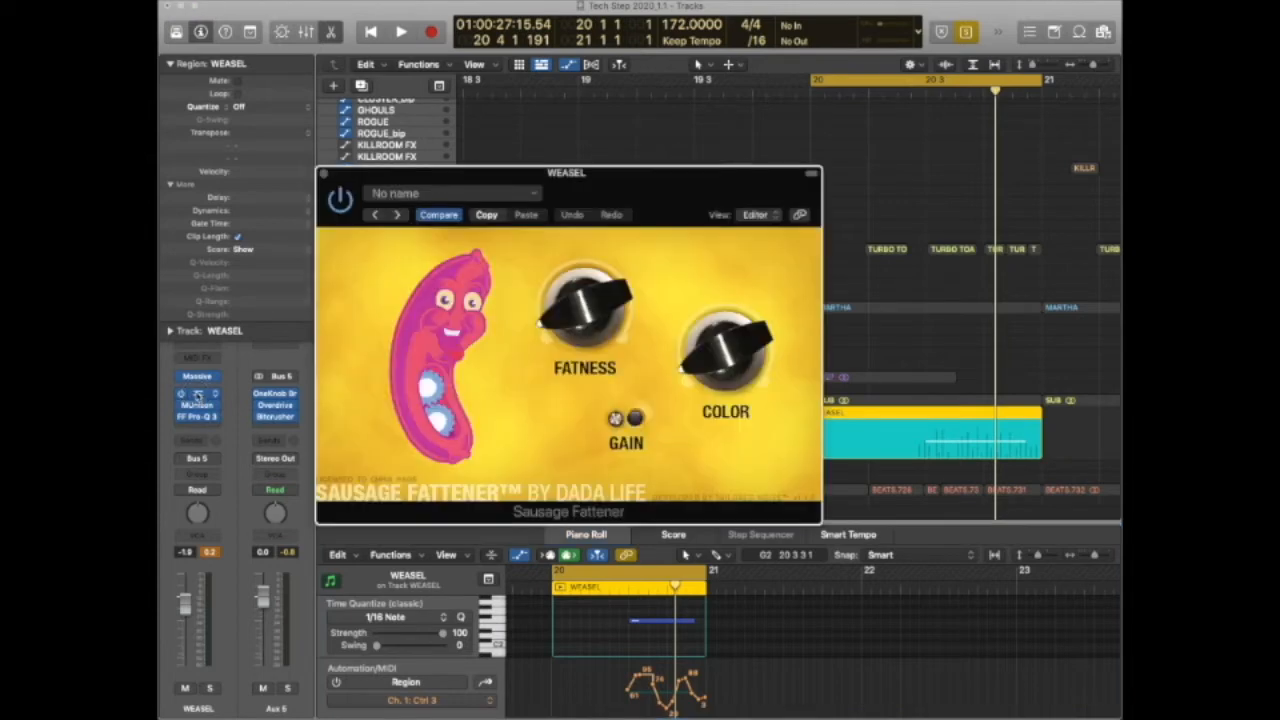
Close the Sausage Fattener plug-in and inspect the WEASEL track's MUnison and Pro-Q 3 settings.
{"action": "left_click", "coordinate": [326, 176]}
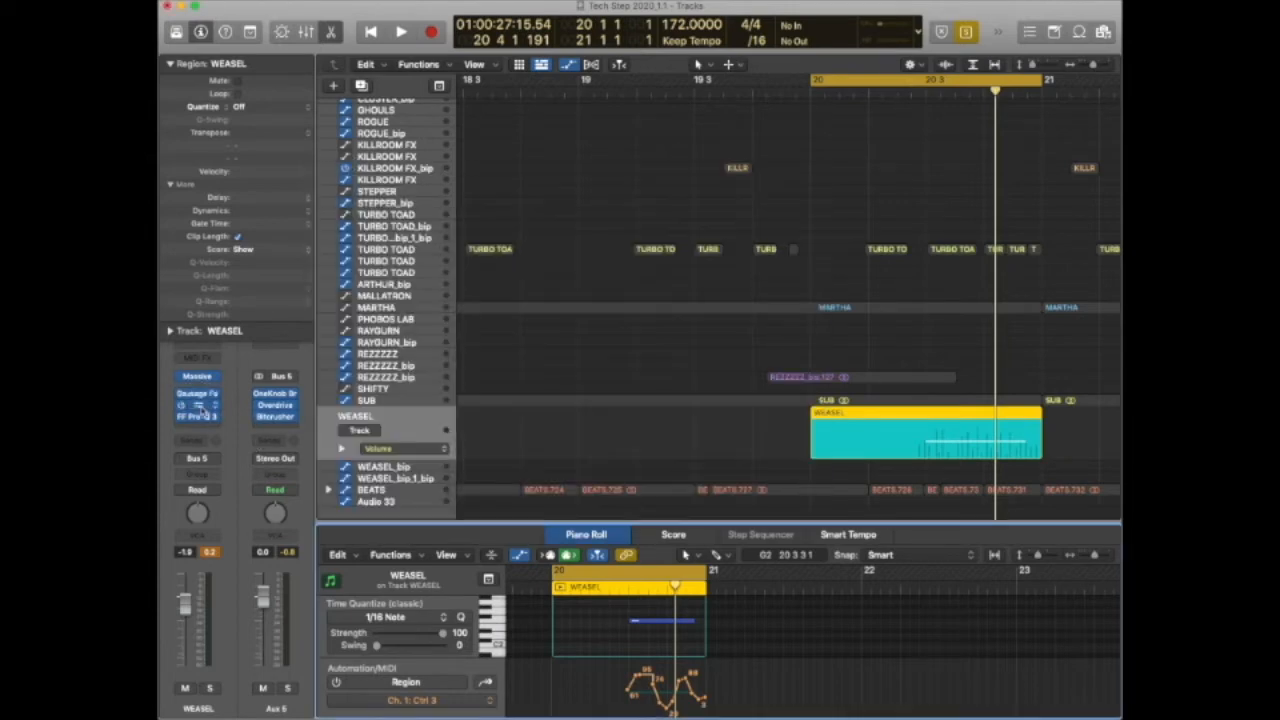
{"action": "left_click", "coordinate": [199, 405]}
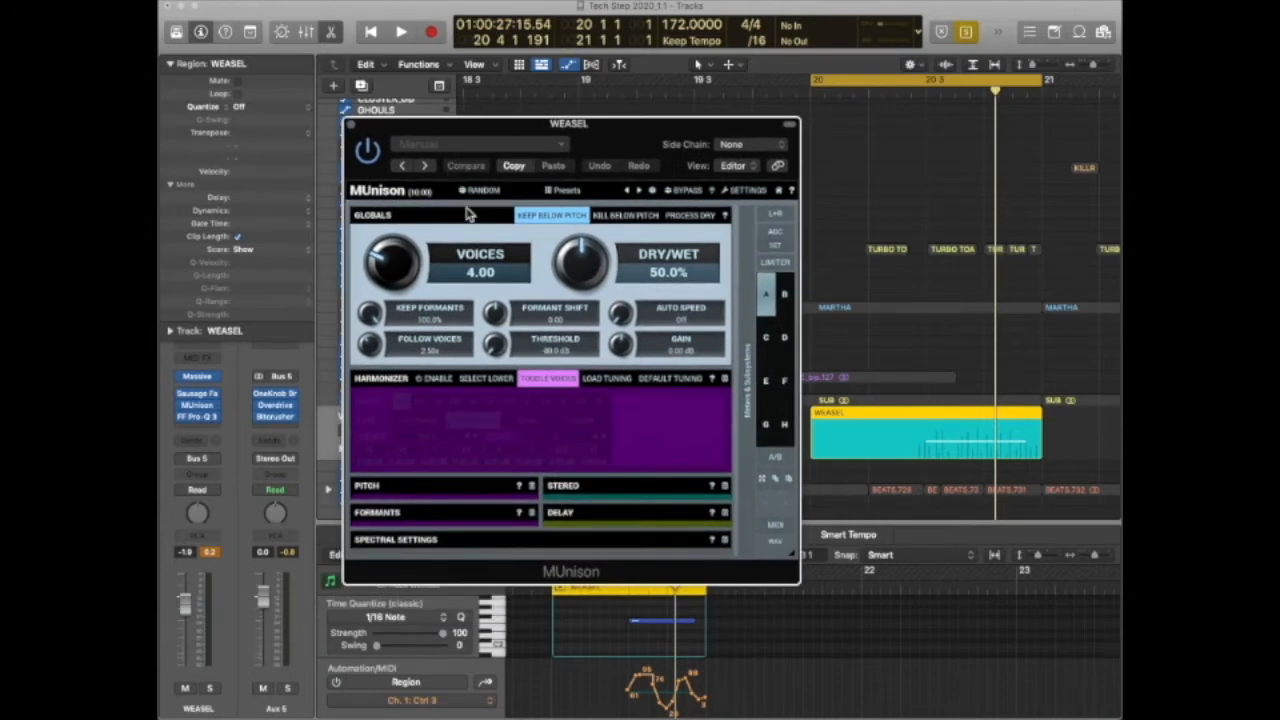
{"action": "left_click", "coordinate": [350, 127]}
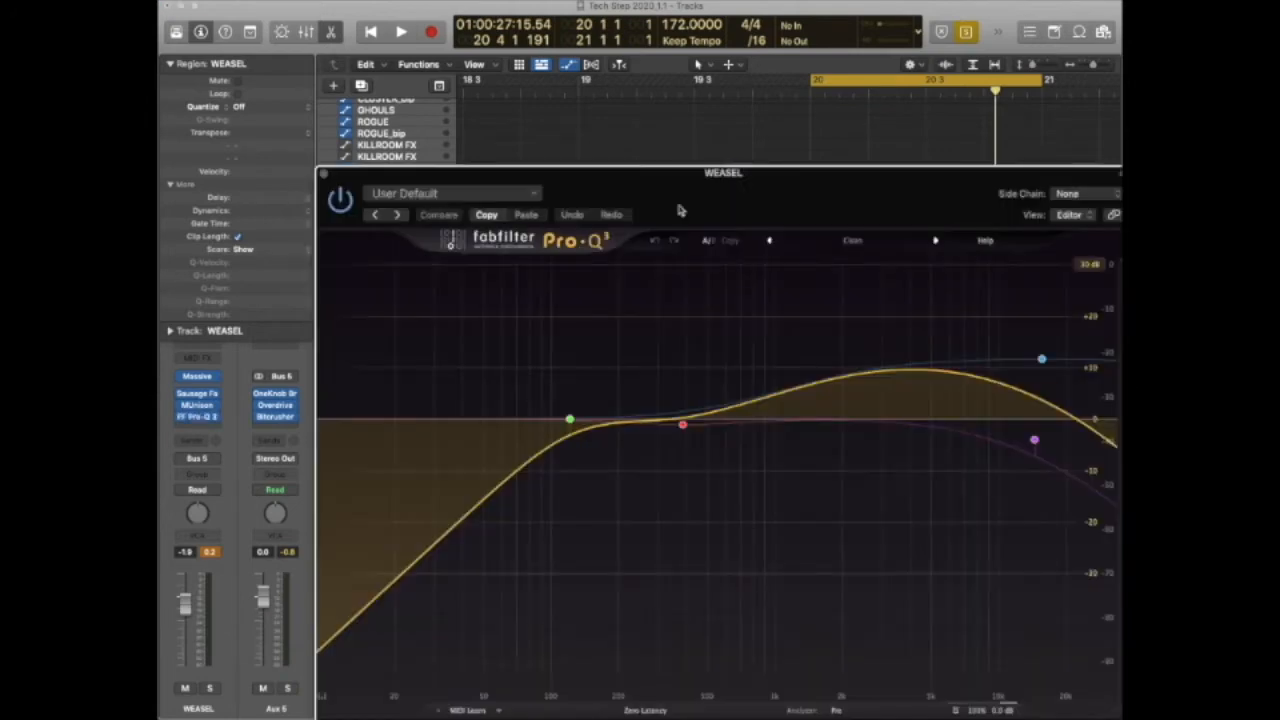
{"action": "left_click", "coordinate": [327, 175]}
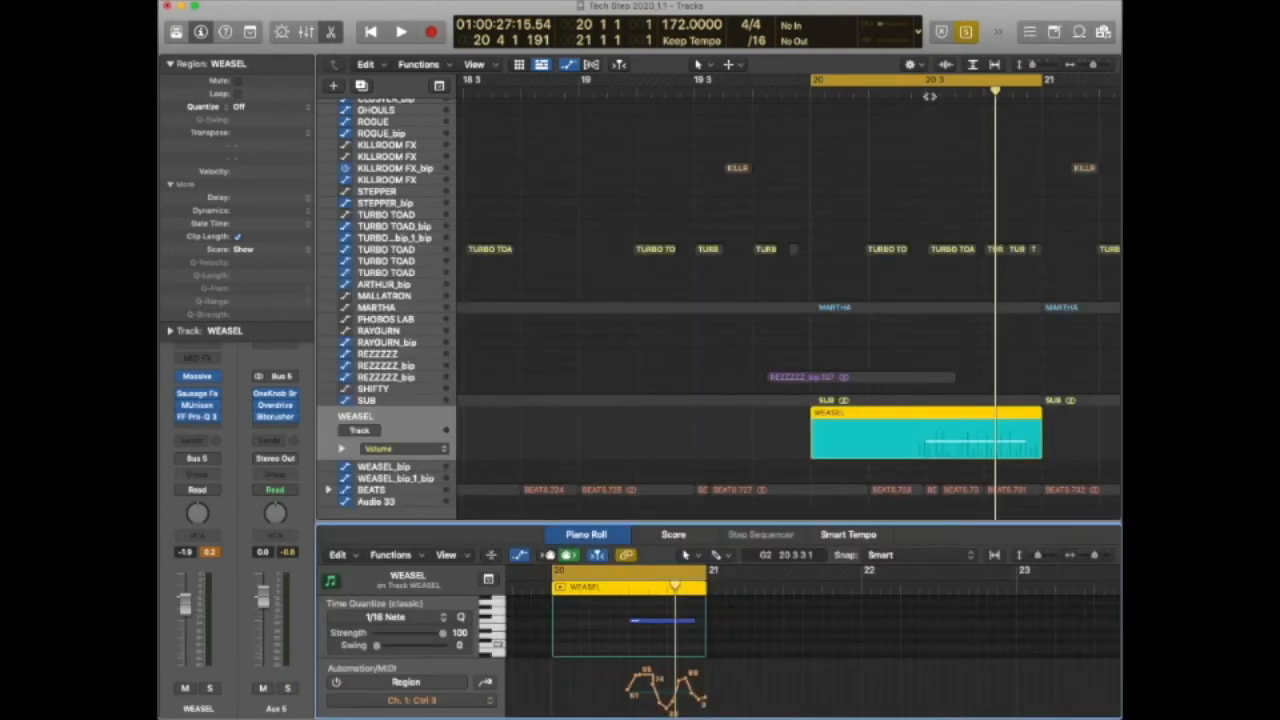
Play the soloed WEASEL region at bar 20 briefly, and turn off the cycle range and solo.
{"action": "double_click", "coordinate": [930, 96]}
{"action": "key", "text": "space"}
{"action": "left_click", "coordinate": [932, 80]}
{"action": "key", "text": "ctrl+s"}
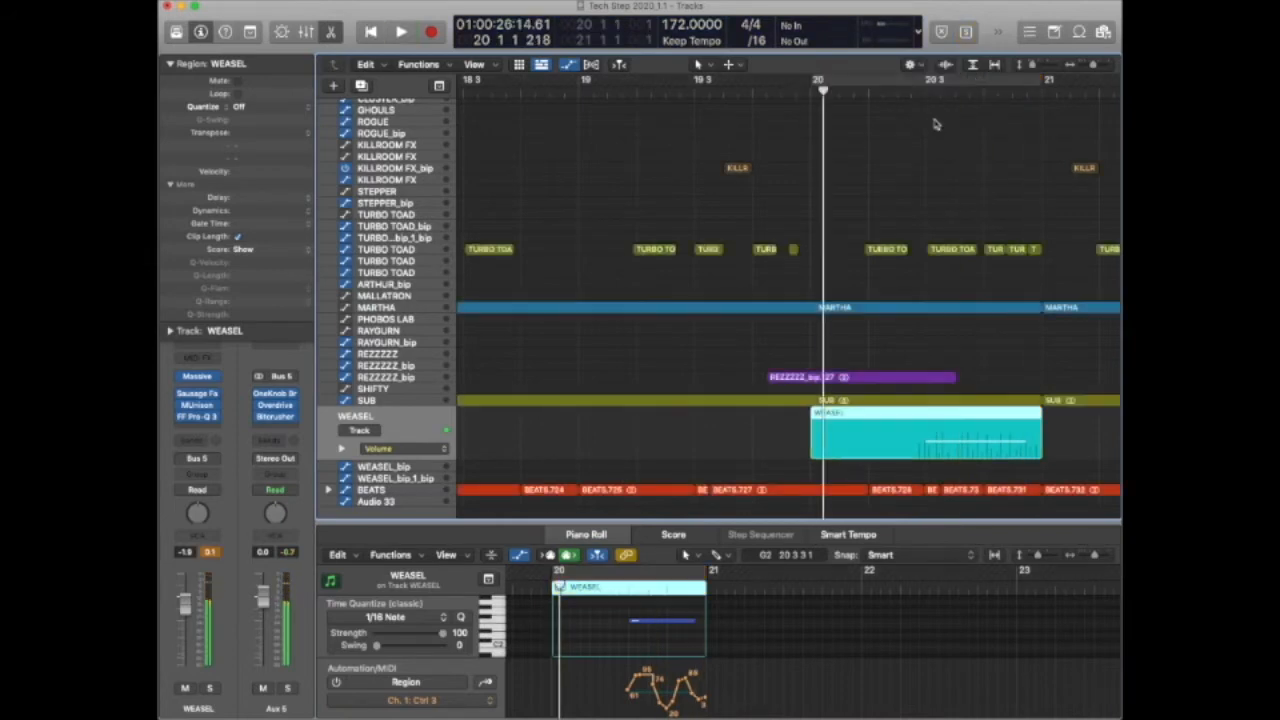
Look over the full arrangement, from the GRIFTER and SASQUACH tracks down to the BEATS track.
{"action": "scroll", "coordinate": [931, 144], "scroll_direction": "down", "scroll_amount": 15}
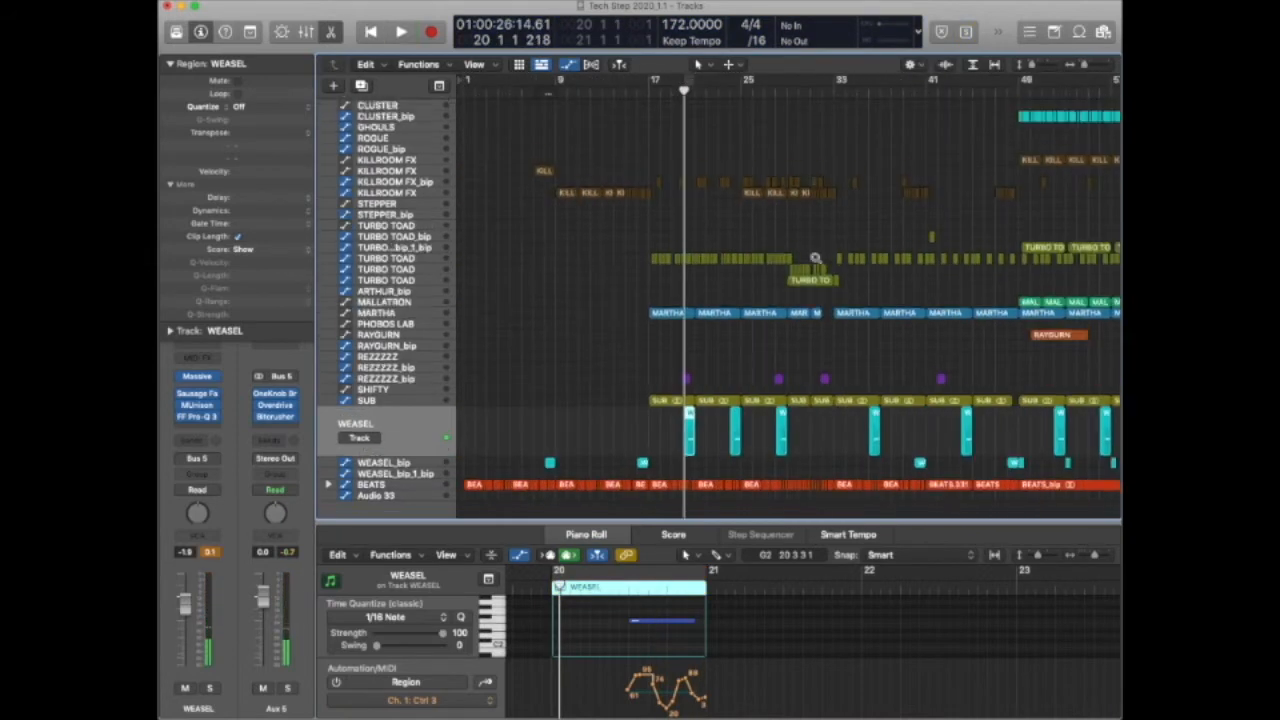
{"action": "scroll", "coordinate": [815, 258], "scroll_direction": "down", "scroll_amount": 3}
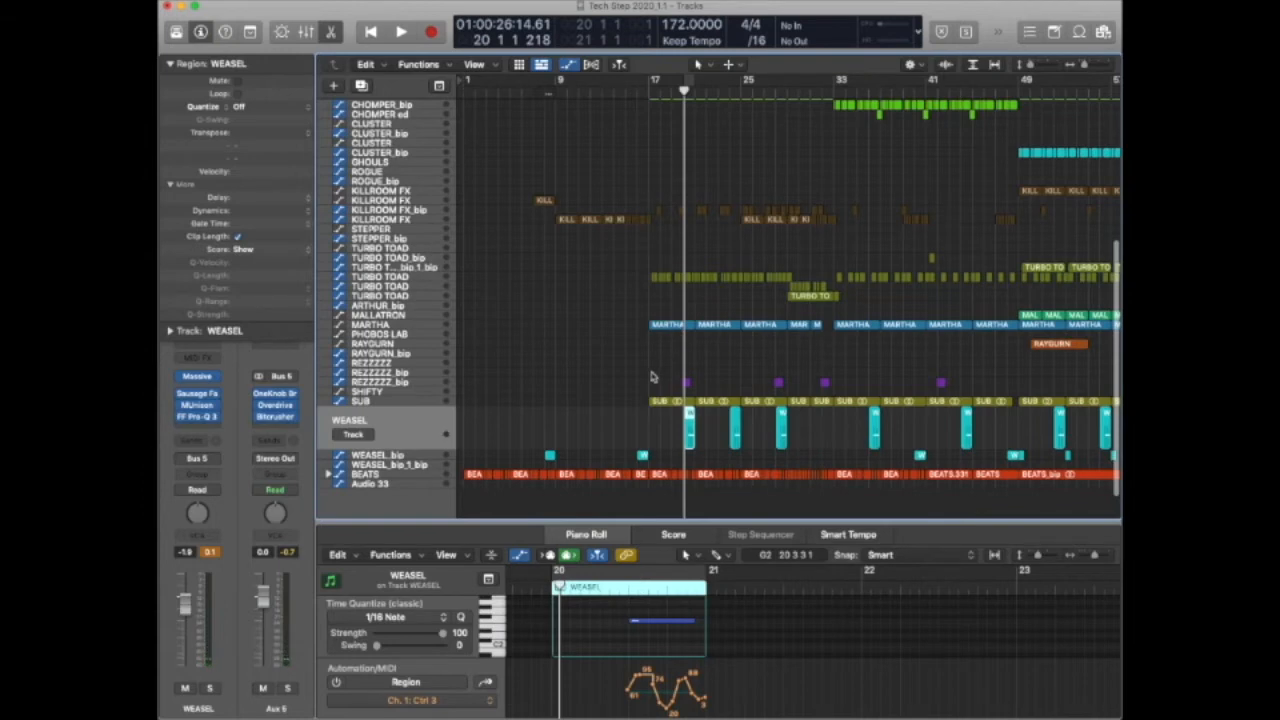
{"action": "scroll", "coordinate": [668, 176], "scroll_direction": "up", "scroll_amount": 5}
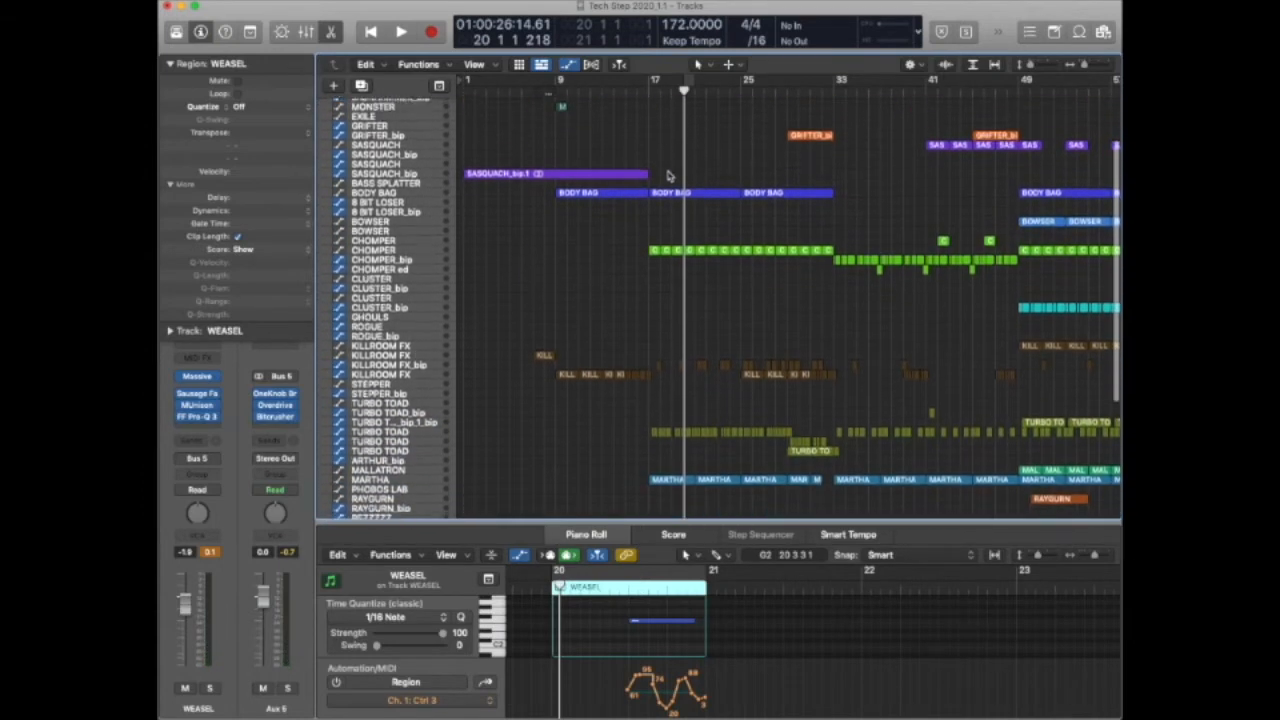
{"action": "scroll", "coordinate": [668, 176], "scroll_direction": "down", "scroll_amount": 2}
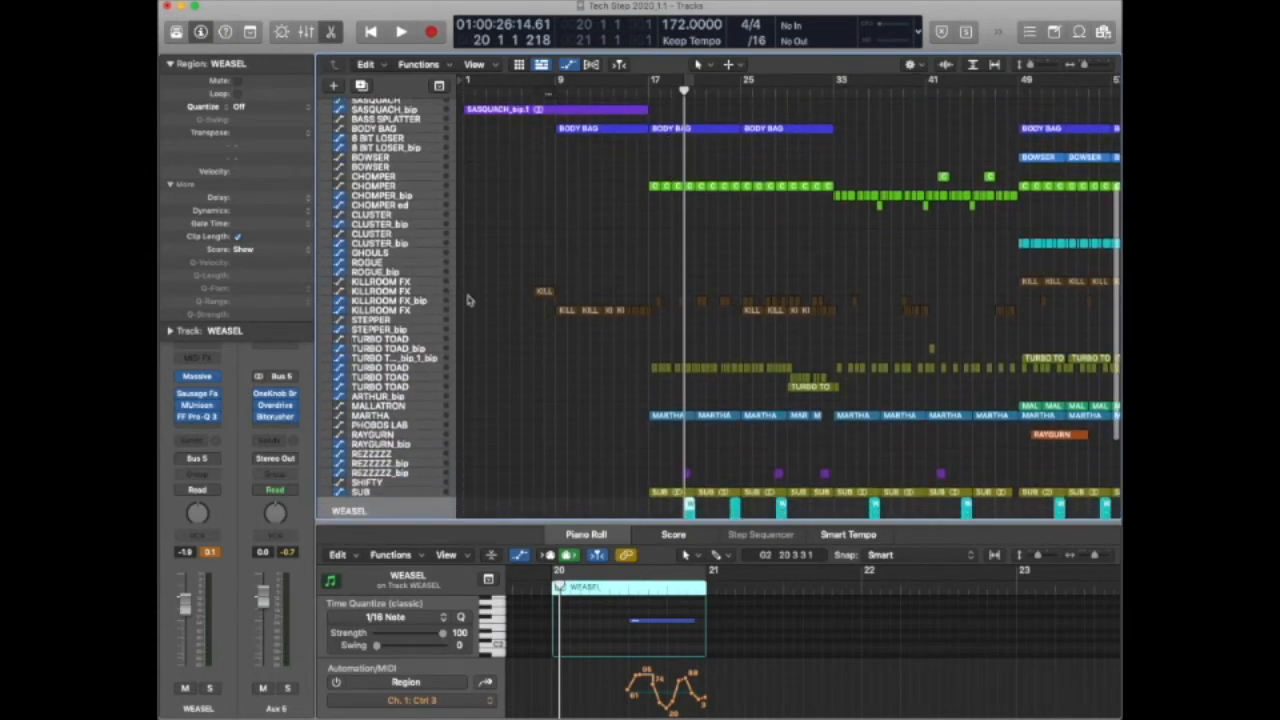
{"action": "scroll", "coordinate": [655, 348], "scroll_direction": "down", "scroll_amount": 4}
{"action": "scroll", "coordinate": [670, 380], "scroll_direction": "up", "scroll_amount": 8}
{"action": "scroll", "coordinate": [683, 405], "scroll_direction": "down", "scroll_amount": 9}
{"action": "scroll", "coordinate": [683, 405], "scroll_direction": "up", "scroll_amount": 2}
Select the SUB track and set the cycle range from bar 17 to bar 21.
{"action": "left_click", "coordinate": [561, 348]}
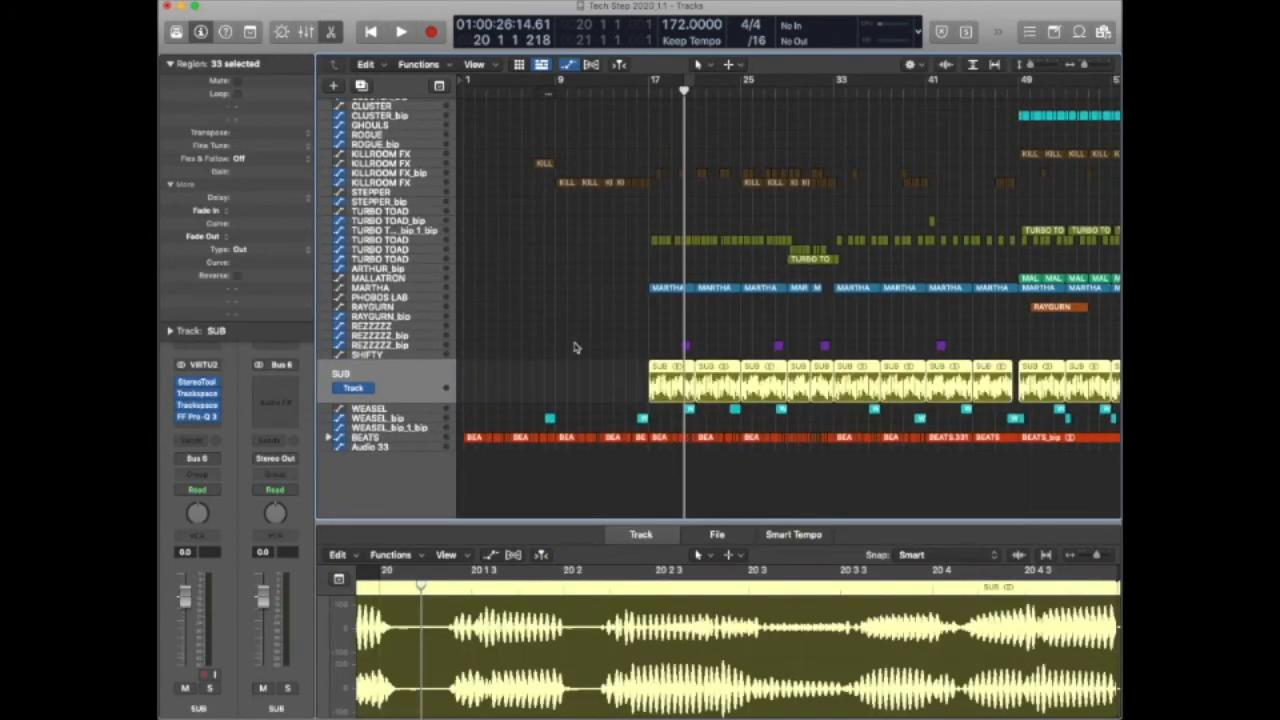
{"action": "scroll", "coordinate": [670, 345], "scroll_direction": "up", "scroll_amount": 3}
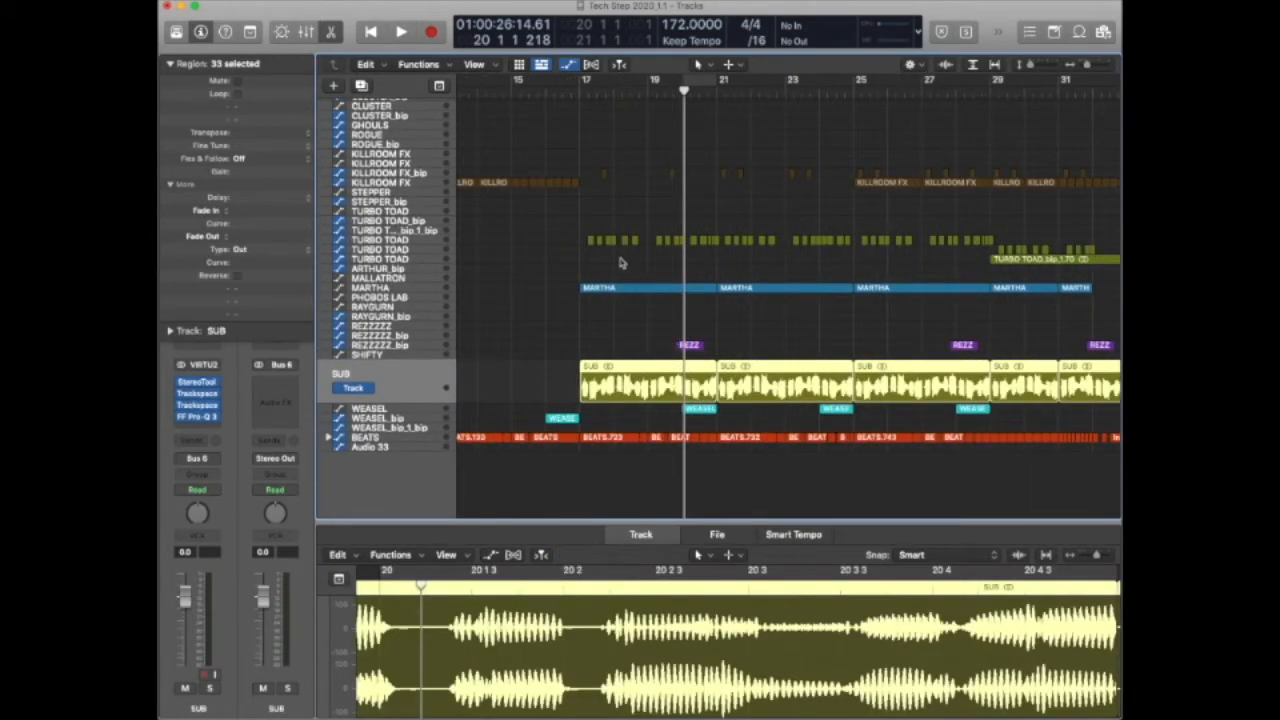
{"action": "left_click_drag", "start_coordinate": [584, 88], "coordinate": [718, 82]}
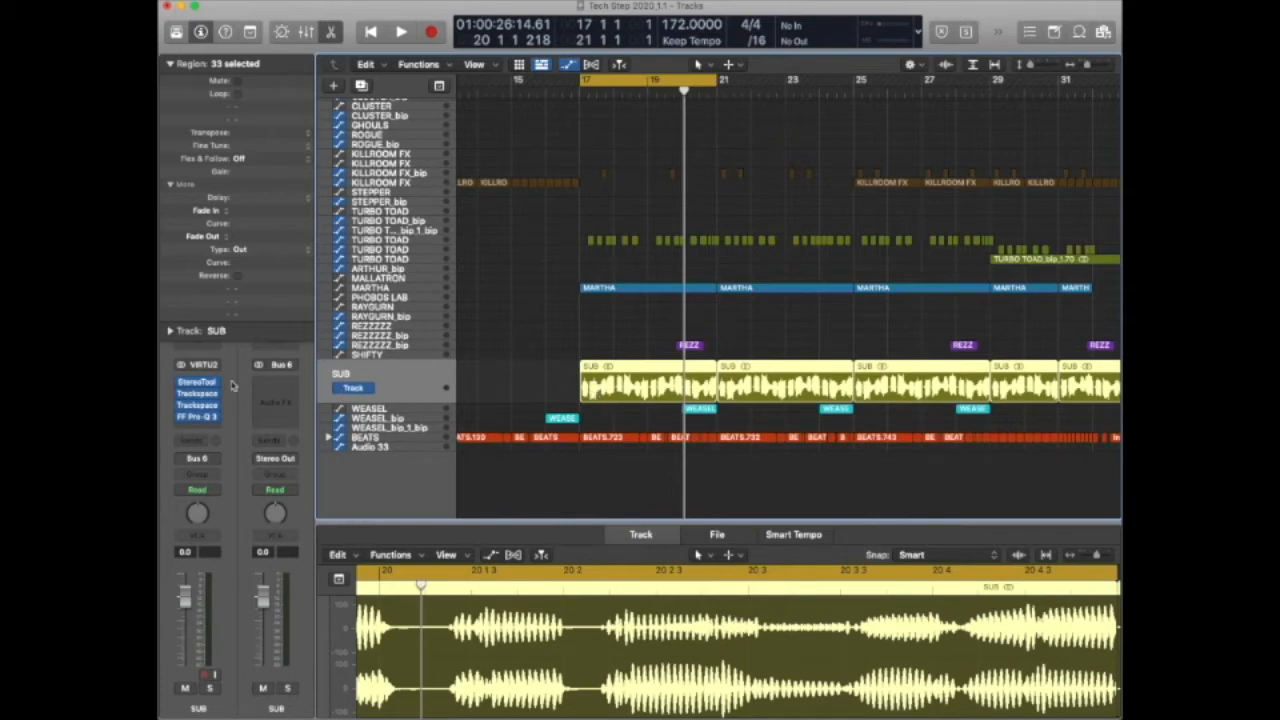
Inspect the SUB track's StereoTools plug-in, close it, and play the SUB regions soloed over the cycle range.
{"action": "left_click", "coordinate": [198, 382]}
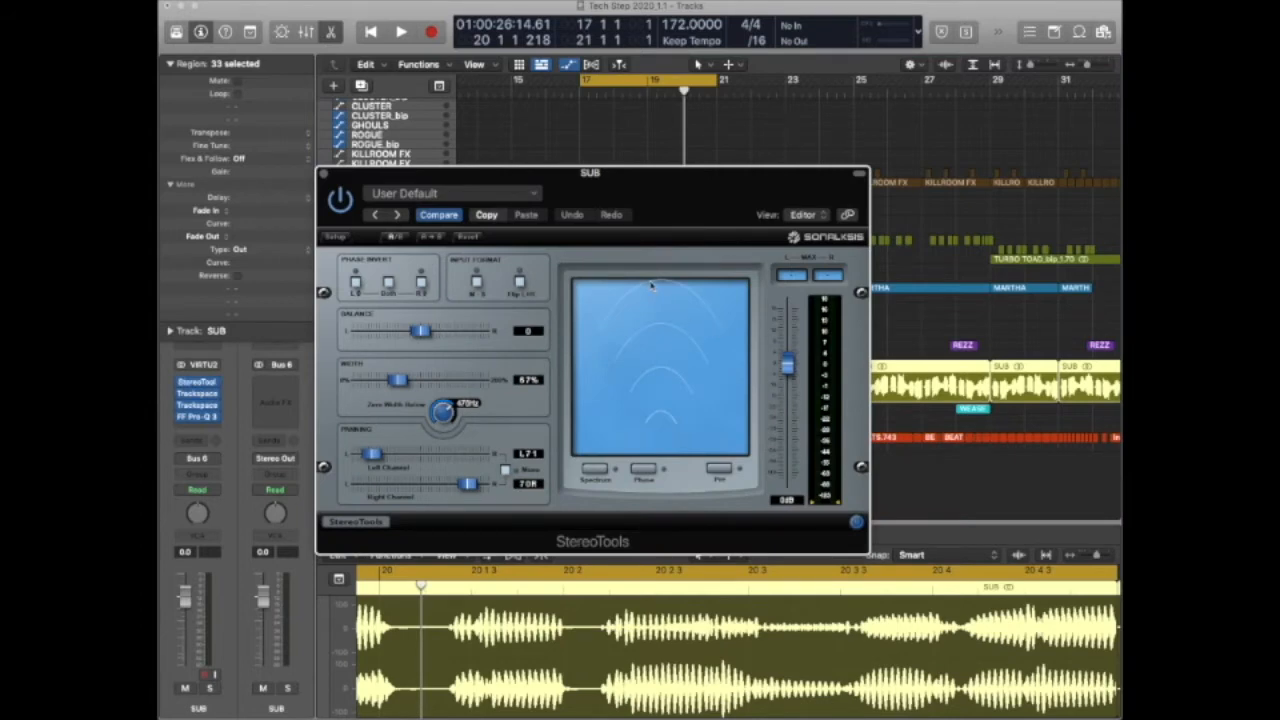
{"action": "left_click", "coordinate": [323, 175]}
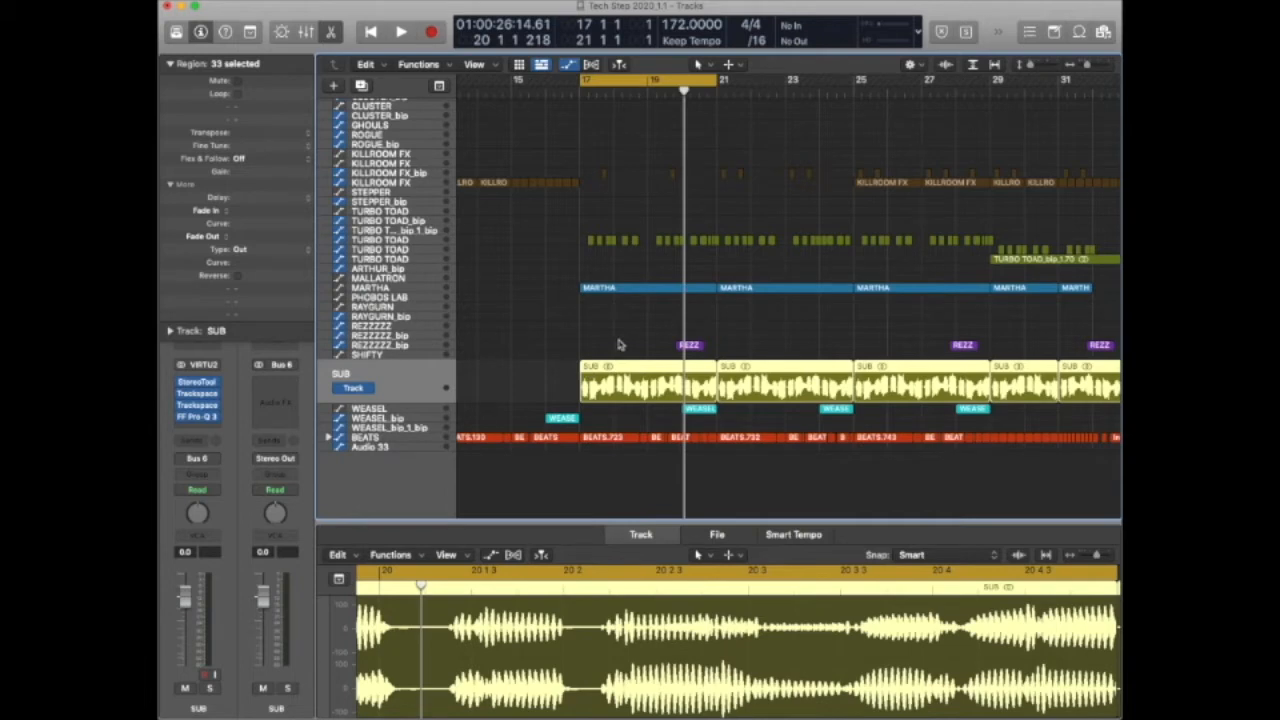
{"action": "key", "text": "ctrl+s"}
{"action": "key", "text": "space"}
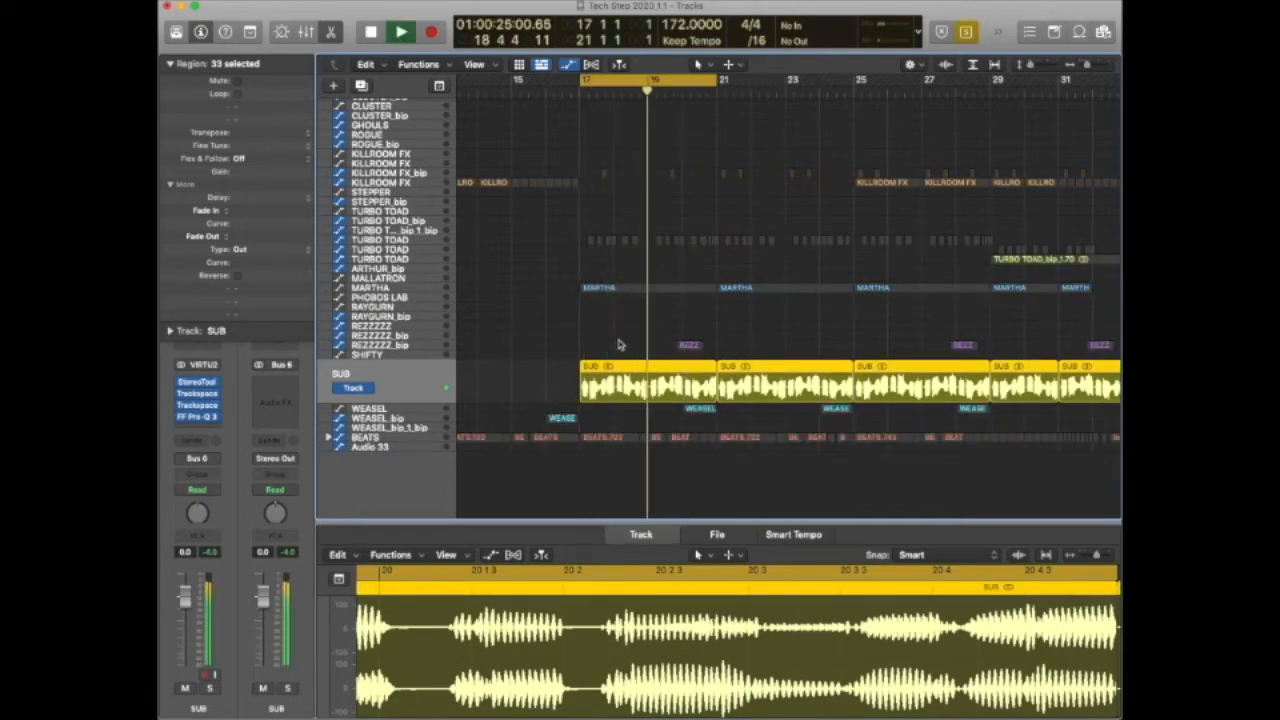
{"action": "key", "text": "space"}
{"action": "left_click", "coordinate": [676, 358]}
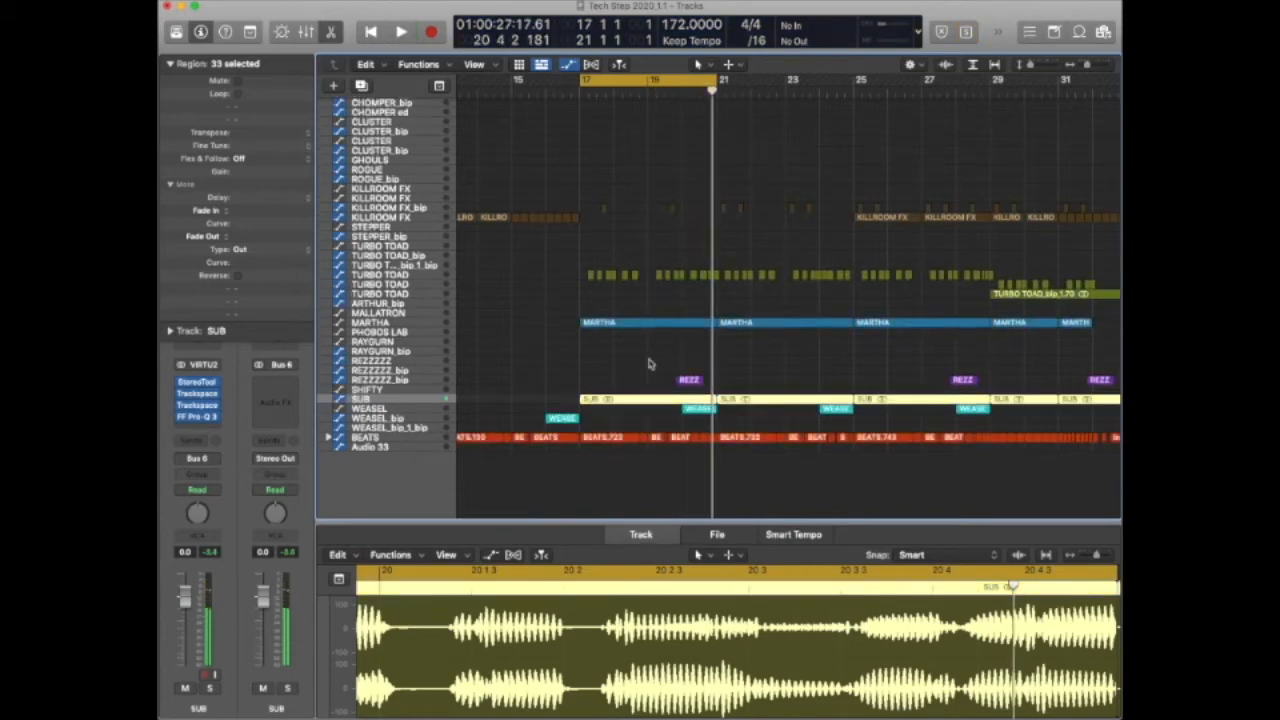
Select the TURBO TOAD audio regions between bars 17 and 21 and play them soloed.
{"action": "scroll", "coordinate": [648, 363], "scroll_direction": "up", "scroll_amount": 2}
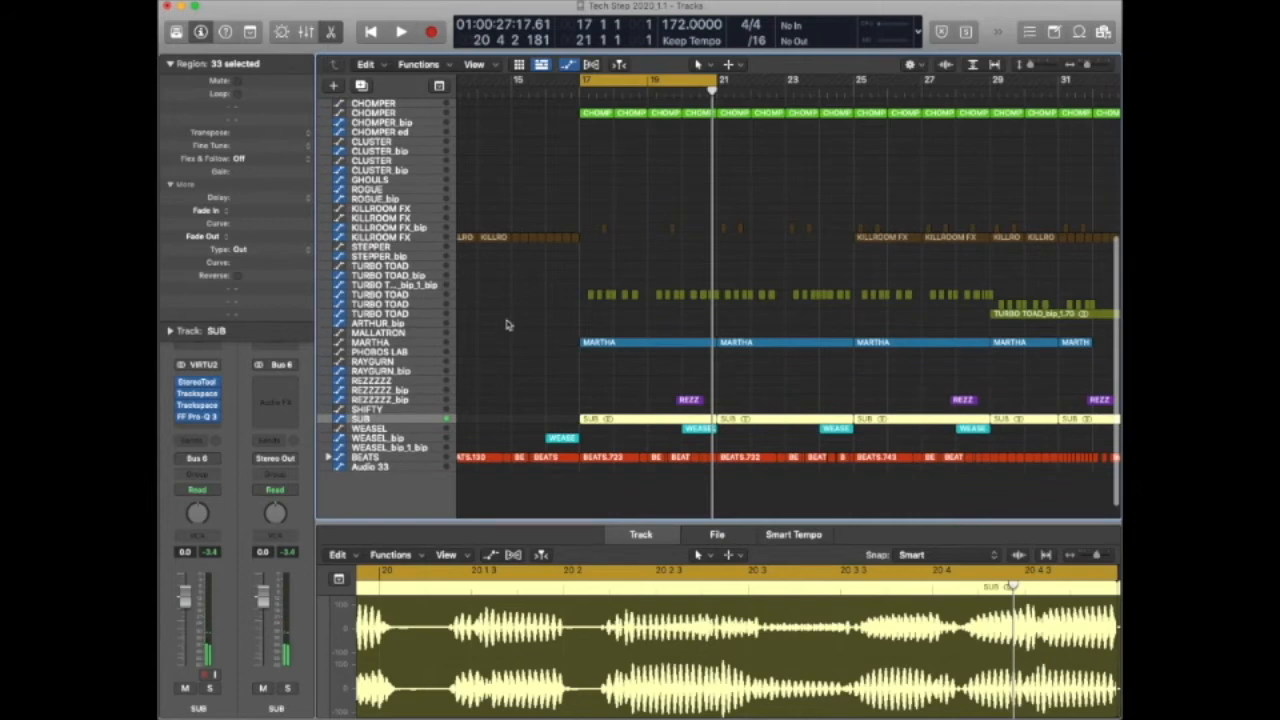
{"action": "left_click", "coordinate": [411, 300]}
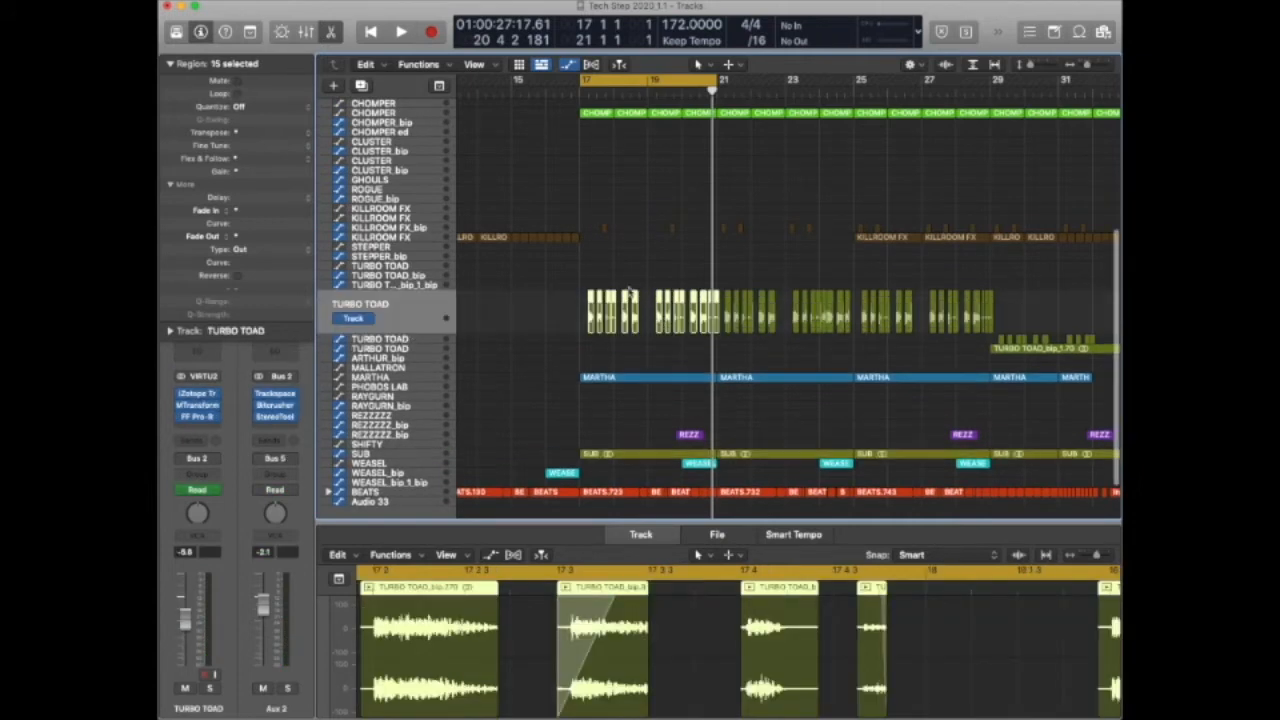
{"action": "scroll", "coordinate": [630, 290], "scroll_direction": "up", "scroll_amount": 3}
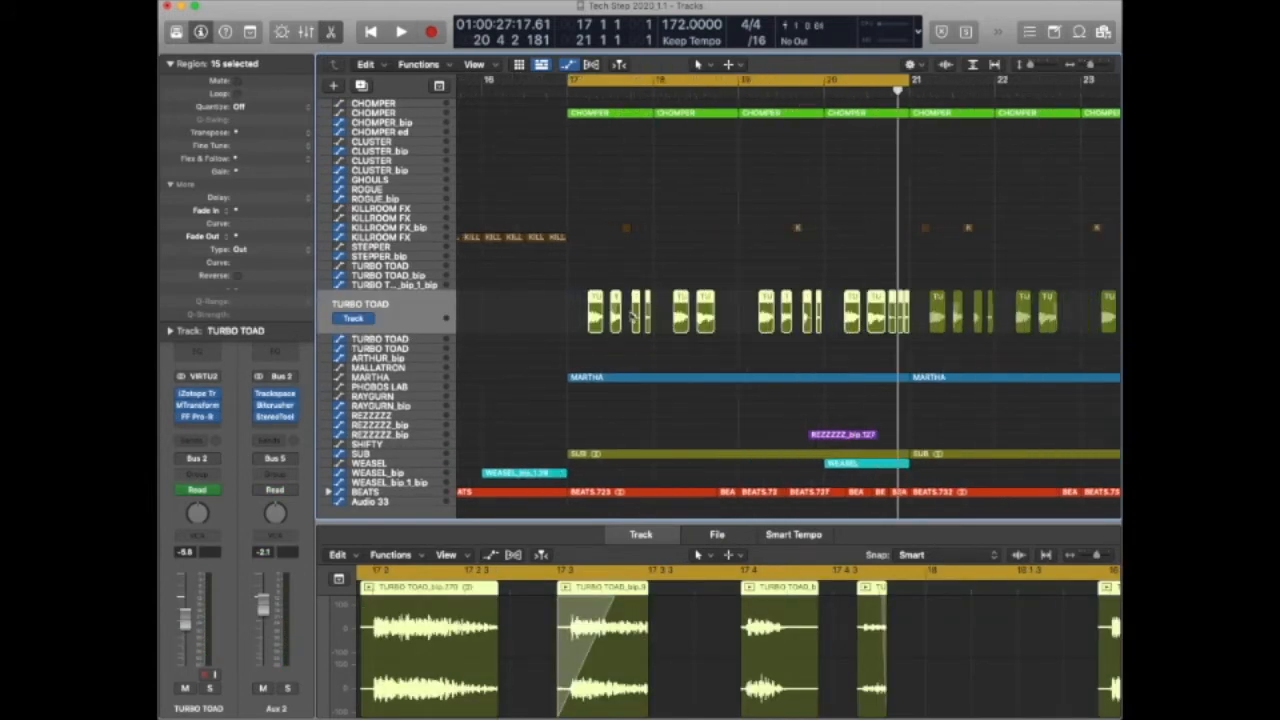
{"action": "key", "text": "ctrl+s"}
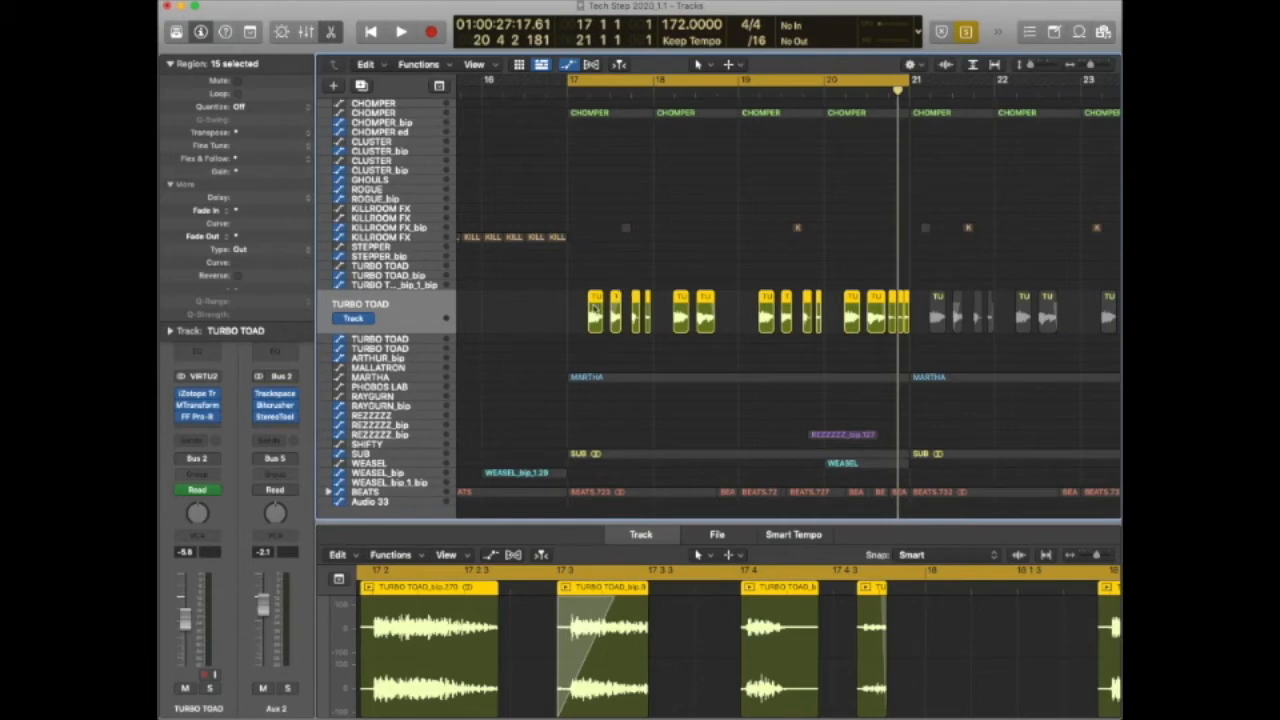
{"action": "key", "text": "space"}
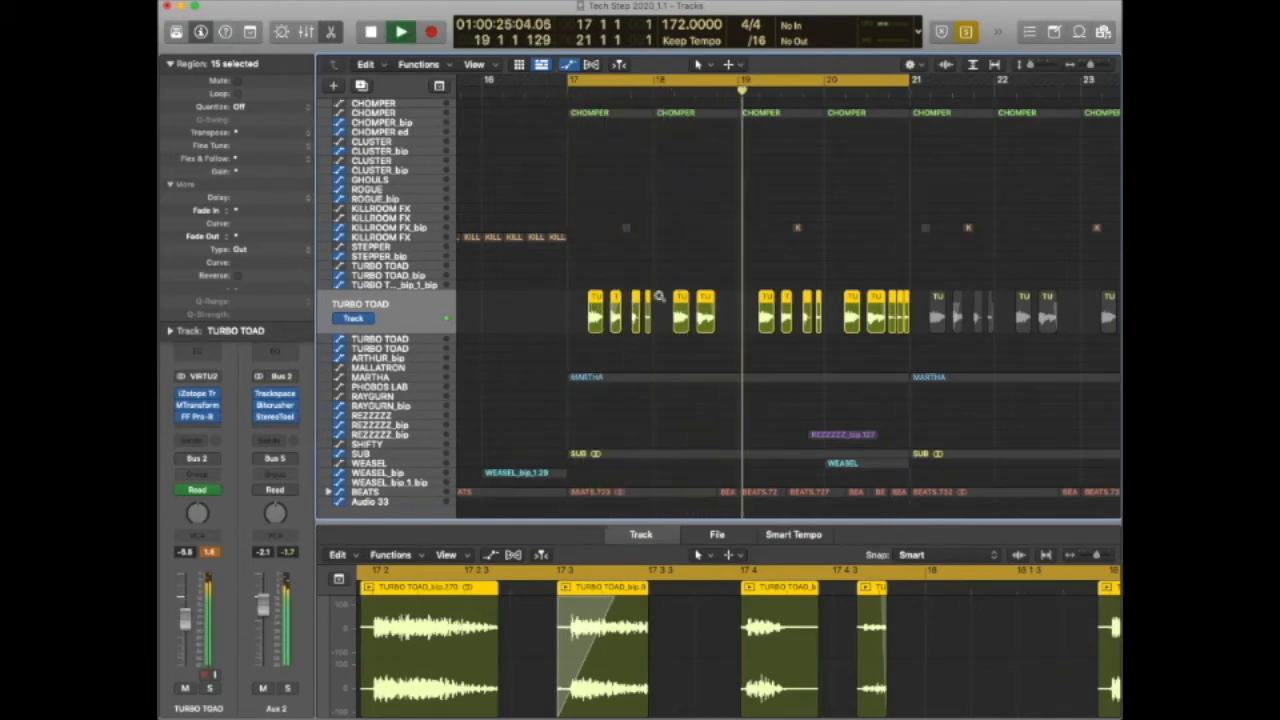
{"action": "scroll", "coordinate": [667, 300], "scroll_direction": "down", "scroll_amount": 2}
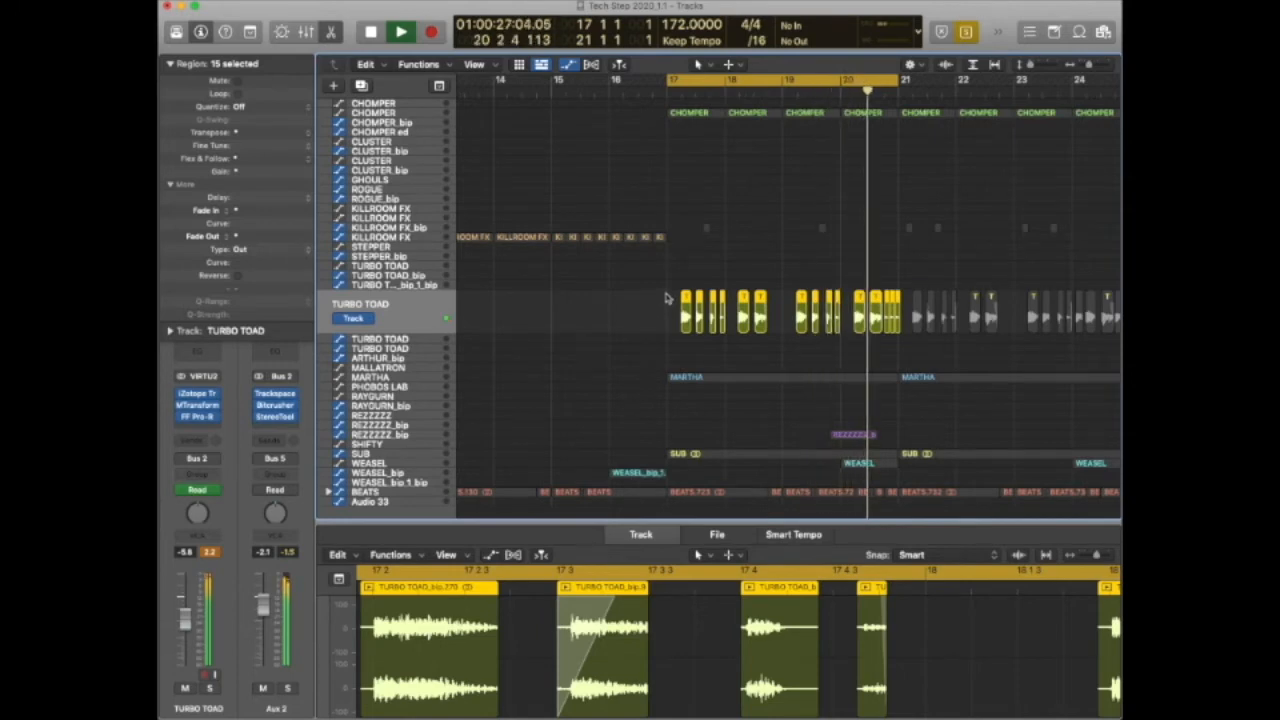
{"action": "key", "text": "space"}
Select the original TURBO TOAD instrument track that hosts the Massive synth.
{"action": "left_click", "coordinate": [412, 218]}
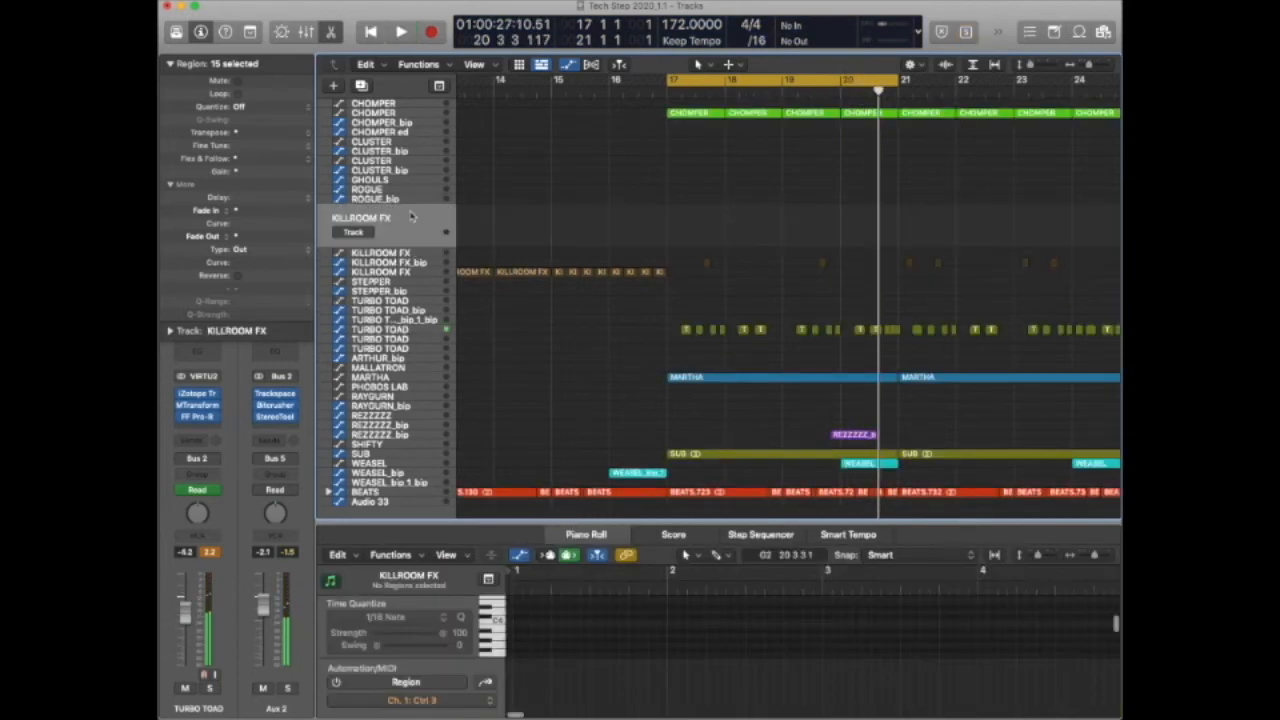
{"action": "left_click", "coordinate": [392, 301]}
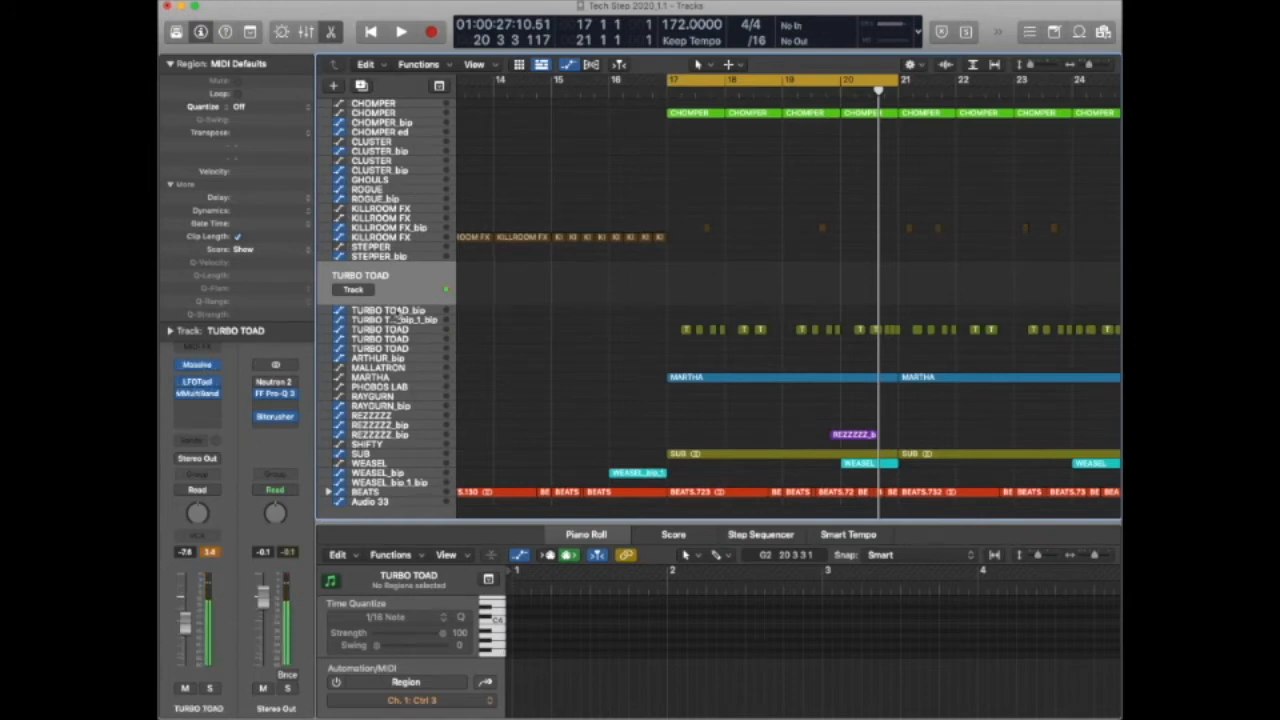
{"action": "left_click", "coordinate": [398, 339]}
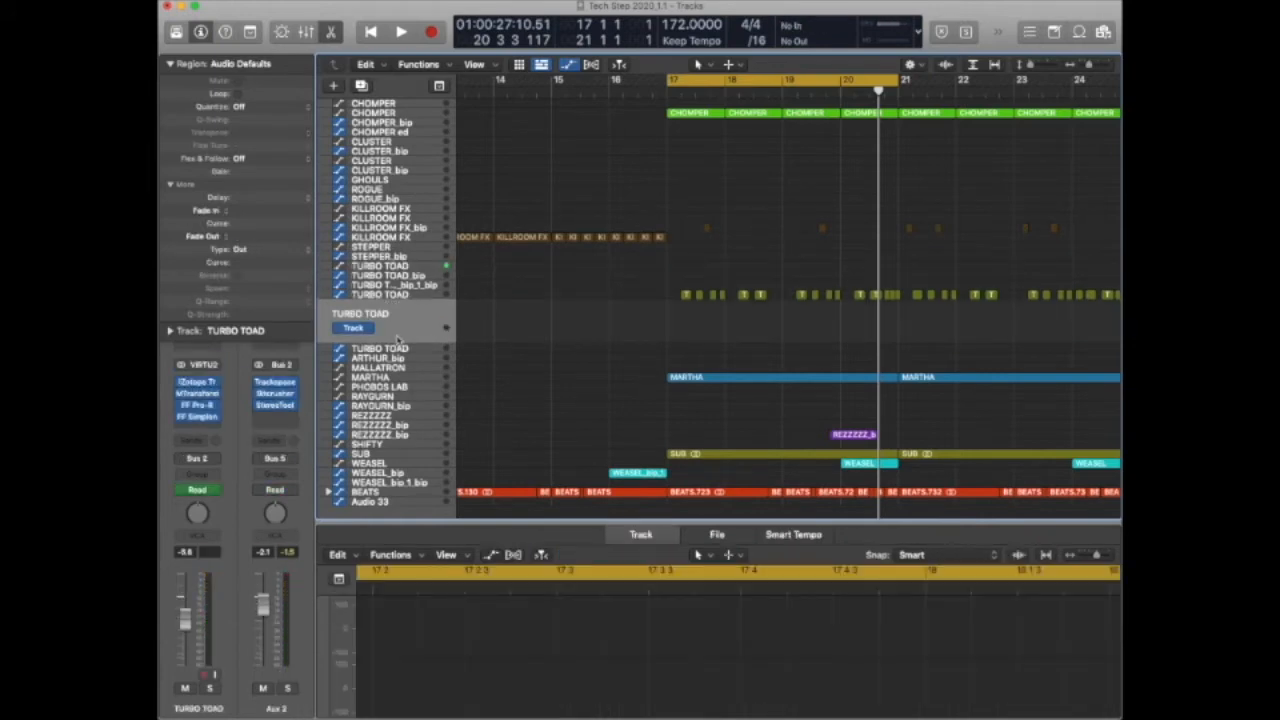
{"action": "left_click", "coordinate": [401, 300]}
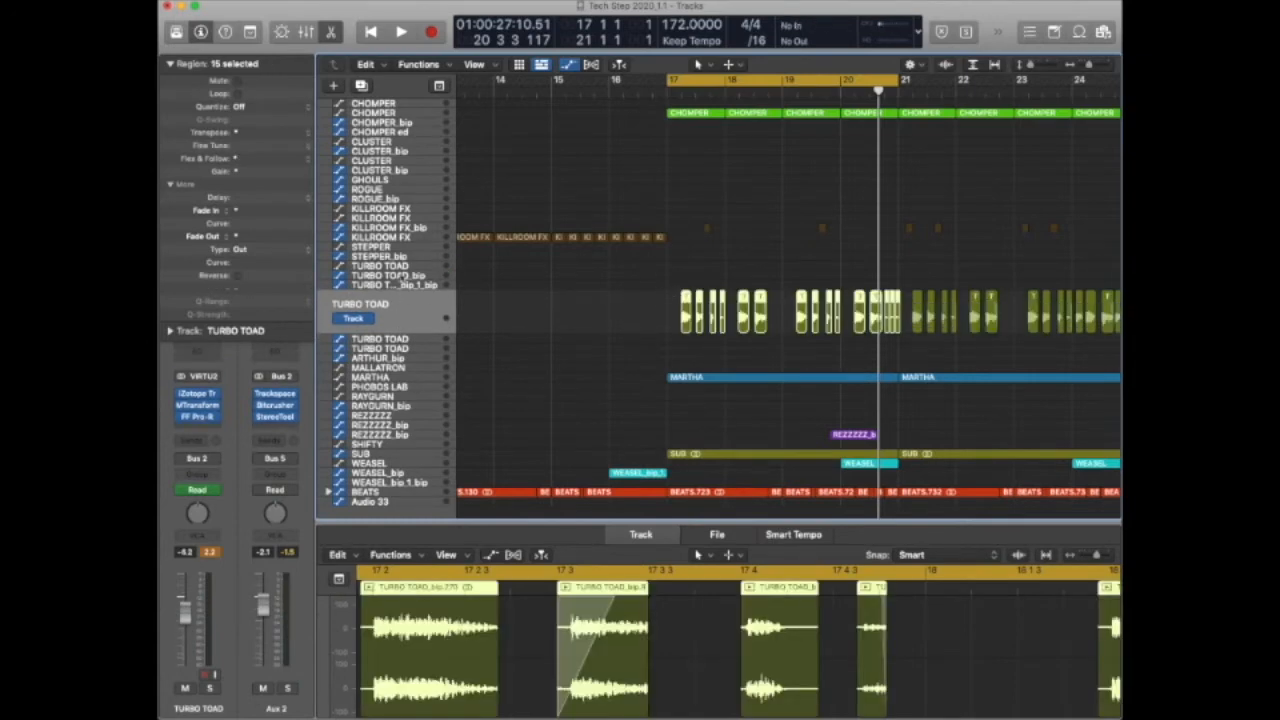
{"action": "left_click", "coordinate": [428, 268]}
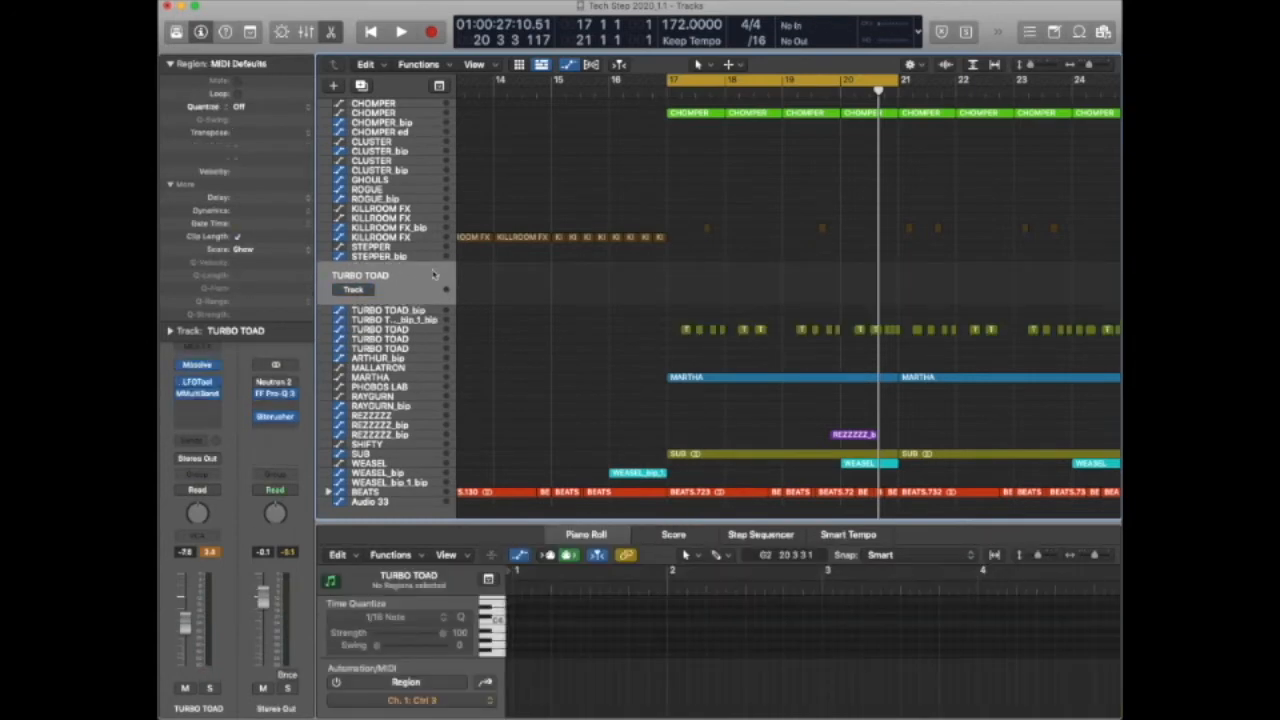
Open the TURBO TOAD track's Massive synth and switch it to the Browser view.
{"action": "left_click", "coordinate": [185, 366]}
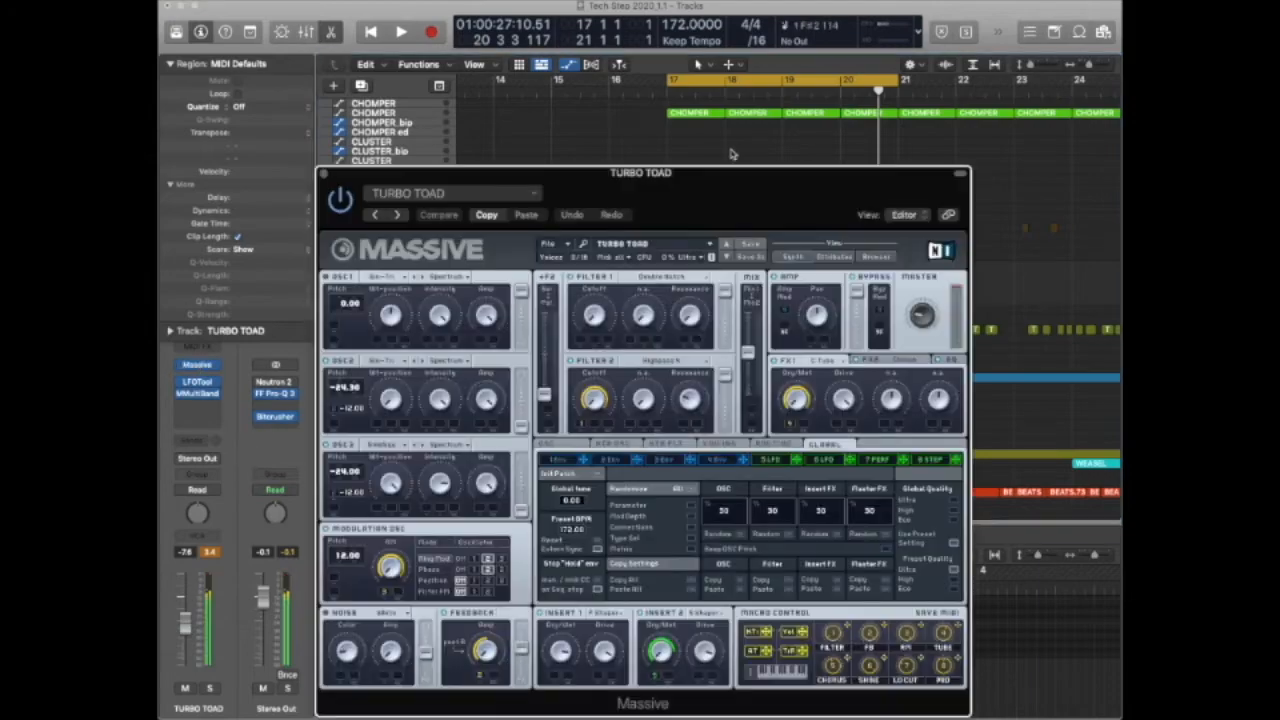
{"action": "left_click_drag", "start_coordinate": [864, 171], "coordinate": [870, 348]}
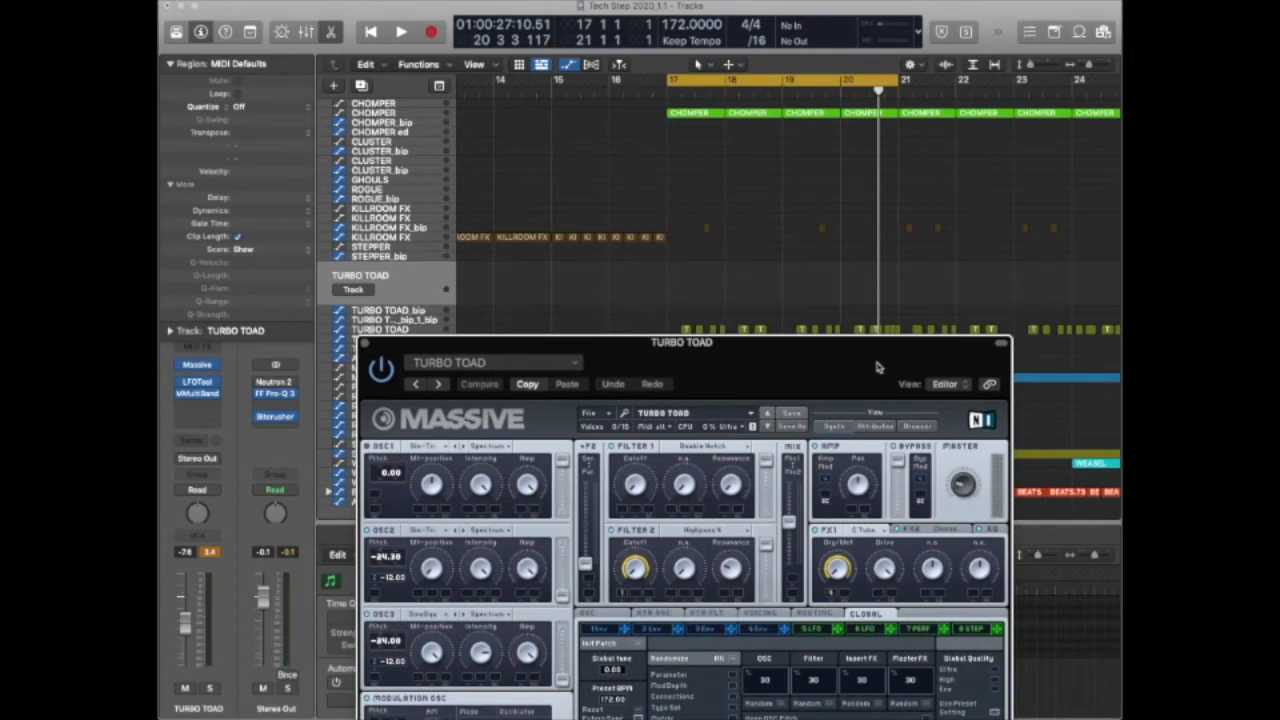
{"action": "left_click_drag", "start_coordinate": [869, 367], "coordinate": [865, 513]}
{"action": "scroll", "coordinate": [800, 357], "scroll_direction": "down", "scroll_amount": 3}
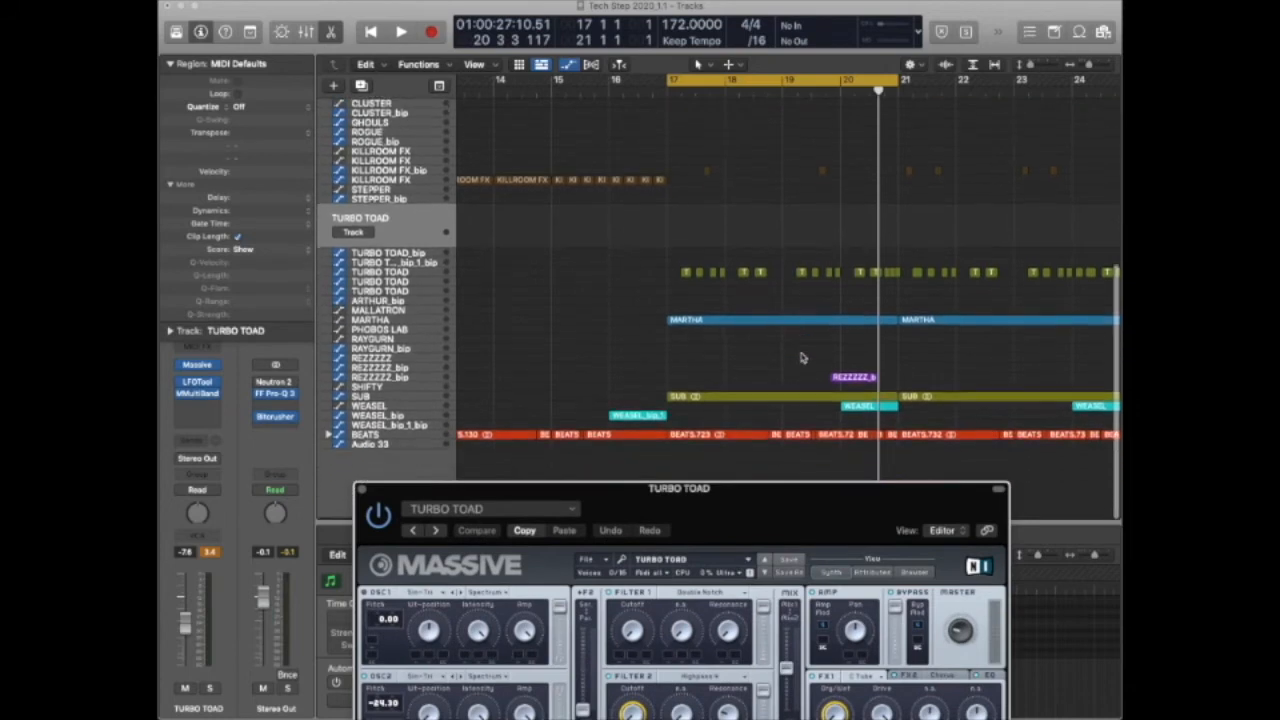
{"action": "left_click_drag", "start_coordinate": [796, 484], "coordinate": [758, 181]}
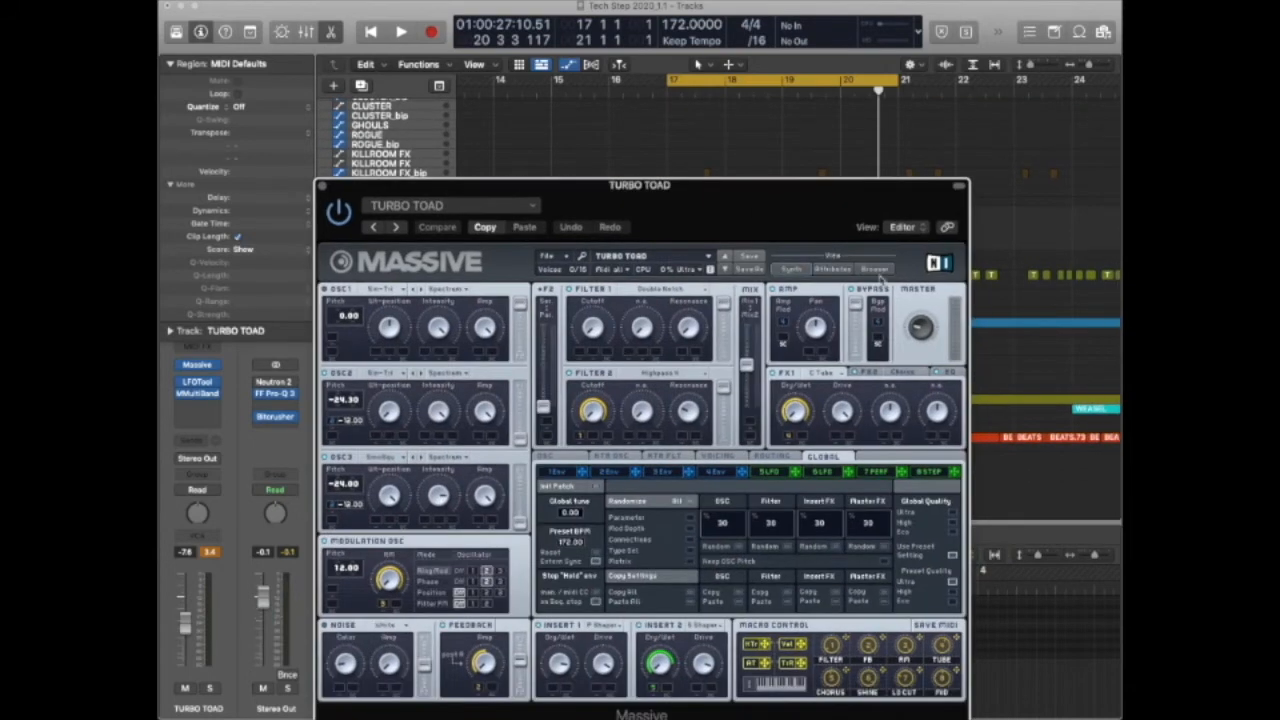
{"action": "left_click", "coordinate": [875, 270]}
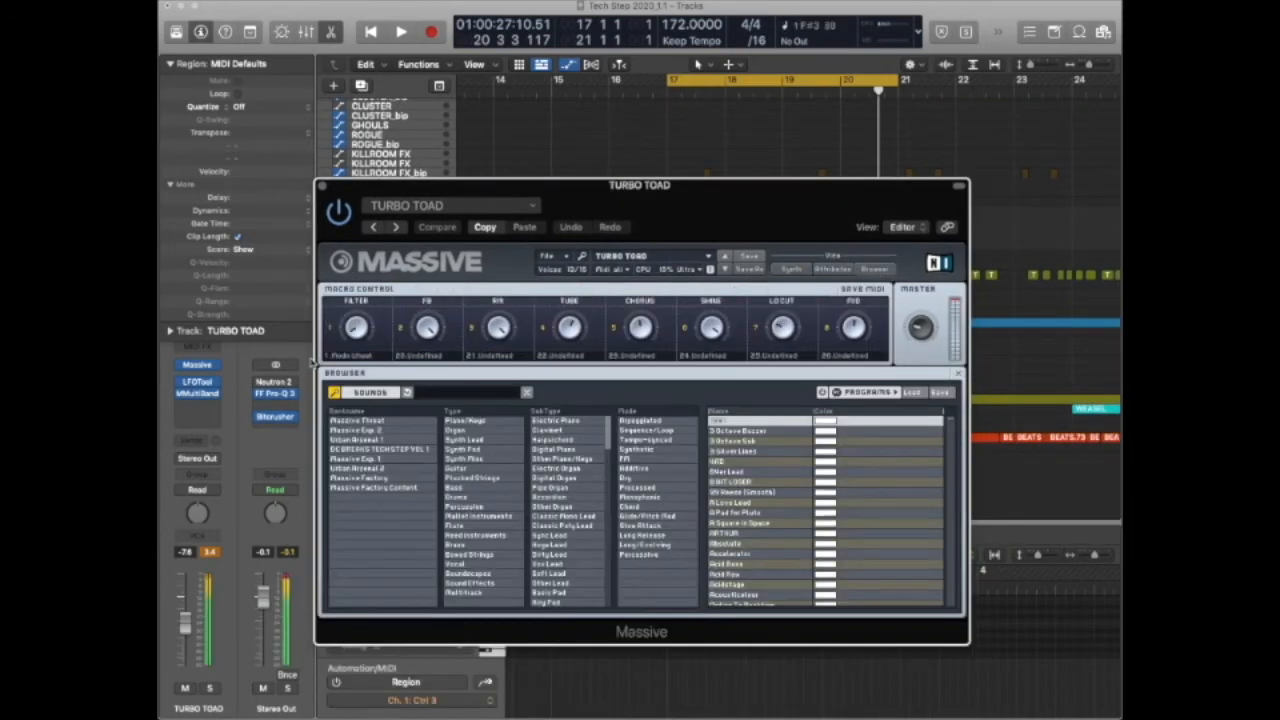
Sweep the FILTER macro of the TURBO TOAD patch to demonstrate its sound.
{"action": "mouse_move", "coordinate": [366, 334]}
{"action": "left_mouse_down"}
{"action": "mouse_move", "coordinate": [372, 240]}
{"action": "mouse_move", "coordinate": [366, 326]}
{"action": "left_mouse_up"}
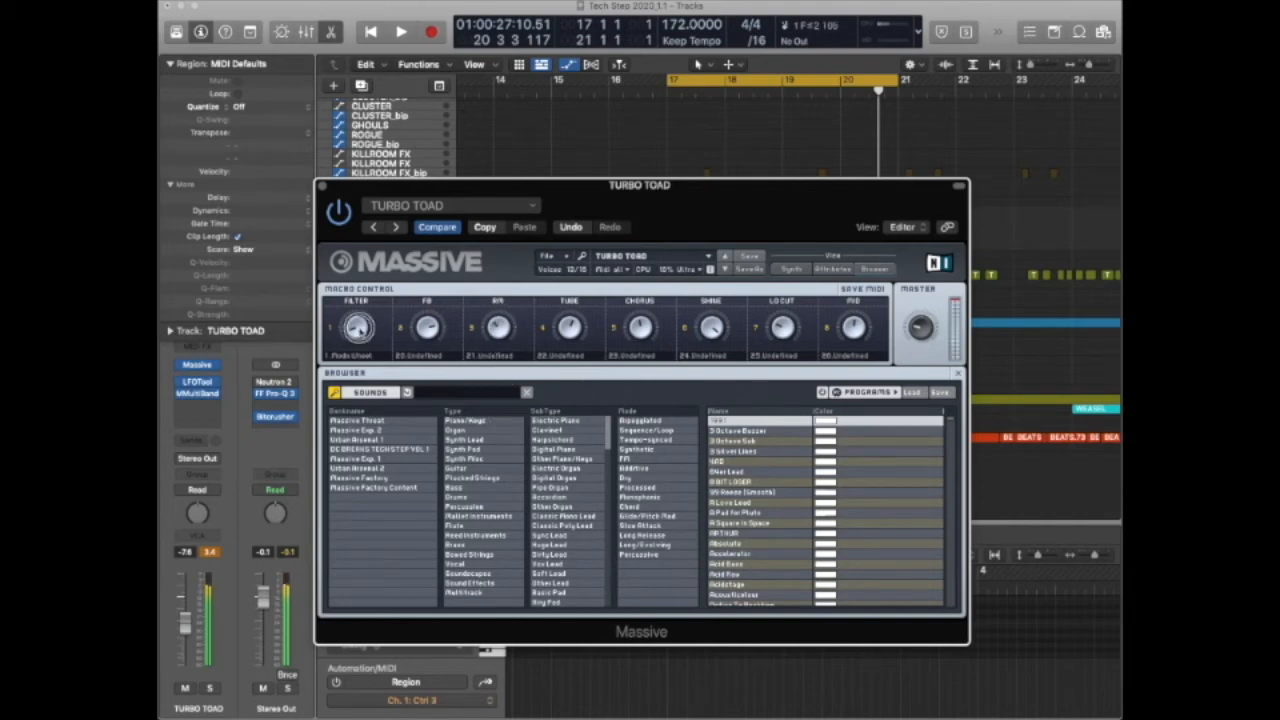
{"action": "left_click_drag", "start_coordinate": [358, 328], "coordinate": [376, 293]}
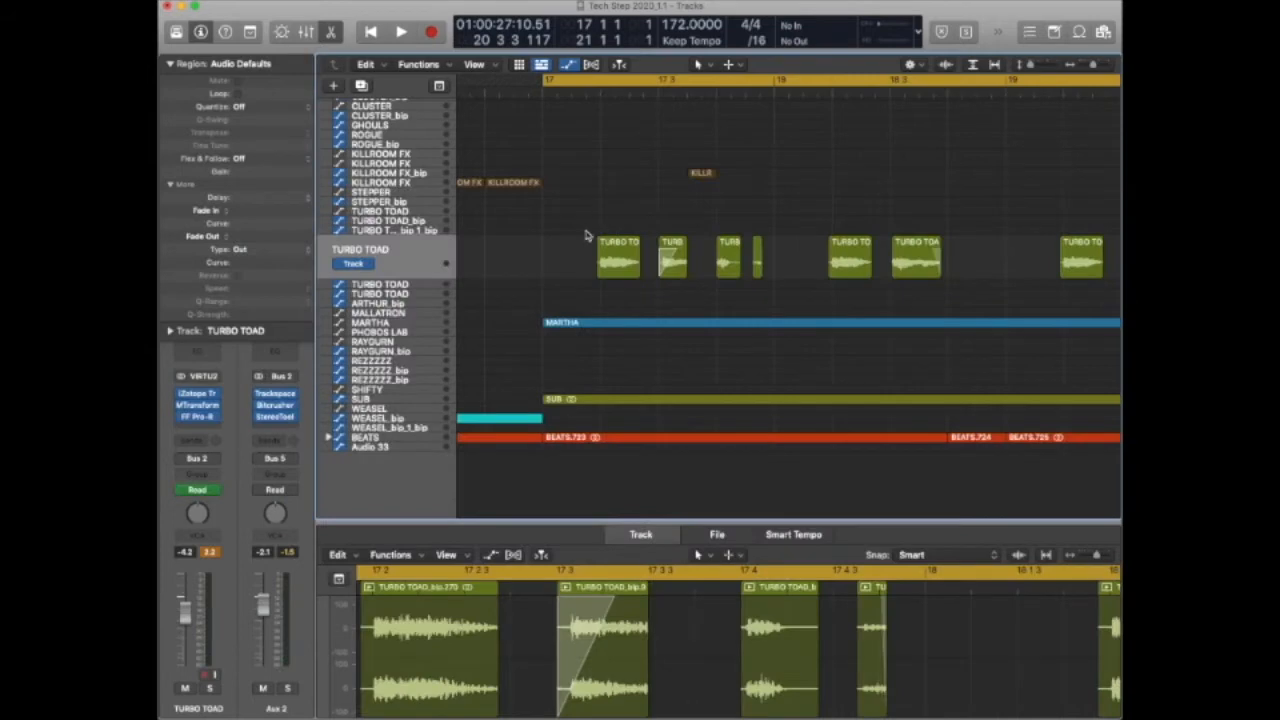
Select the TURBO TOAD audio regions across bars 17 to 20, play them soloed, and turn solo back off.
{"action": "left_click", "coordinate": [675, 245]}
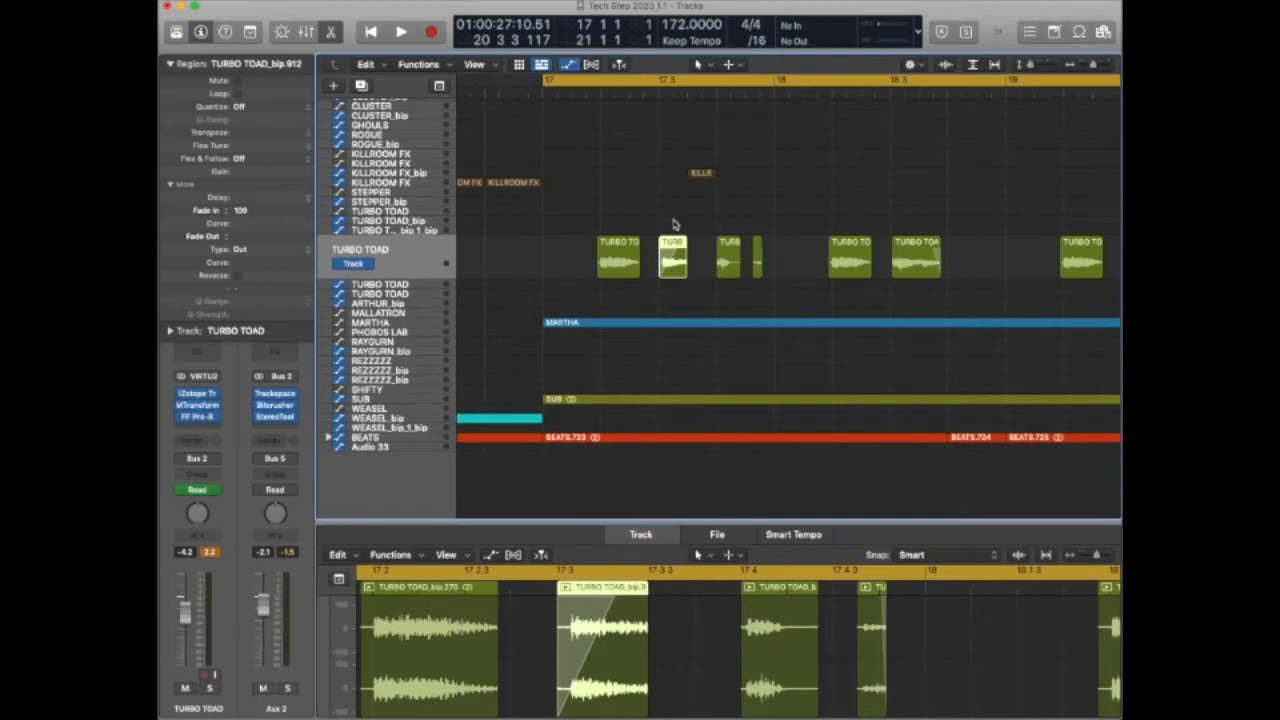
{"action": "left_click", "coordinate": [673, 224]}
{"action": "left_click", "coordinate": [673, 224], "text": "ctrl+alt"}
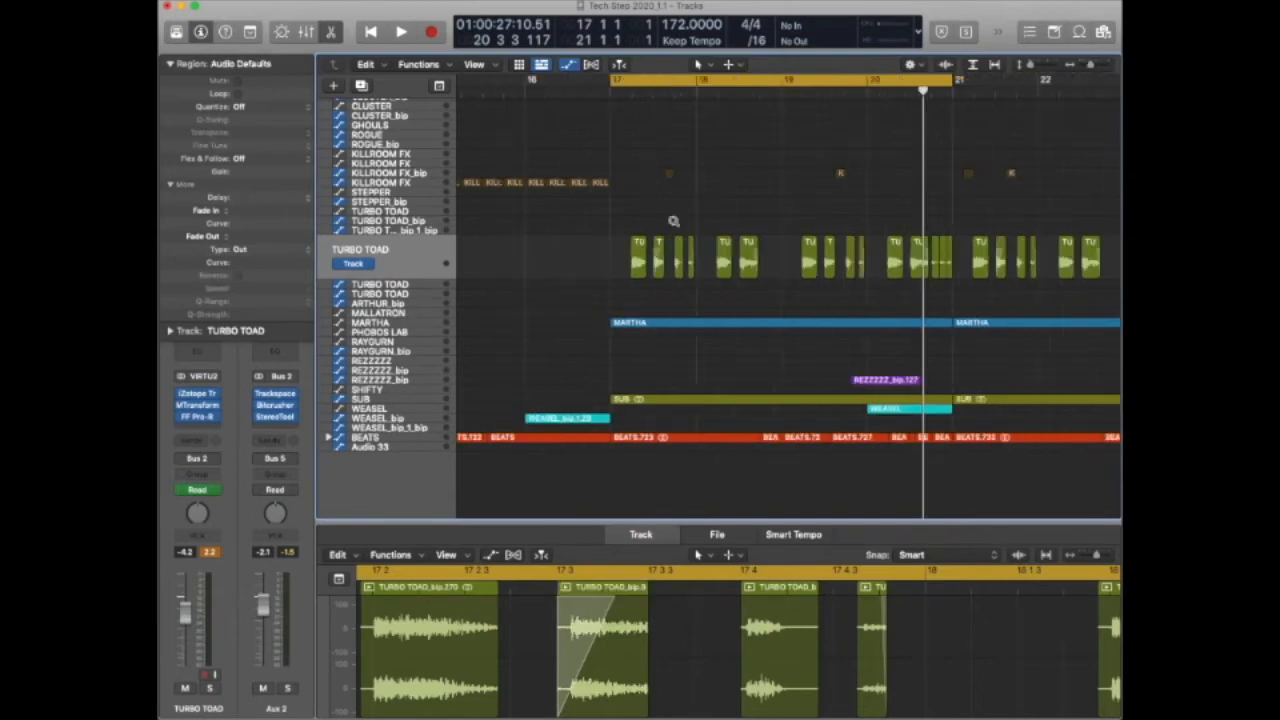
{"action": "scroll", "coordinate": [672, 224], "scroll_direction": "right", "scroll_amount": 2}
{"action": "left_click_drag", "start_coordinate": [567, 249], "coordinate": [903, 237]}
{"action": "key", "text": "space"}
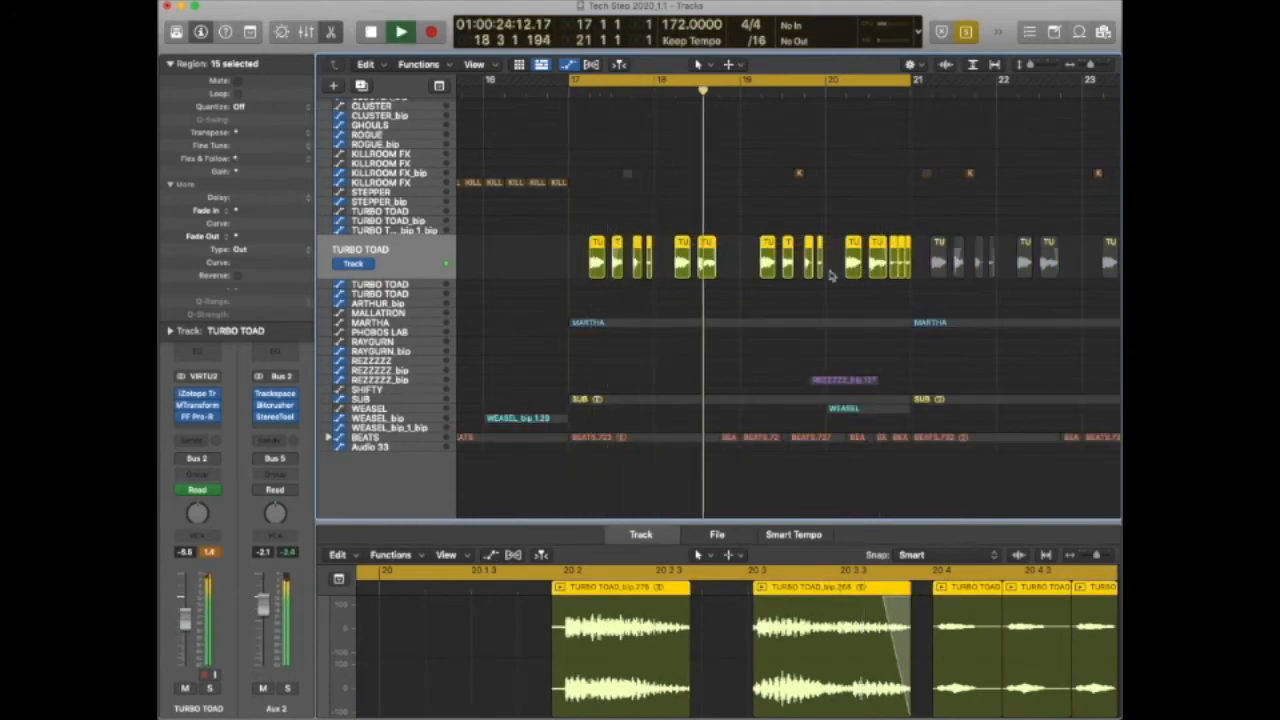
{"action": "key", "text": "space"}
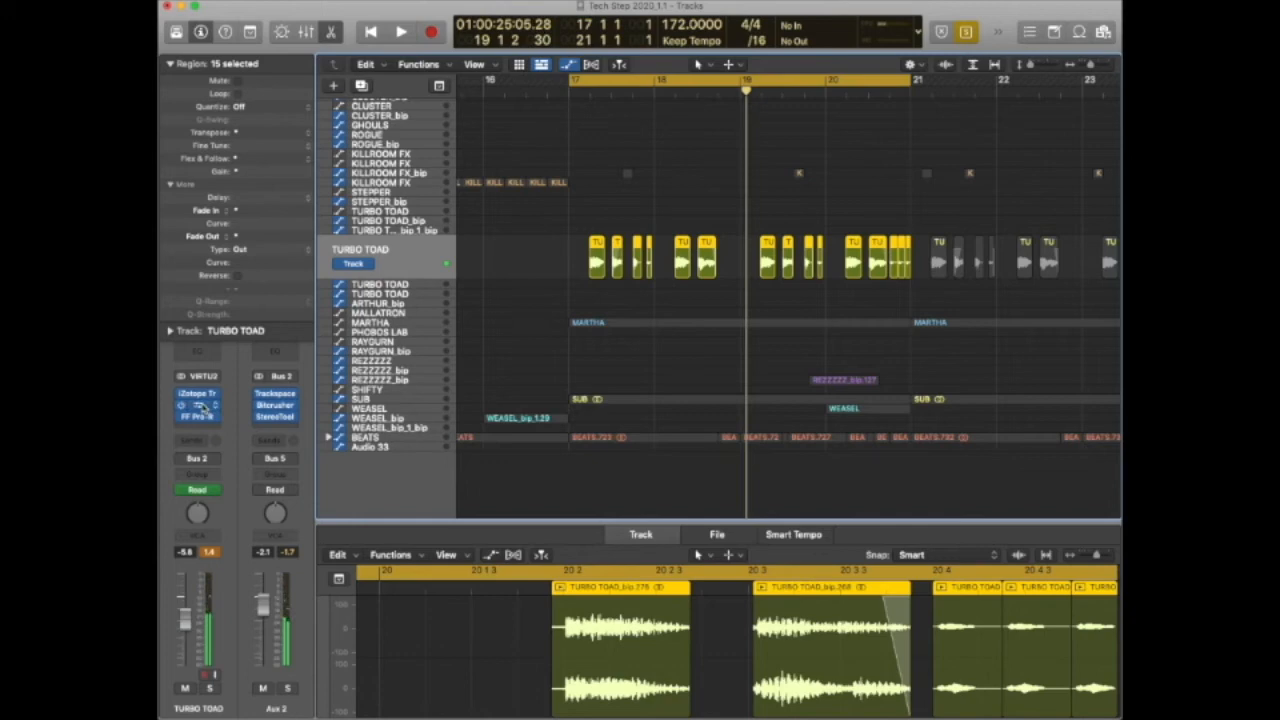
{"action": "key", "text": "ctrl+s"}
{"action": "key", "text": "ctrl+z"}
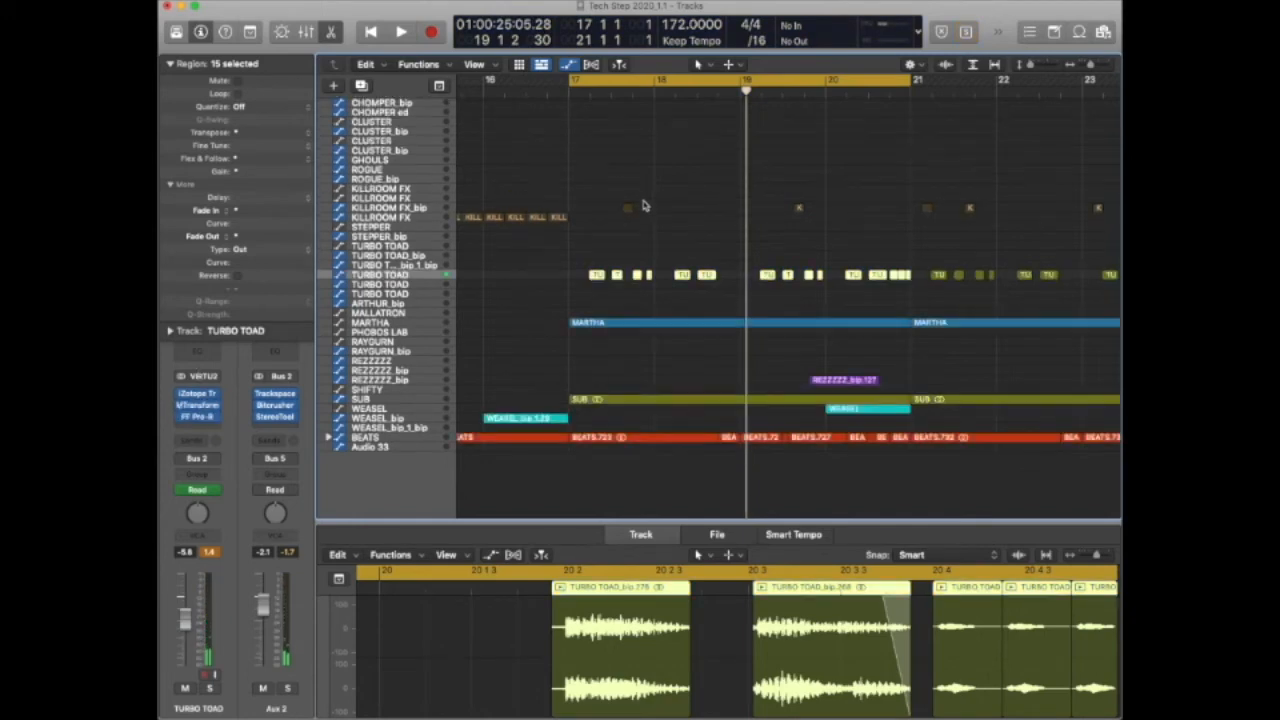
Select the four CHOMPER MIDI regions between bars 17 and 21 and play them soloed.
{"action": "scroll", "coordinate": [644, 206], "scroll_direction": "down", "scroll_amount": 3}
{"action": "scroll", "coordinate": [644, 206], "scroll_direction": "up", "scroll_amount": 3}
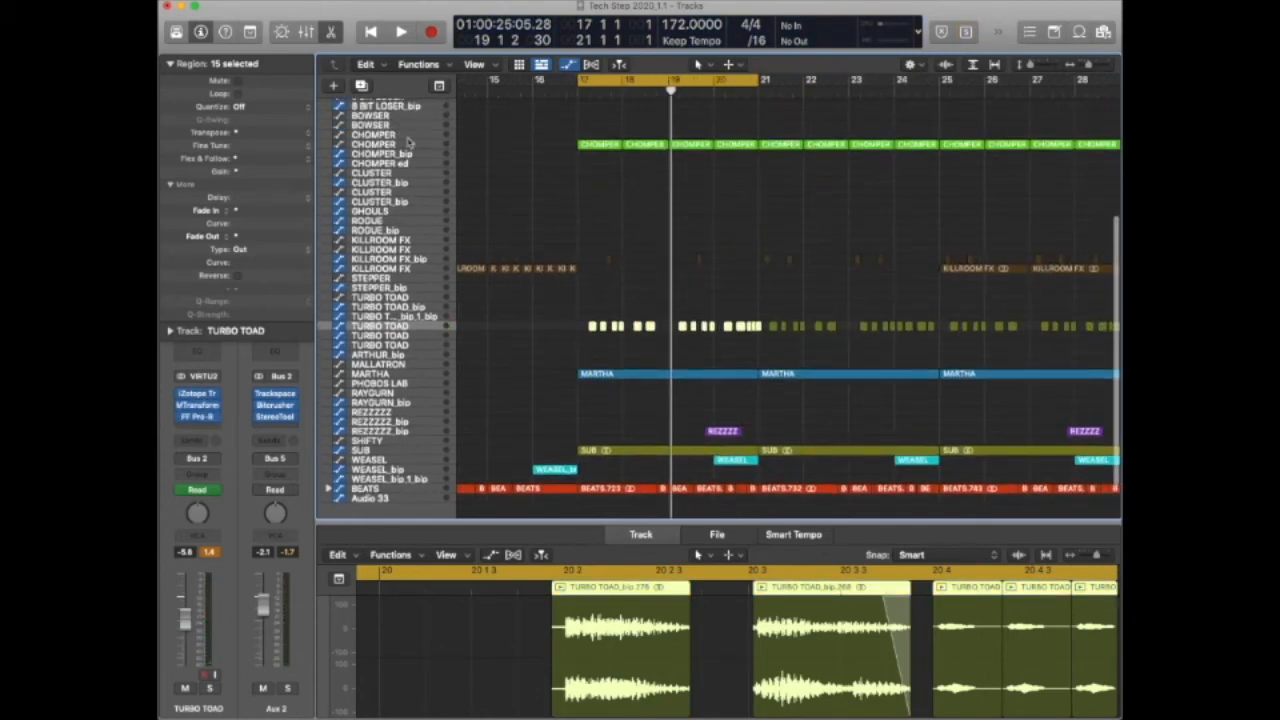
{"action": "double_click", "coordinate": [597, 146]}
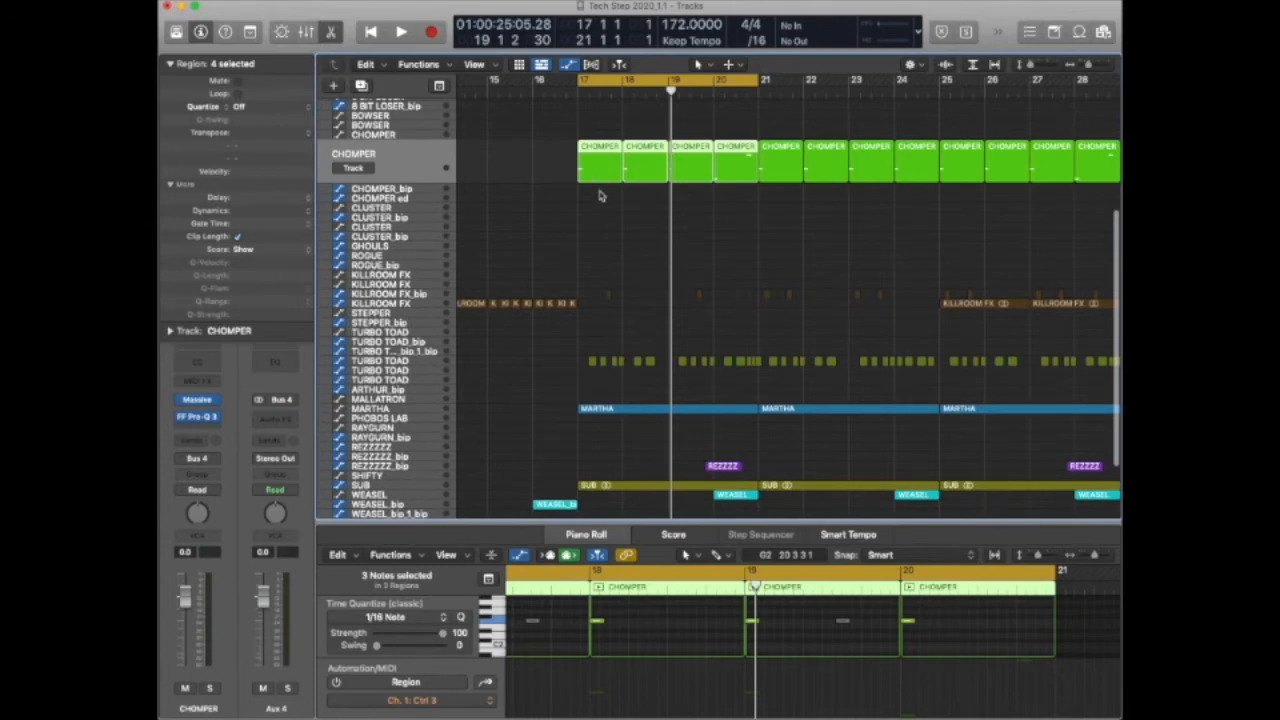
{"action": "key", "text": "ctrl+s"}
{"action": "key", "text": "space"}
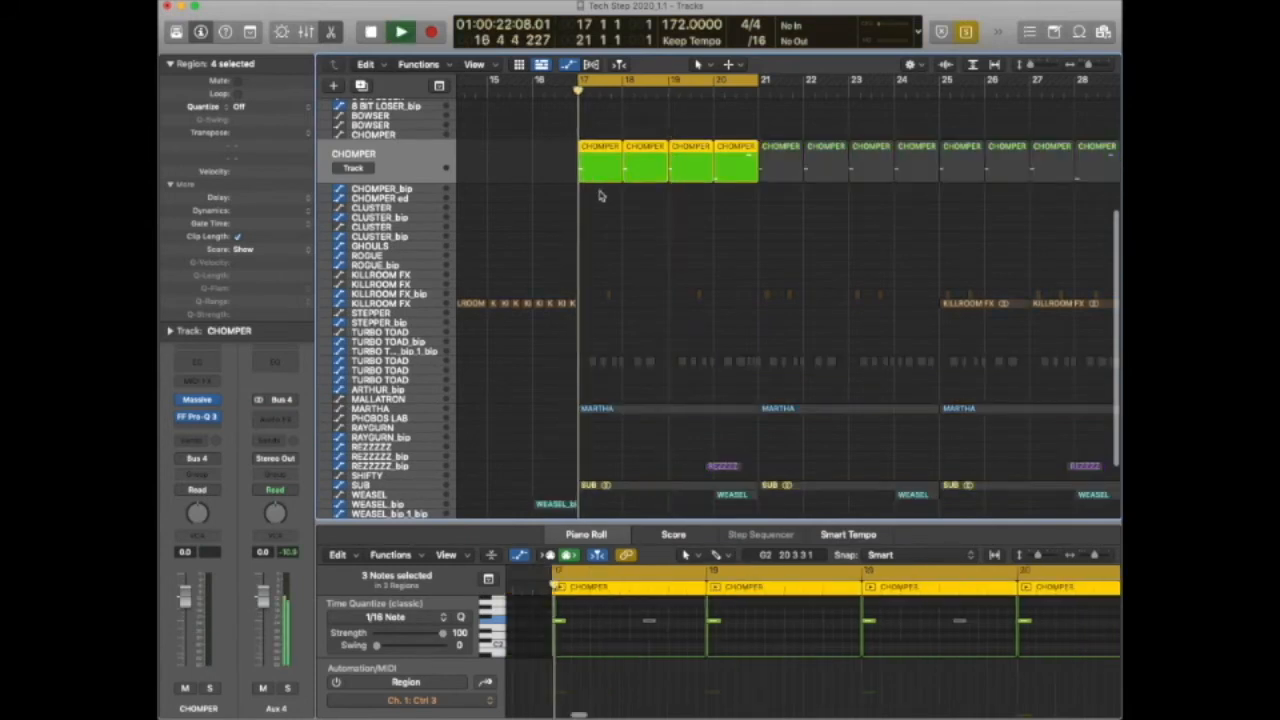
{"action": "key", "text": "space"}
Open the CHOMPER track's Massive synth in the Browser view and sweep its CHOMP and FLATTEN macros.
{"action": "left_click", "coordinate": [200, 399]}
{"action": "left_click_drag", "start_coordinate": [645, 187], "coordinate": [639, 185]}
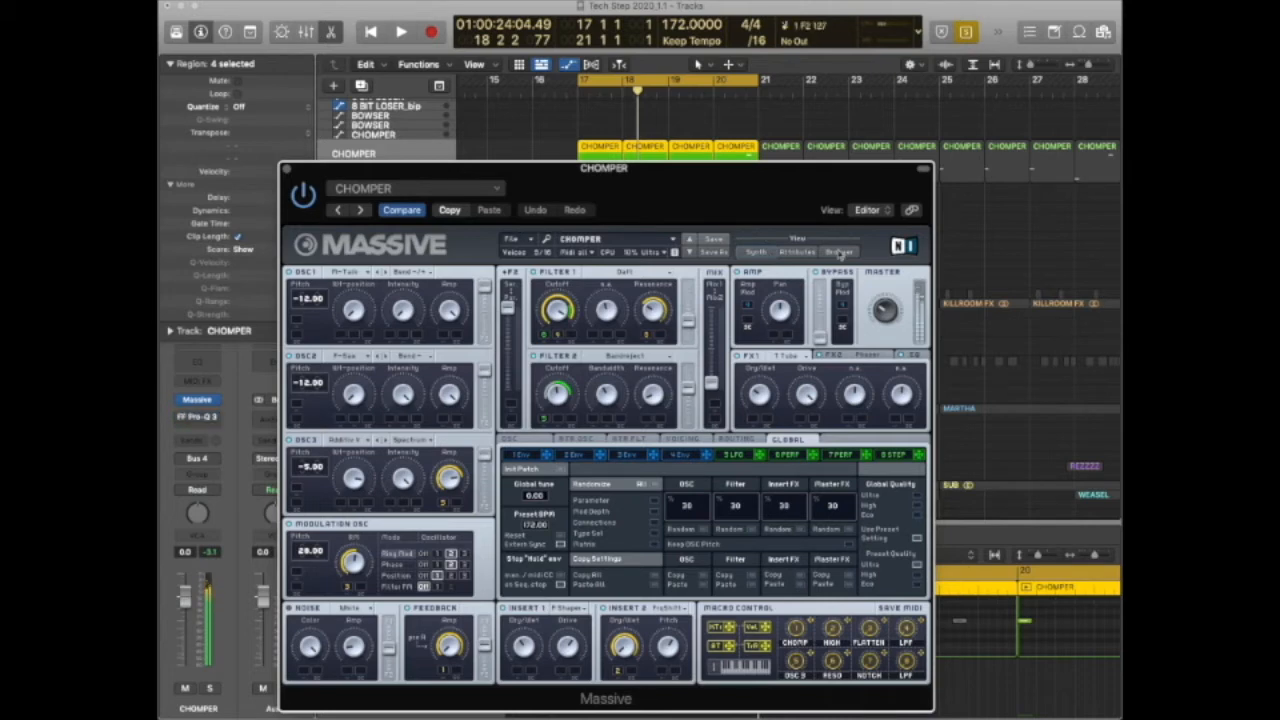
{"action": "left_click", "coordinate": [838, 253]}
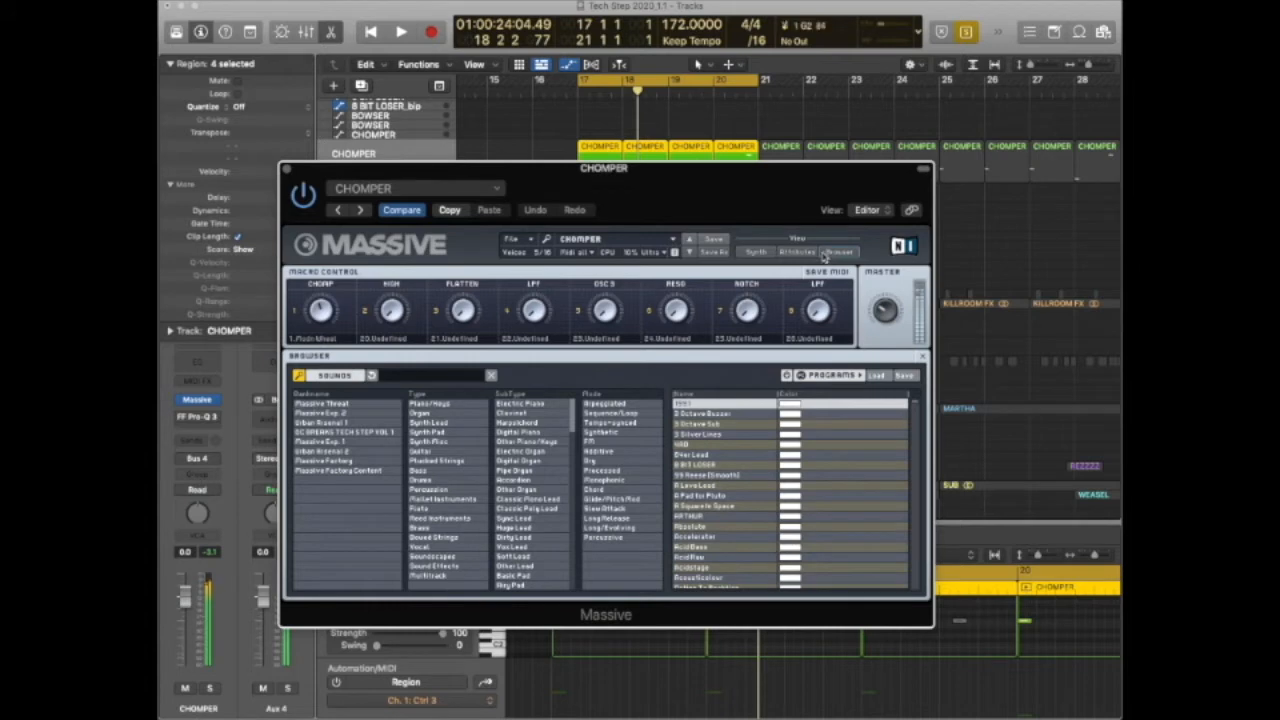
{"action": "left_click_drag", "start_coordinate": [337, 317], "coordinate": [334, 358]}
{"action": "left_click", "coordinate": [461, 310]}
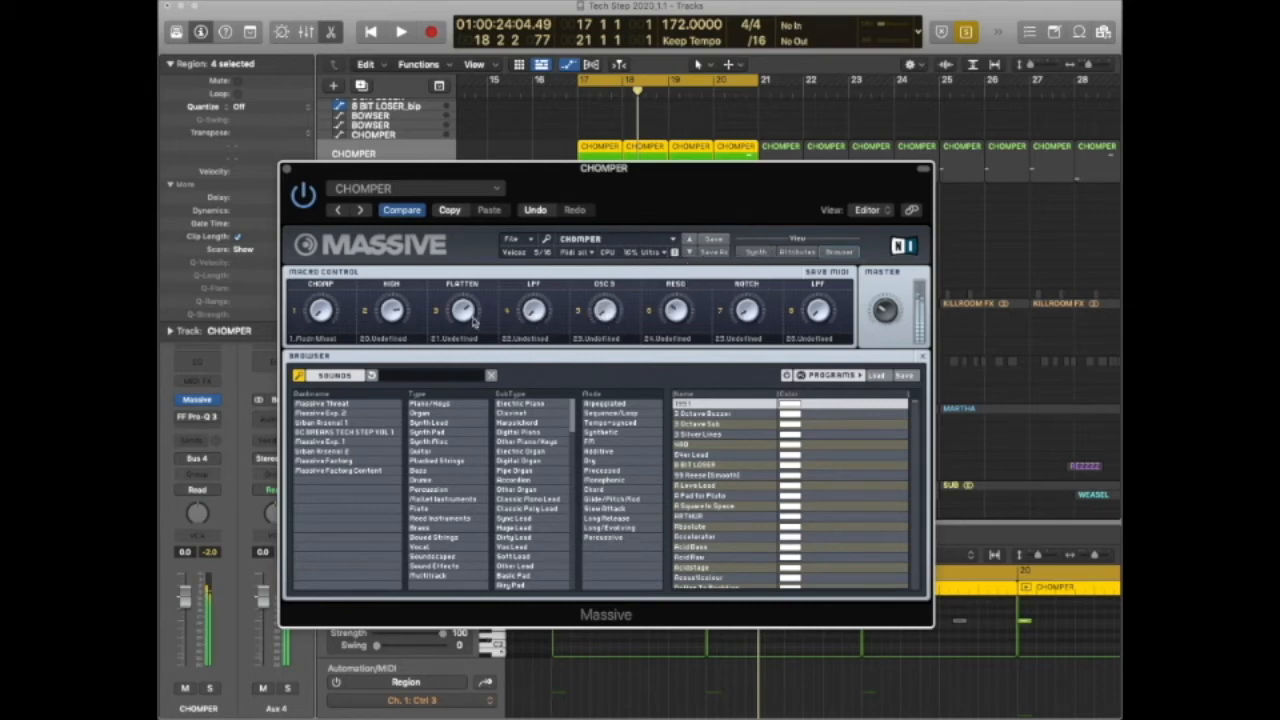
{"action": "left_click", "coordinate": [287, 170]}
{"action": "left_click", "coordinate": [731, 207]}
{"action": "left_click_drag", "start_coordinate": [732, 206], "coordinate": [588, 169]}
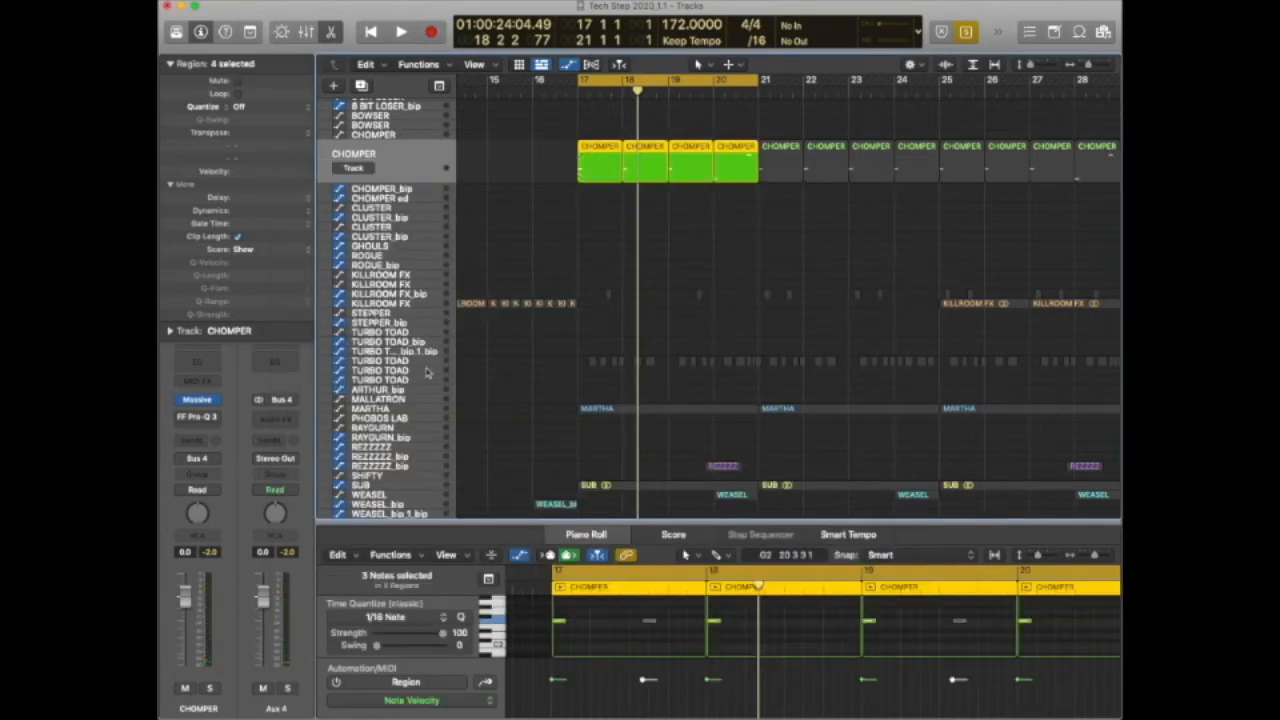
Replay the soloed CHOMPER regions, undo the macro changes in the track's Massive synth and close the plug-in.
{"action": "key", "text": "space"}
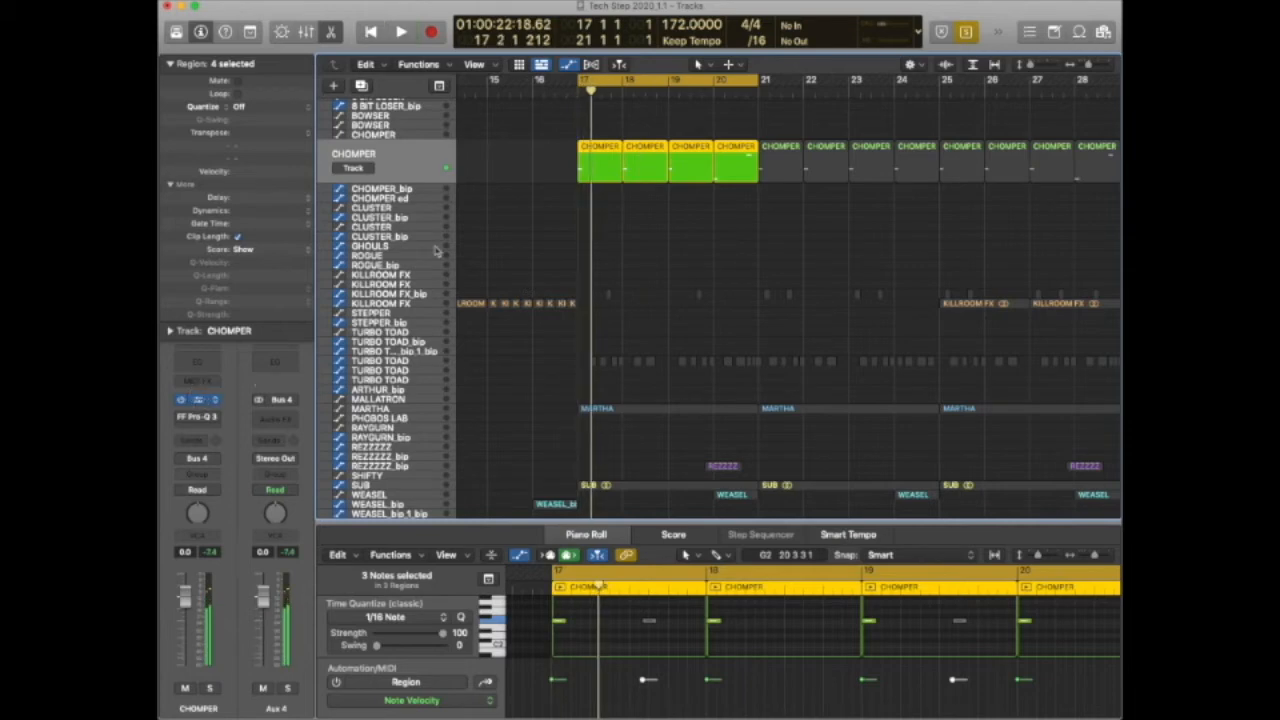
{"action": "left_click", "coordinate": [197, 399]}
{"action": "left_click", "coordinate": [537, 211]}
{"action": "left_click", "coordinate": [538, 211]}
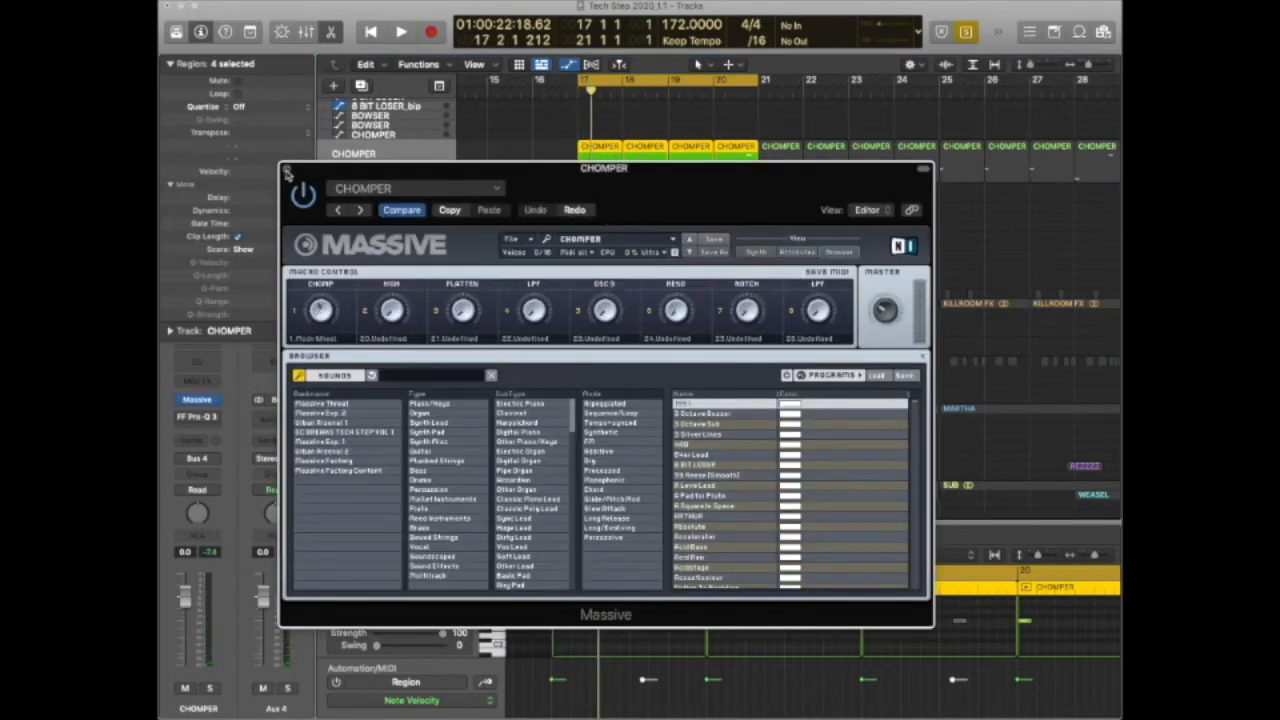
{"action": "left_click", "coordinate": [290, 168]}
Select the BODY BAG region starting at bar 17 and play it soloed.
{"action": "scroll", "coordinate": [671, 176], "scroll_direction": "up", "scroll_amount": 3}
{"action": "scroll", "coordinate": [671, 176], "scroll_direction": "up", "scroll_amount": 1}
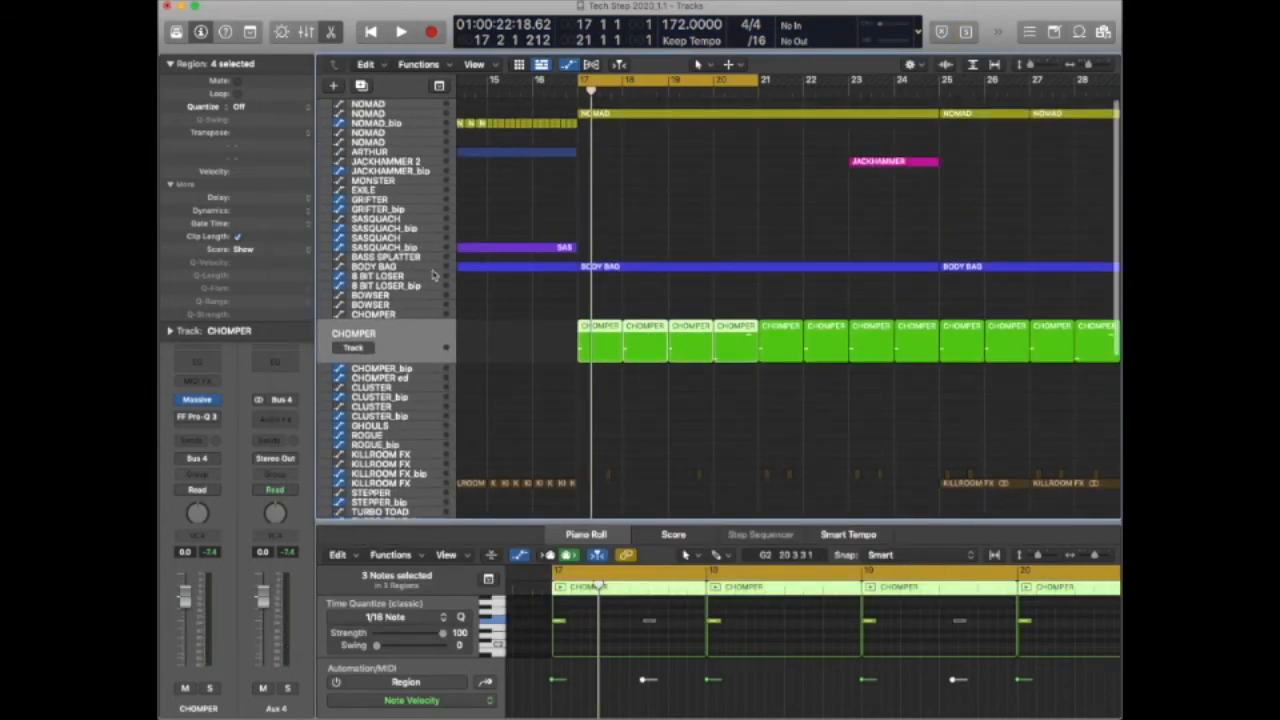
{"action": "left_click", "coordinate": [700, 275]}
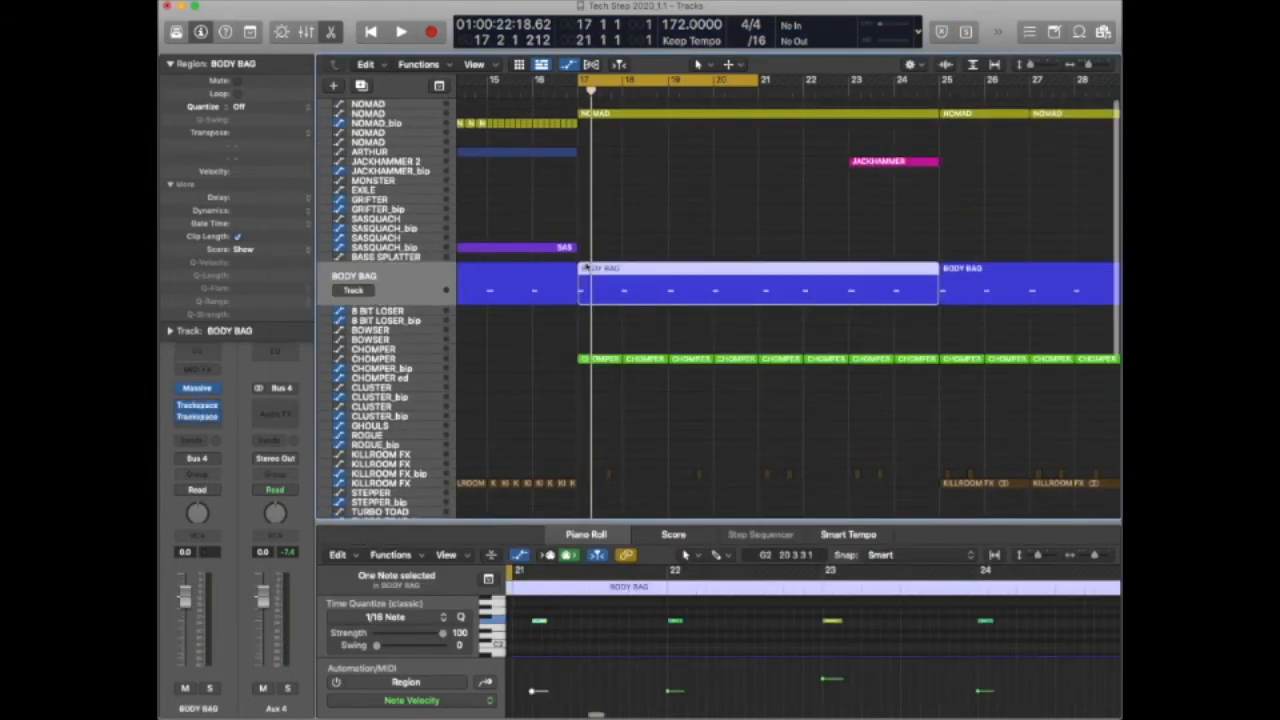
Try out the BODY BAG patch's macros in Massive's Browser view, undoing the changes before closing the plug-in.
{"action": "left_click", "coordinate": [197, 389]}
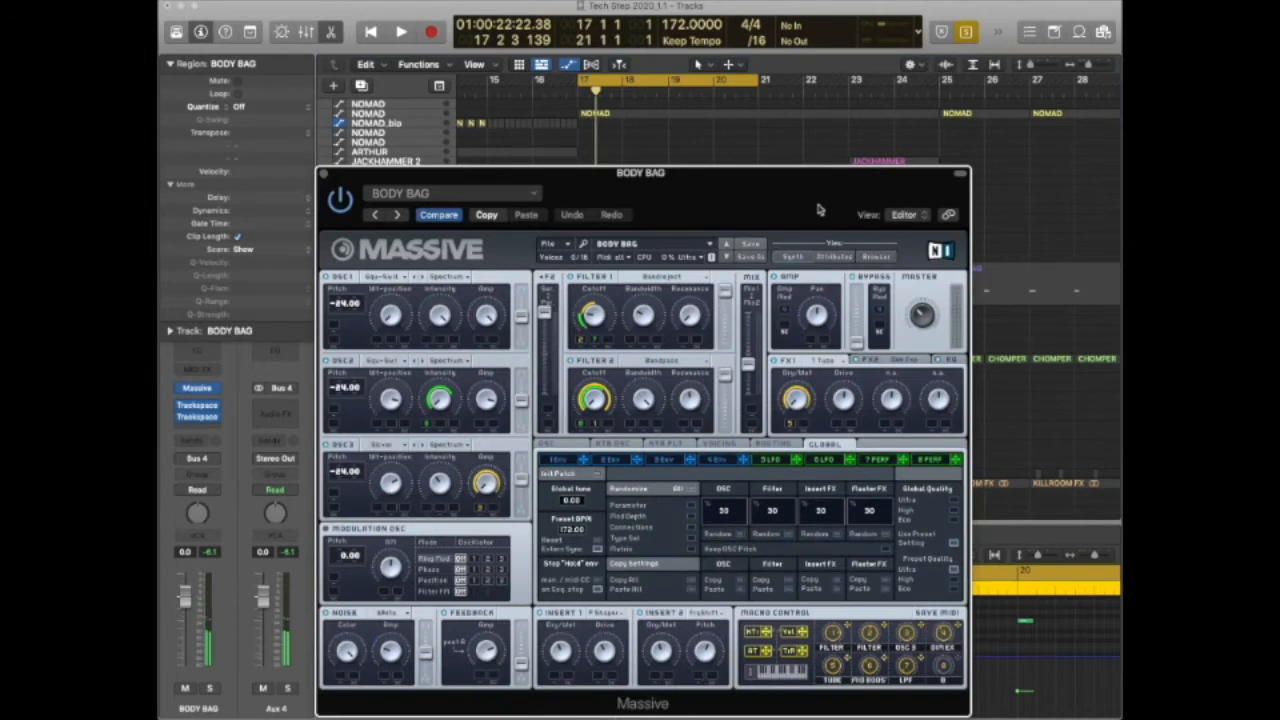
{"action": "left_click", "coordinate": [876, 257]}
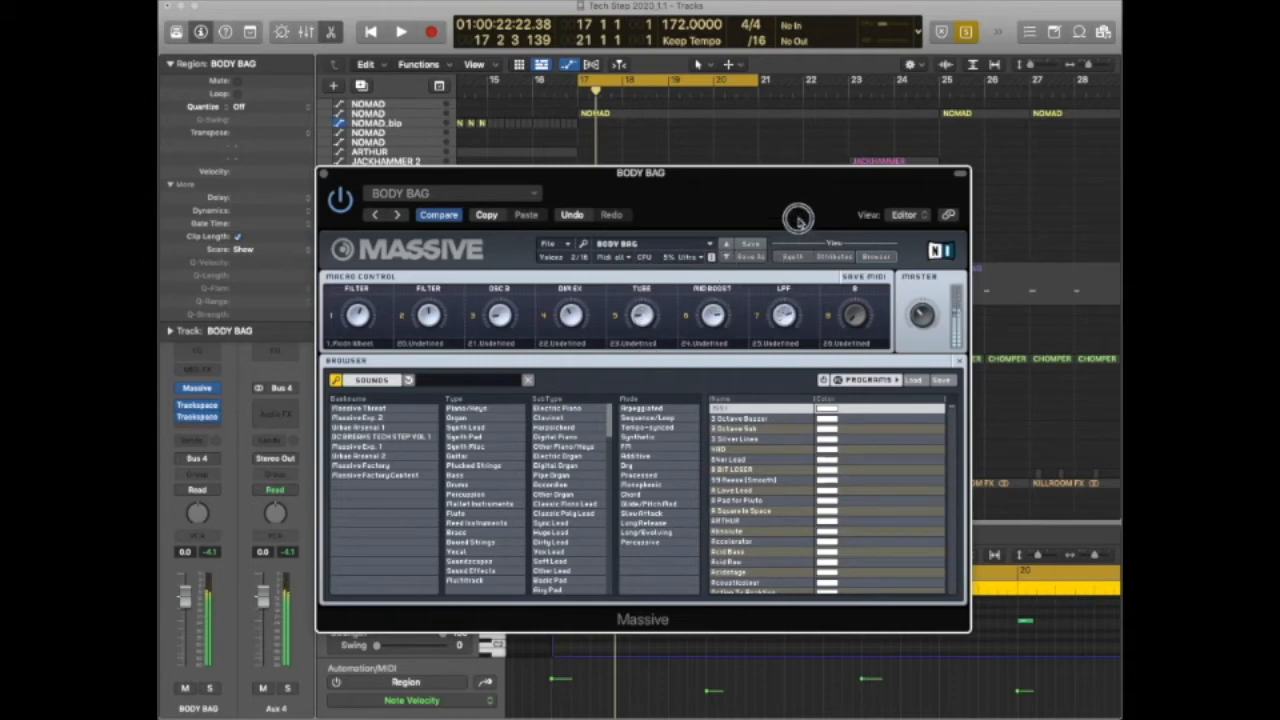
{"action": "left_click", "coordinate": [569, 215]}
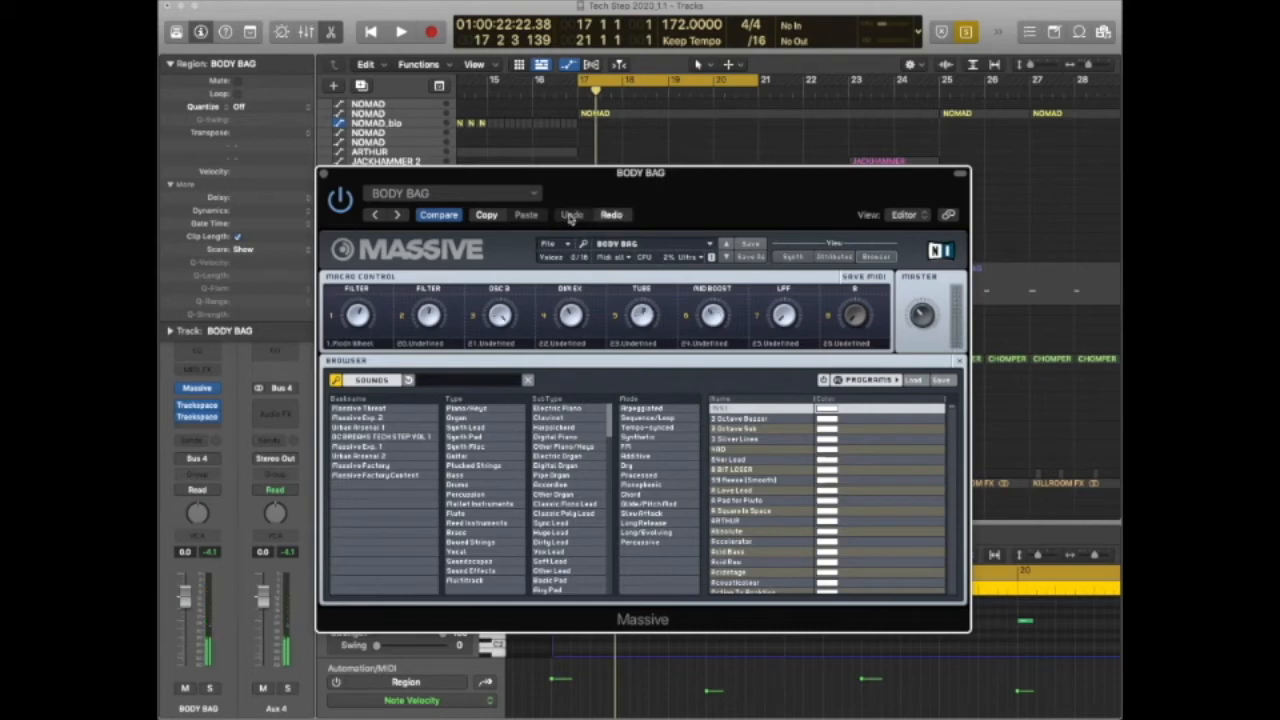
{"action": "left_click", "coordinate": [325, 175]}
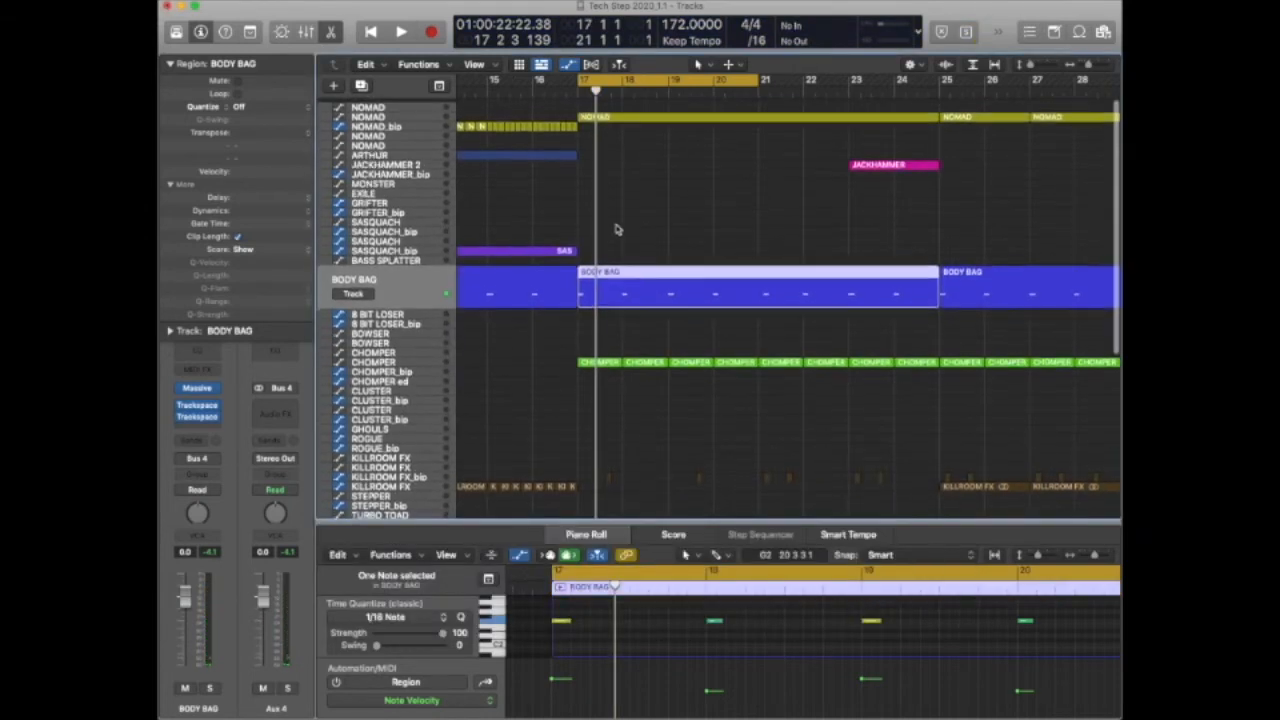
Select the NOMAD region starting at bar 17 and play it soloed.
{"action": "left_click", "coordinate": [629, 118]}
{"action": "key", "text": "ctrl+s"}
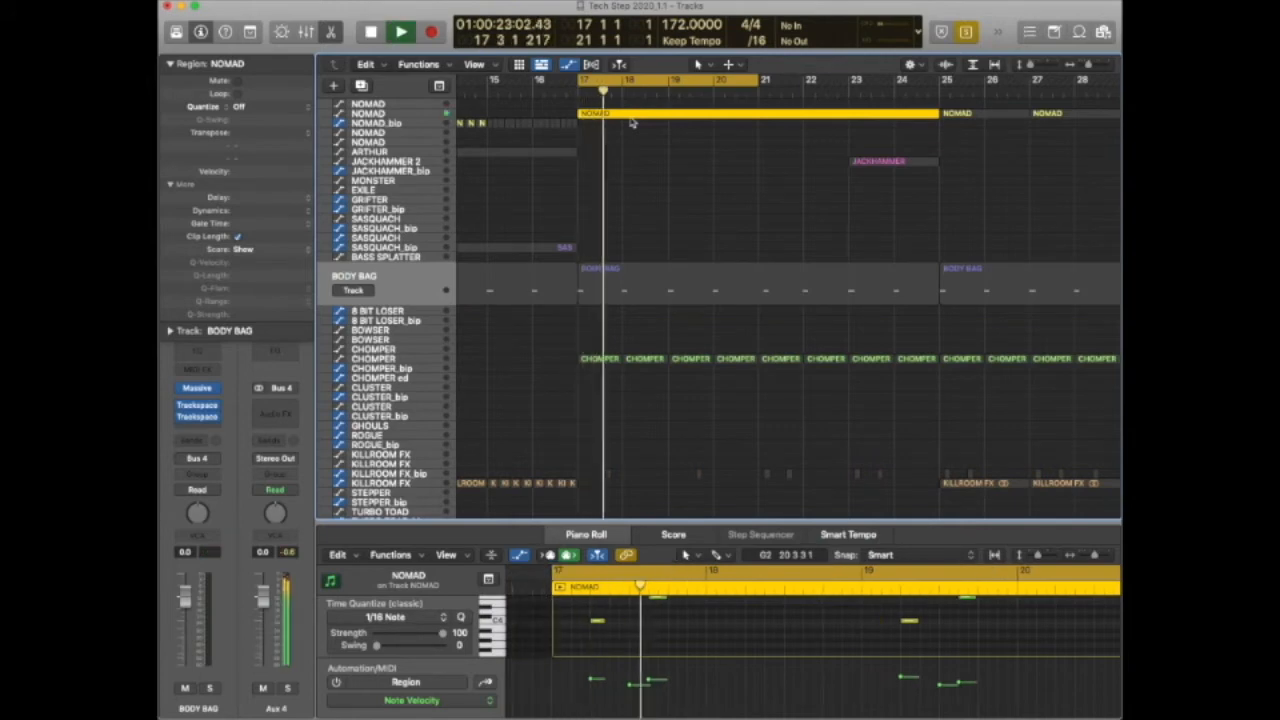
{"action": "left_click", "coordinate": [634, 176]}
Select the first KILLROOM FX_bip audio region after bar 17 and play it soloed.
{"action": "scroll", "coordinate": [636, 176], "scroll_direction": "down", "scroll_amount": 6}
{"action": "left_click_drag", "start_coordinate": [618, 267], "coordinate": [605, 285]}
{"action": "key", "text": "ctrl+s"}
{"action": "left_click", "coordinate": [598, 92]}
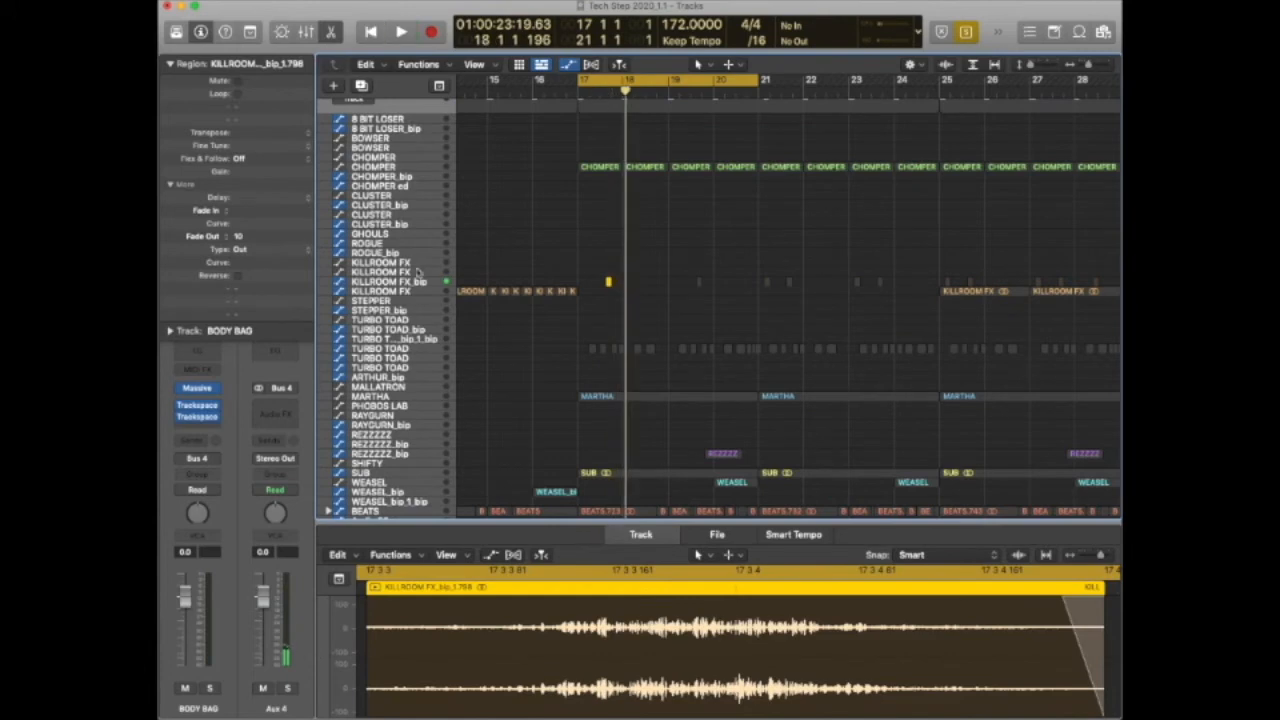
Show the original KILLROOM FX instrument track, and select the two KILLROOM FX_bip audio regions between bars 17 and 21.
{"action": "left_click_drag", "start_coordinate": [410, 272], "coordinate": [494, 269]}
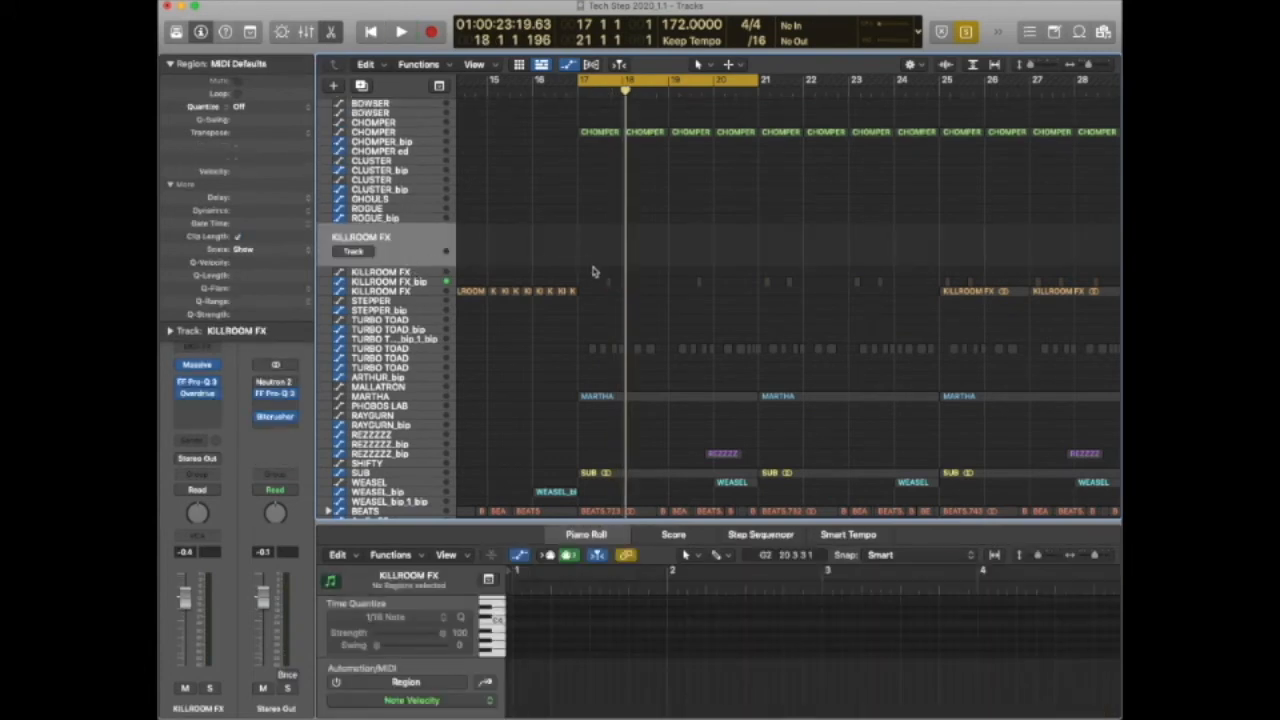
{"action": "key", "text": "super+Right"}
{"action": "key", "text": "super+Right"}
{"action": "key", "text": "super+Right"}
{"action": "key", "text": "super+Right"}
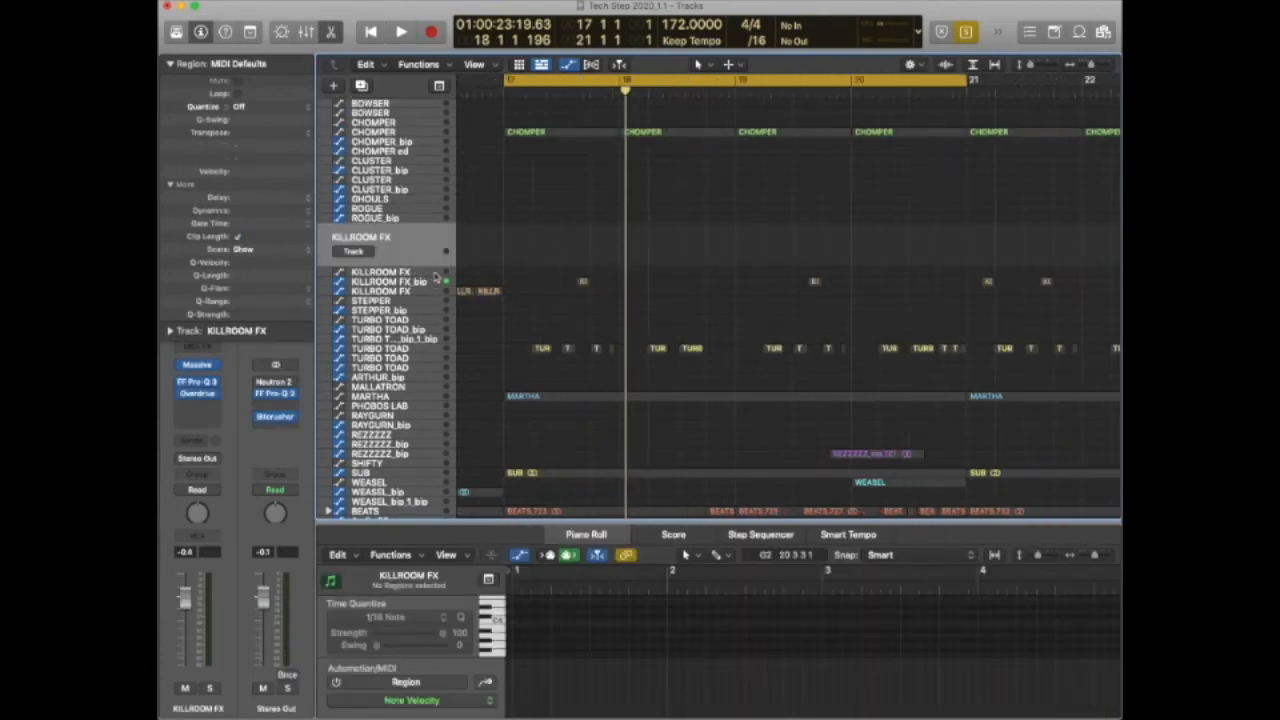
{"action": "left_click", "coordinate": [435, 278]}
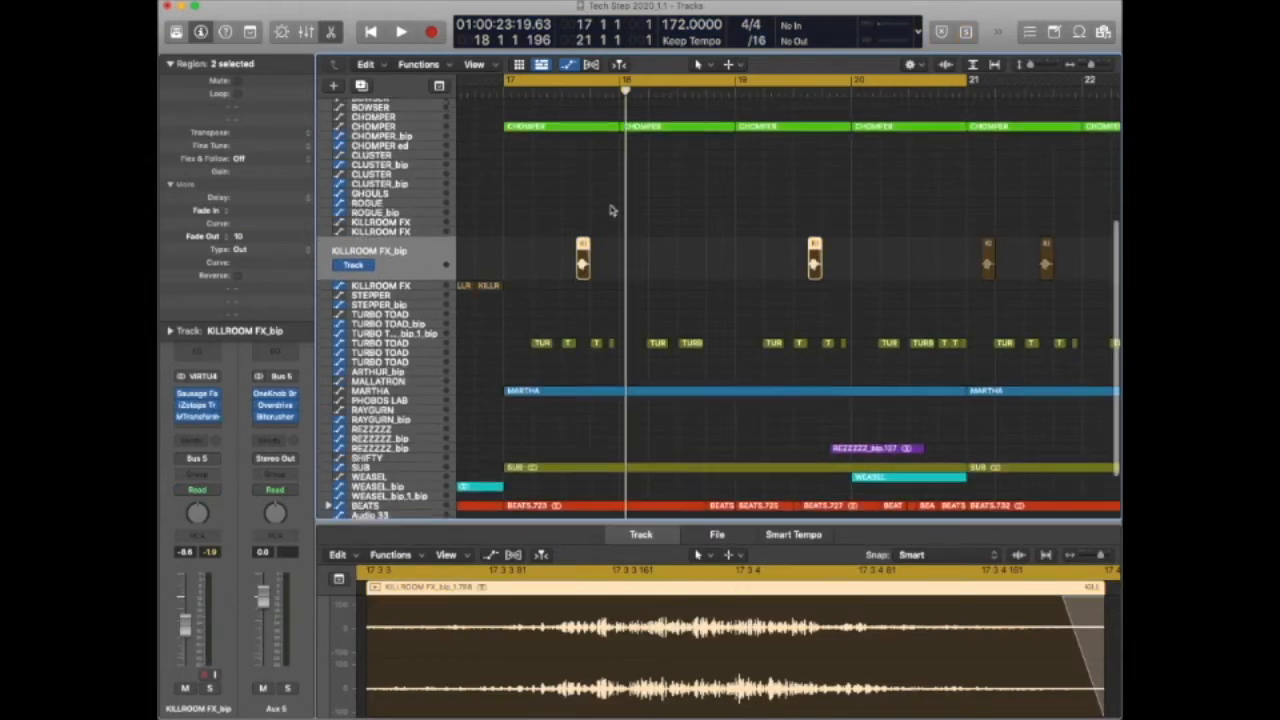
Select the MARTHA MIDI region between bars 17 and 21 and play it soloed.
{"action": "scroll", "coordinate": [540, 274], "scroll_direction": "down", "scroll_amount": 4}
{"action": "left_click", "coordinate": [387, 323]}
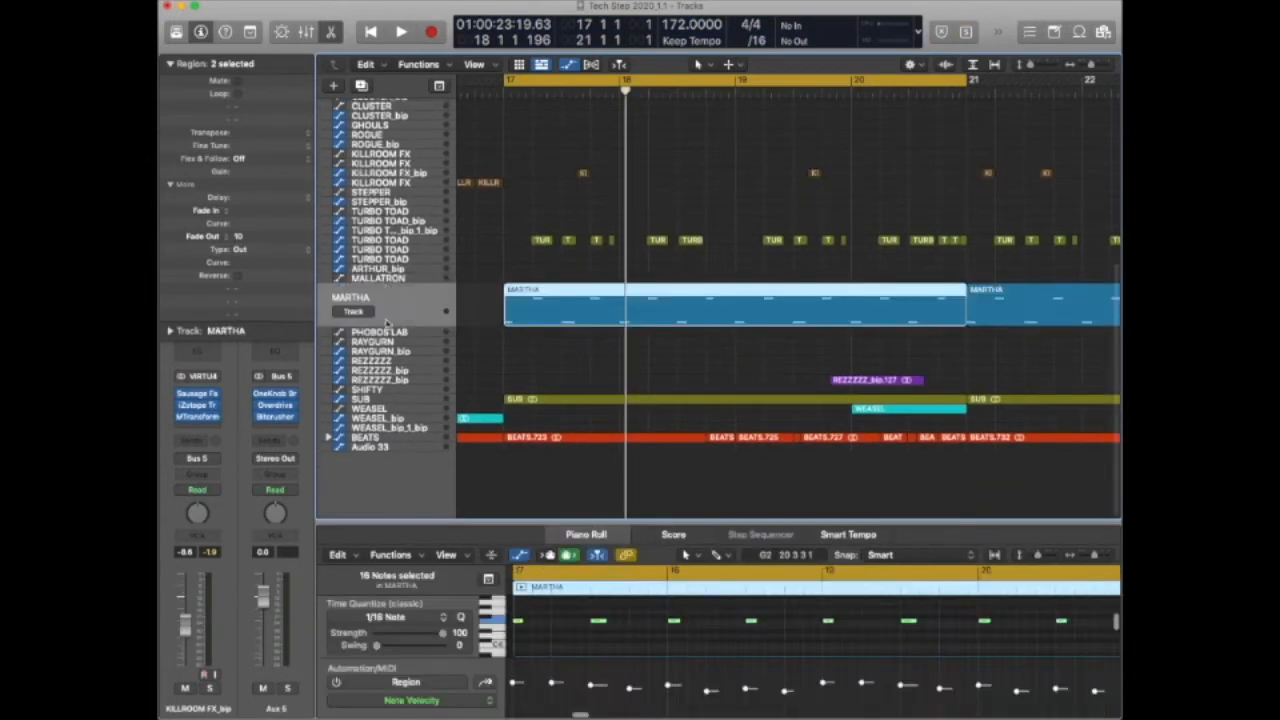
{"action": "key", "text": "ctrl+s"}
{"action": "key", "text": "space"}
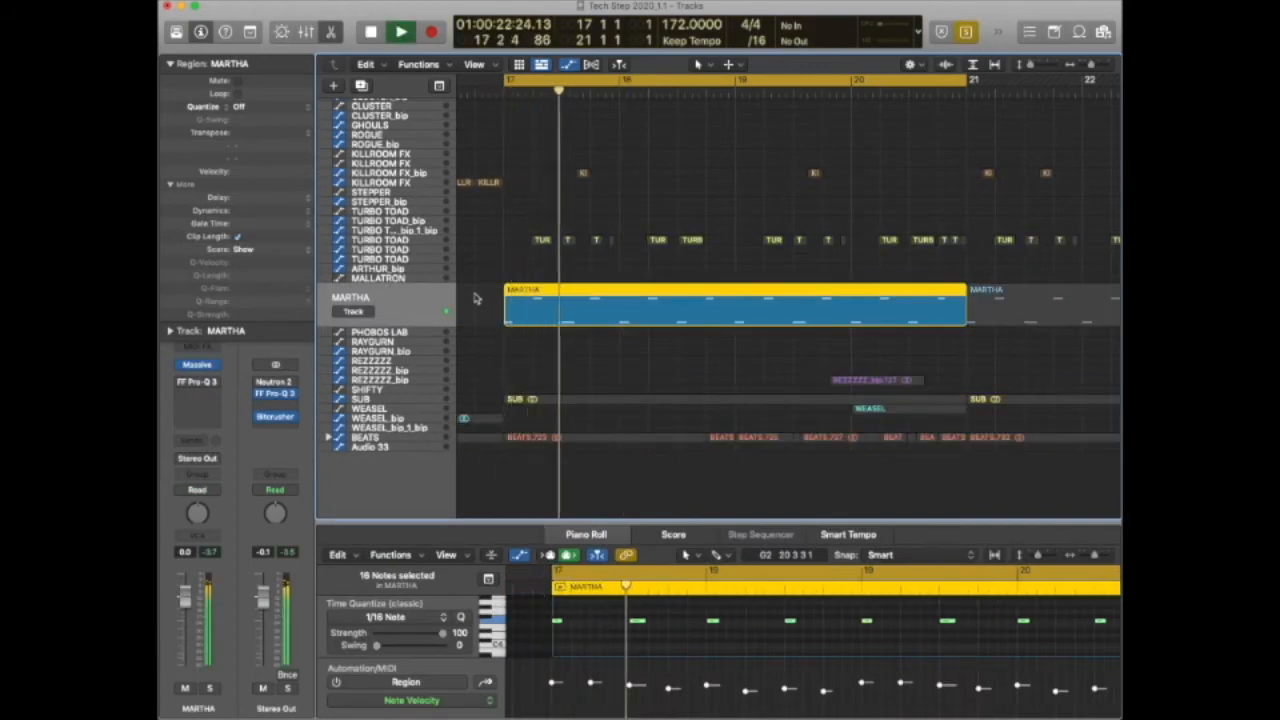
{"action": "key", "text": "space"}
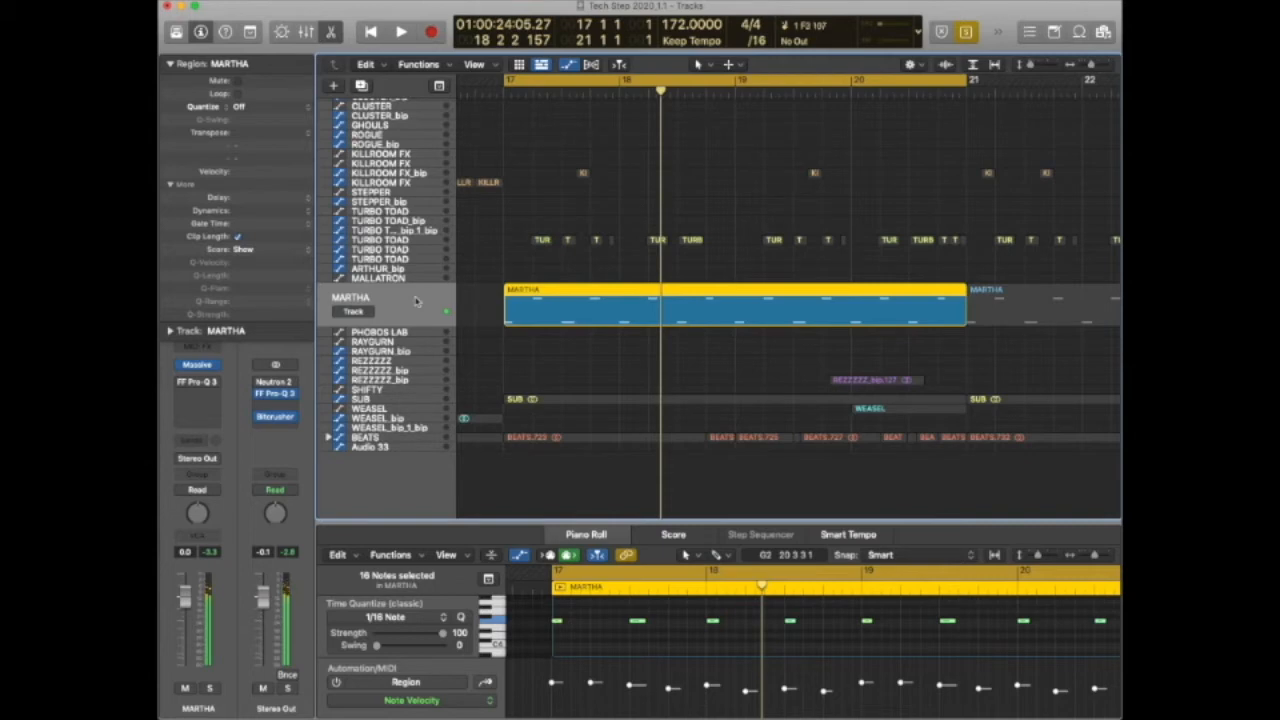
Open the MARTHA track's Massive synth in the Browser view and sweep its FILTER, DRIVE and FB macros.
{"action": "left_click", "coordinate": [195, 365]}
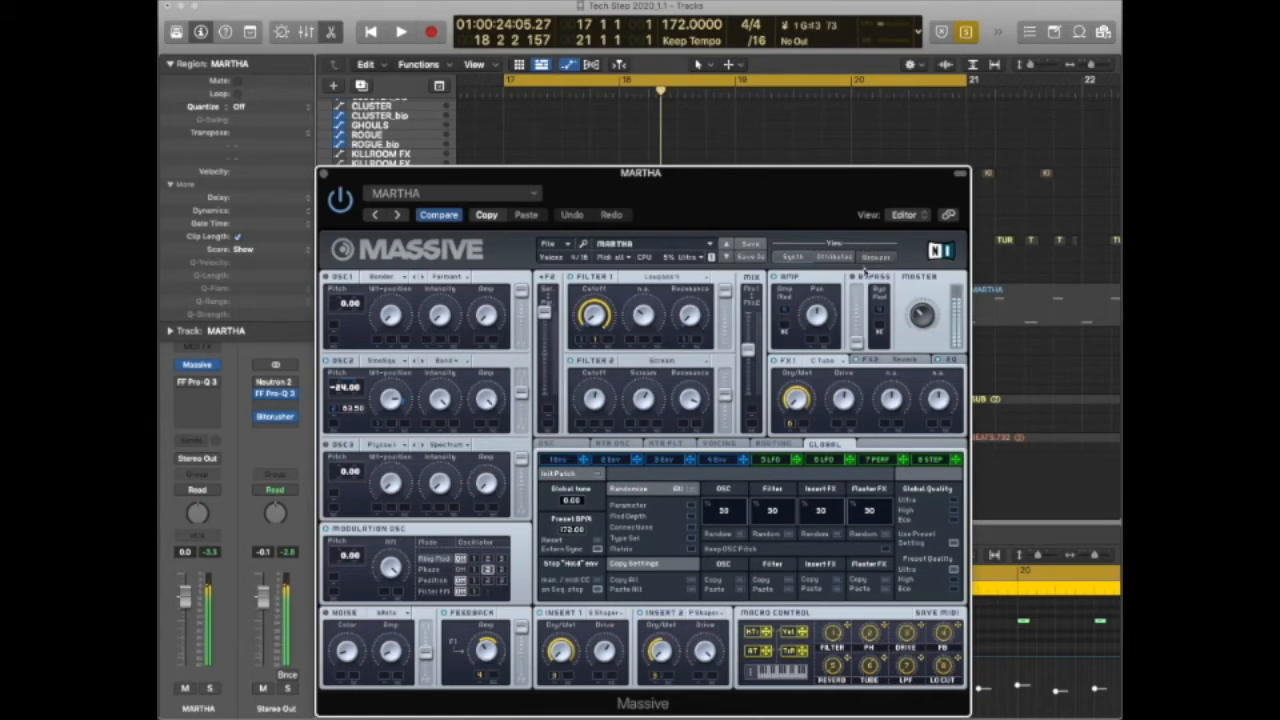
{"action": "left_click", "coordinate": [876, 257]}
{"action": "left_click_drag", "start_coordinate": [373, 318], "coordinate": [363, 362]}
{"action": "left_click_drag", "start_coordinate": [498, 316], "coordinate": [500, 363]}
{"action": "left_click_drag", "start_coordinate": [575, 315], "coordinate": [573, 375]}
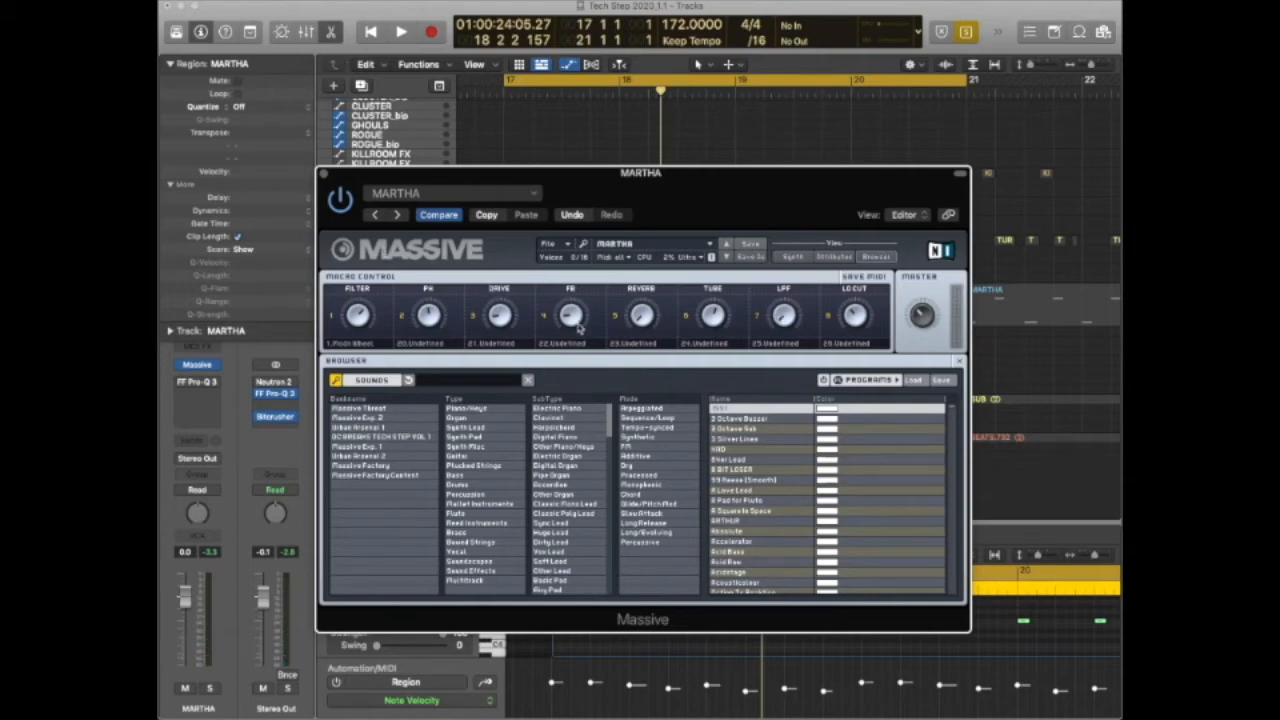
{"action": "left_click", "coordinate": [323, 174]}
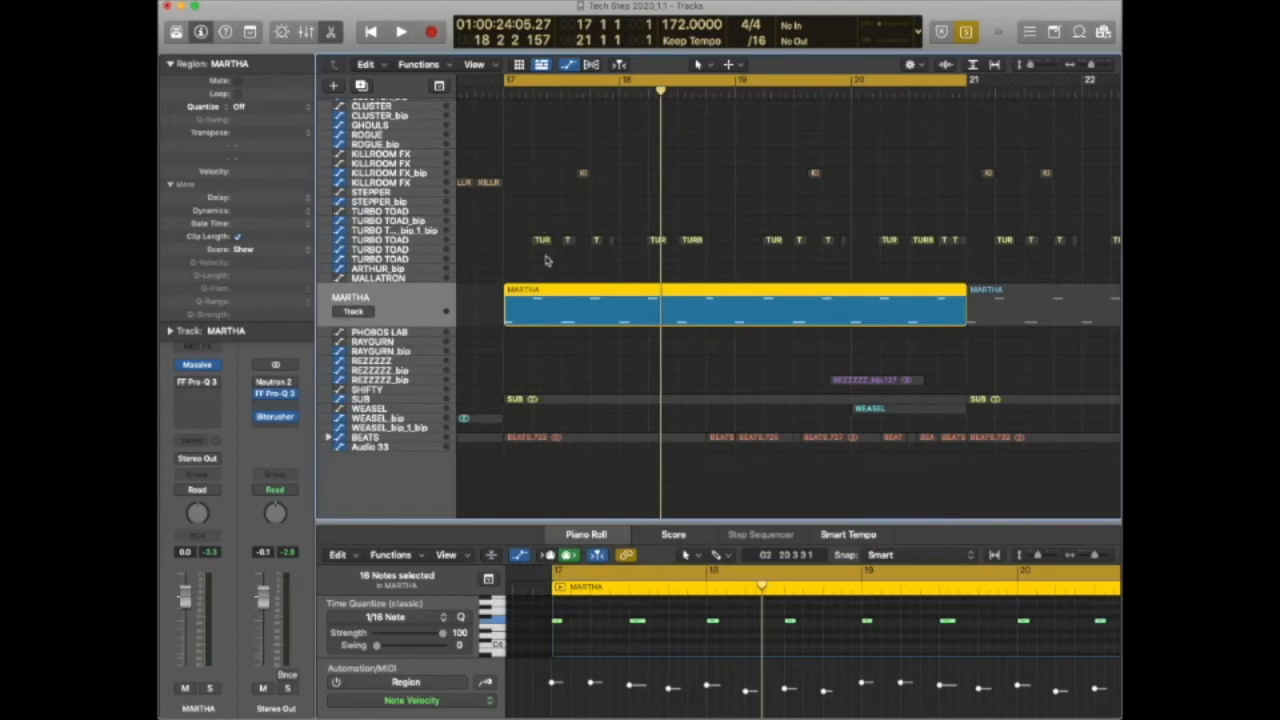
Undo the macro changes in the MARTHA track's Massive synth and close the plug-in.
{"action": "key", "text": "super+Left"}
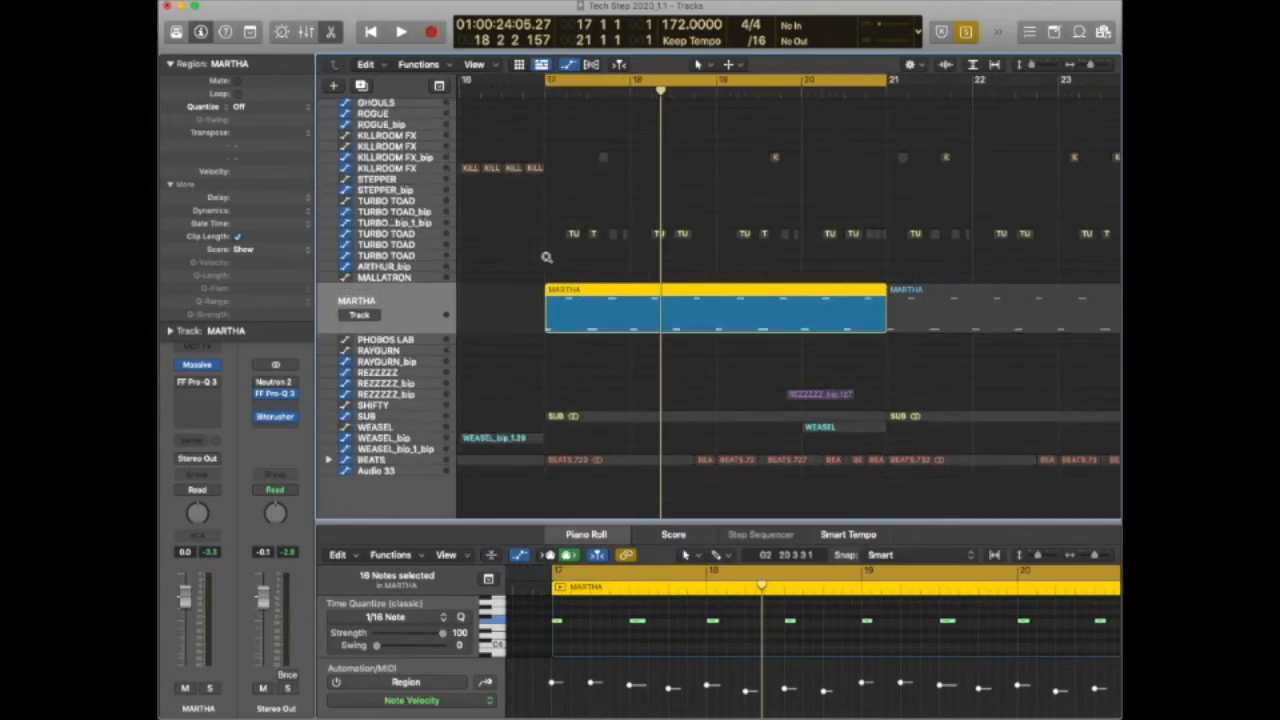
{"action": "key", "text": "super+Left"}
{"action": "key", "text": "super+Left"}
{"action": "key", "text": "super+Left"}
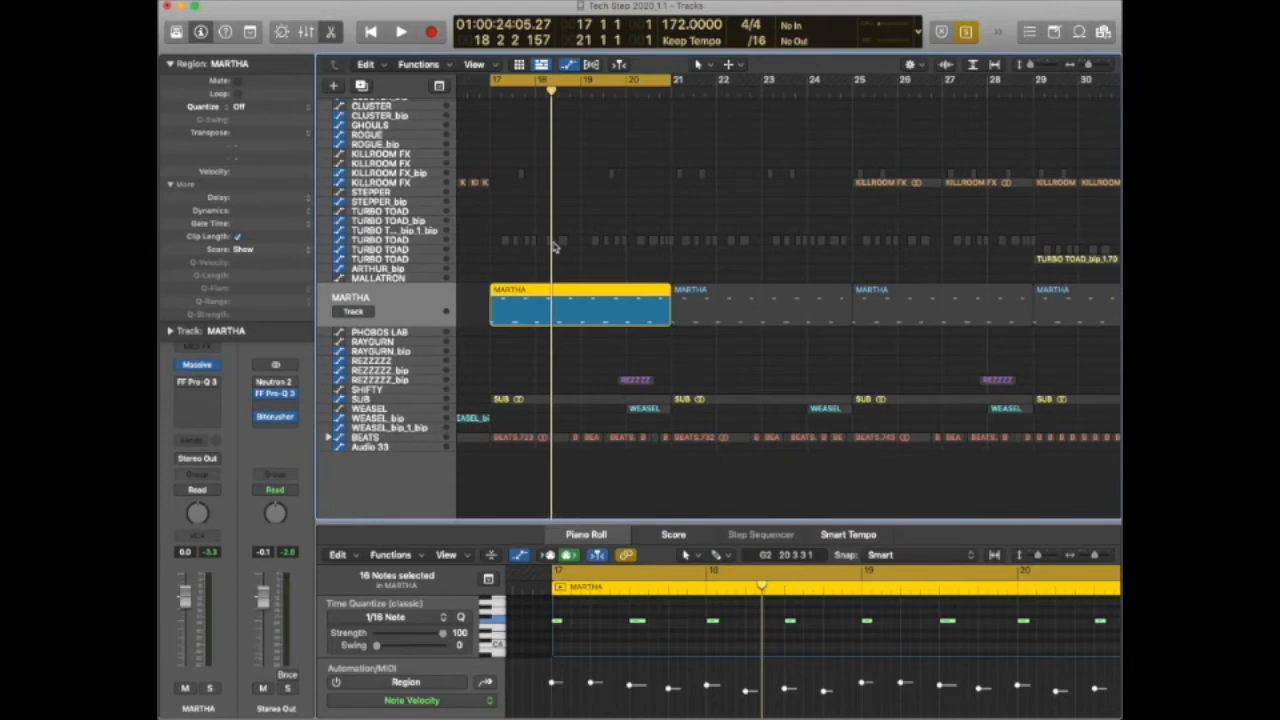
{"action": "left_click", "coordinate": [197, 368]}
{"action": "left_click", "coordinate": [572, 215]}
{"action": "left_click", "coordinate": [572, 215]}
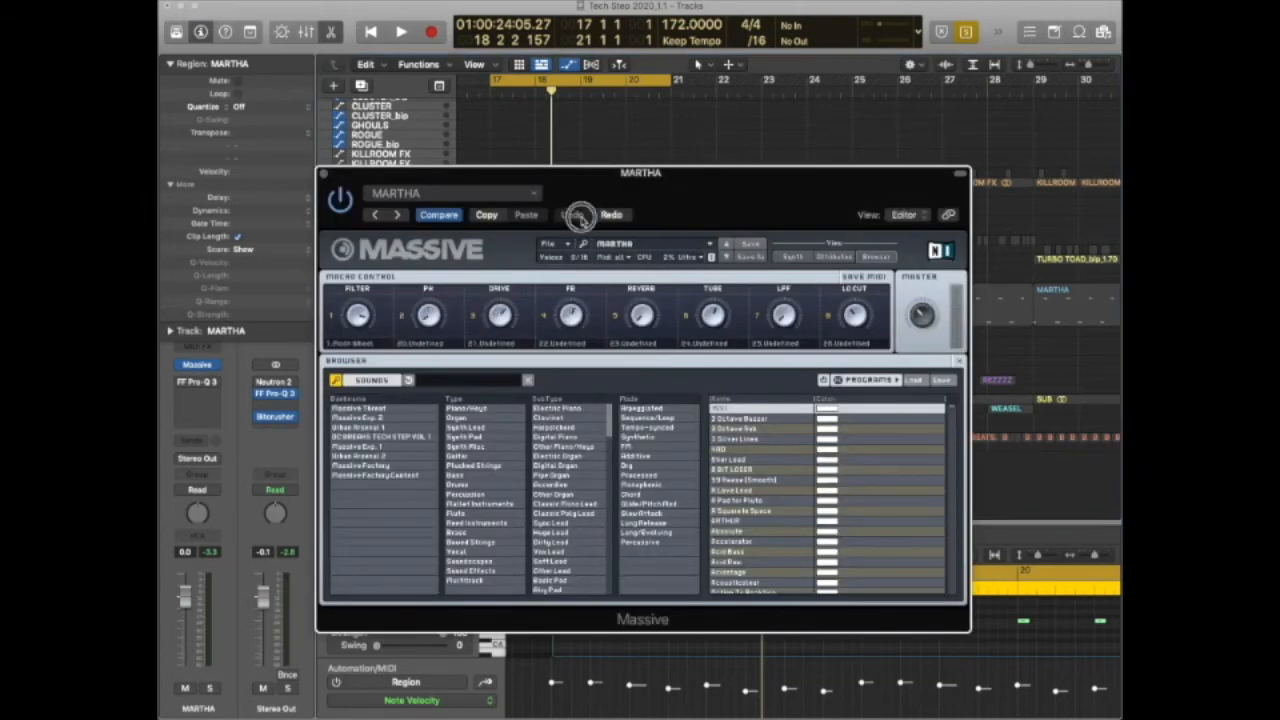
{"action": "left_click", "coordinate": [323, 175]}
Play the REZZZZZ_bip region around bar 20 soloed, and open the Massive synth on the REZZZZZ instrument track.
{"action": "left_click", "coordinate": [397, 380]}
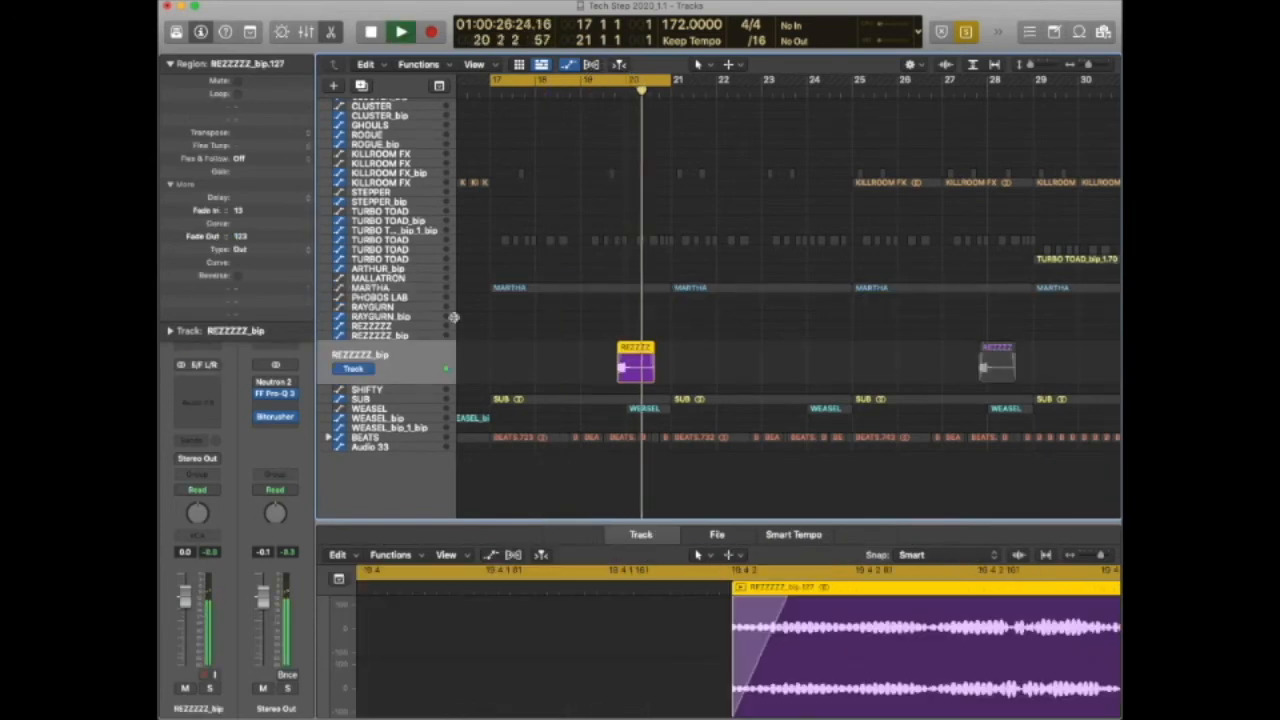
{"action": "left_click", "coordinate": [418, 331]}
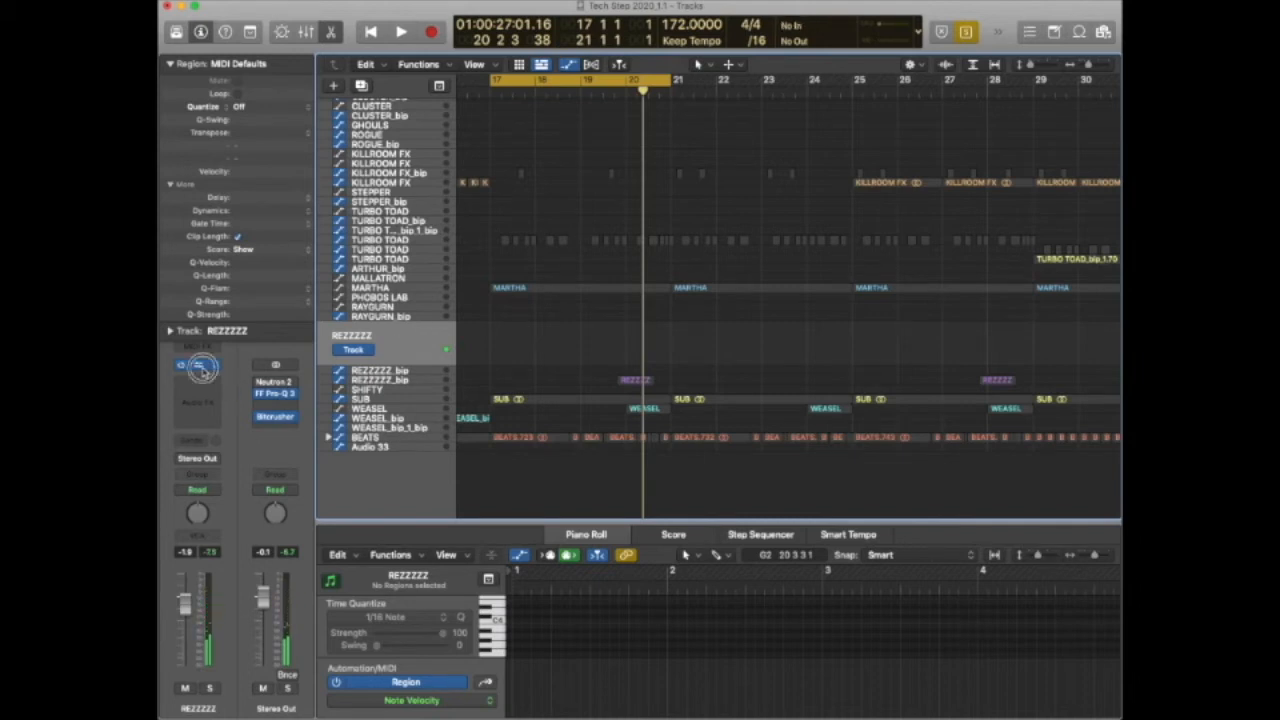
{"action": "left_click", "coordinate": [197, 366]}
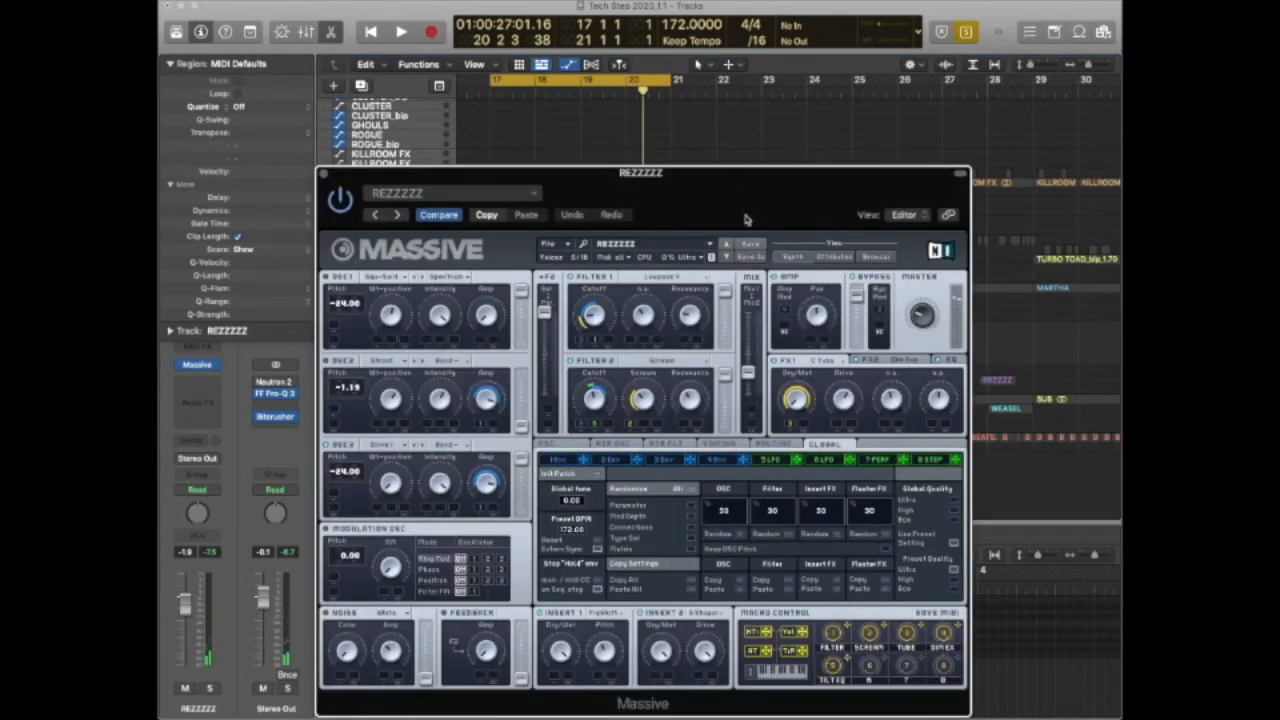
Sweep the REZZZZZ patch's macro controls in Massive's Browser view, undo those macro changes and close the plug-in.
{"action": "left_click", "coordinate": [875, 257]}
{"action": "left_click_drag", "start_coordinate": [448, 325], "coordinate": [449, 277]}
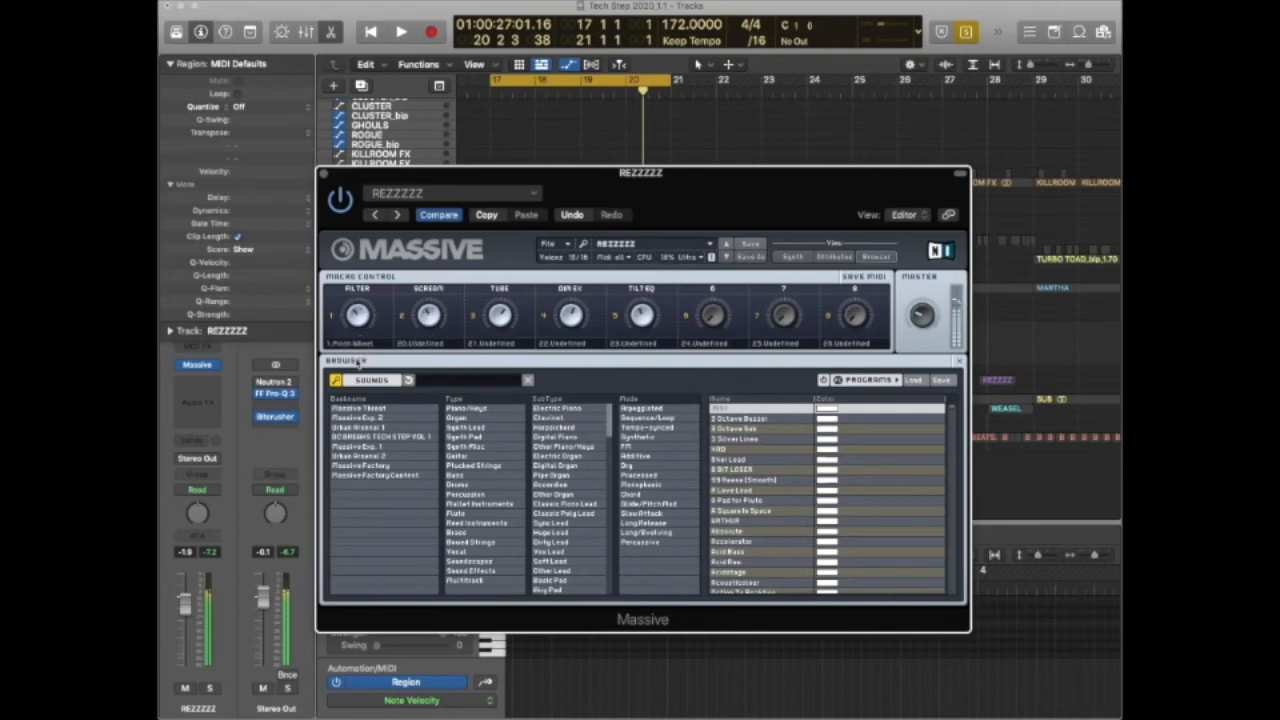
{"action": "left_click", "coordinate": [574, 217]}
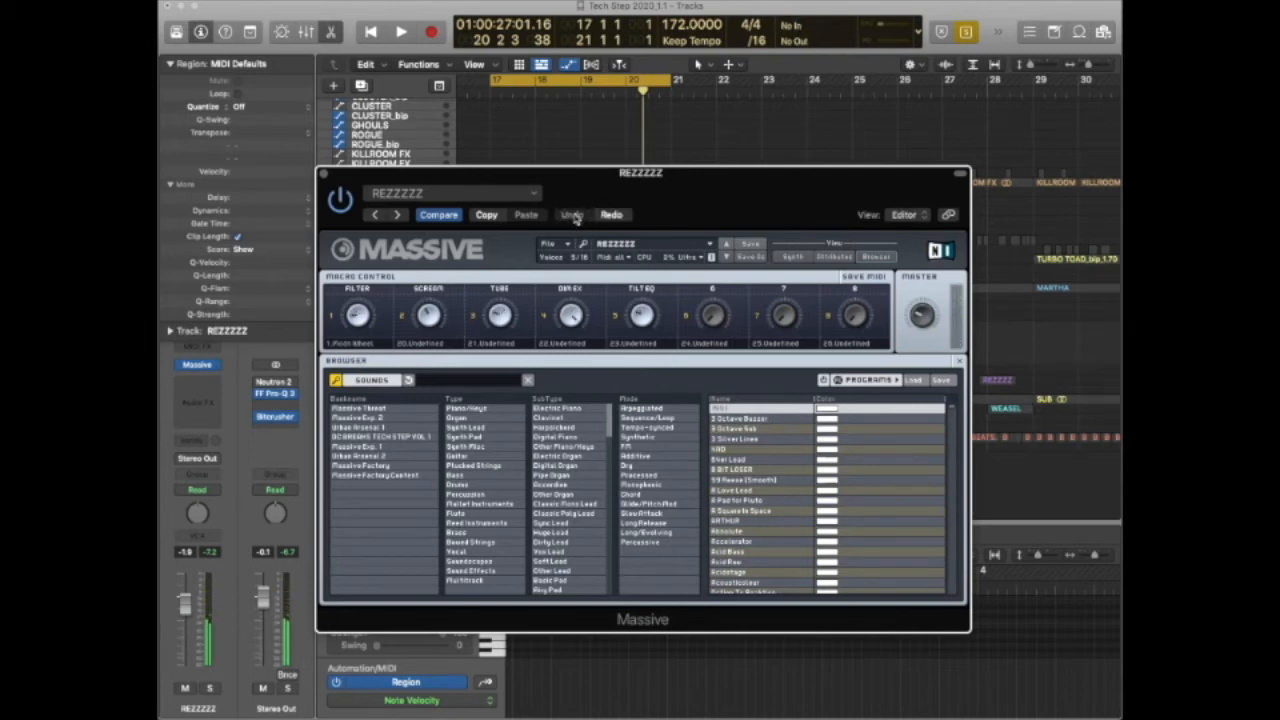
{"action": "left_click", "coordinate": [326, 178]}
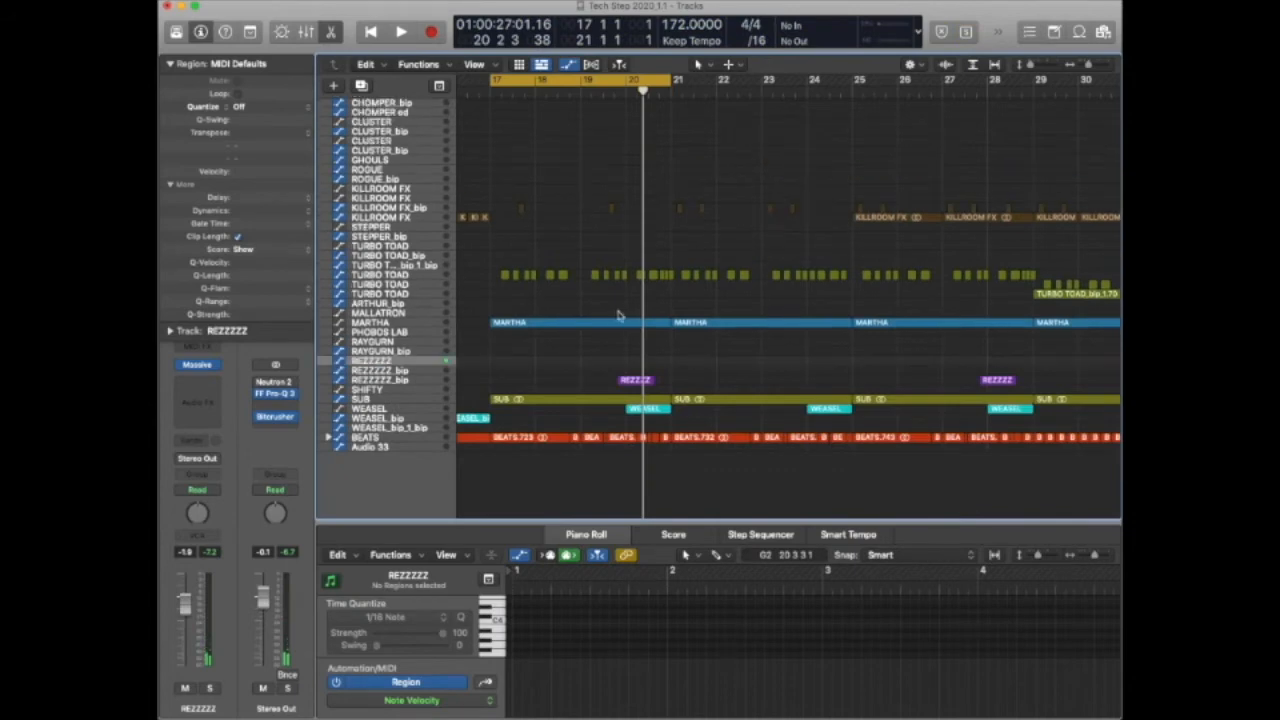
Turn off the cycle range and play the JACKHAMMER MIDI region at bar 23 soloed.
{"action": "scroll", "coordinate": [618, 316], "scroll_direction": "down", "scroll_amount": 3}
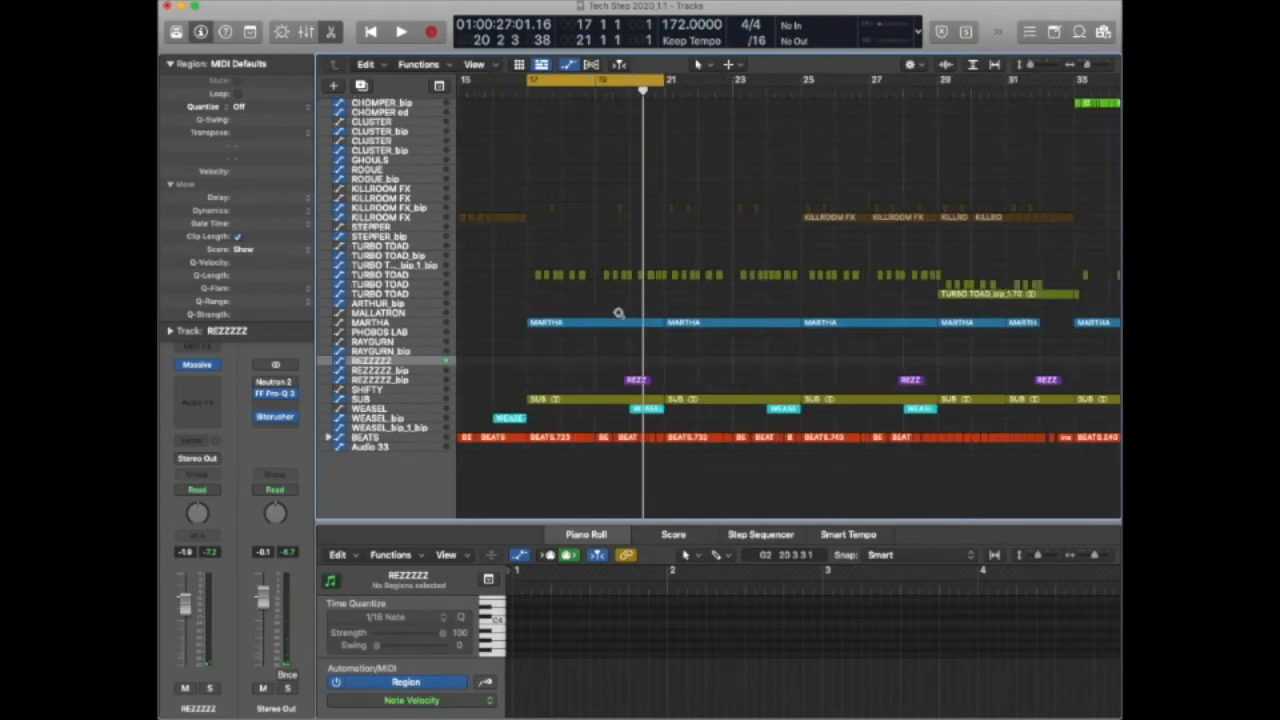
{"action": "left_click", "coordinate": [385, 405]}
{"action": "scroll", "coordinate": [645, 362], "scroll_direction": "up", "scroll_amount": 10}
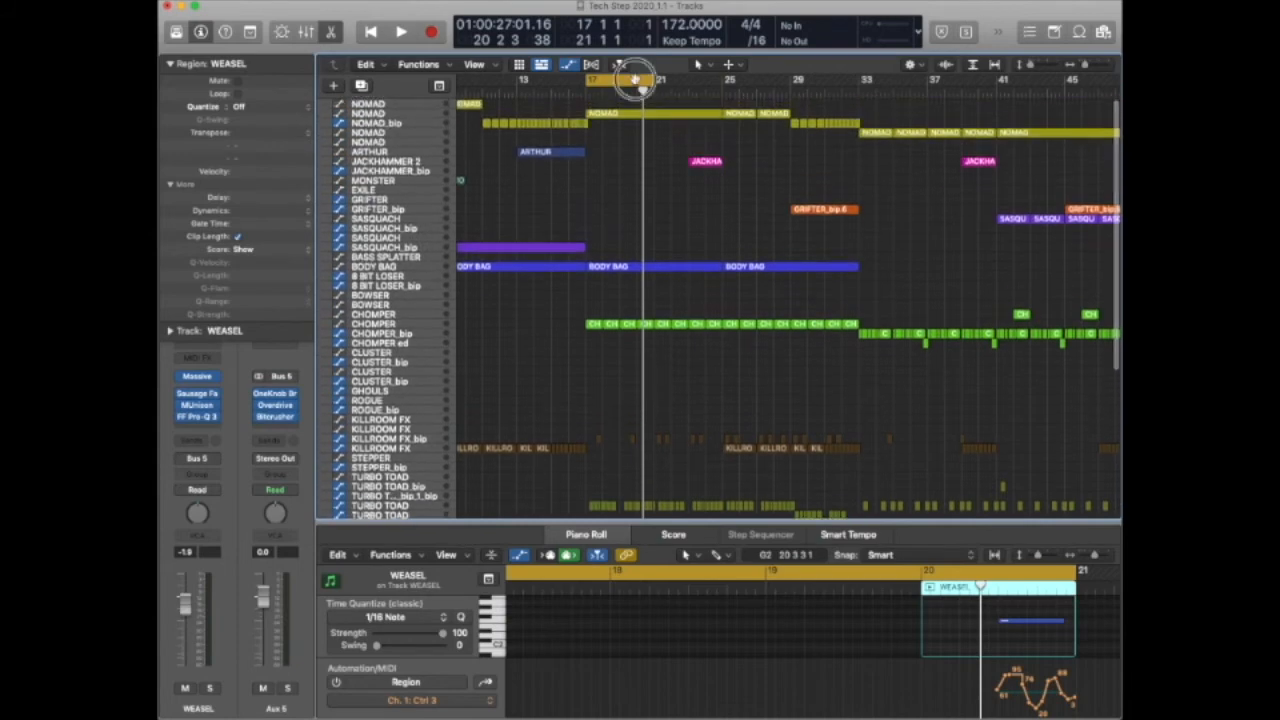
{"action": "left_click_drag", "start_coordinate": [636, 82], "coordinate": [697, 134]}
{"action": "left_click", "coordinate": [682, 160]}
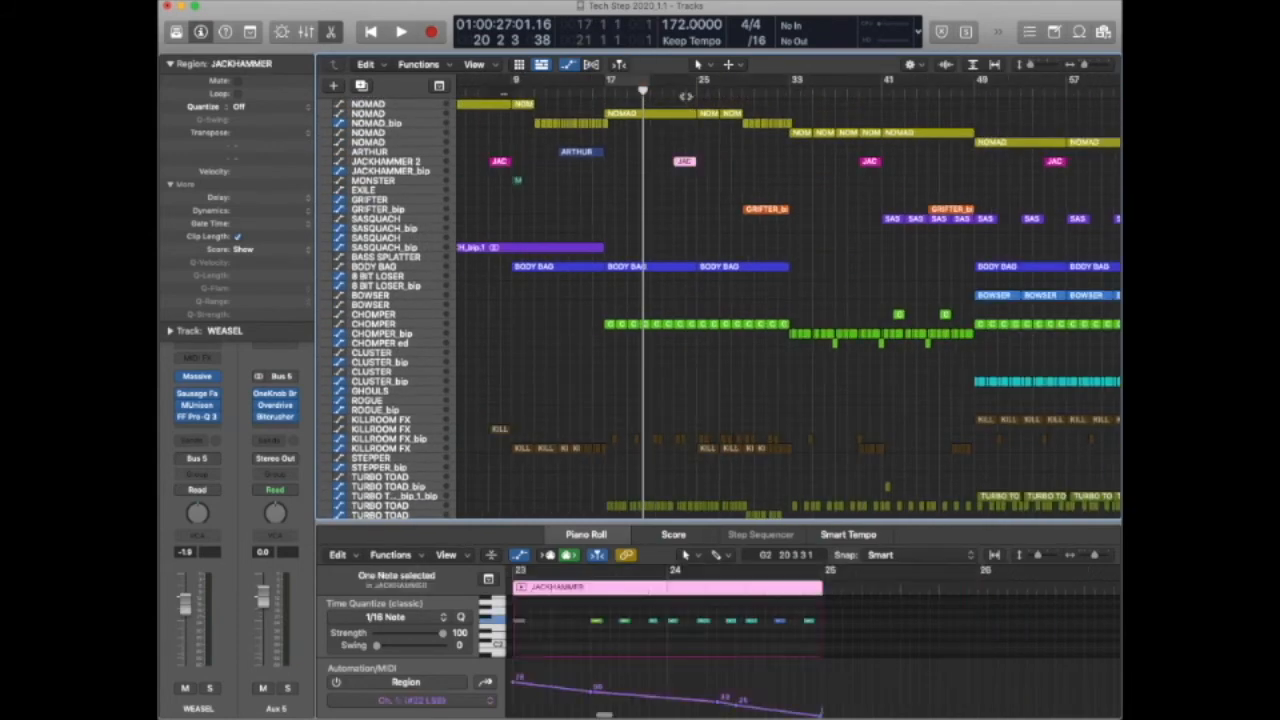
{"action": "key", "text": "ctrl+s"}
{"action": "key", "text": "shift+Return"}
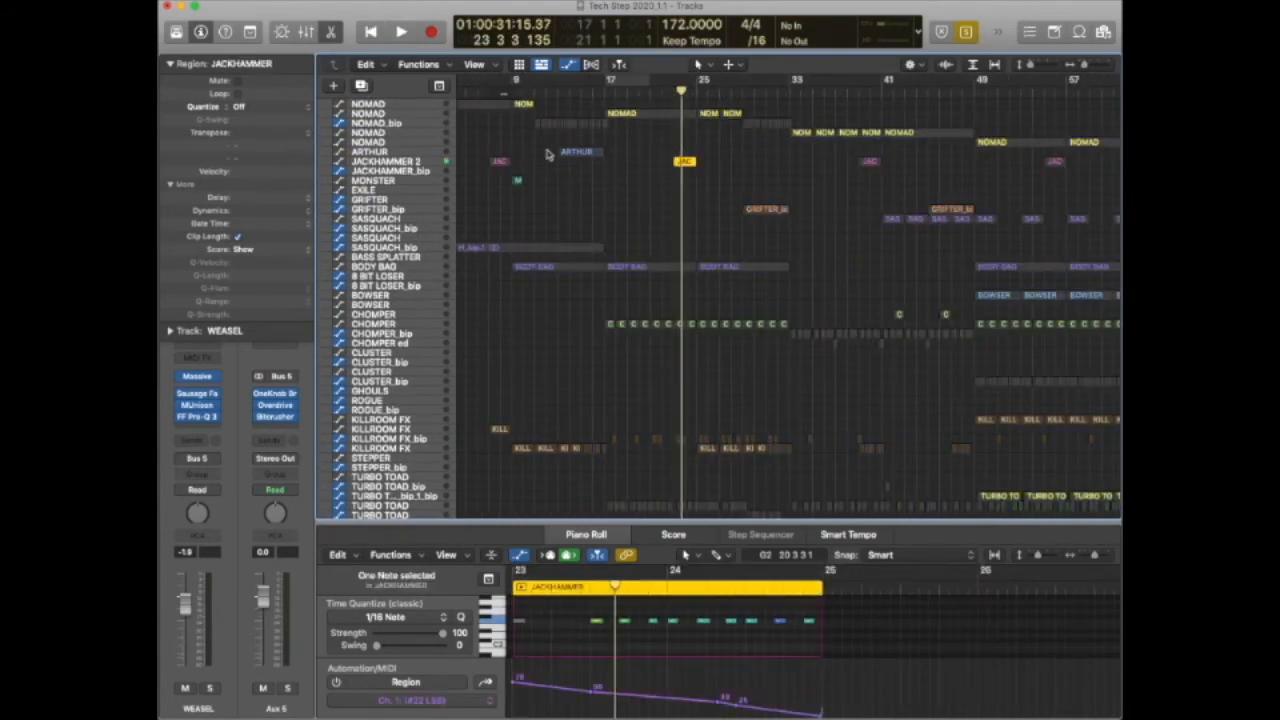
Play the ARTHUR MIDI region at bar 13 soloed with the cycle range on, and audition its long note in the Piano Roll.
{"action": "left_click", "coordinate": [577, 152]}
{"action": "key", "text": "ctrl+z"}
{"action": "key", "text": "shift+Return"}
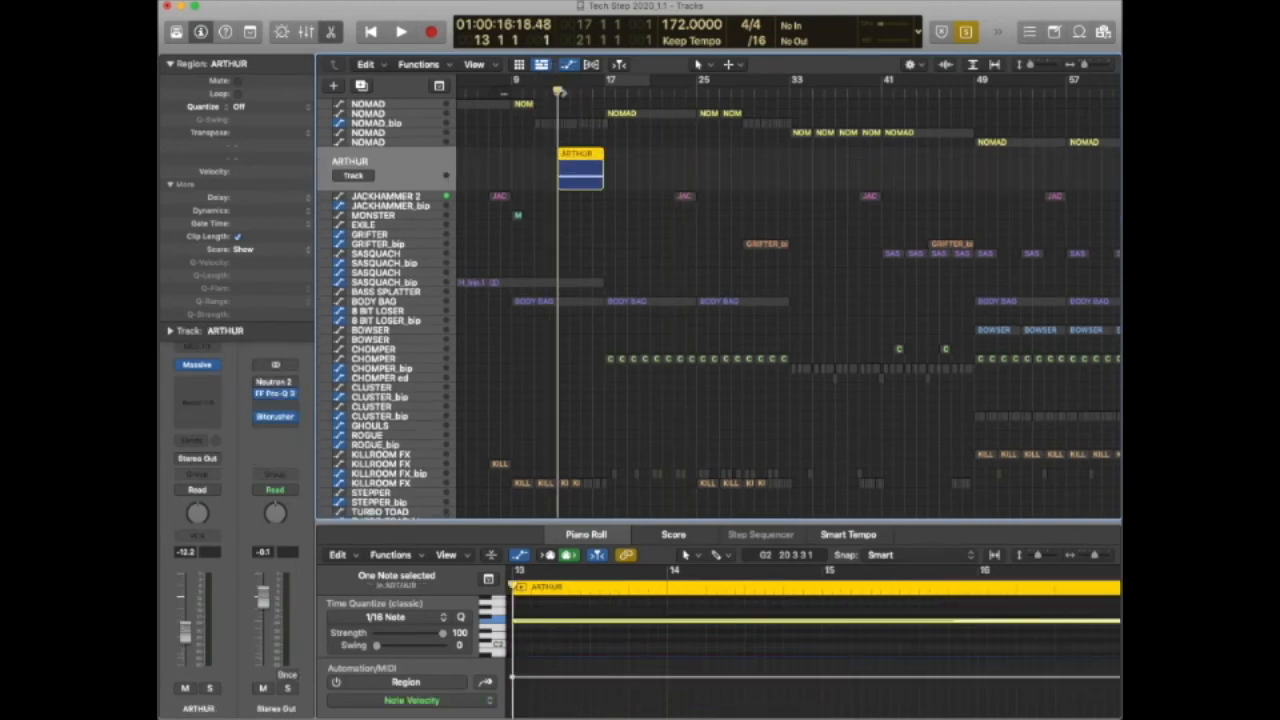
{"action": "key", "text": "c"}
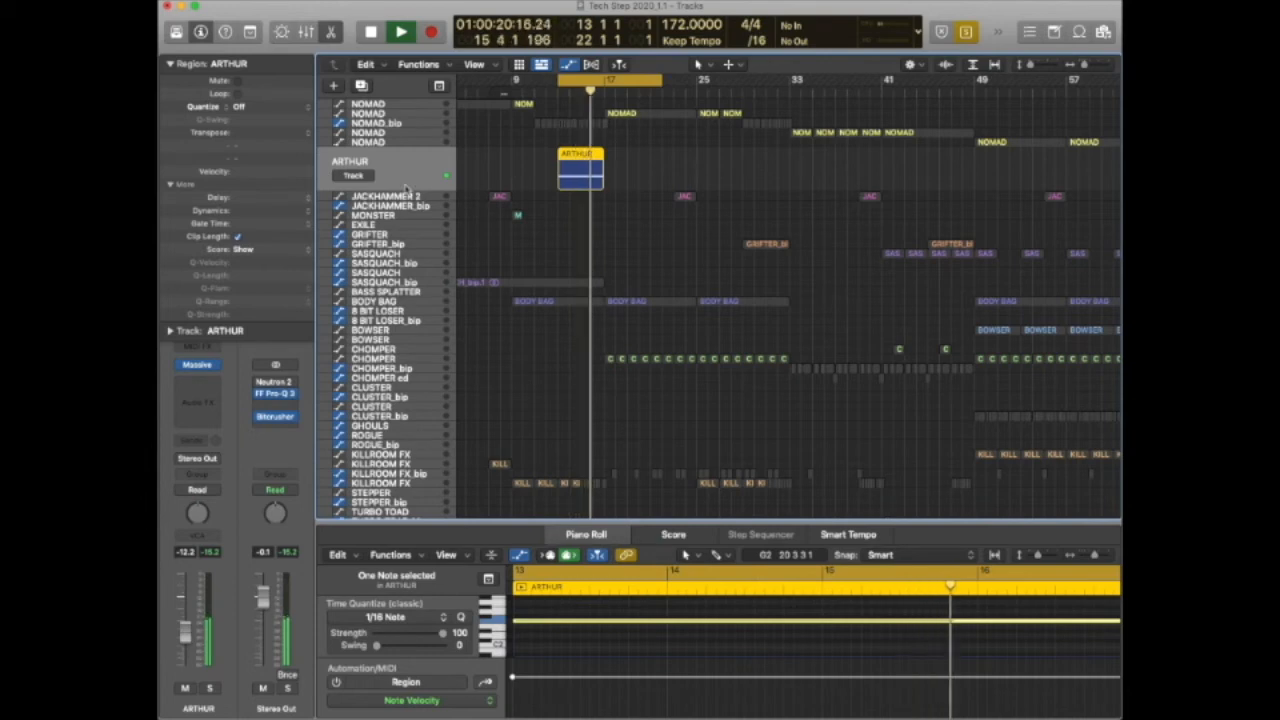
{"action": "key", "text": "space"}
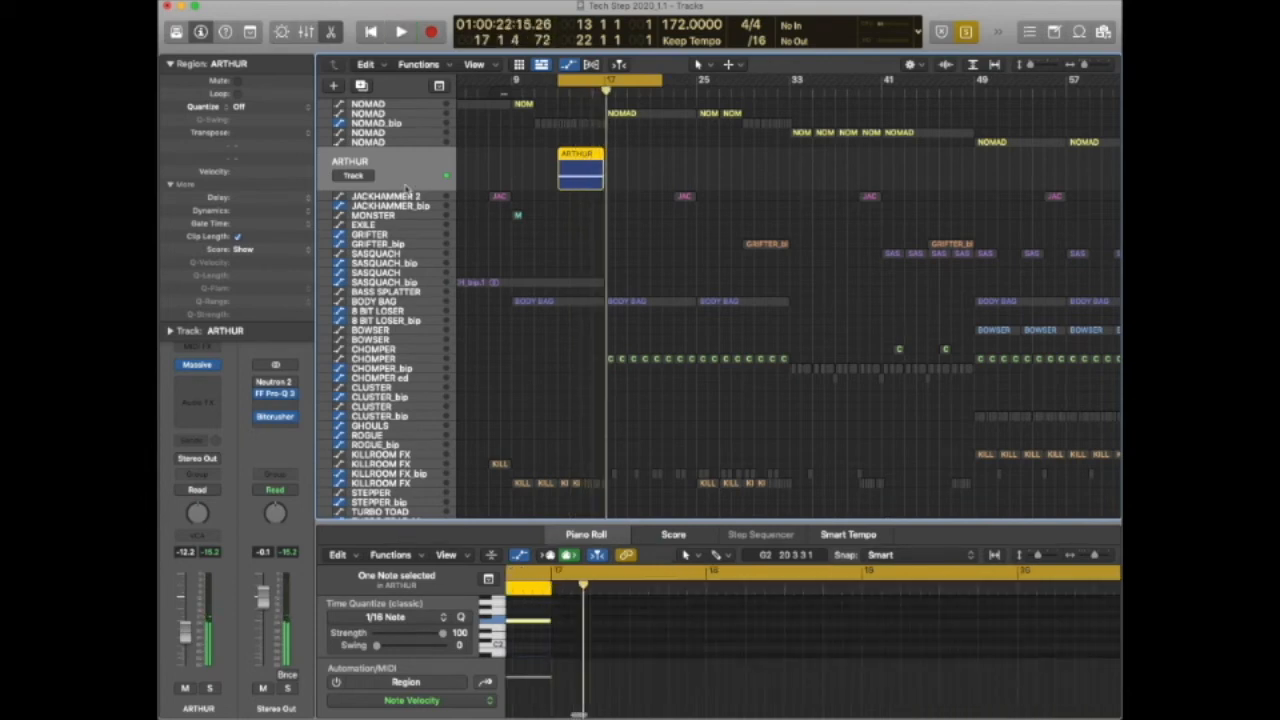
{"action": "scroll", "coordinate": [711, 628], "scroll_direction": "left", "scroll_amount": 5}
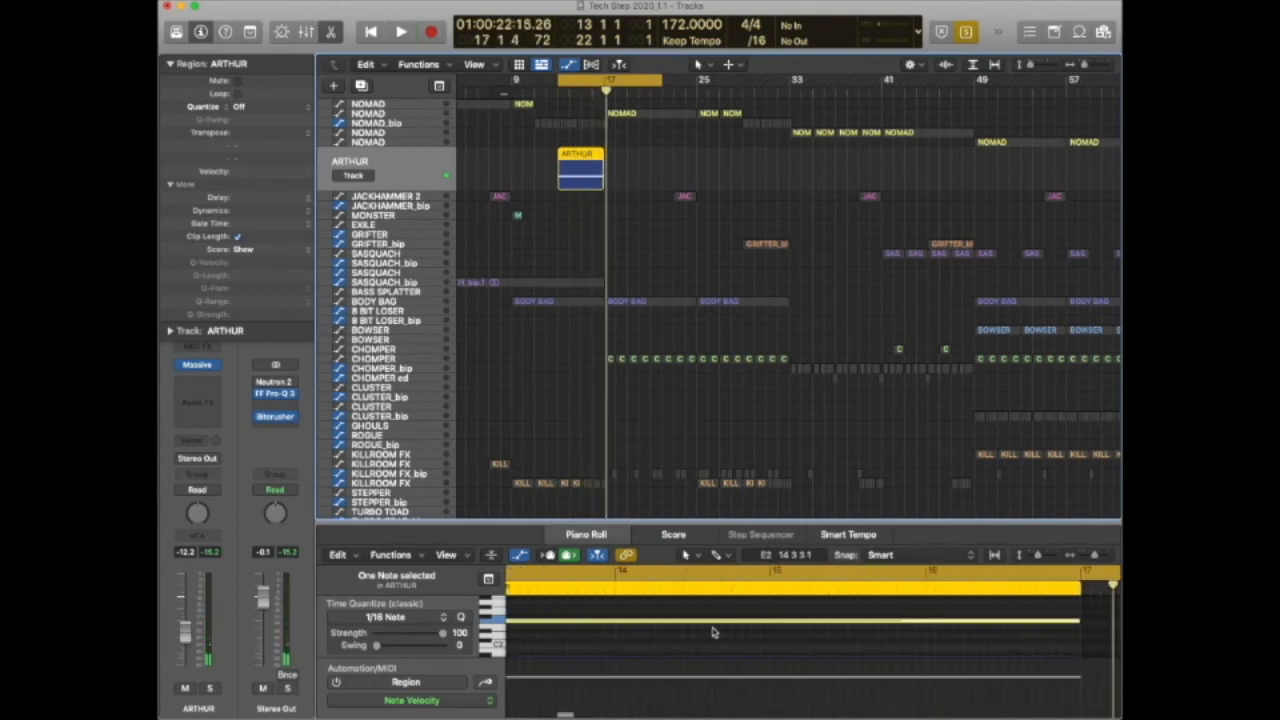
{"action": "left_click", "coordinate": [710, 625]}
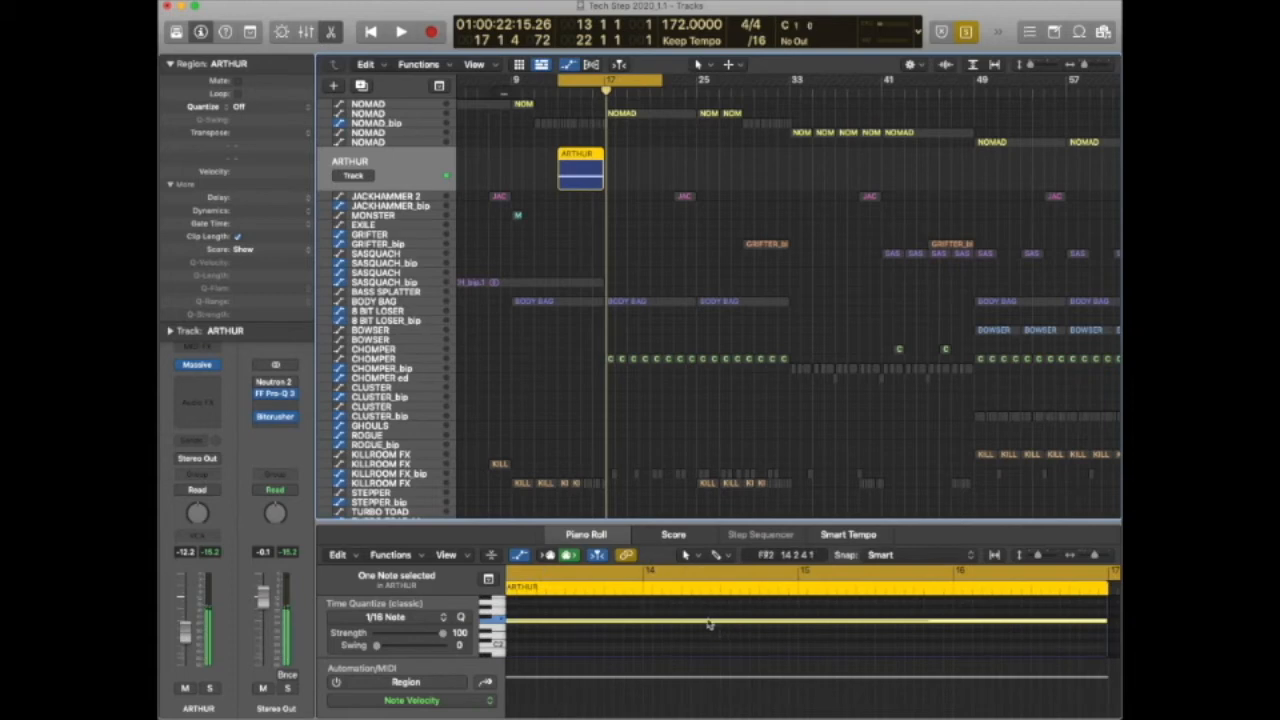
Open the ARTHUR track's Massive synth in the Browser view, sweep its macro controls, undo the changes and close the plug-in.
{"action": "left_click", "coordinate": [205, 366]}
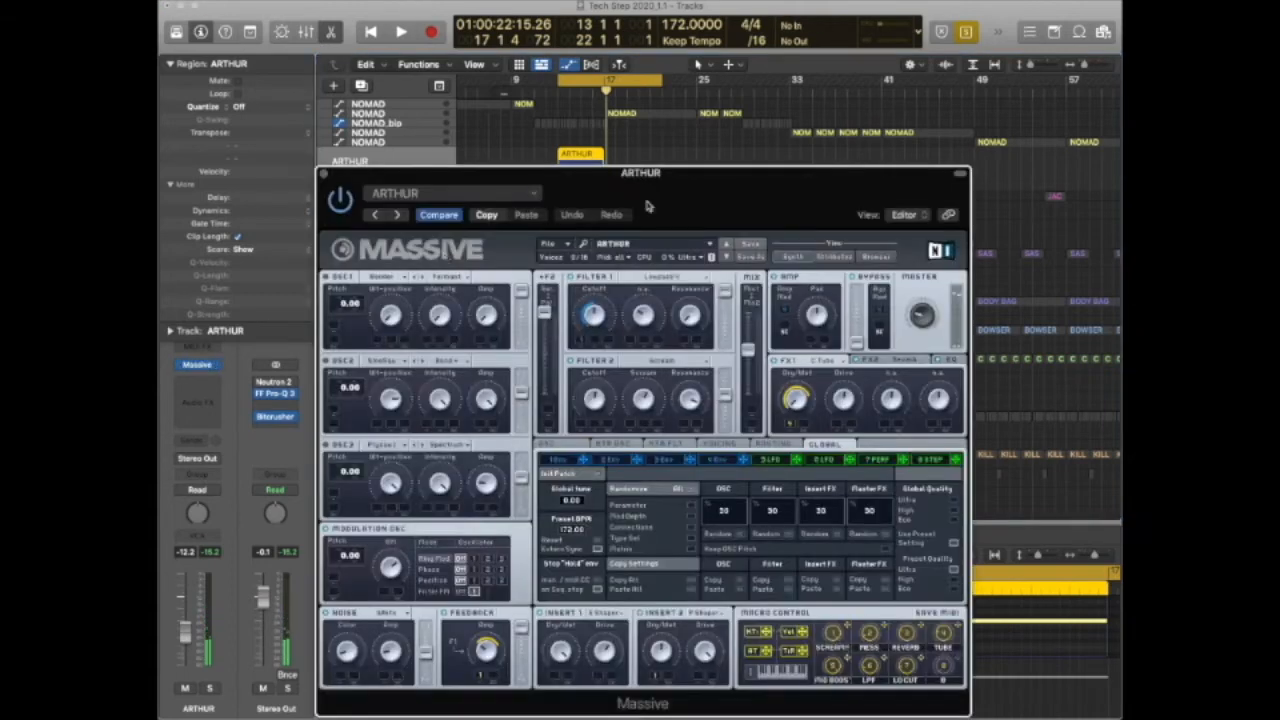
{"action": "left_click", "coordinate": [874, 258]}
{"action": "left_click_drag", "start_coordinate": [361, 327], "coordinate": [368, 449]}
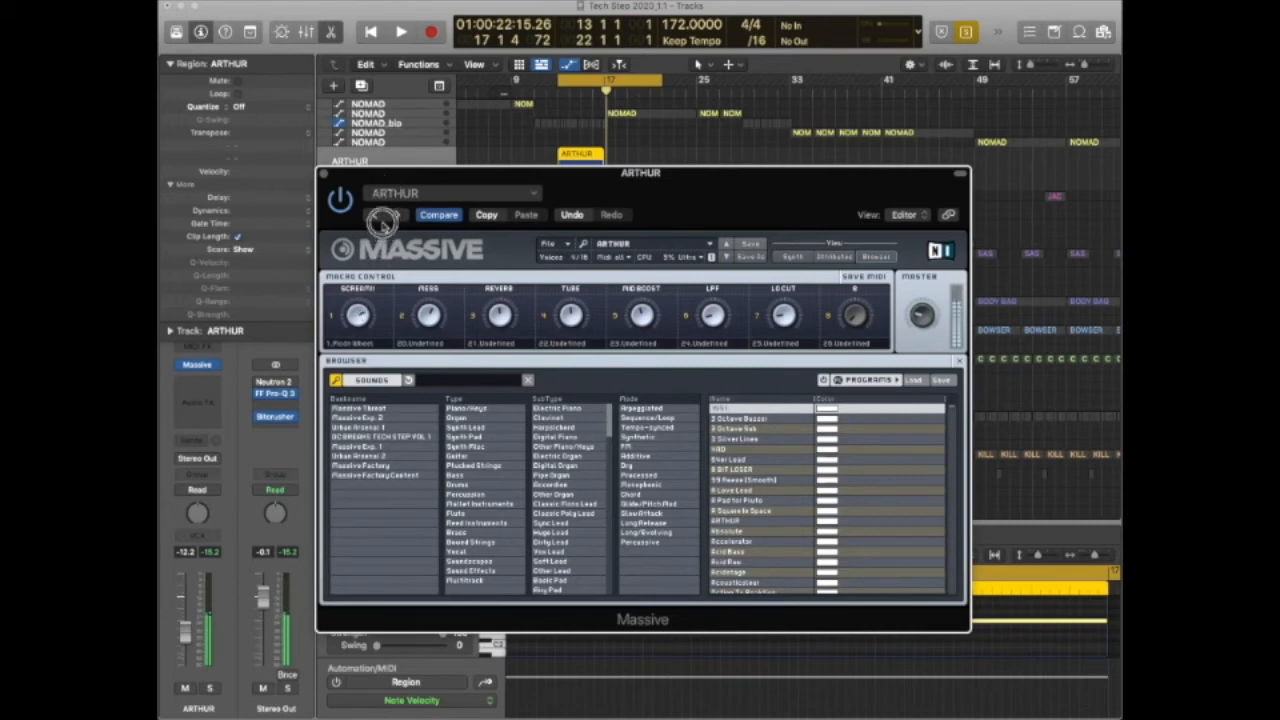
{"action": "left_click", "coordinate": [578, 214]}
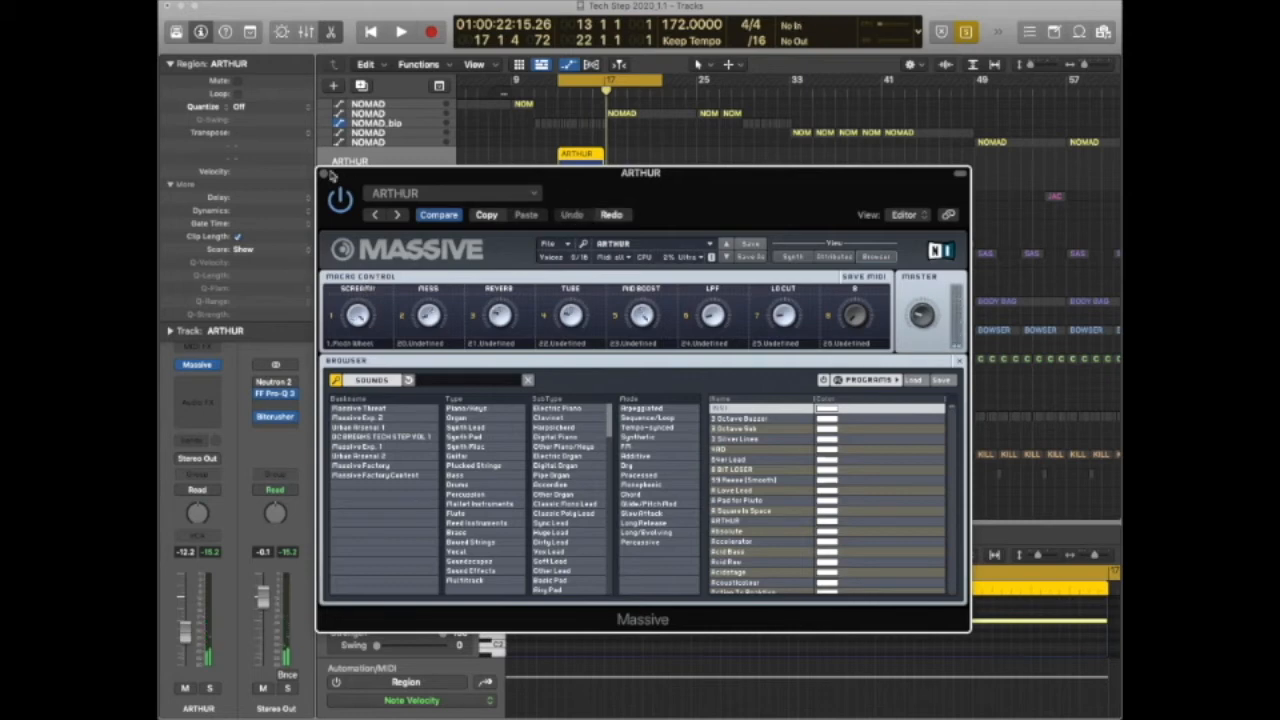
{"action": "left_click", "coordinate": [326, 174]}
Turn off the cycle range and select the GRIFTER_bip audio region at bar 29.
{"action": "left_click", "coordinate": [664, 162]}
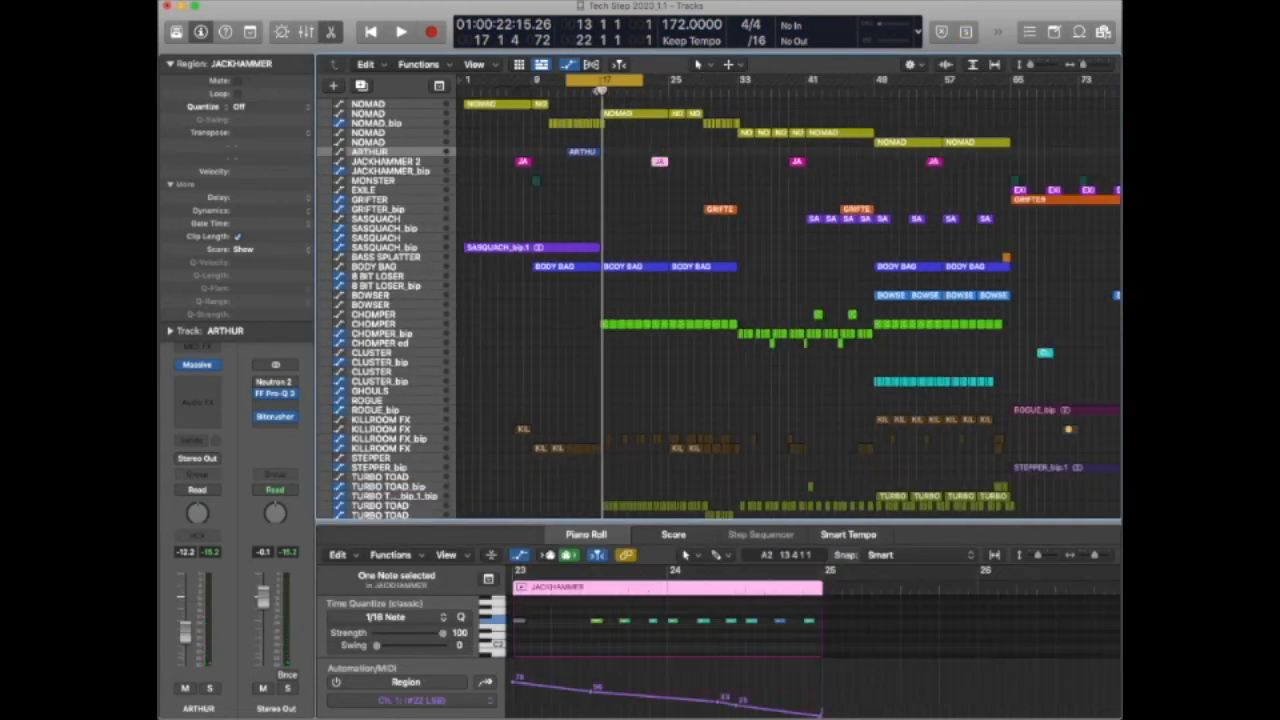
{"action": "scroll", "coordinate": [600, 90], "scroll_direction": "down", "scroll_amount": 3}
{"action": "left_click", "coordinate": [577, 82]}
{"action": "scroll", "coordinate": [596, 105], "scroll_direction": "up", "scroll_amount": 5}
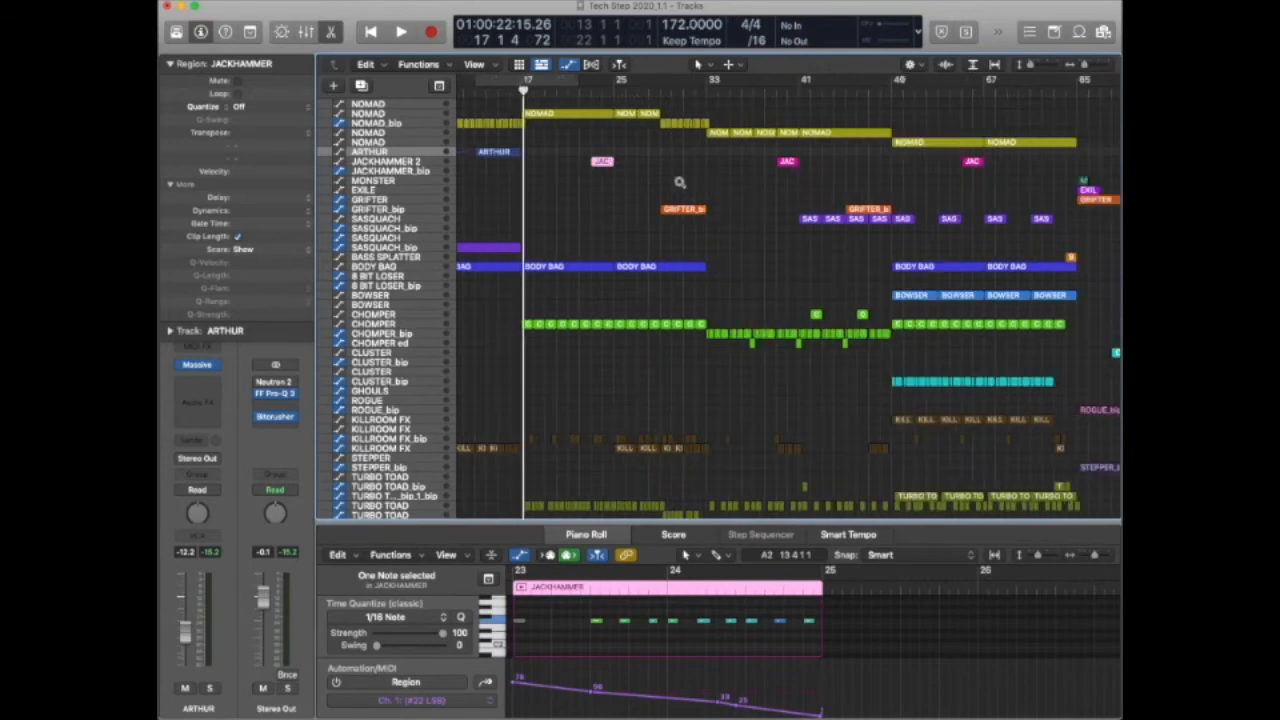
{"action": "left_click", "coordinate": [681, 209]}
{"action": "scroll", "coordinate": [657, 185], "scroll_direction": "down", "scroll_amount": 5}
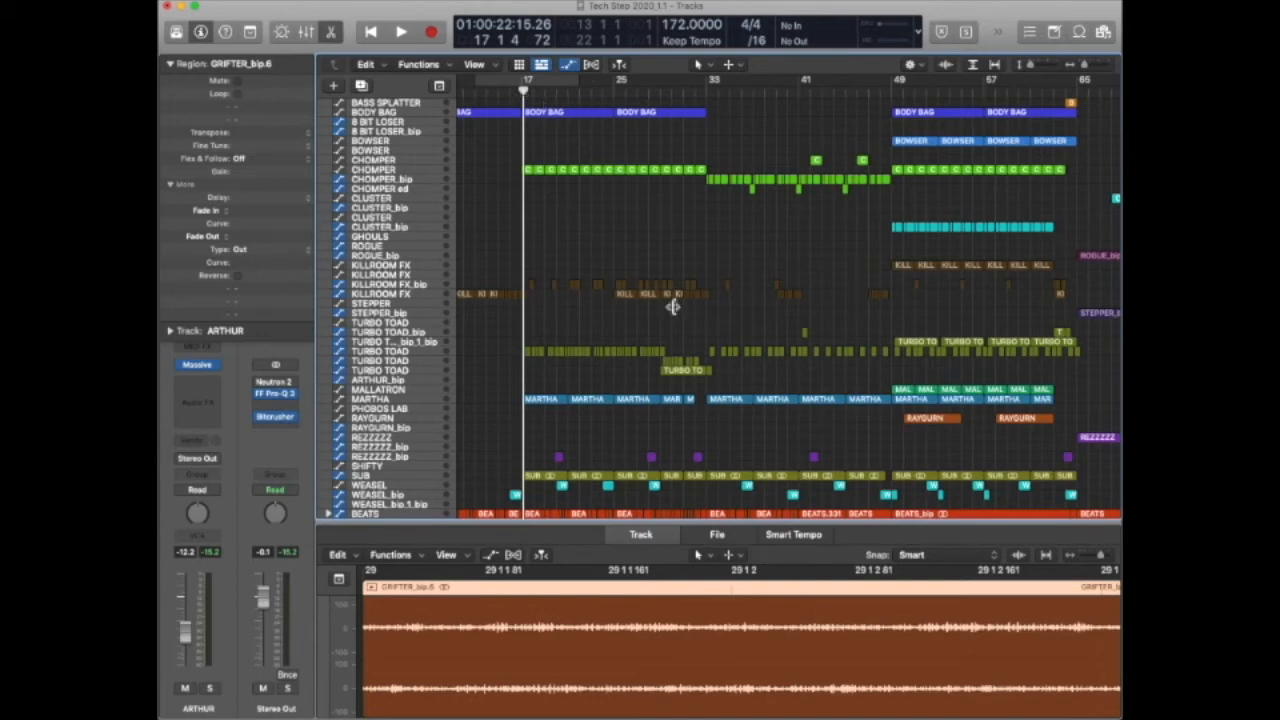
Select all regions on the lowest KILLROOM FX audio track and play them soloed from bar 25.
{"action": "left_click", "coordinate": [411, 292]}
{"action": "key", "text": "ctrl+s"}
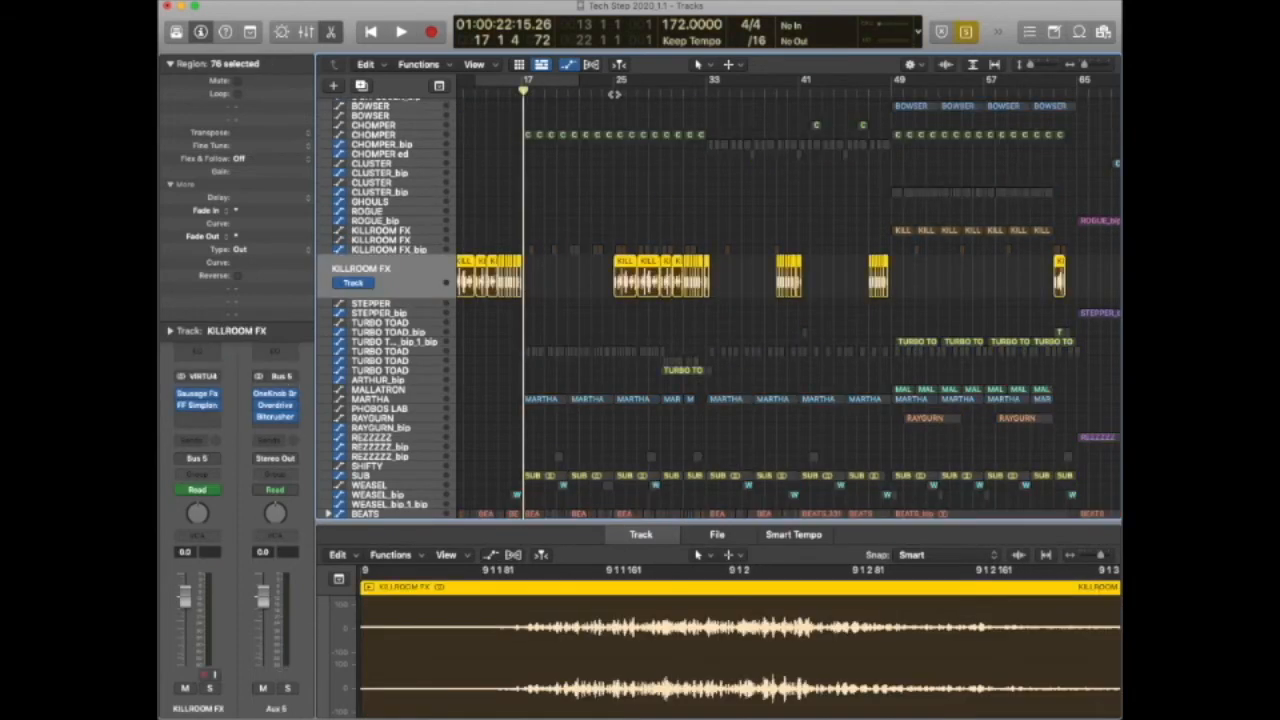
{"action": "left_click", "coordinate": [615, 92]}
{"action": "key", "text": "space"}
{"action": "scroll", "coordinate": [649, 238], "scroll_direction": "left", "scroll_amount": 4}
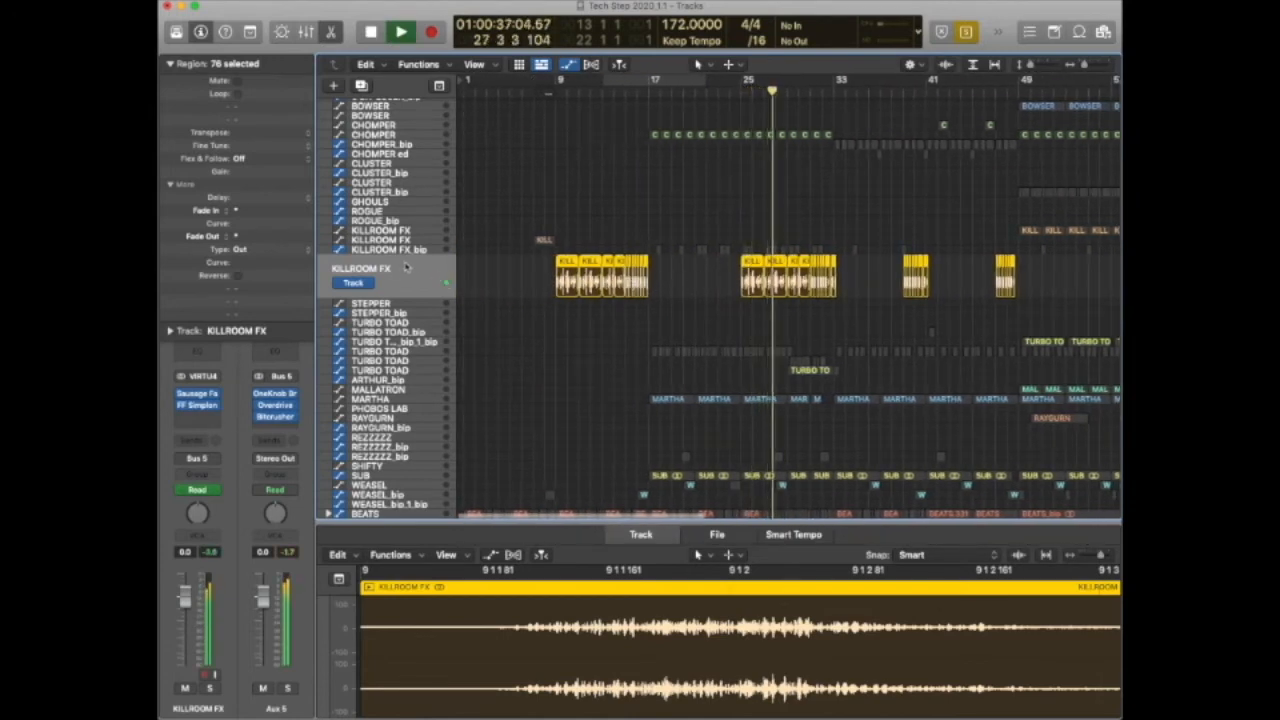
{"action": "key", "text": "space"}
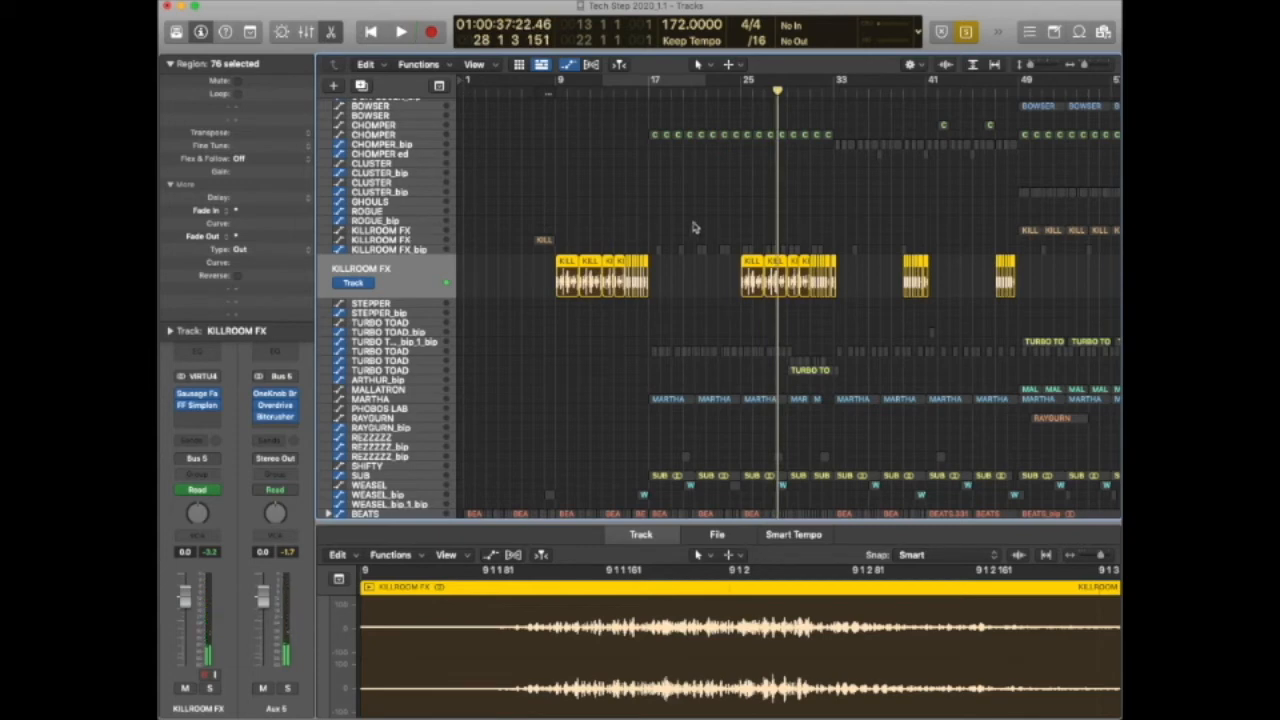
Examine the KILLROOM FX audio regions between bars 9 and 33 up close, and reselect all regions on that track.
{"action": "key", "text": "super+Right"}
{"action": "key", "text": "super+Right"}
{"action": "key", "text": "super+Right"}
{"action": "scroll", "coordinate": [820, 262], "scroll_direction": "right", "scroll_amount": 10}
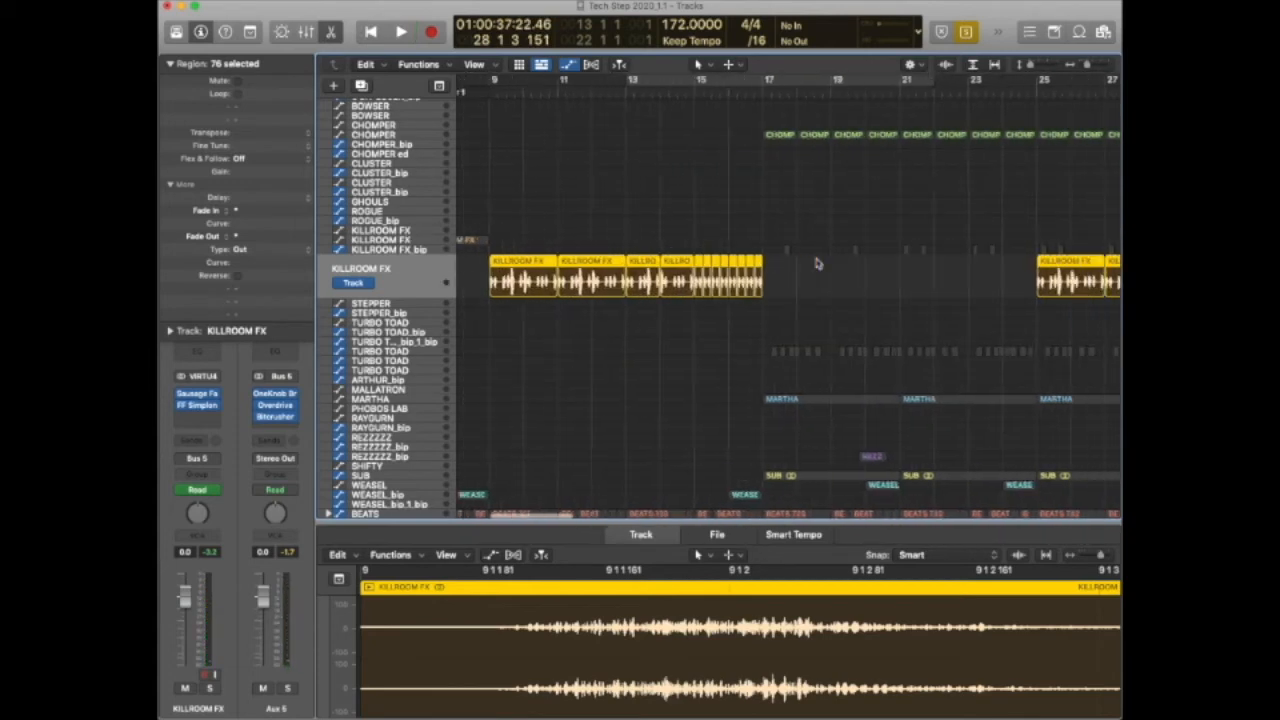
{"action": "scroll", "coordinate": [818, 262], "scroll_direction": "left", "scroll_amount": 12}
{"action": "left_click", "coordinate": [676, 228]}
{"action": "scroll", "coordinate": [676, 228], "scroll_direction": "right", "scroll_amount": 10}
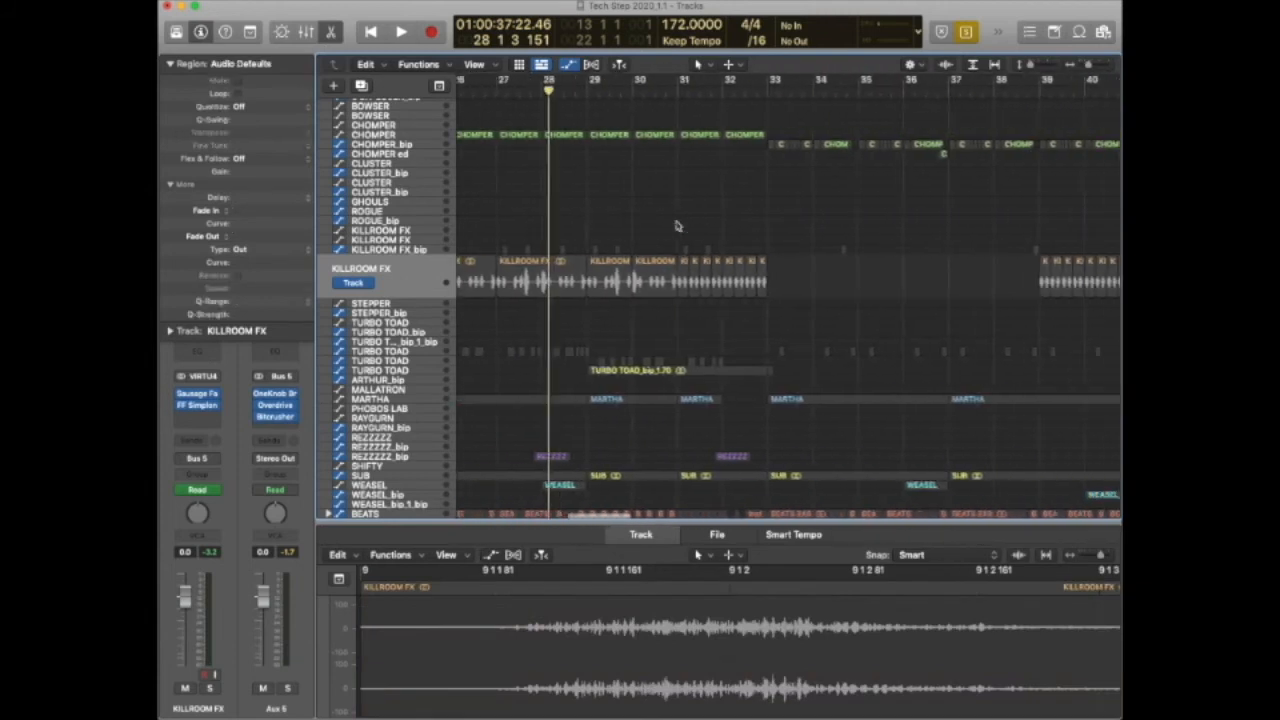
{"action": "left_click", "coordinate": [443, 272]}
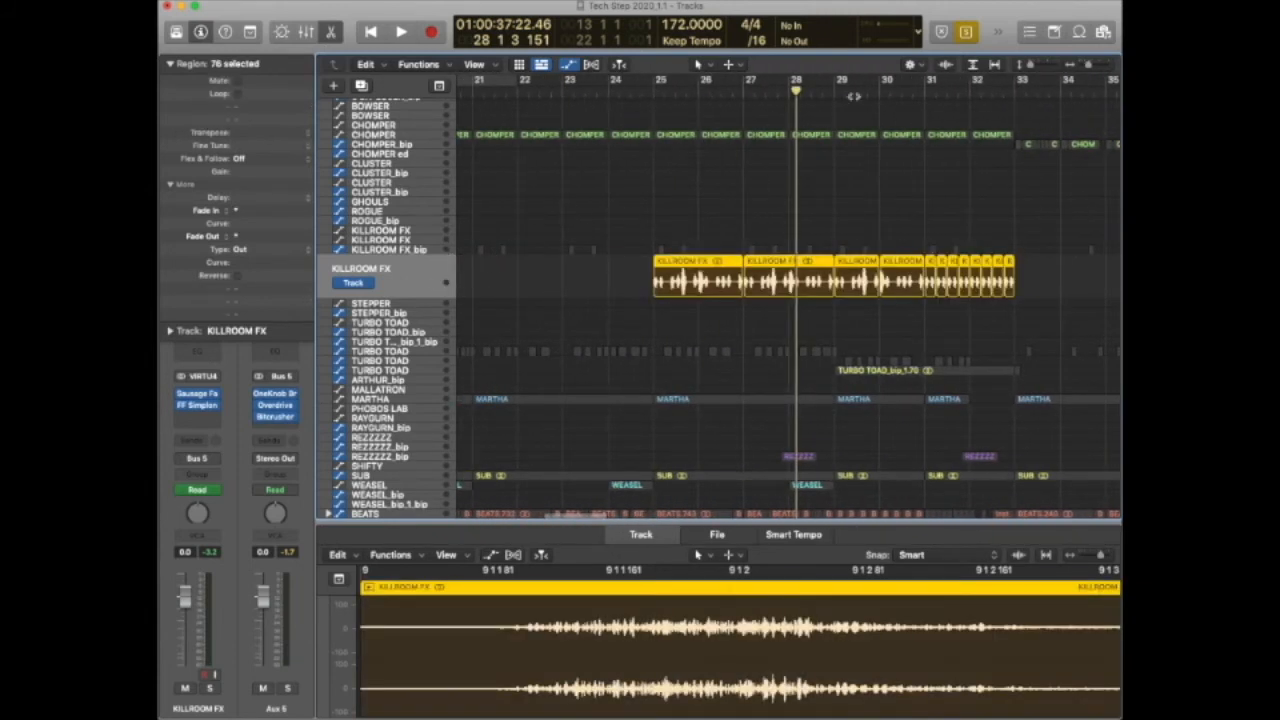
Turn off solo and play the full arrangement from around bar 27.
{"action": "key", "text": "super+a"}
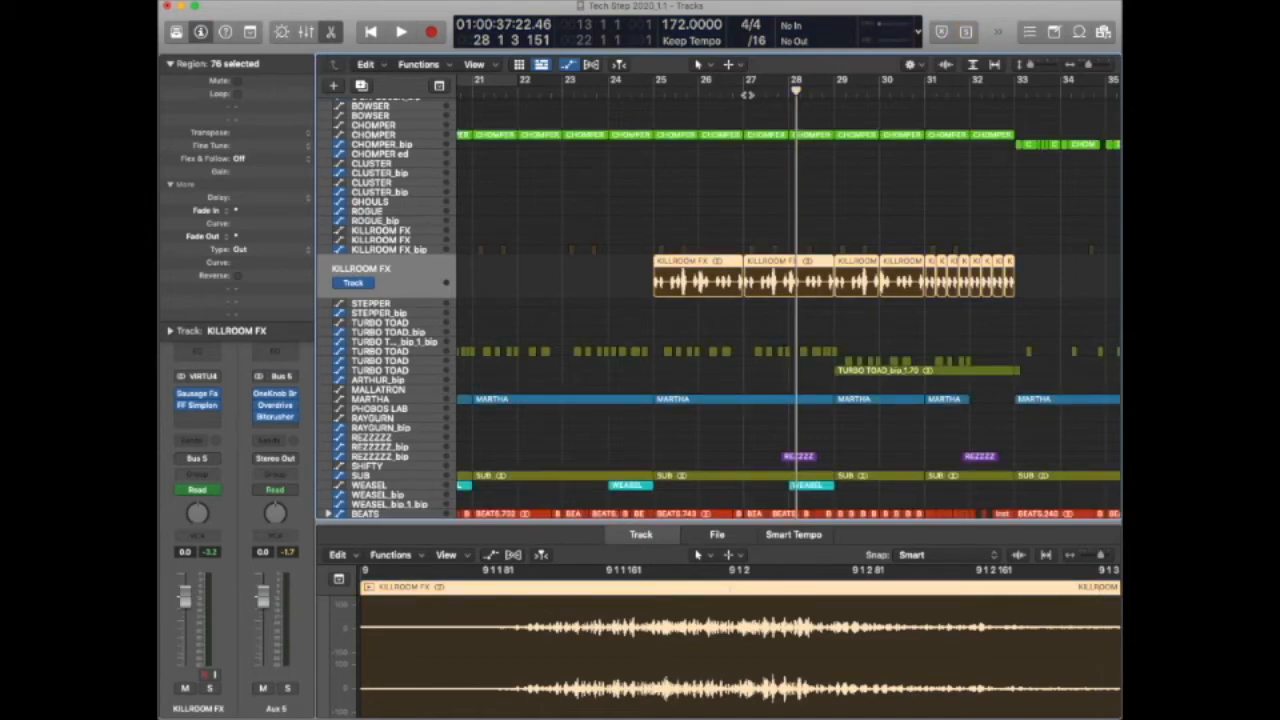
{"action": "scroll", "coordinate": [773, 118], "scroll_direction": "down", "scroll_amount": 5}
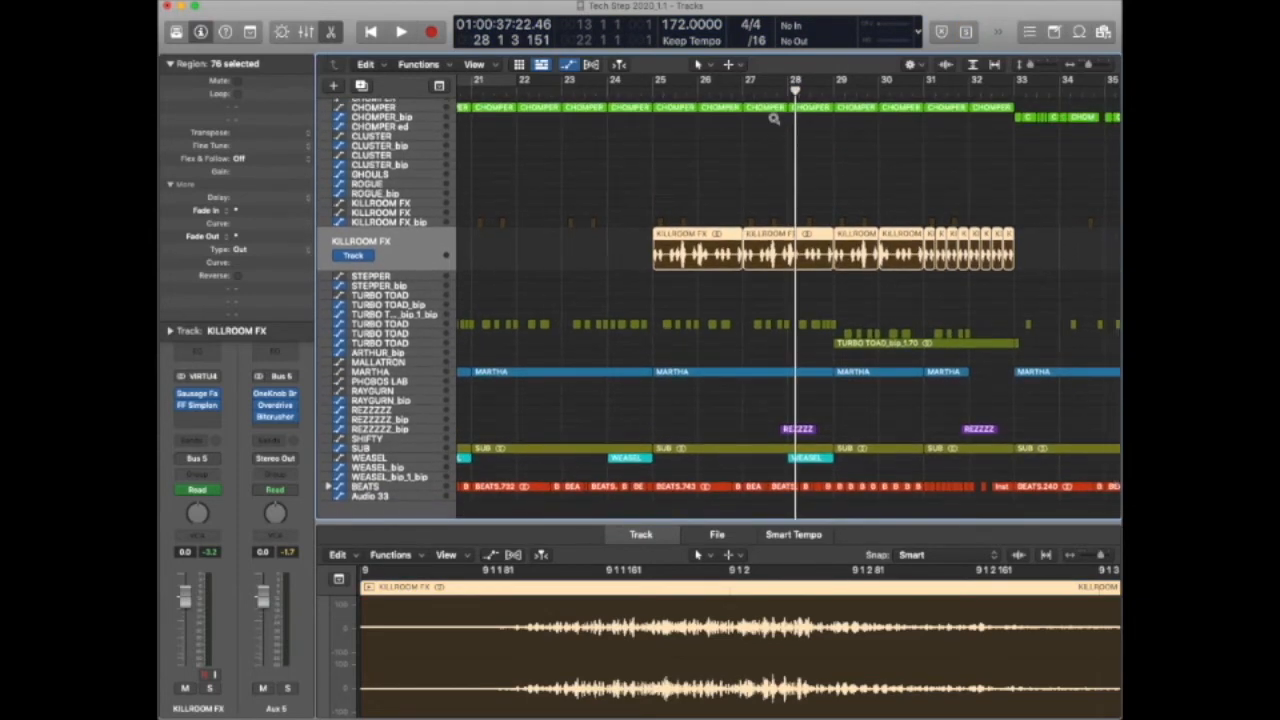
{"action": "scroll", "coordinate": [773, 118], "scroll_direction": "down", "scroll_amount": 3}
{"action": "left_click", "coordinate": [764, 92]}
{"action": "key", "text": "space"}
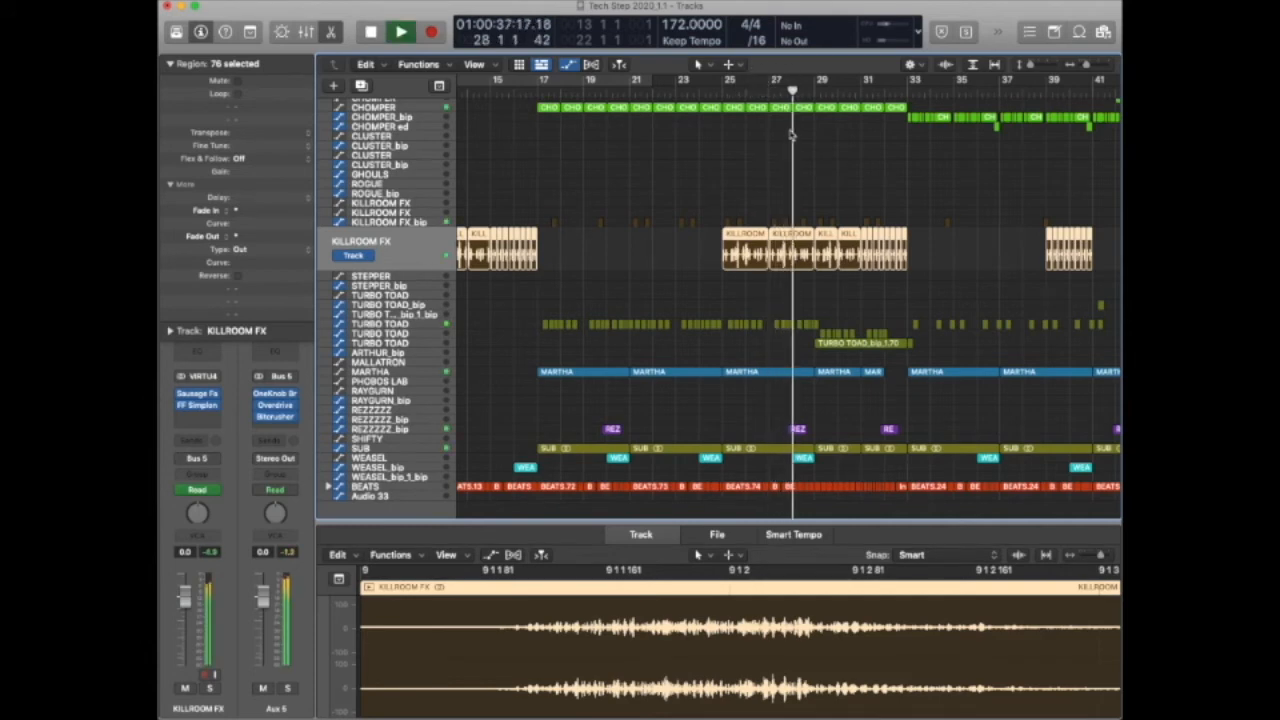
Look over the whole arrangement during playback, from the bottom tracks up to NOMAD, and focus on bars 25 to 61.
{"action": "scroll", "coordinate": [788, 160], "scroll_direction": "right", "scroll_amount": 2}
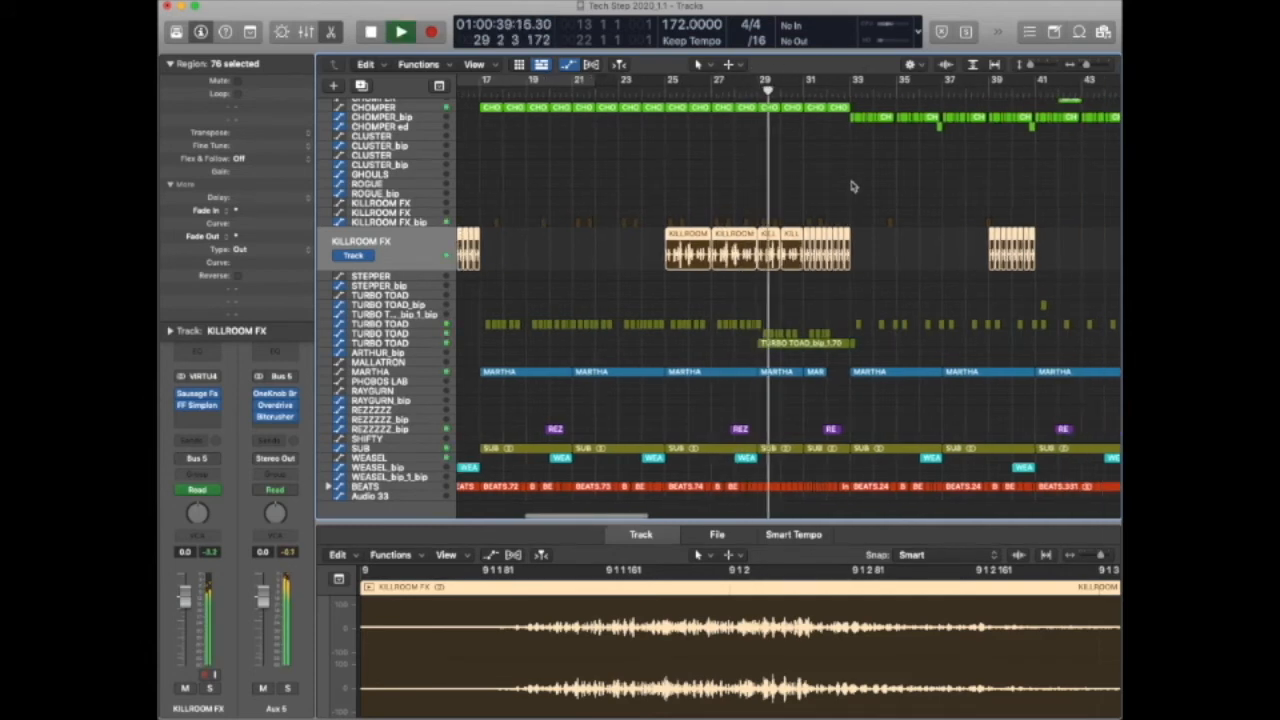
{"action": "key", "text": "ctrl+z"}
{"action": "key", "text": "super+Left"}
{"action": "key", "text": "super+Left"}
{"action": "key", "text": "super+Left"}
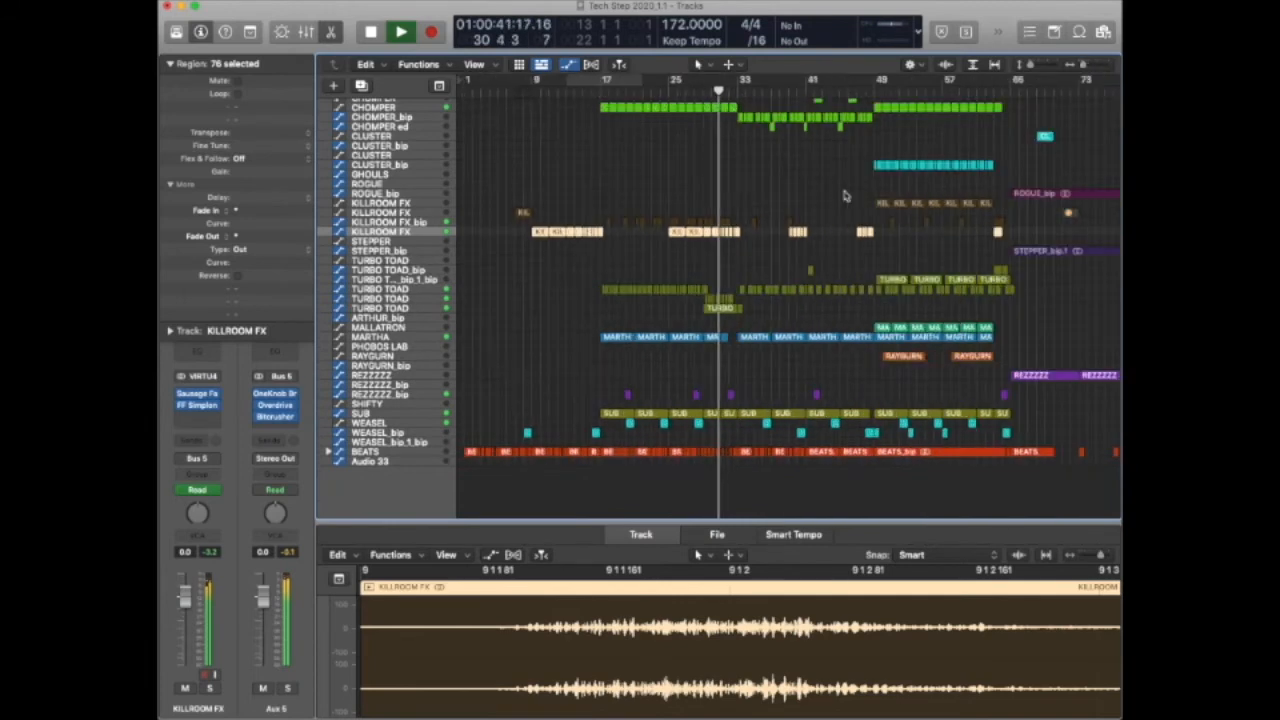
{"action": "scroll", "coordinate": [843, 196], "scroll_direction": "up", "scroll_amount": 5}
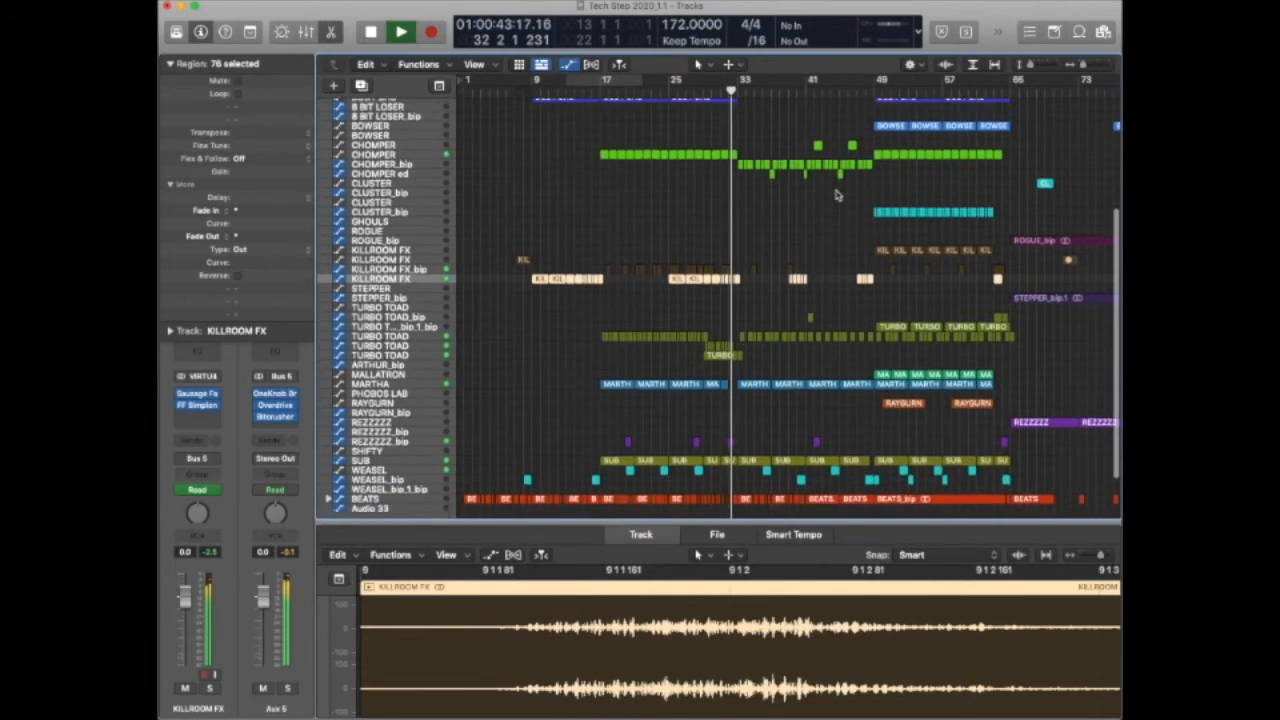
{"action": "scroll", "coordinate": [838, 195], "scroll_direction": "up", "scroll_amount": 10}
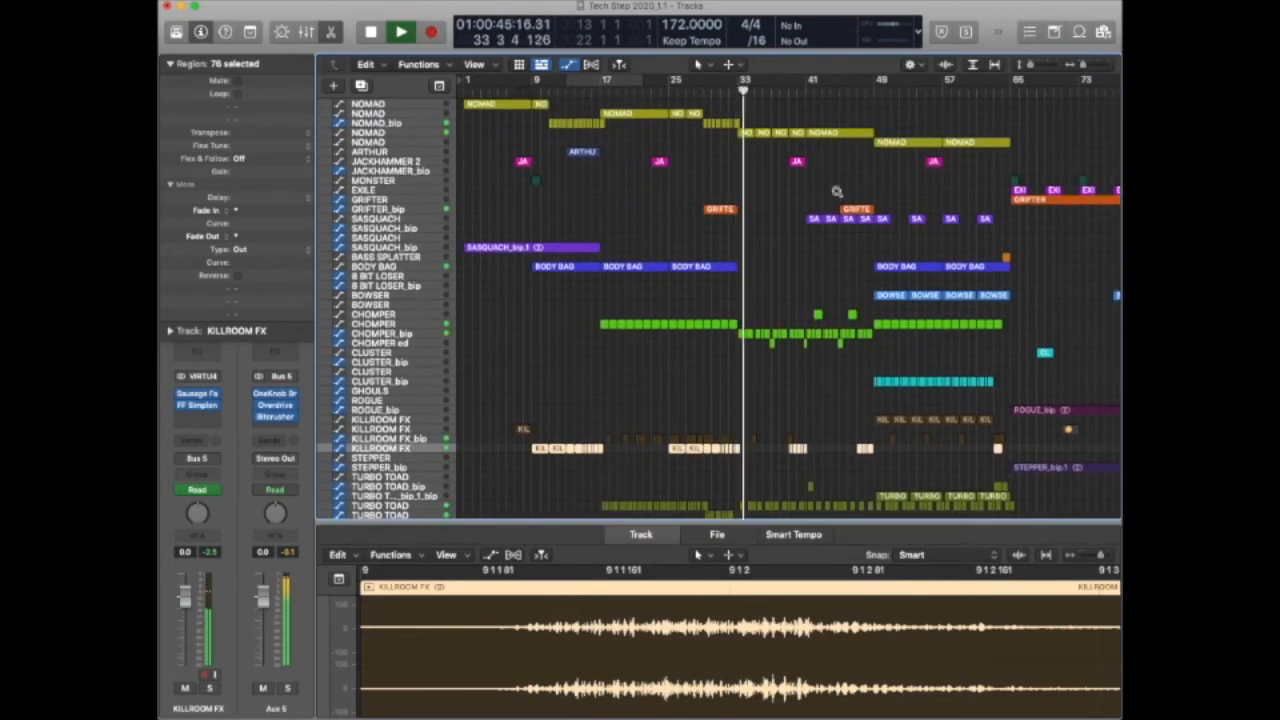
{"action": "key", "text": "super+Right"}
{"action": "key", "text": "super+Right"}
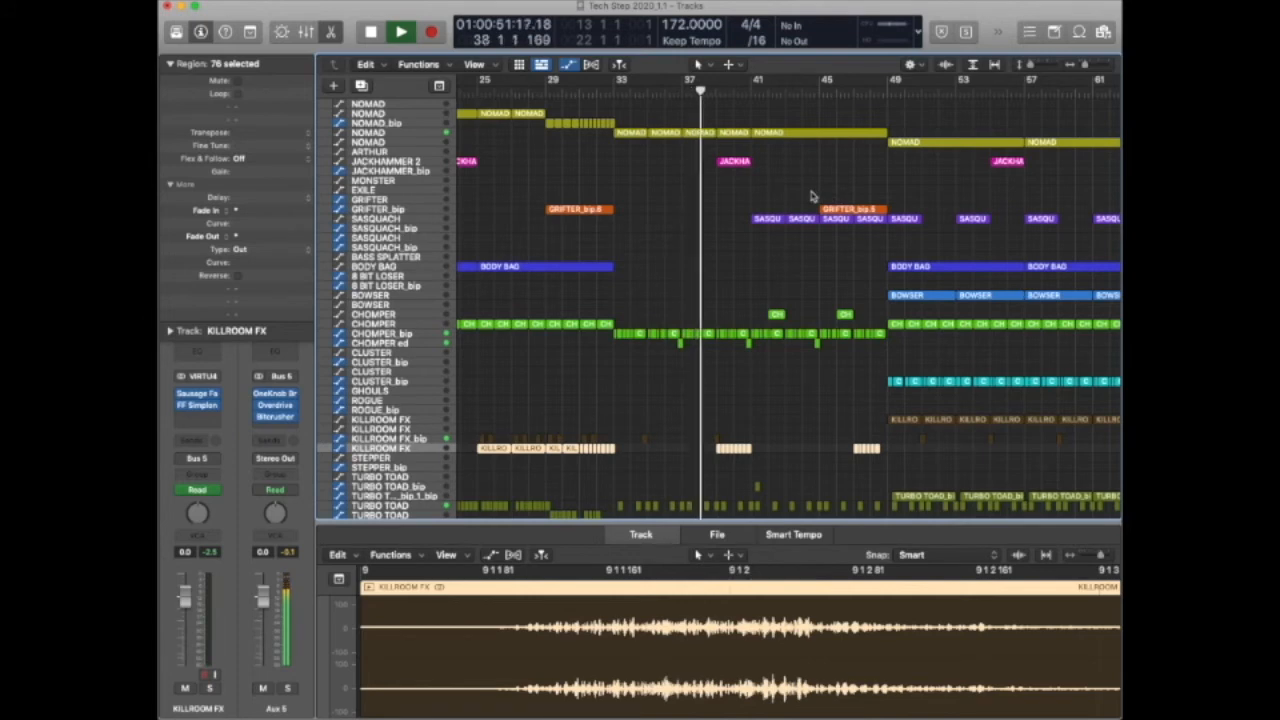
Keep listening to the full arrangement up to bar 41 and stop playback.
{"action": "scroll", "coordinate": [812, 196], "scroll_direction": "down", "scroll_amount": 3}
{"action": "scroll", "coordinate": [812, 196], "scroll_direction": "up", "scroll_amount": 3}
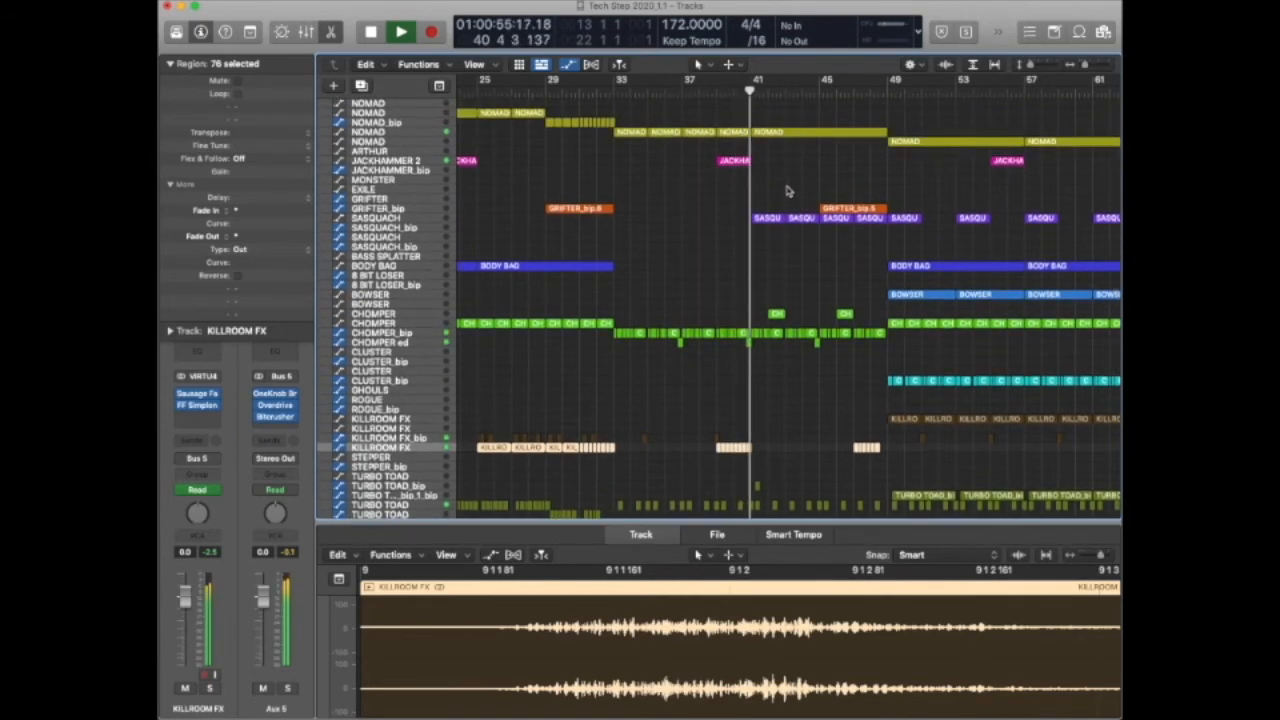
{"action": "key", "text": "space"}
Select the NOMAD track with regions from bar 33, cycle bars 33 to 42, and play it soloed.
{"action": "left_click", "coordinate": [386, 135]}
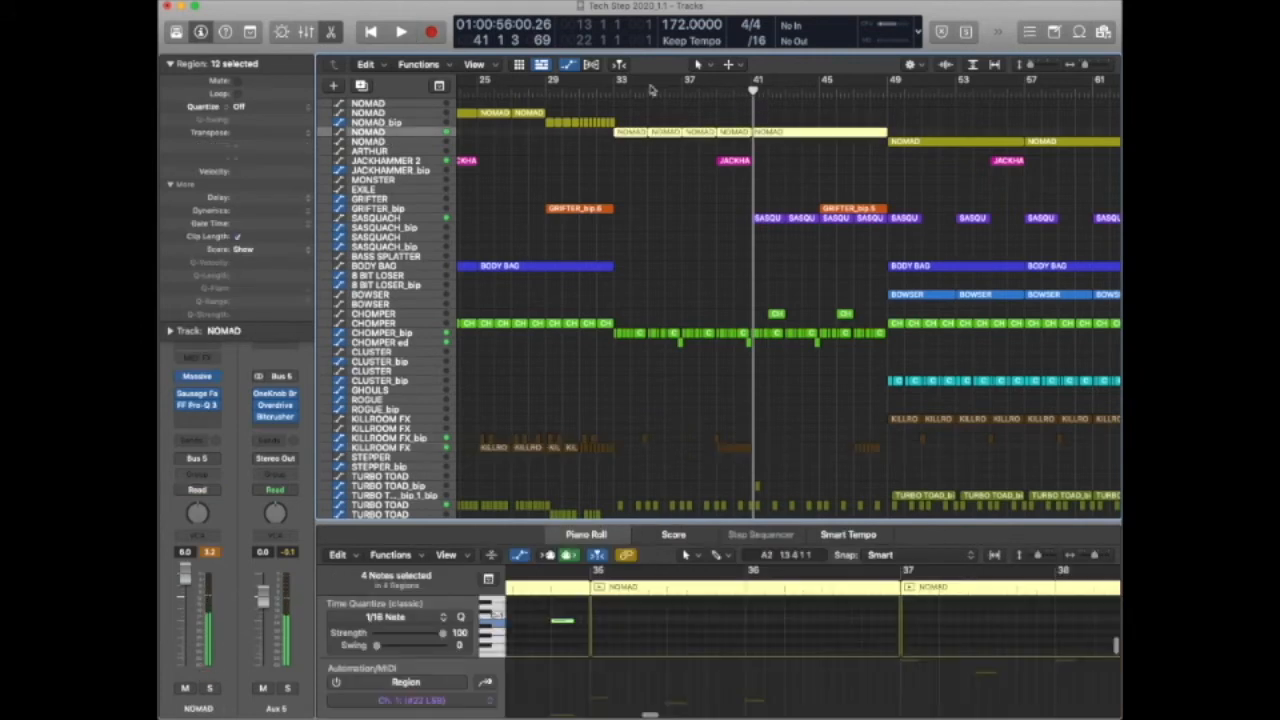
{"action": "left_click_drag", "start_coordinate": [617, 80], "coordinate": [765, 81]}
{"action": "key", "text": "ctrl+z"}
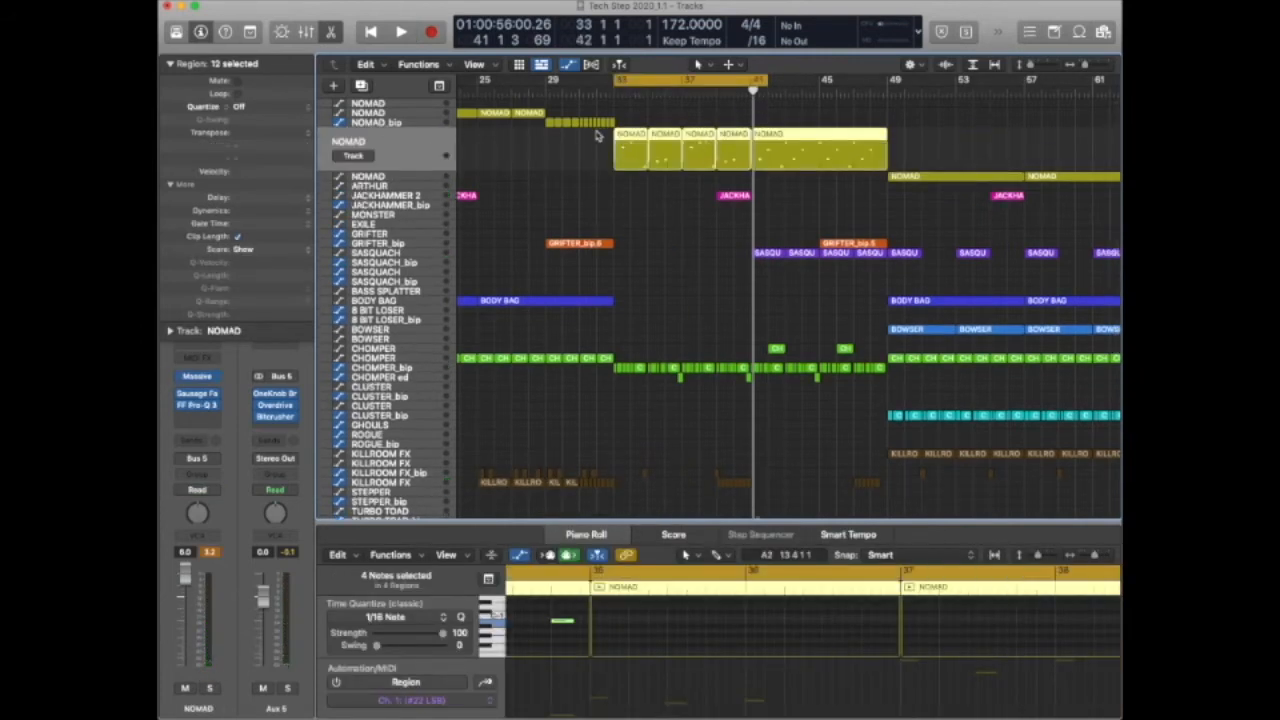
{"action": "key", "text": "s"}
{"action": "key", "text": "space"}
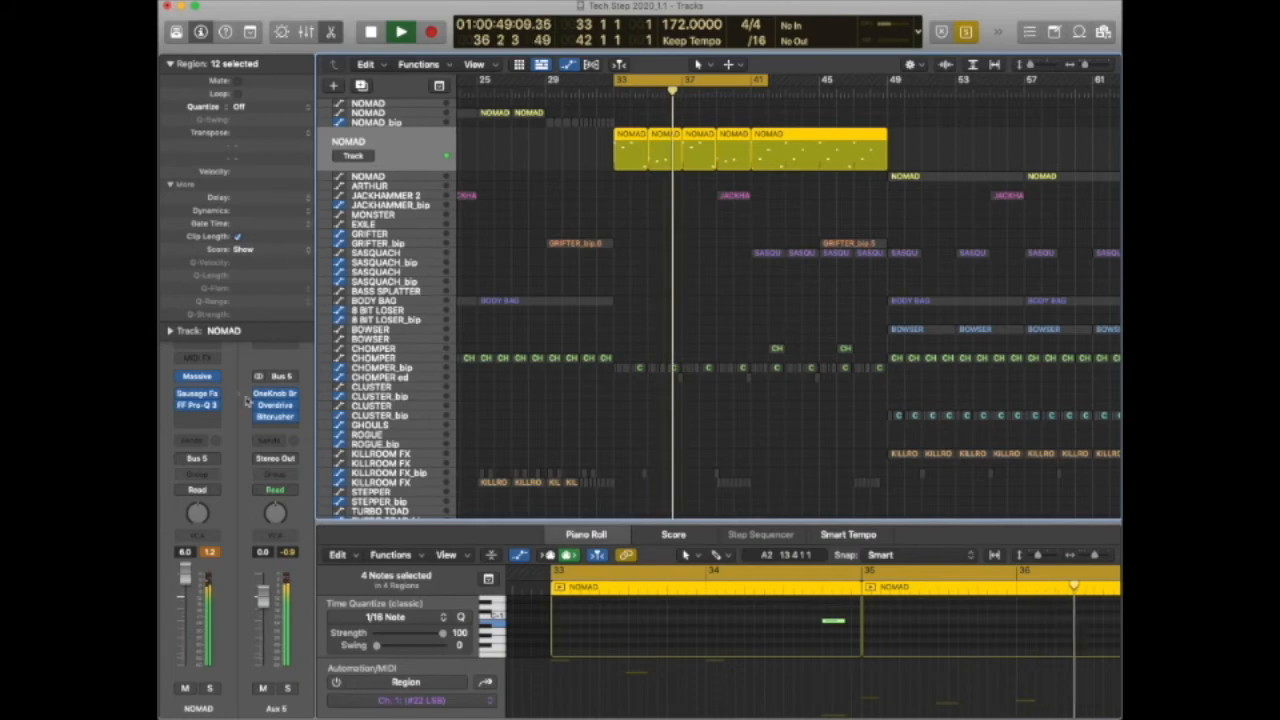
{"action": "key", "text": "space"}
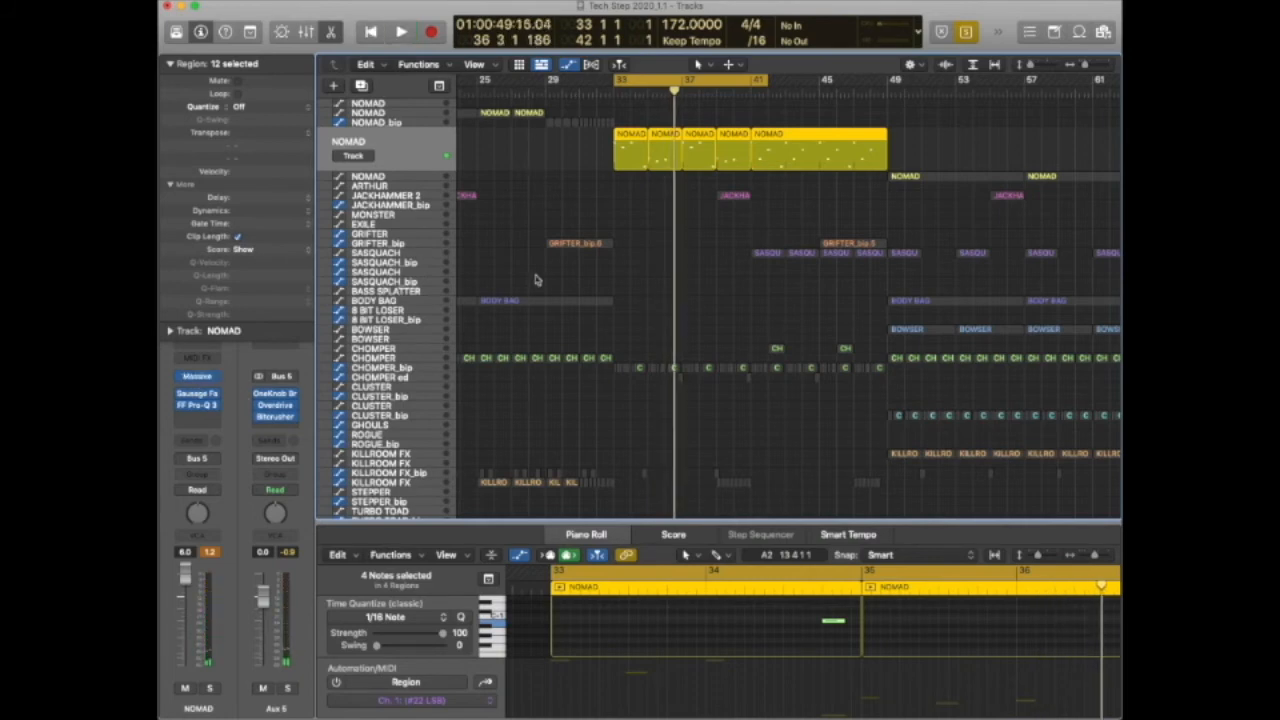
Select the CHOMPER_bip track's regions in the cycled section and play them soloed from bar 33.
{"action": "scroll", "coordinate": [656, 232], "scroll_direction": "down", "scroll_amount": 4}
{"action": "left_click", "coordinate": [416, 320]}
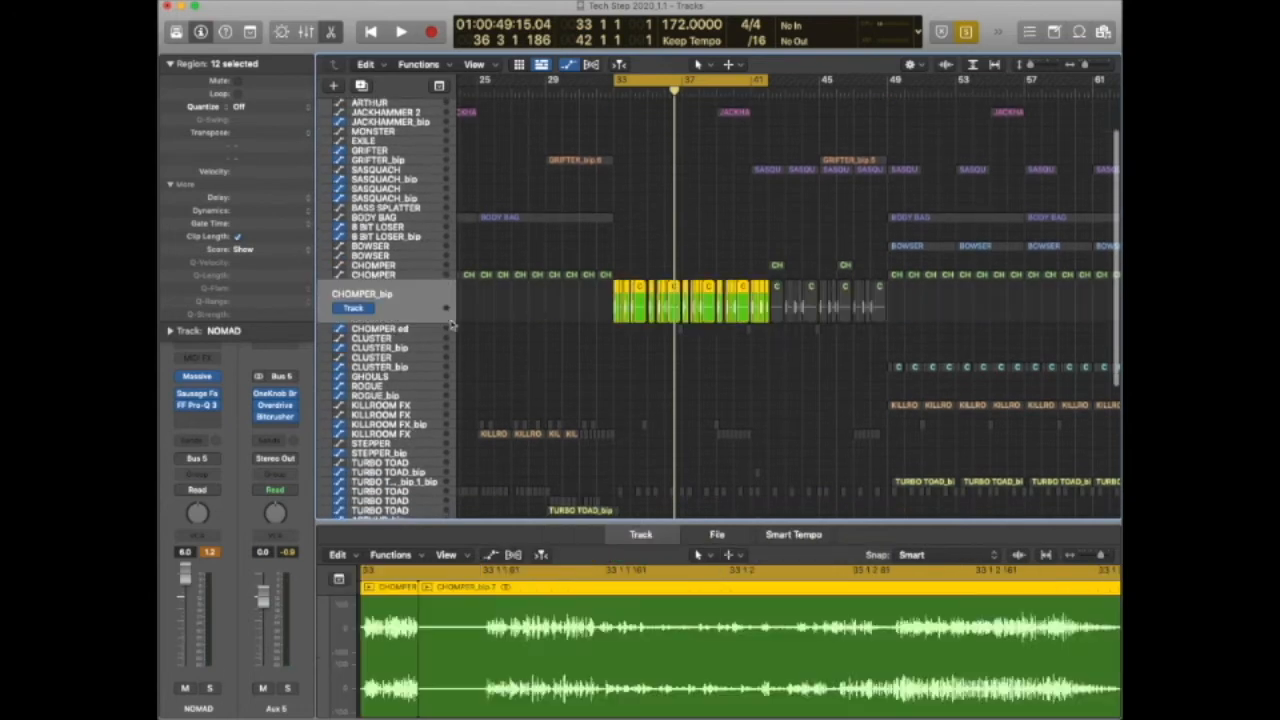
{"action": "key", "text": "space"}
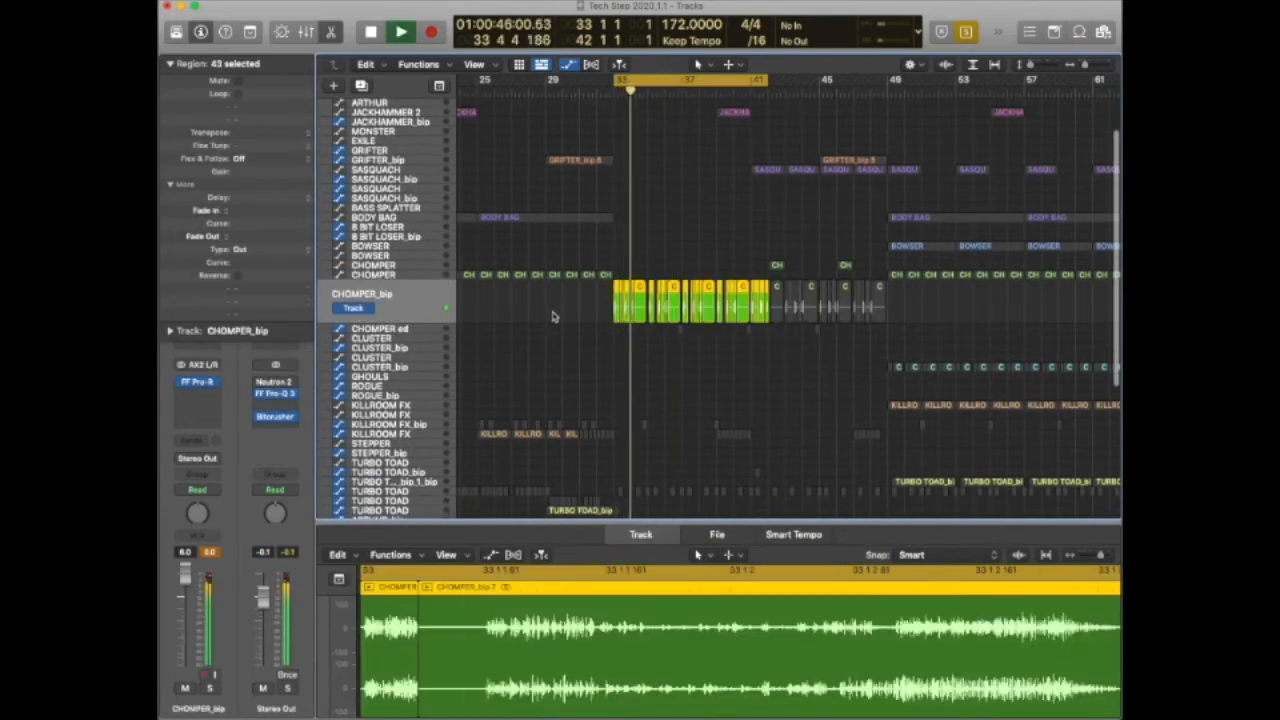
{"action": "key", "text": "space"}
Examine the chopped CHOMPER_bip audio regions up close from bar 33 and across the cycled section.
{"action": "key", "text": "super+Right"}
{"action": "key", "text": "super+Right"}
{"action": "key", "text": "super+Right"}
{"action": "key", "text": "super+Right"}
{"action": "key", "text": "super+Right"}
{"action": "key", "text": "super+Right"}
{"action": "key", "text": "super+Right"}
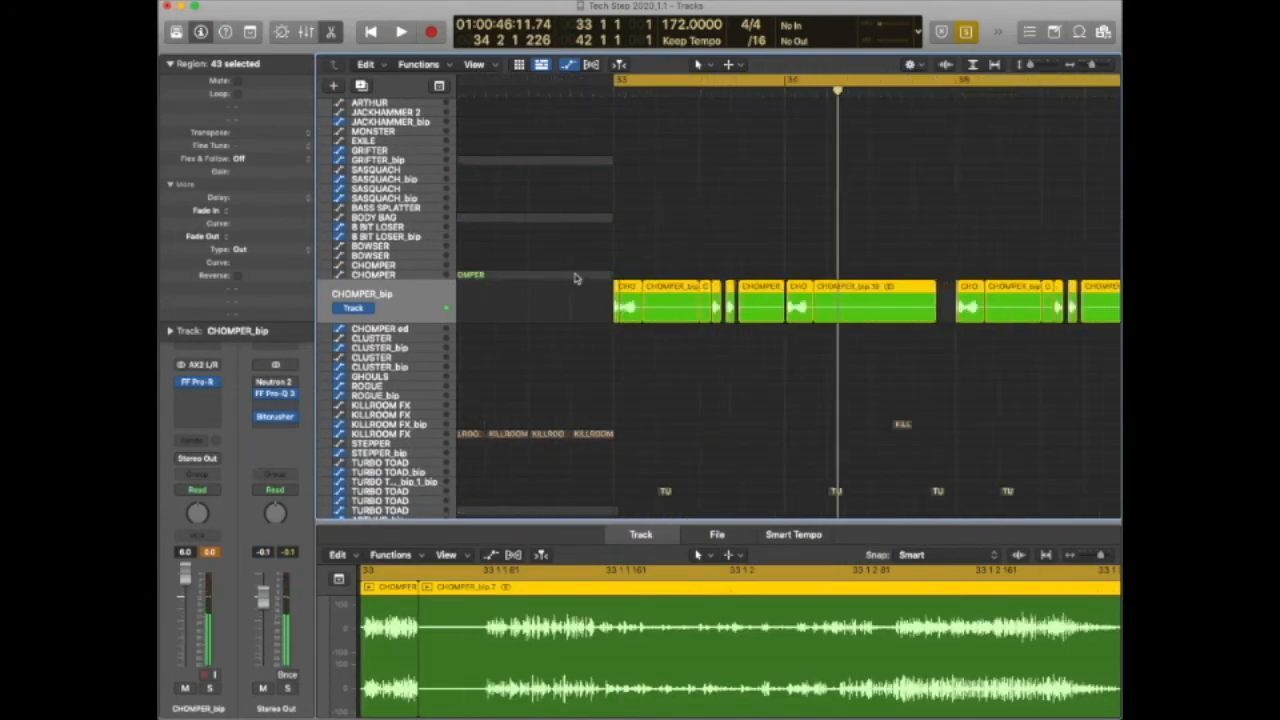
{"action": "key", "text": "super+Left"}
{"action": "key", "text": "super+Left"}
{"action": "key", "text": "super+Left"}
{"action": "key", "text": "super+Left"}
{"action": "key", "text": "super+Left"}
{"action": "key", "text": "super+Left"}
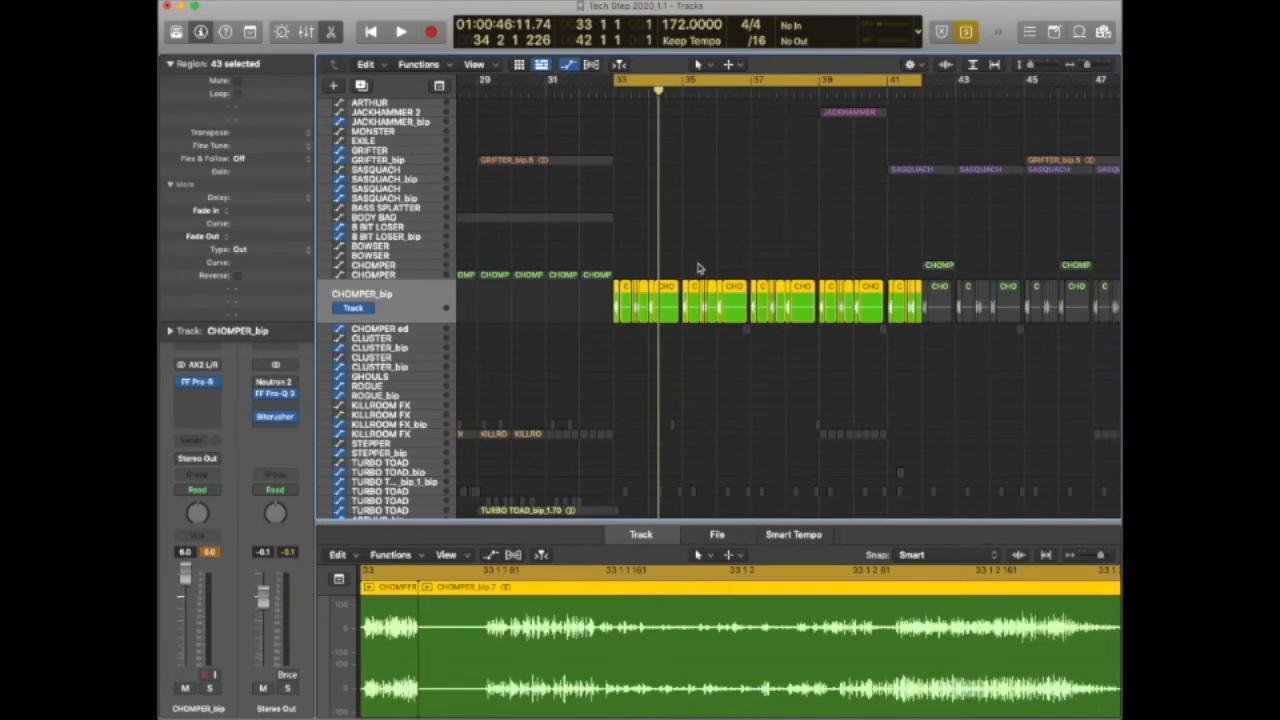
Select the CHOMPER ed track and play its audio edits soloed from around bar 36.
{"action": "left_click", "coordinate": [455, 330]}
{"action": "left_click", "coordinate": [737, 89]}
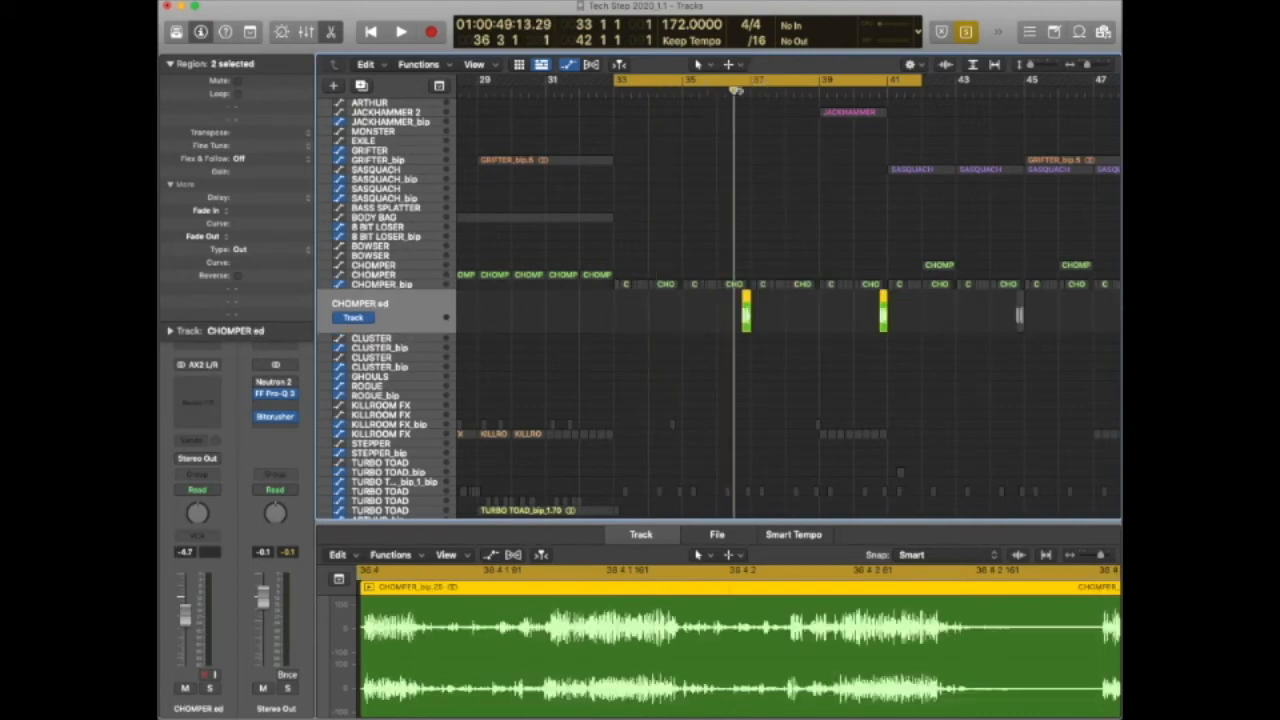
{"action": "key", "text": "space"}
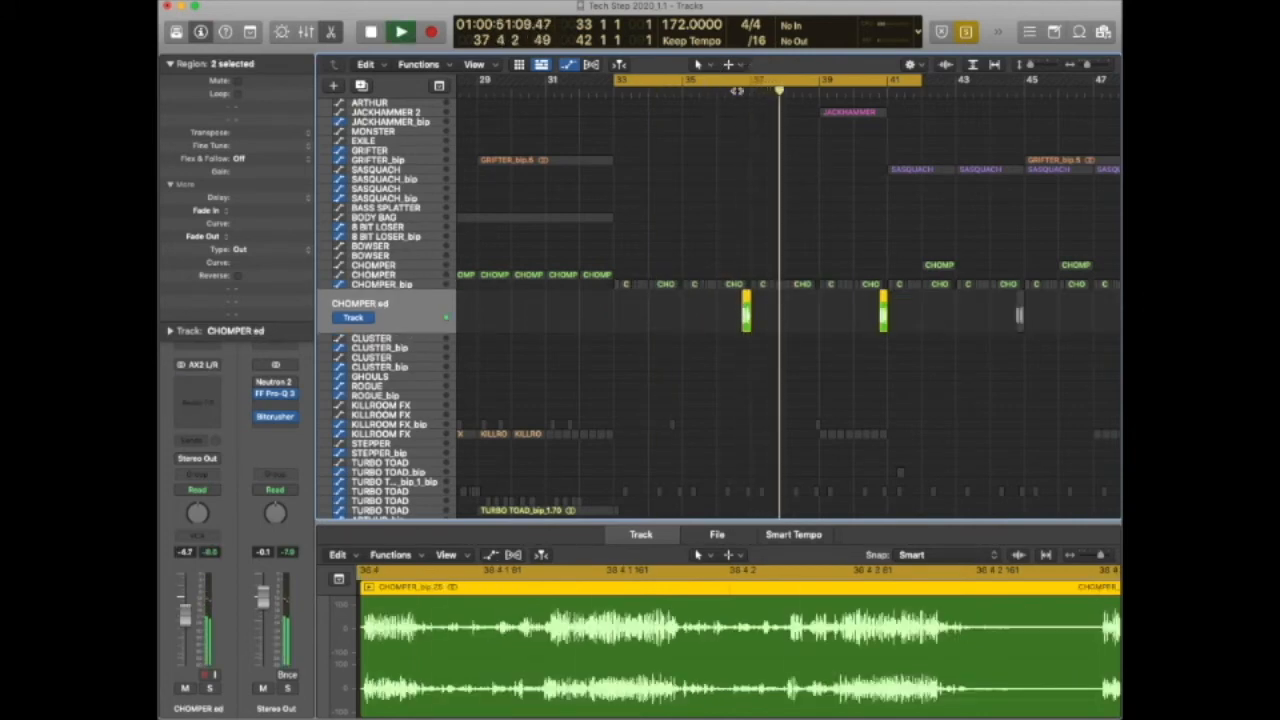
{"action": "key", "text": "space"}
Find the WEASEL tracks and play the WEASEL_bip audio region soloed from around bar 40.
{"action": "scroll", "coordinate": [729, 240], "scroll_direction": "down", "scroll_amount": 8}
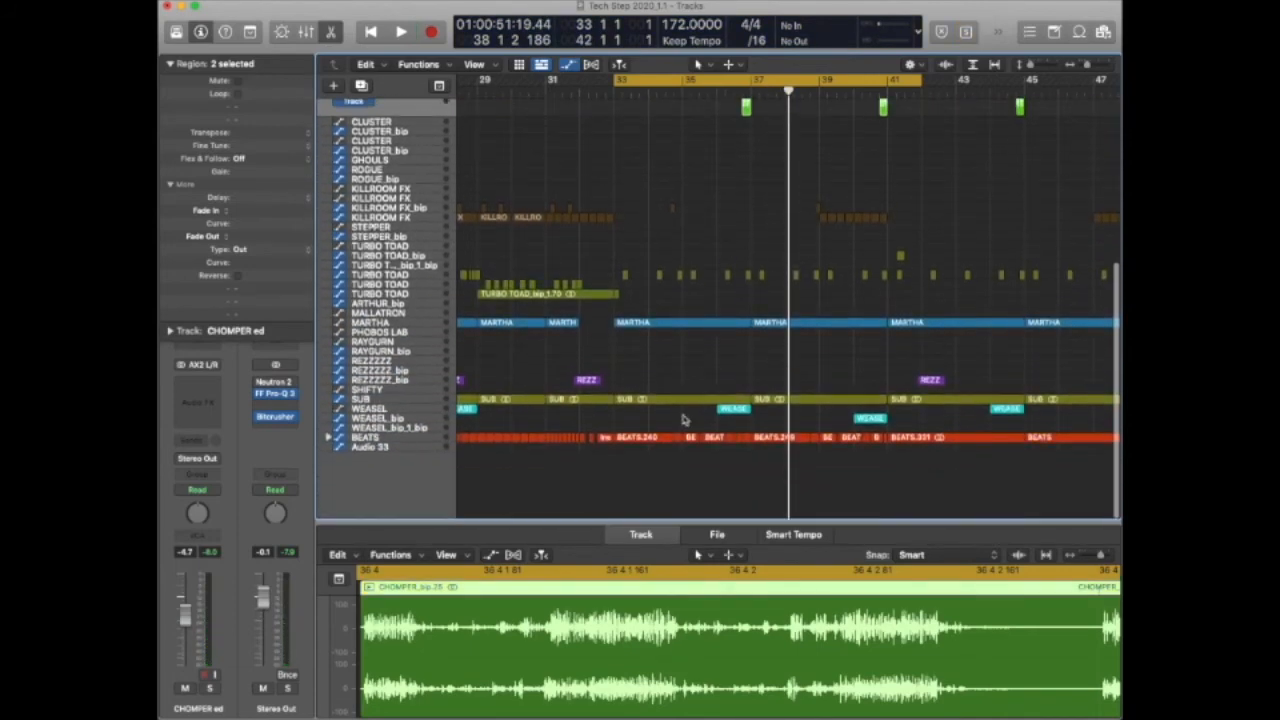
{"action": "left_click", "coordinate": [731, 410]}
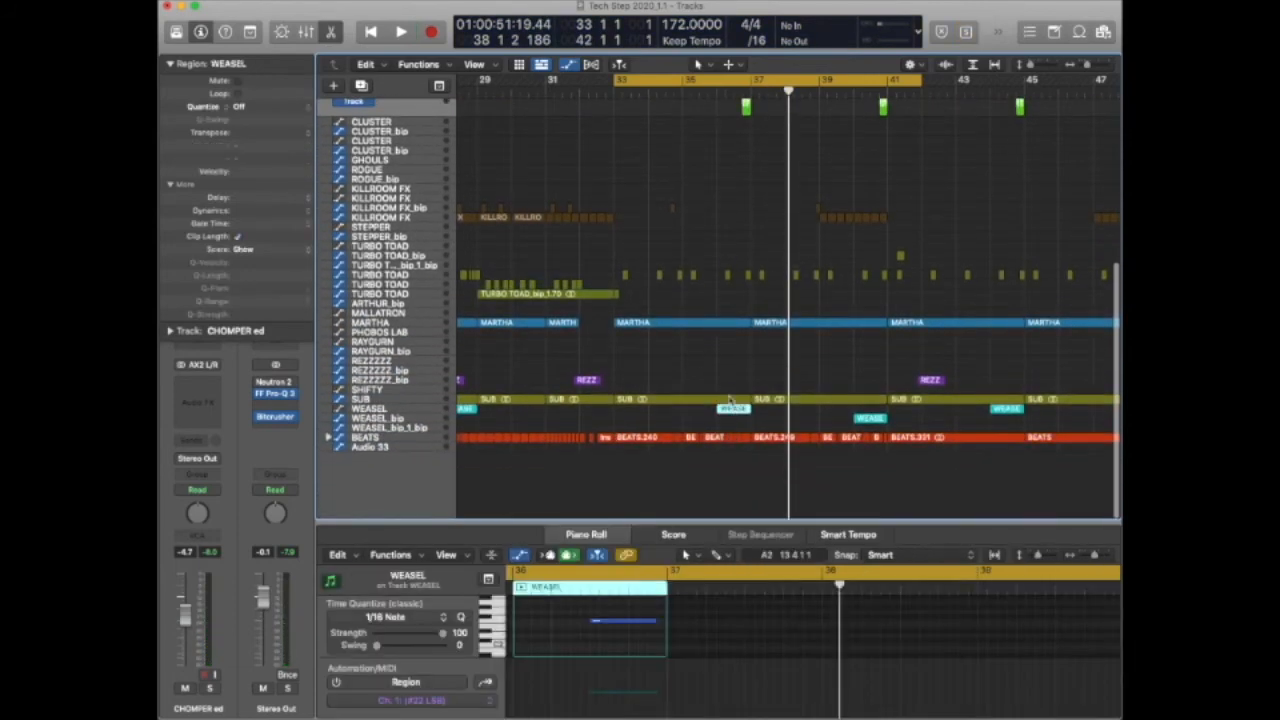
{"action": "scroll", "coordinate": [741, 344], "scroll_direction": "right", "scroll_amount": 3}
{"action": "left_click", "coordinate": [405, 418]}
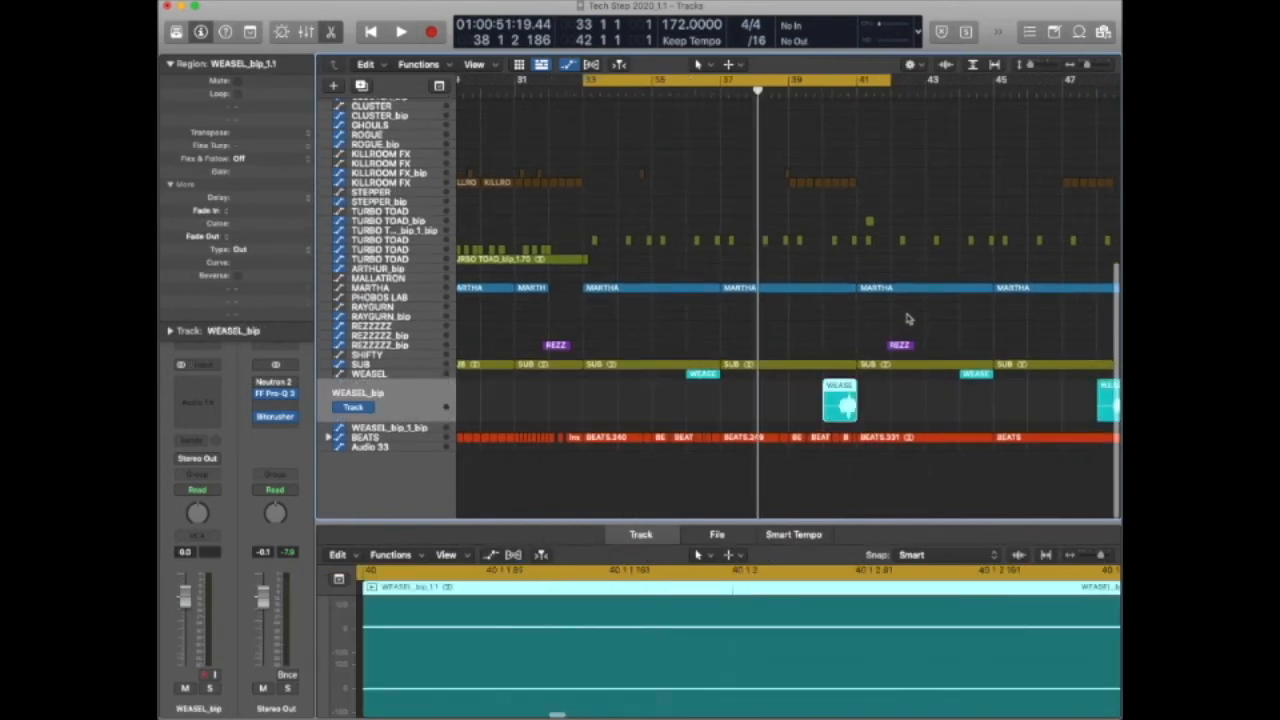
{"action": "left_click", "coordinate": [838, 88]}
{"action": "key", "text": "space"}
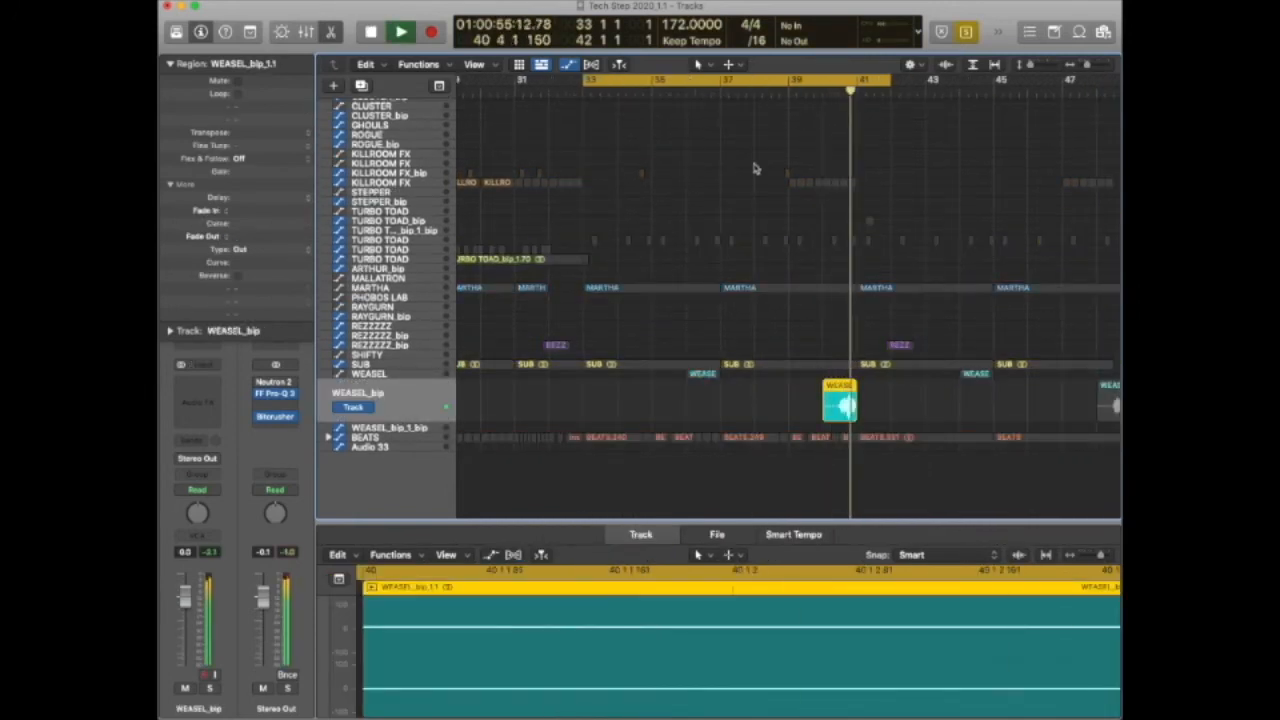
{"action": "key", "text": "space"}
Select the WEASEL MIDI region at bar 36 and play it soloed.
{"action": "left_click", "coordinate": [706, 374]}
{"action": "left_click", "coordinate": [693, 90]}
{"action": "key", "text": "space"}
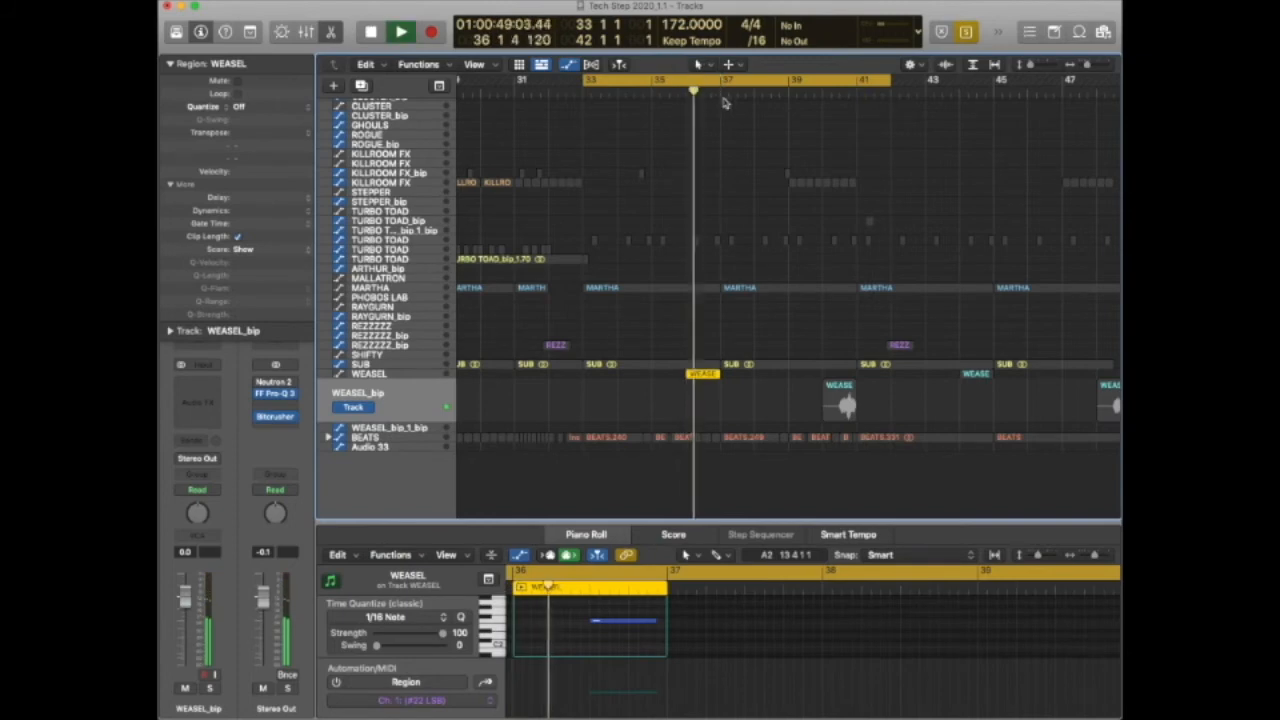
Select the KILLROOM FX audio regions between bars 39 and 41 and play them soloed.
{"action": "scroll", "coordinate": [754, 169], "scroll_direction": "right", "scroll_amount": 8}
{"action": "key", "text": "ctrl+s"}
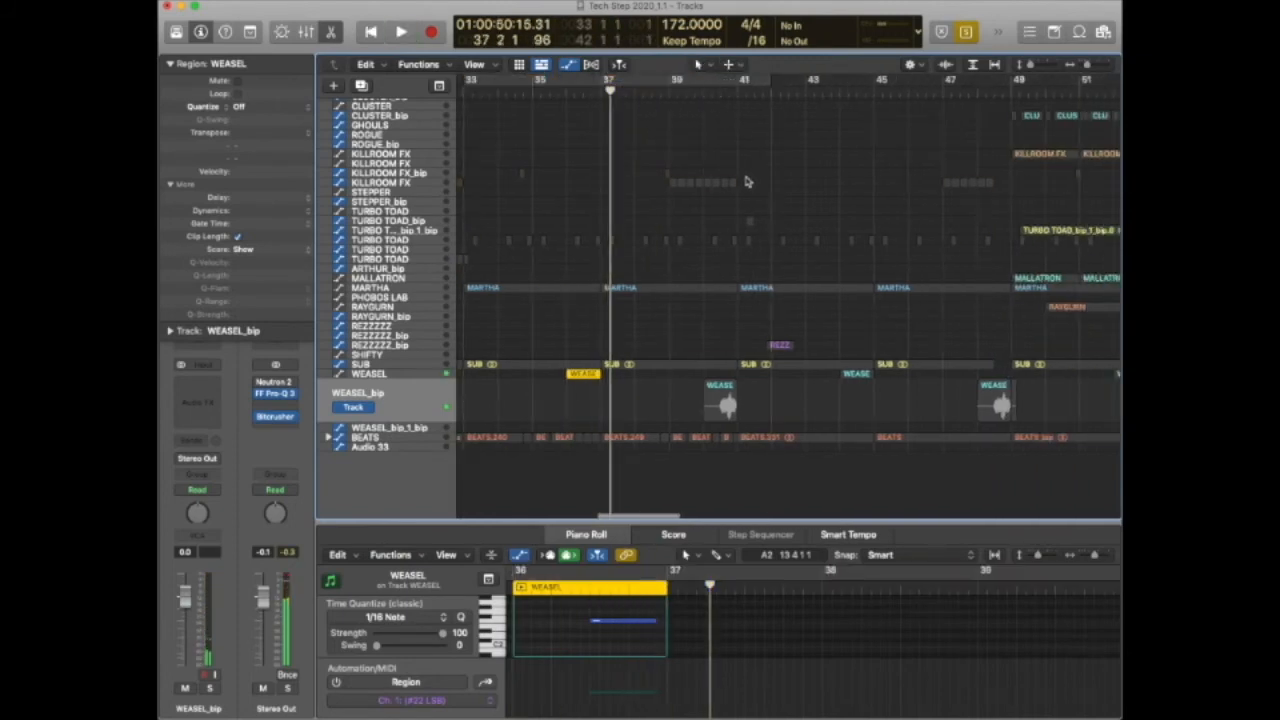
{"action": "left_click_drag", "start_coordinate": [743, 186], "coordinate": [663, 185]}
{"action": "key", "text": "ctrl+s"}
{"action": "left_click", "coordinate": [672, 88]}
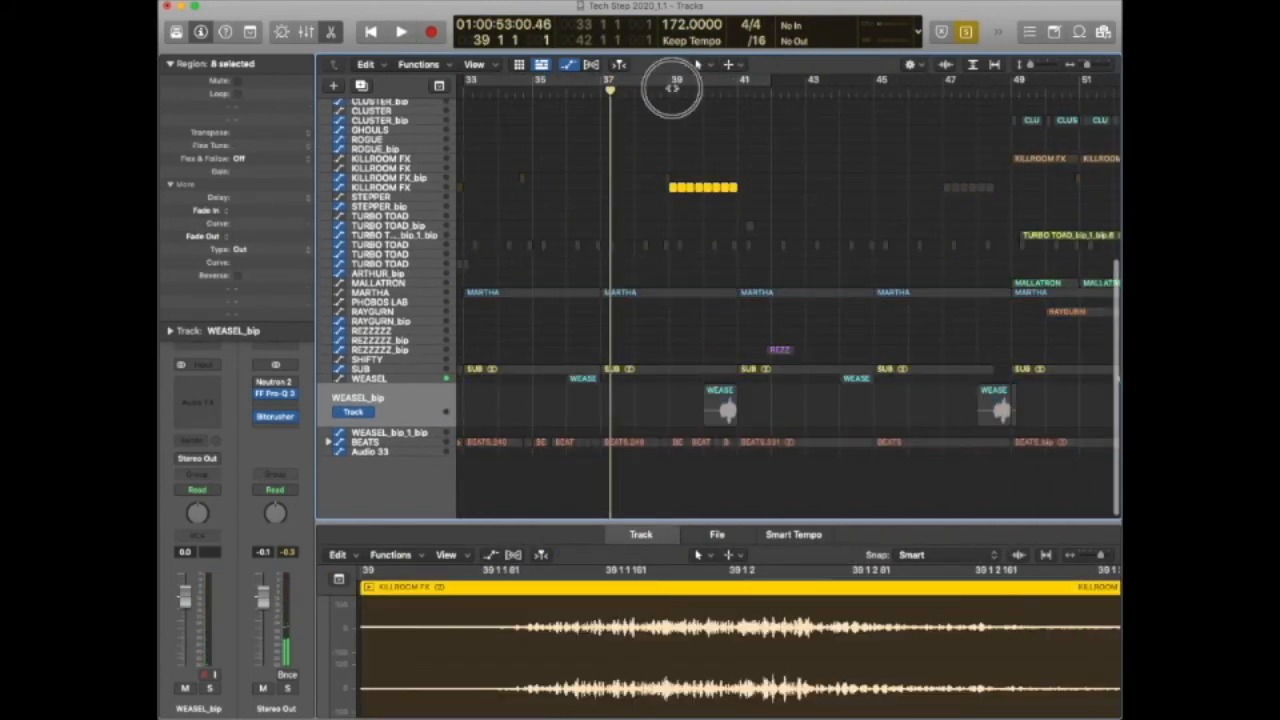
{"action": "key", "text": "space"}
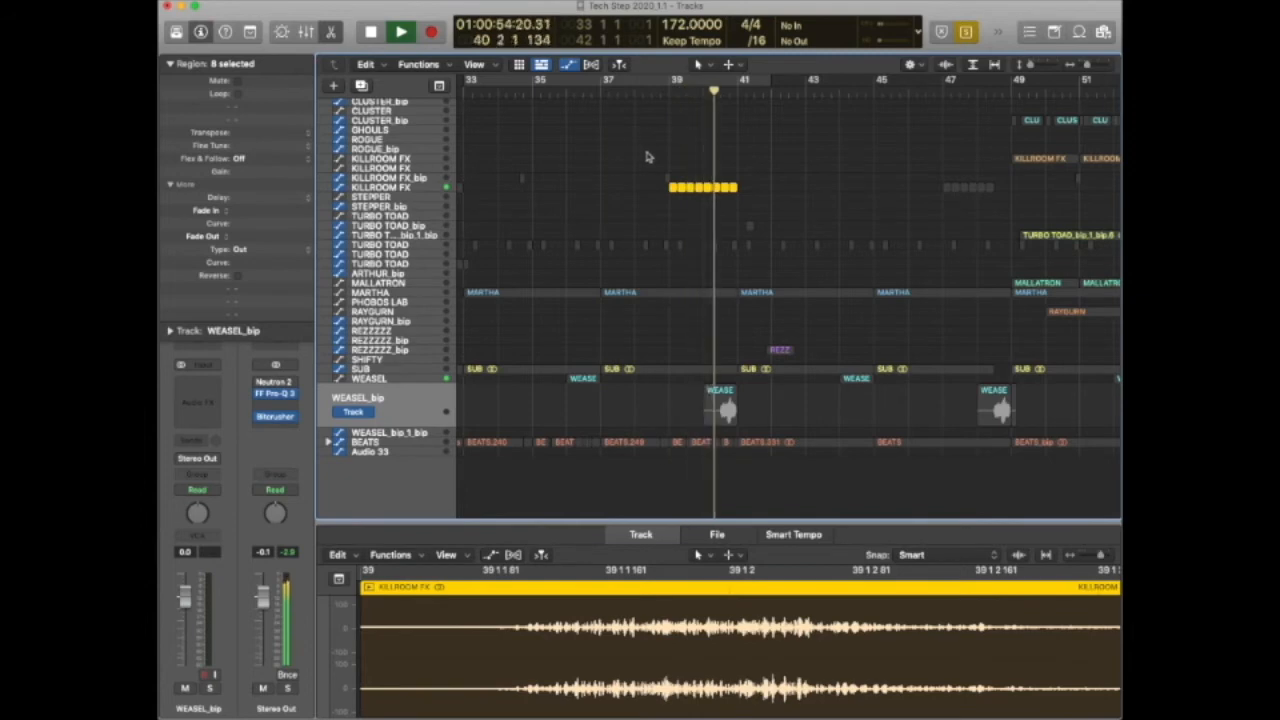
{"action": "key", "text": "space"}
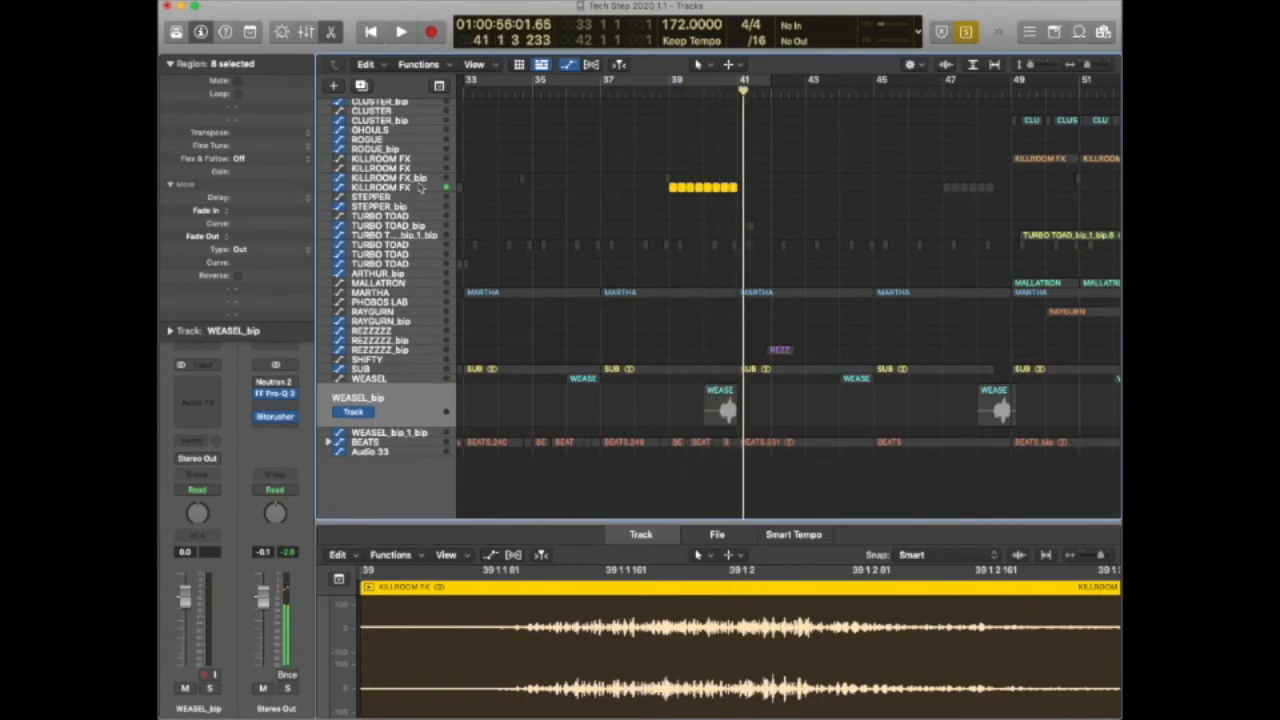
Turn off solo, clear the region selection, and look over all tracks from bar 33 to about bar 63.
{"action": "scroll", "coordinate": [755, 203], "scroll_direction": "up", "scroll_amount": 10}
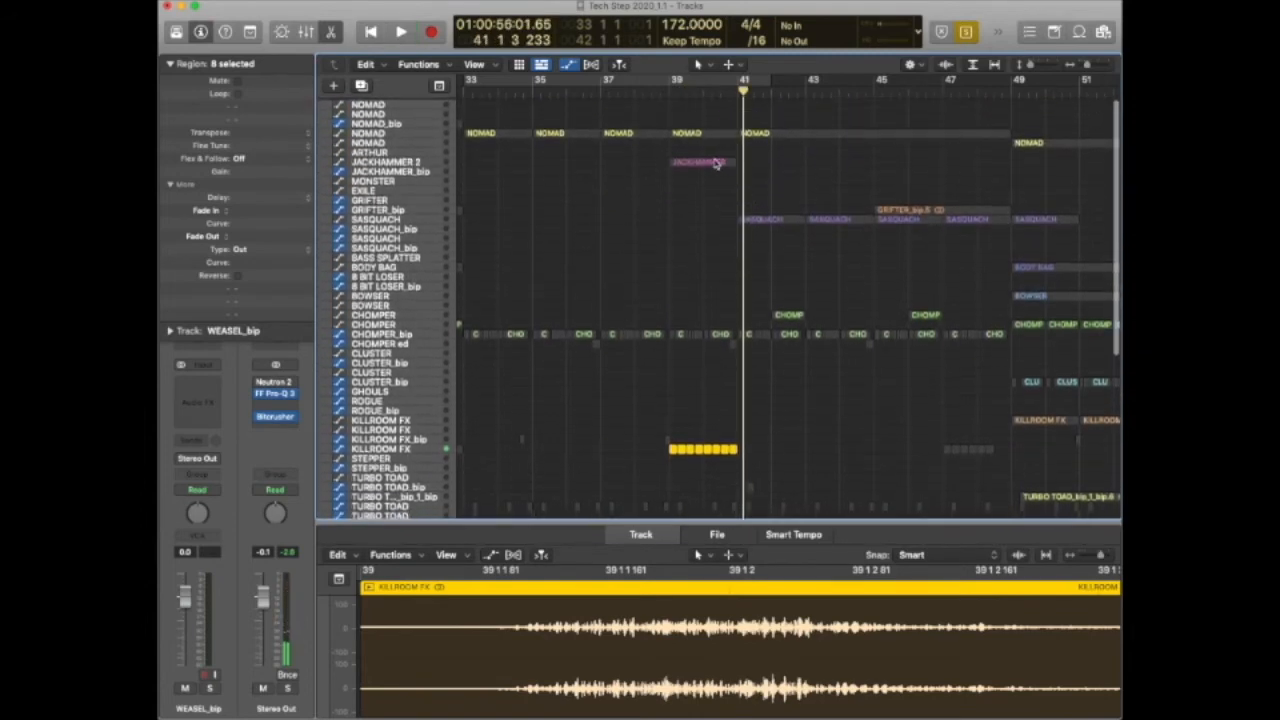
{"action": "key", "text": "ctrl+s"}
{"action": "left_click", "coordinate": [709, 189]}
{"action": "scroll", "coordinate": [709, 189], "scroll_direction": "down", "scroll_amount": 3}
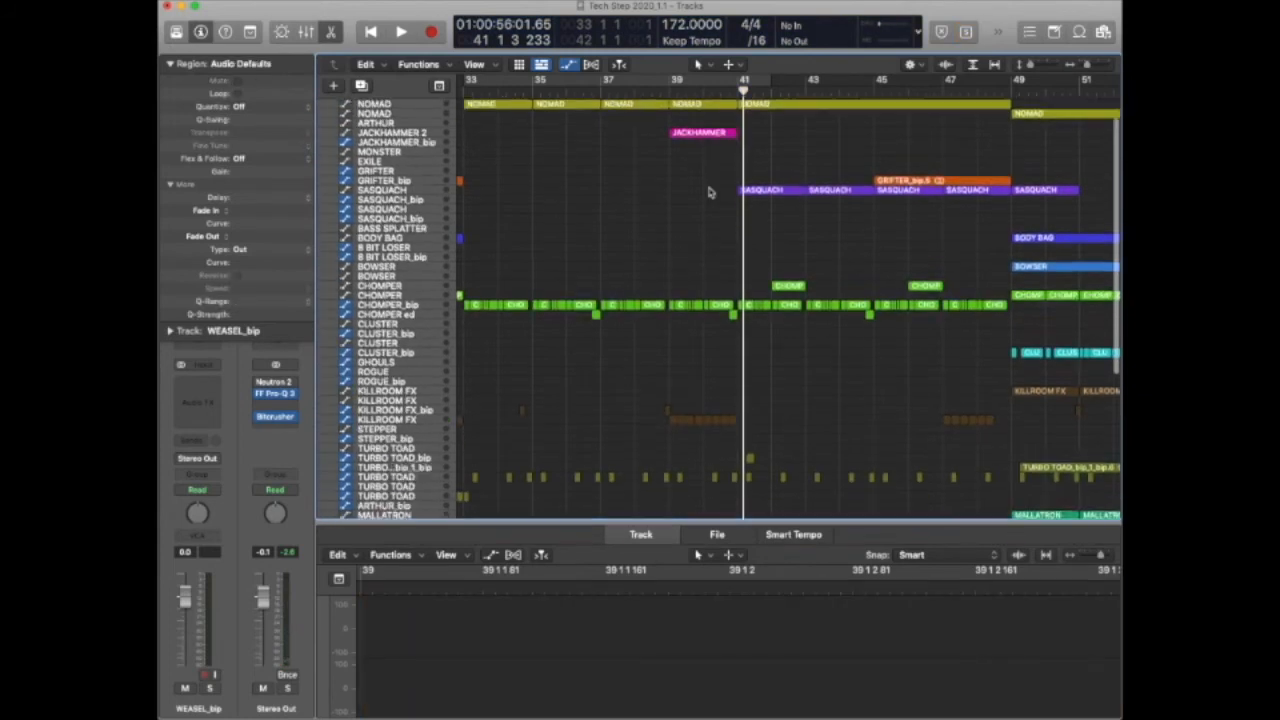
{"action": "scroll", "coordinate": [710, 185], "scroll_direction": "down", "scroll_amount": 10}
{"action": "scroll", "coordinate": [712, 180], "scroll_direction": "right", "scroll_amount": 3}
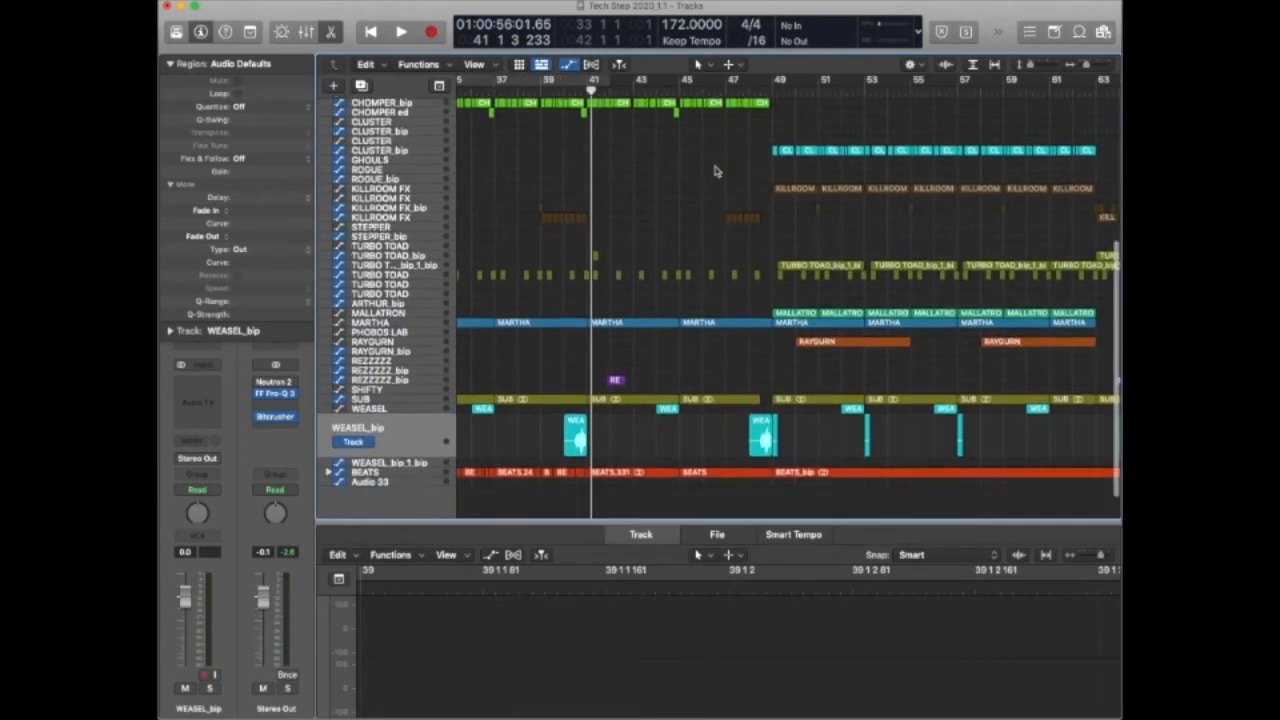
{"action": "scroll", "coordinate": [714, 171], "scroll_direction": "left", "scroll_amount": 2}
{"action": "scroll", "coordinate": [714, 171], "scroll_direction": "up", "scroll_amount": 10}
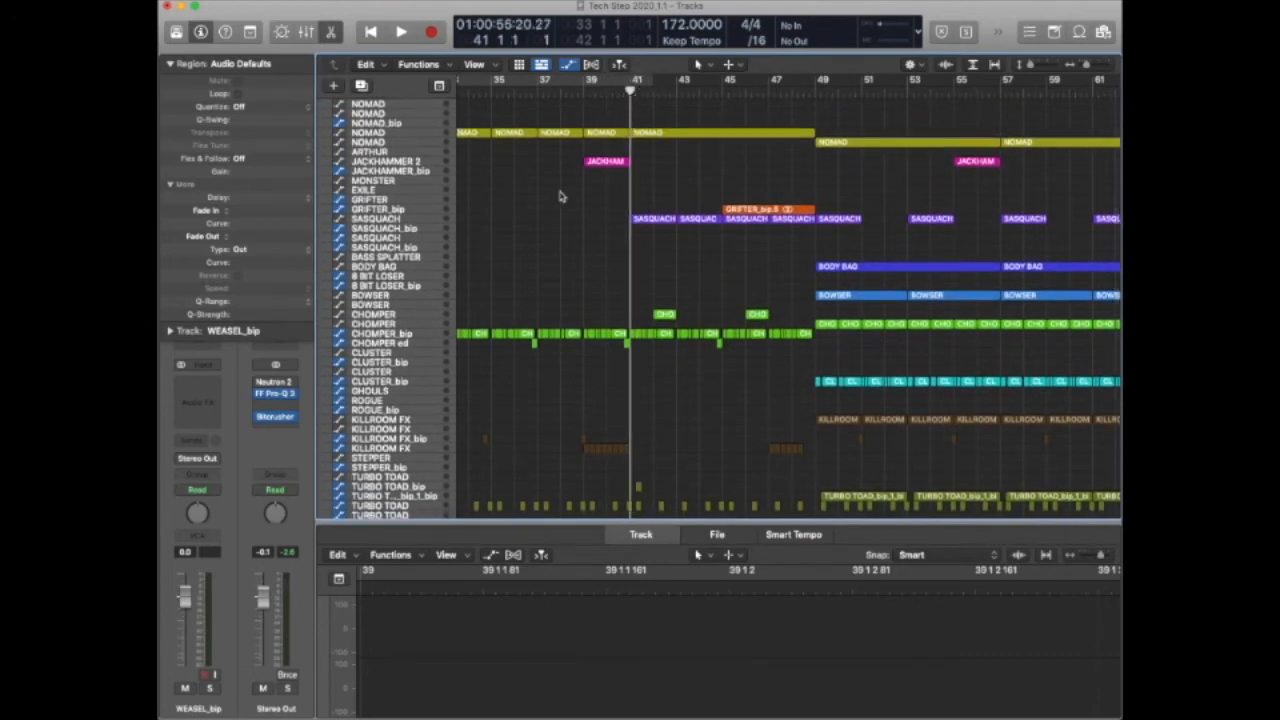
Select the SASQUACH track with regions from bar 41, cycle bars 41 to 45, and play it soloed.
{"action": "left_click", "coordinate": [412, 220]}
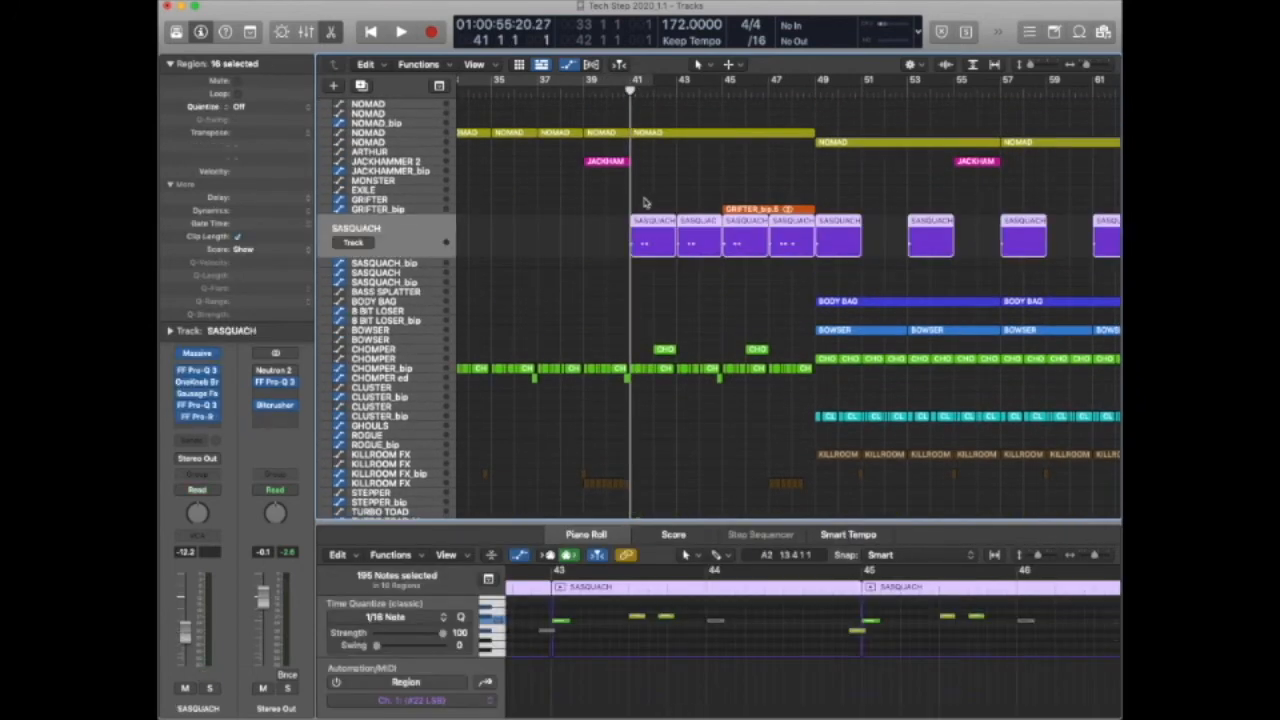
{"action": "left_click_drag", "start_coordinate": [640, 85], "coordinate": [722, 80]}
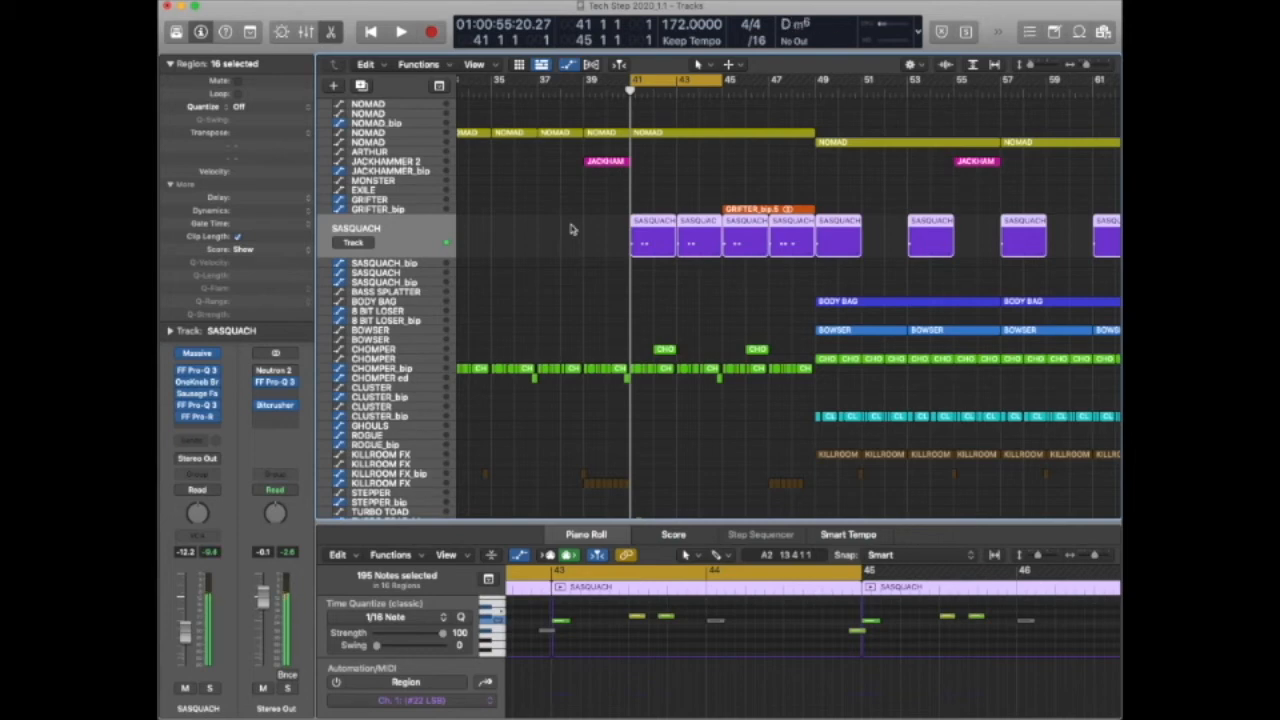
{"action": "key", "text": "ctrl+s"}
{"action": "key", "text": "space"}
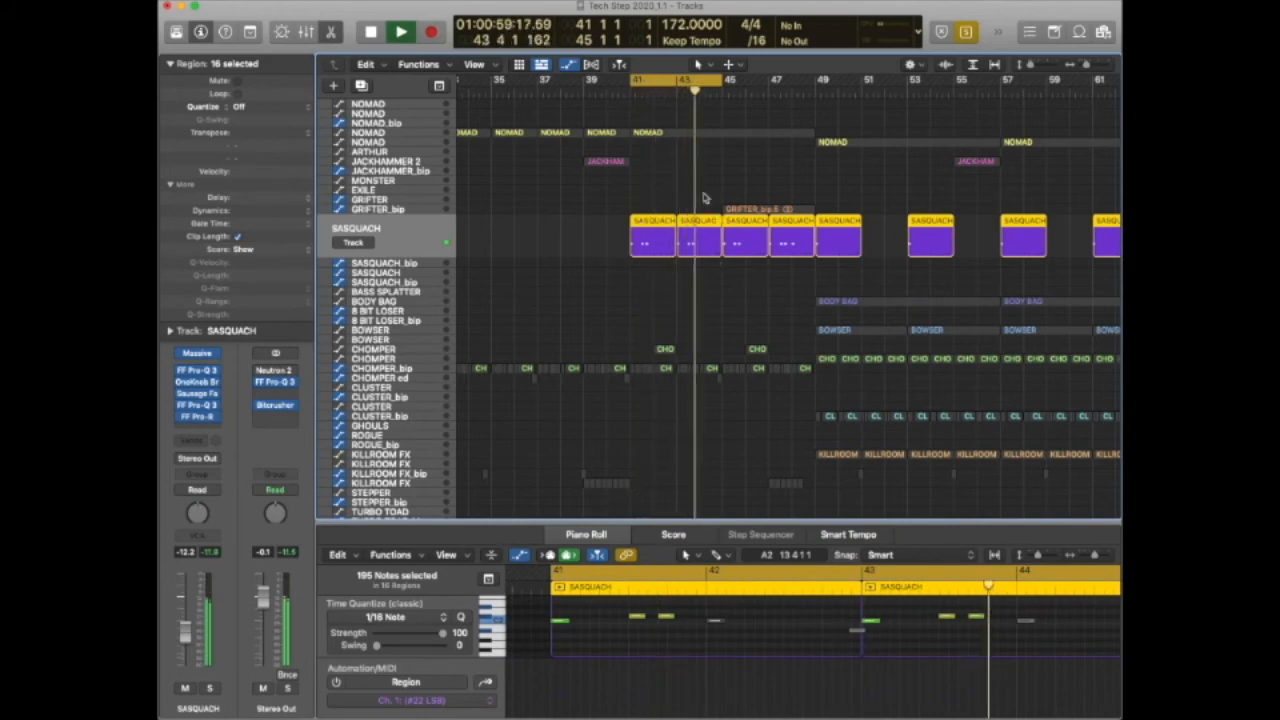
Turn off solo, play the full mix from bar 41, and switch off the cycle range.
{"action": "key", "text": "ctrl+s"}
{"action": "left_click", "coordinate": [630, 93]}
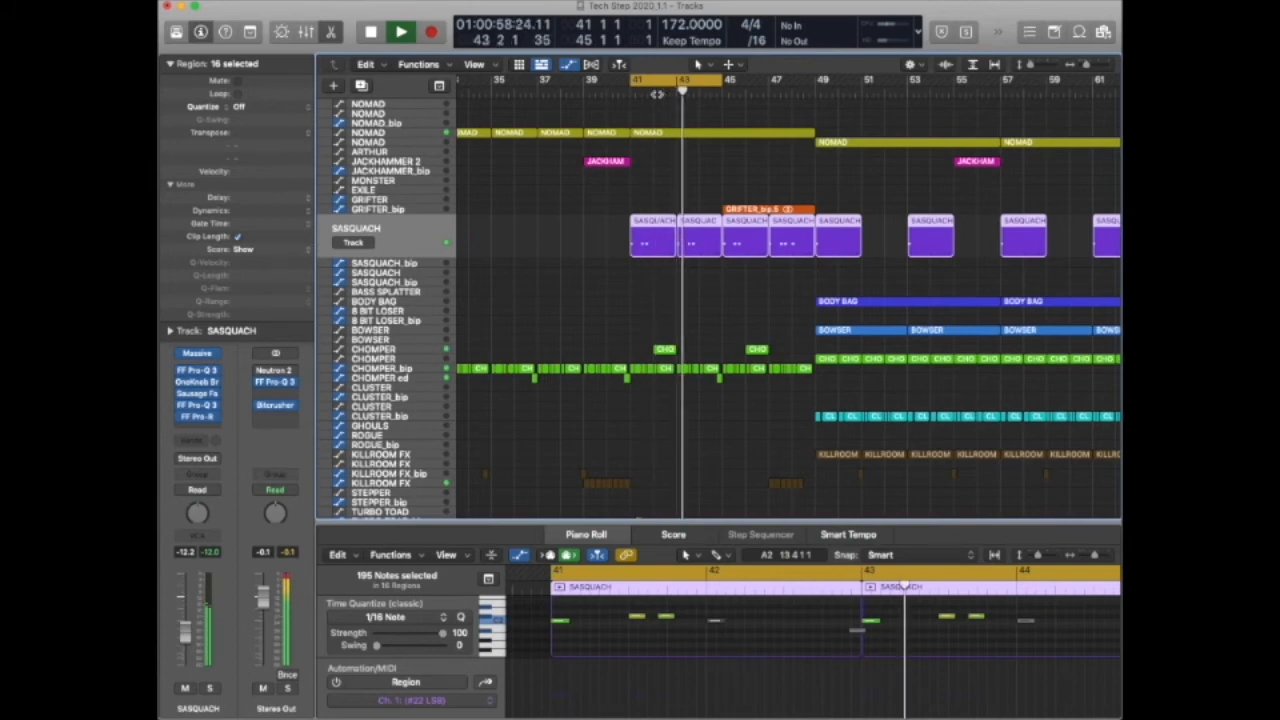
{"action": "left_click", "coordinate": [683, 80]}
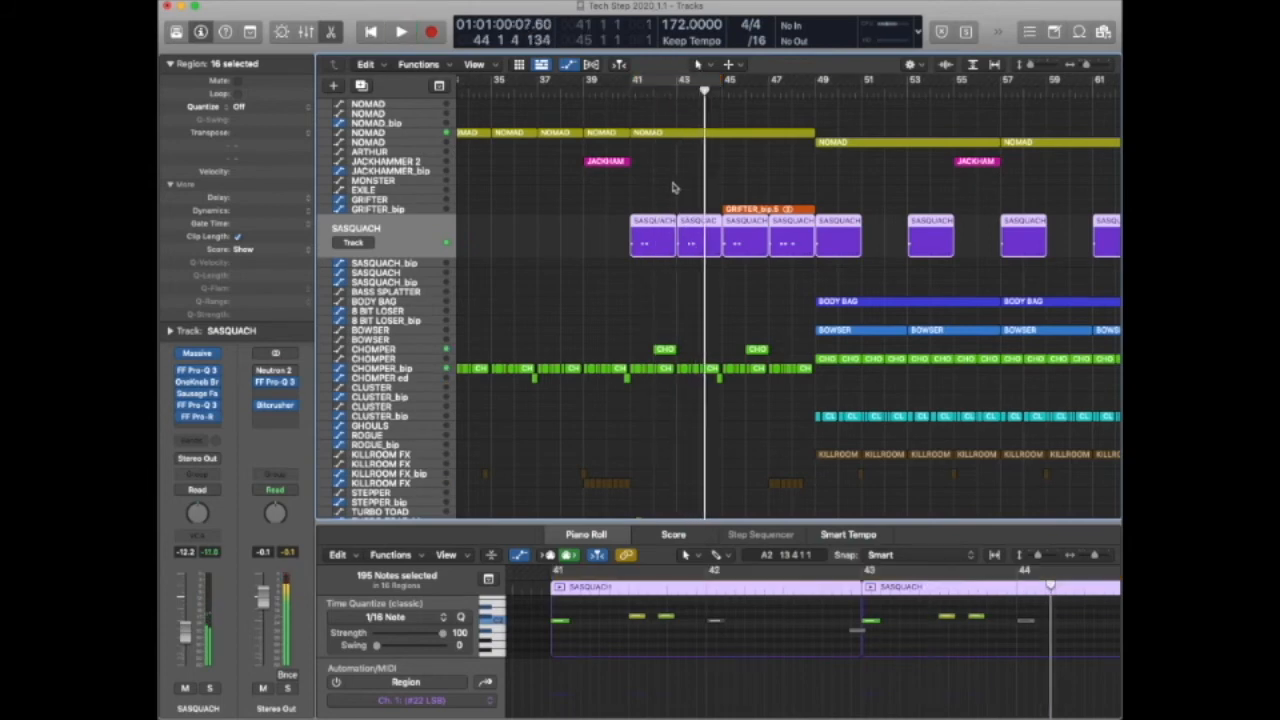
Select the GRIFTER_bip track's regions and play the one at bar 45 soloed.
{"action": "scroll", "coordinate": [674, 189], "scroll_direction": "right", "scroll_amount": 5}
{"action": "left_click", "coordinate": [416, 212]}
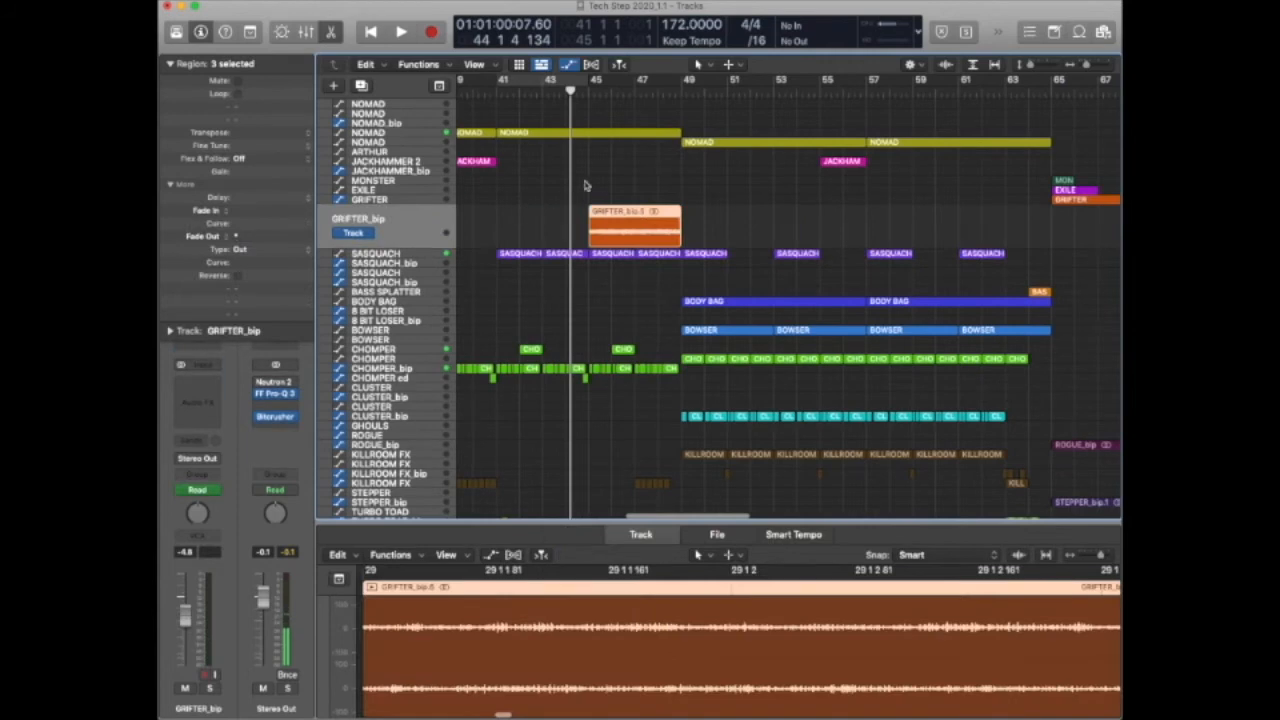
{"action": "scroll", "coordinate": [620, 172], "scroll_direction": "down", "scroll_amount": 5}
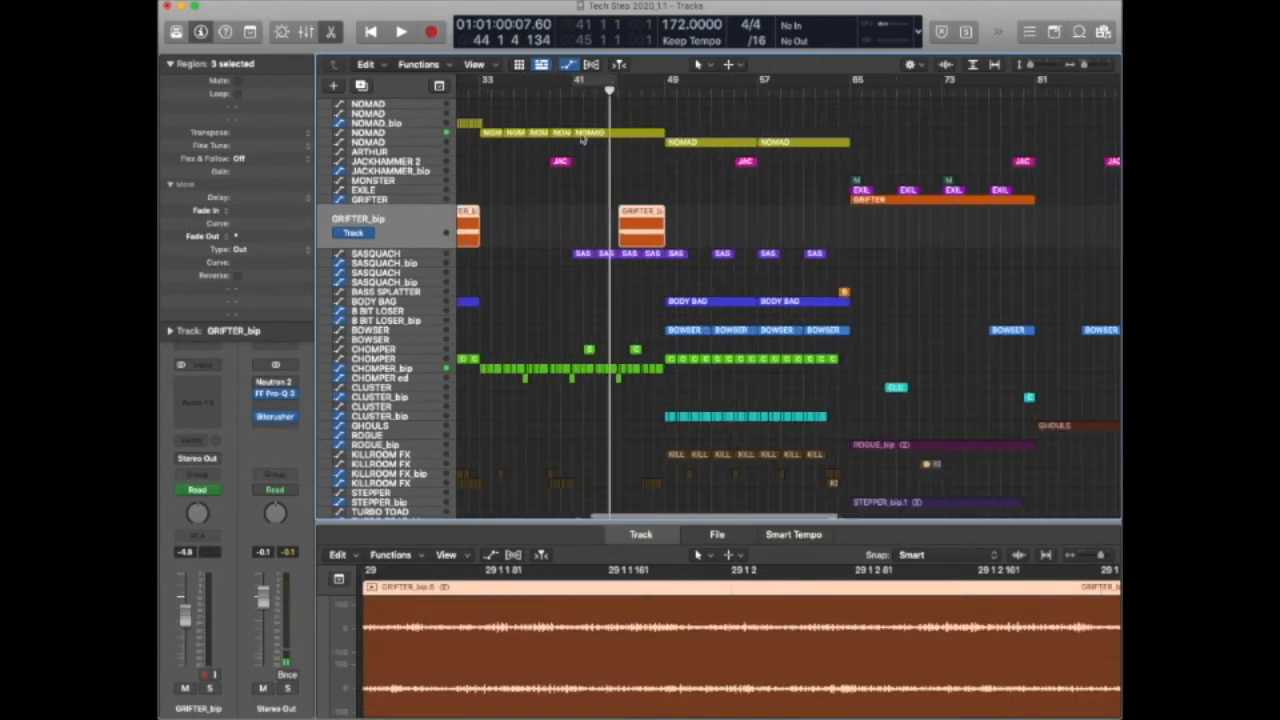
{"action": "key", "text": "s"}
{"action": "key", "text": "space"}
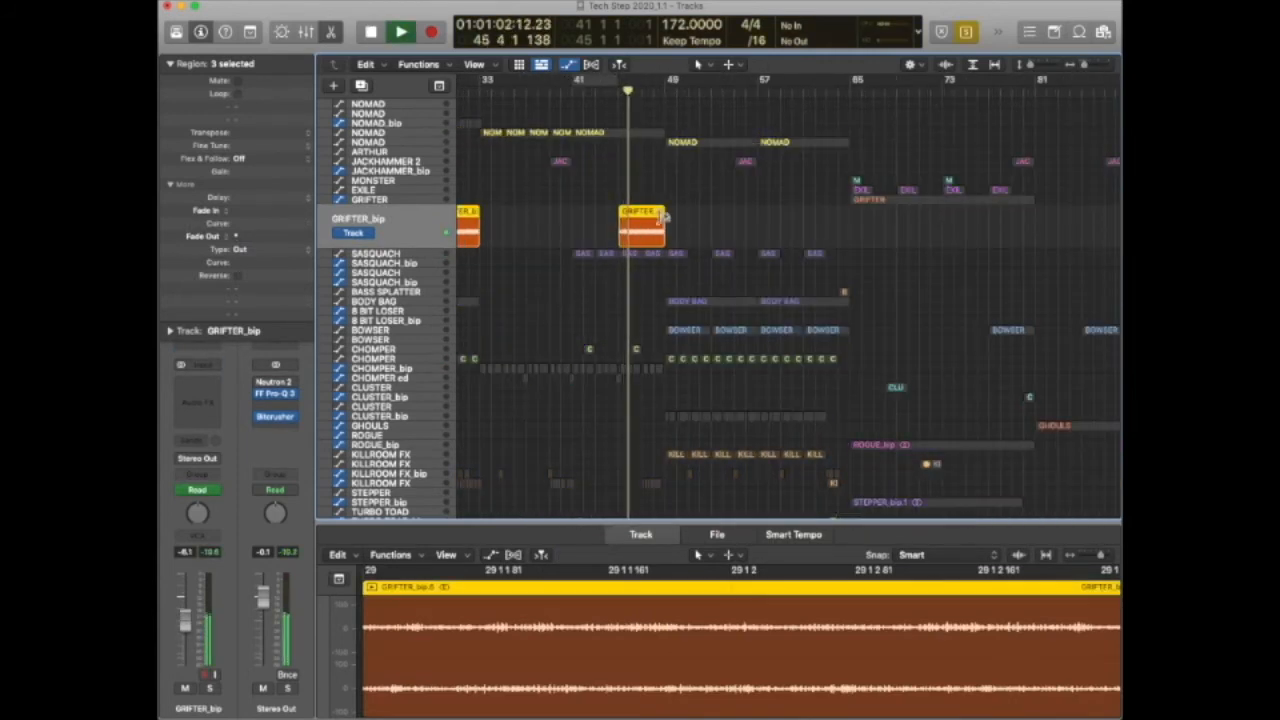
{"action": "key", "text": "space"}
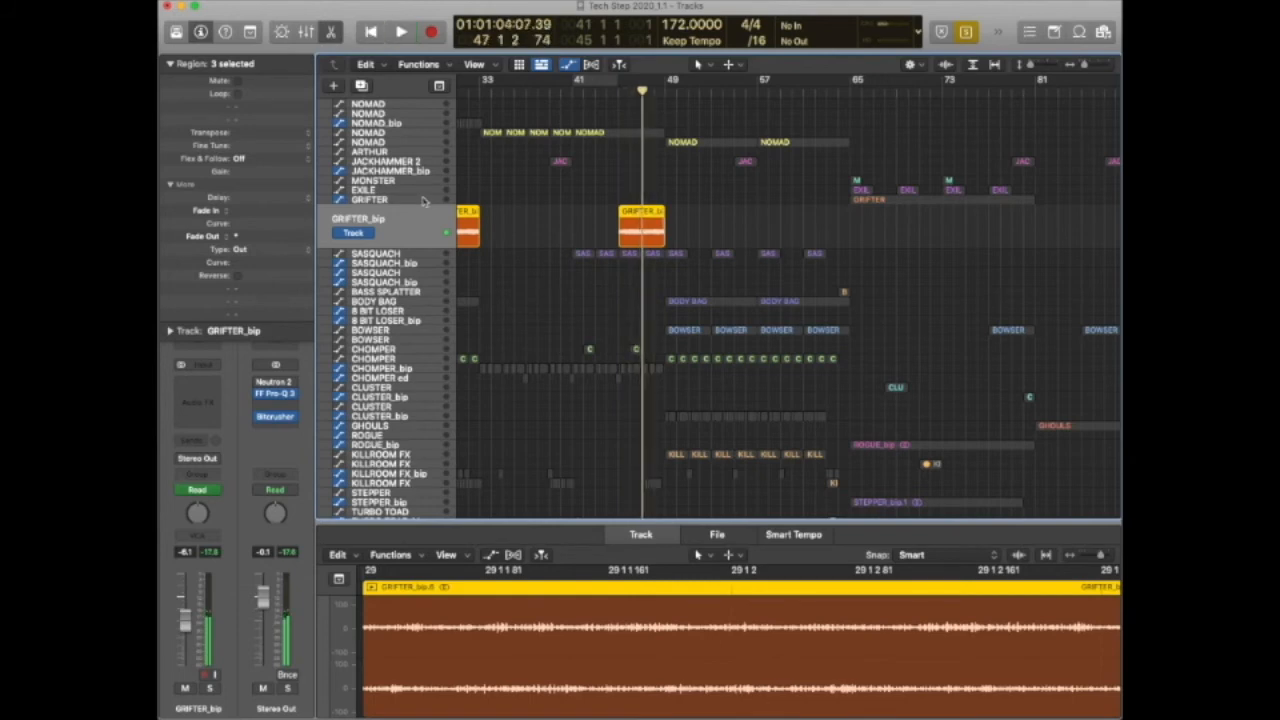
Select the GRIFTER MIDI track and play its region soloed from bar 65.
{"action": "left_click", "coordinate": [423, 203]}
{"action": "scroll", "coordinate": [571, 212], "scroll_direction": "down", "scroll_amount": 4}
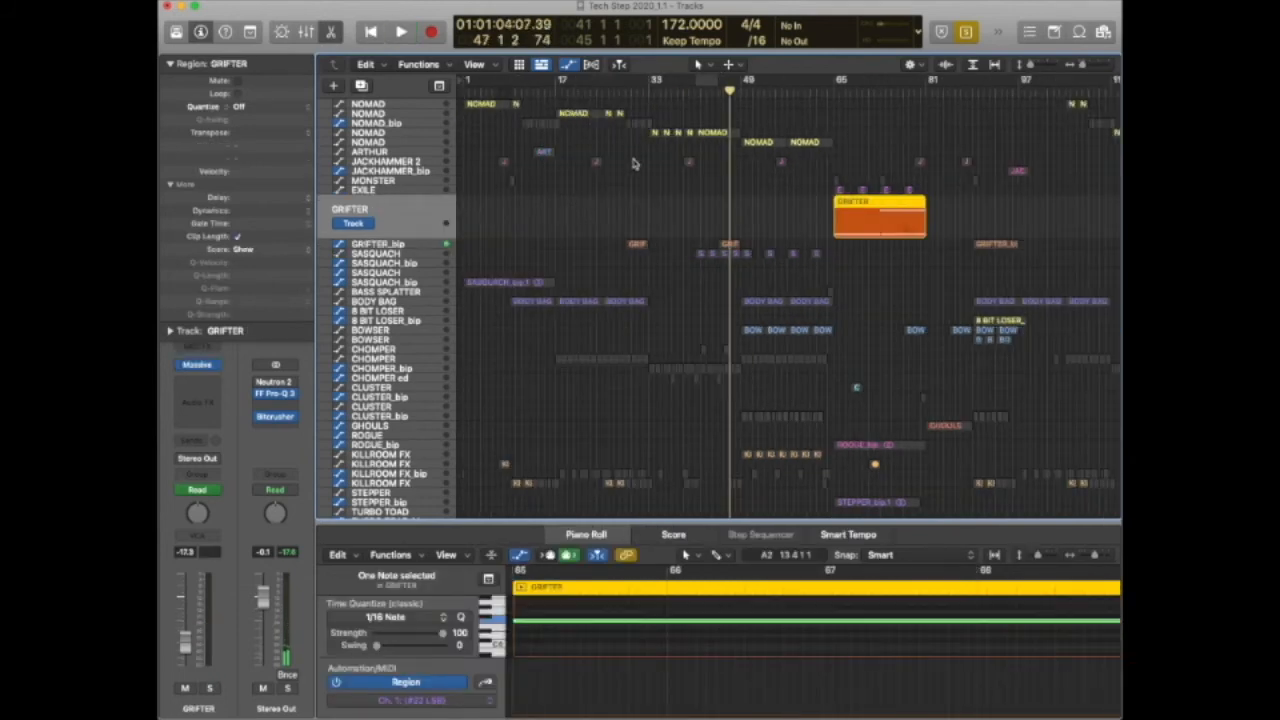
{"action": "double_click", "coordinate": [832, 90]}
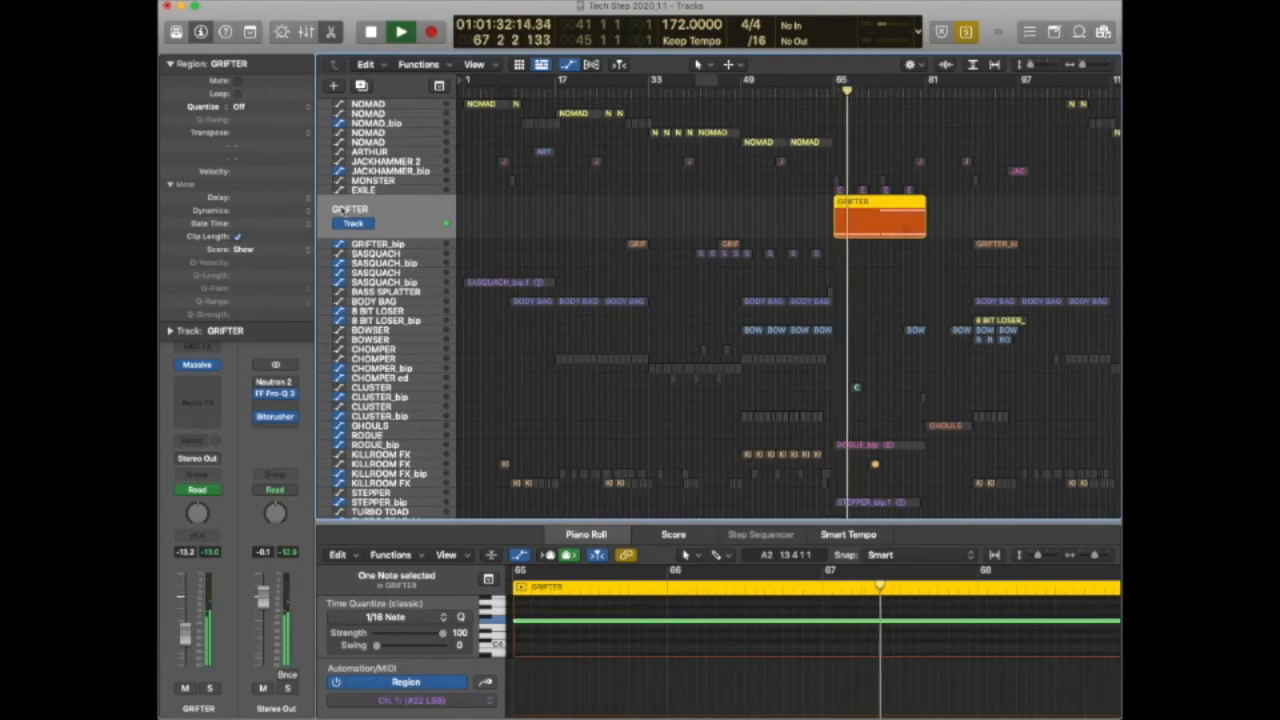
Show the macro controls of GRIFTER's Massive patch, raise the third macro during playback, and undo the change.
{"action": "left_click", "coordinate": [199, 365]}
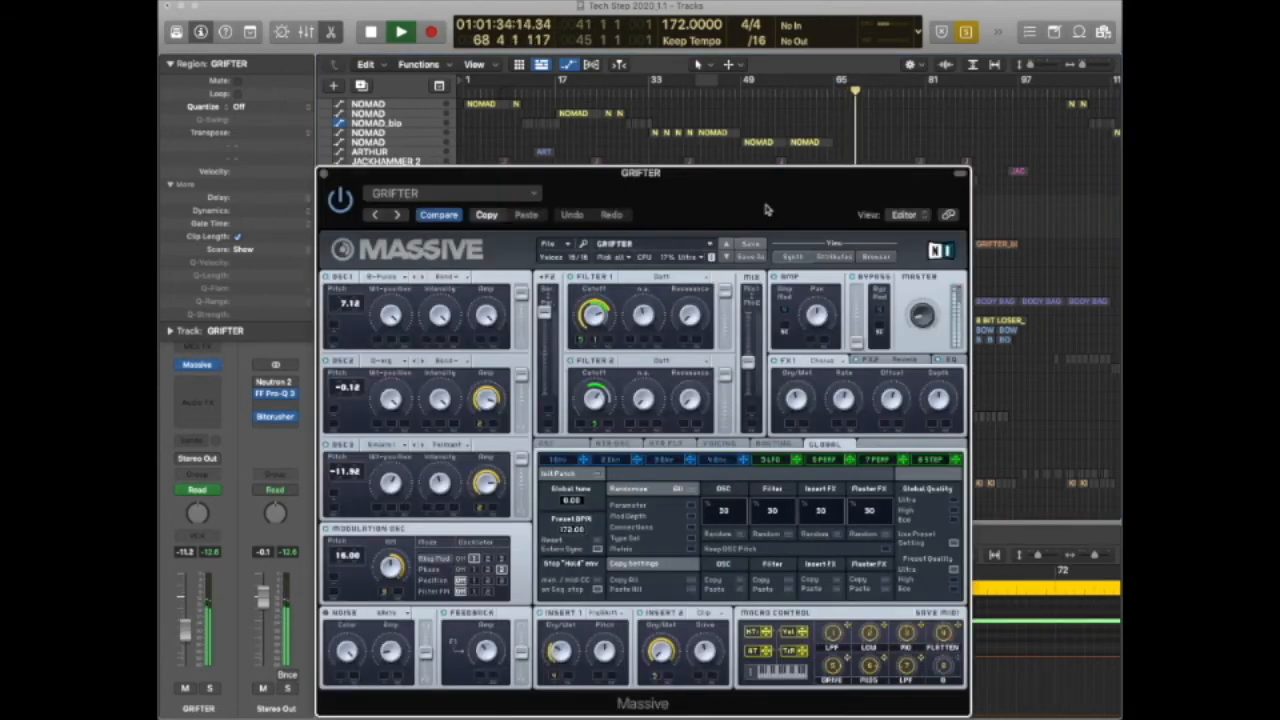
{"action": "left_click", "coordinate": [876, 257]}
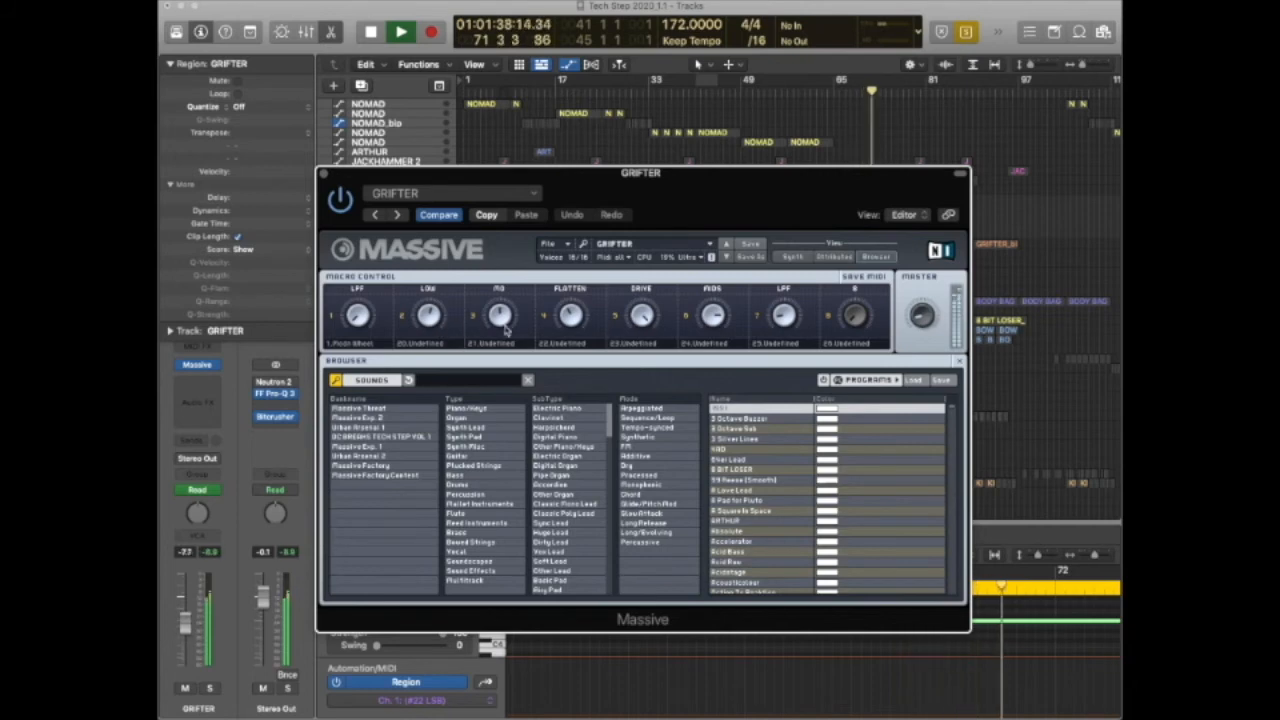
{"action": "left_click_drag", "start_coordinate": [501, 312], "coordinate": [505, 272]}
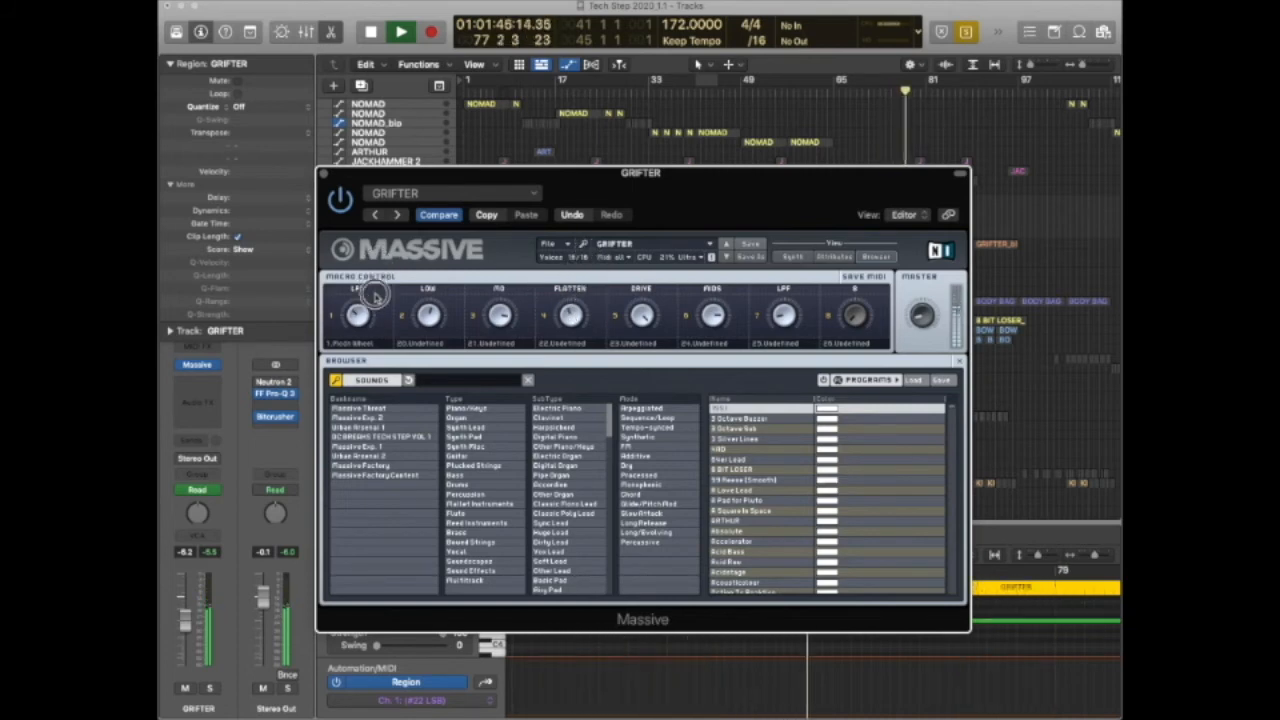
{"action": "left_click", "coordinate": [578, 217]}
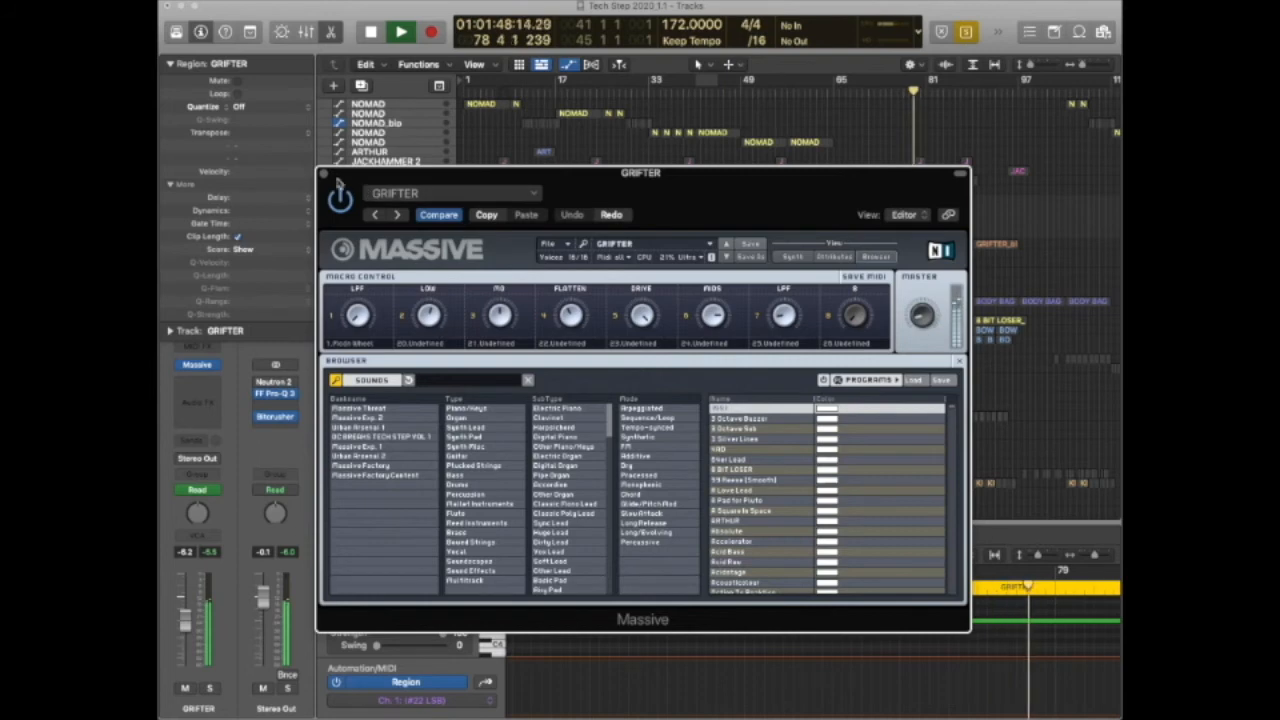
Close GRIFTER's Massive window, stop playback and turn off solo.
{"action": "left_click", "coordinate": [323, 174]}
{"action": "key", "text": "space"}
{"action": "key", "text": "s"}
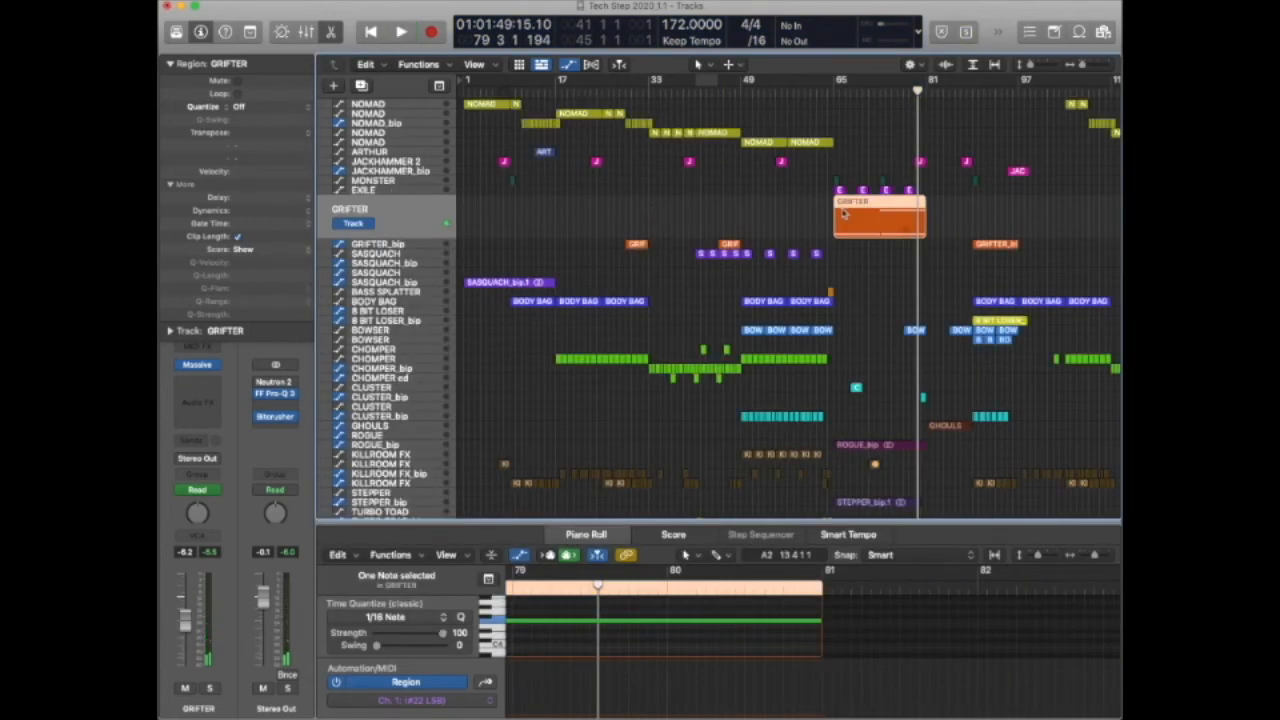
{"action": "scroll", "coordinate": [843, 213], "scroll_direction": "down", "scroll_amount": 10}
{"action": "scroll", "coordinate": [816, 135], "scroll_direction": "up", "scroll_amount": 8}
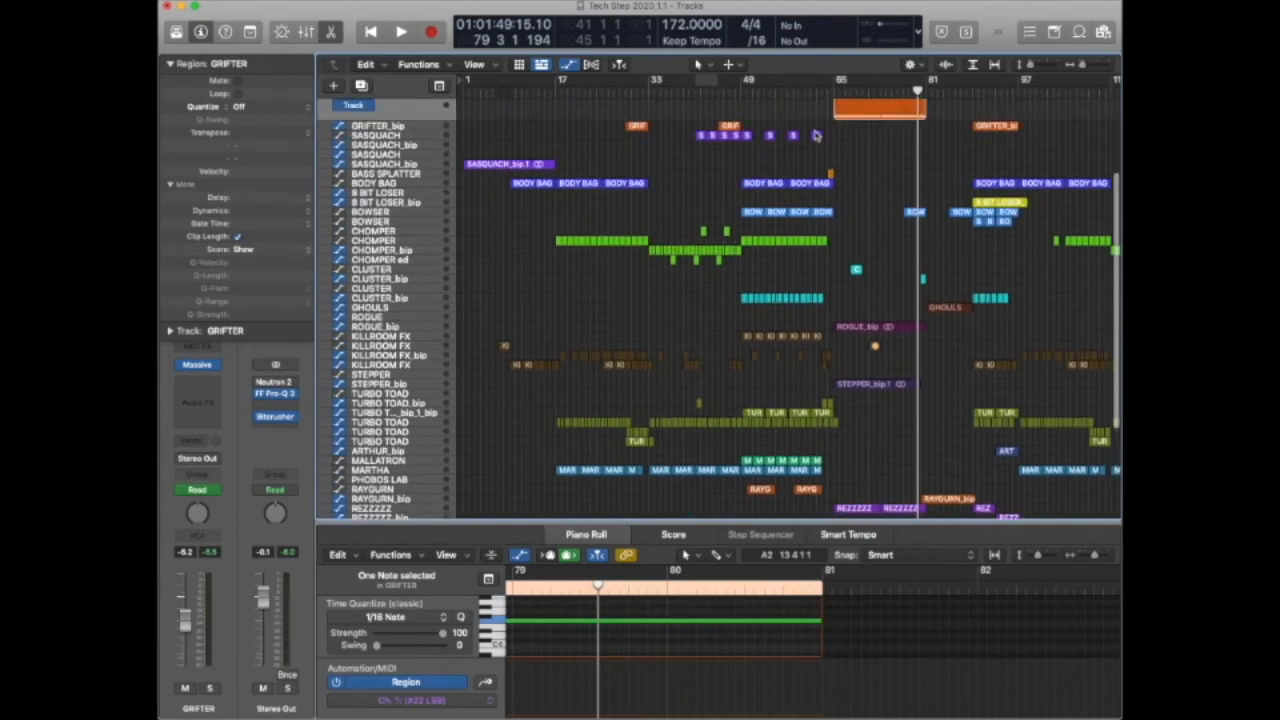
{"action": "scroll", "coordinate": [706, 136], "scroll_direction": "up", "scroll_amount": 5}
{"action": "mouse_move", "coordinate": [202, 368]}
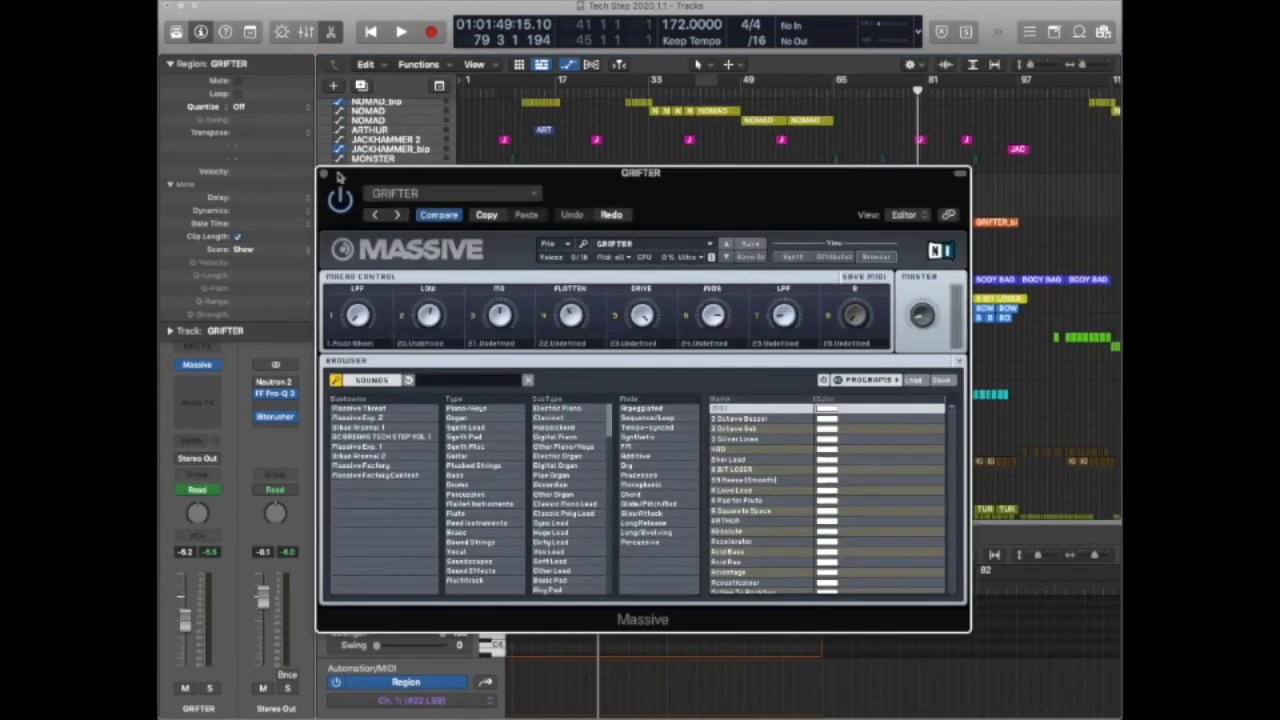
{"action": "left_click", "coordinate": [325, 175]}
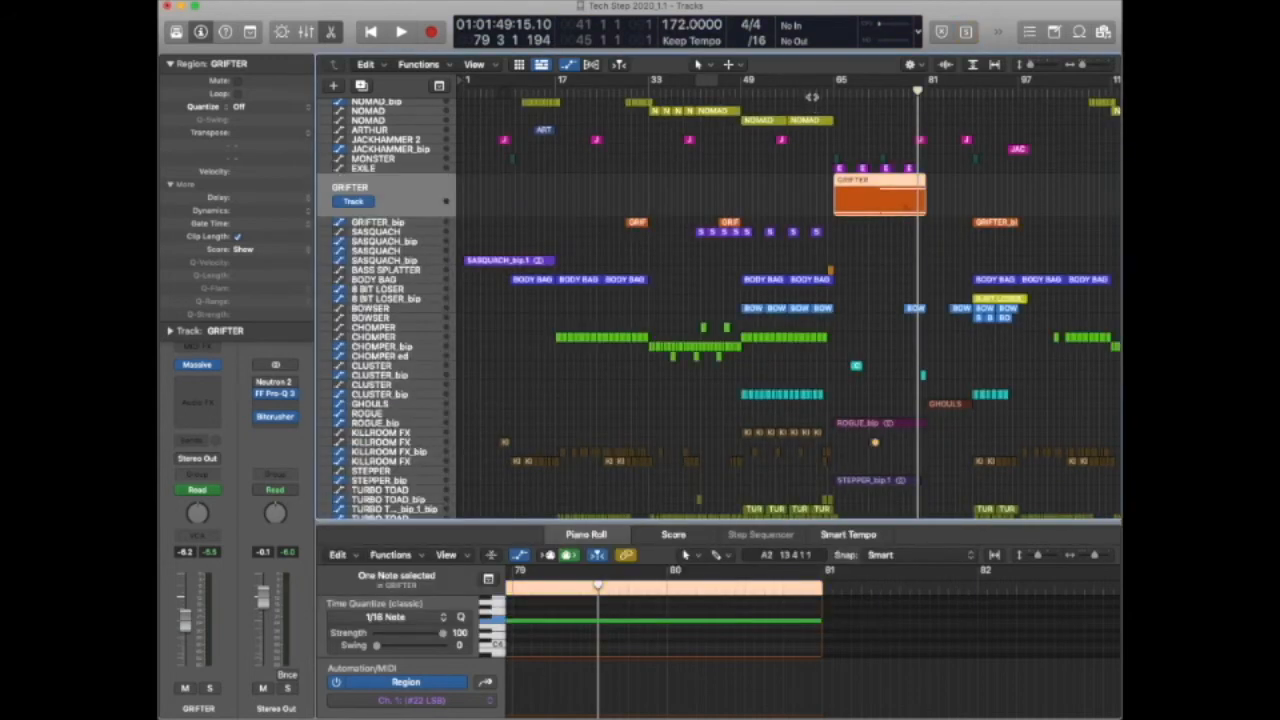
Play the full mix from bar 65 to bar 81, following the GRIFTER region and the other tracks in the arrangement.
{"action": "left_click", "coordinate": [820, 86]}
{"action": "key", "text": "space"}
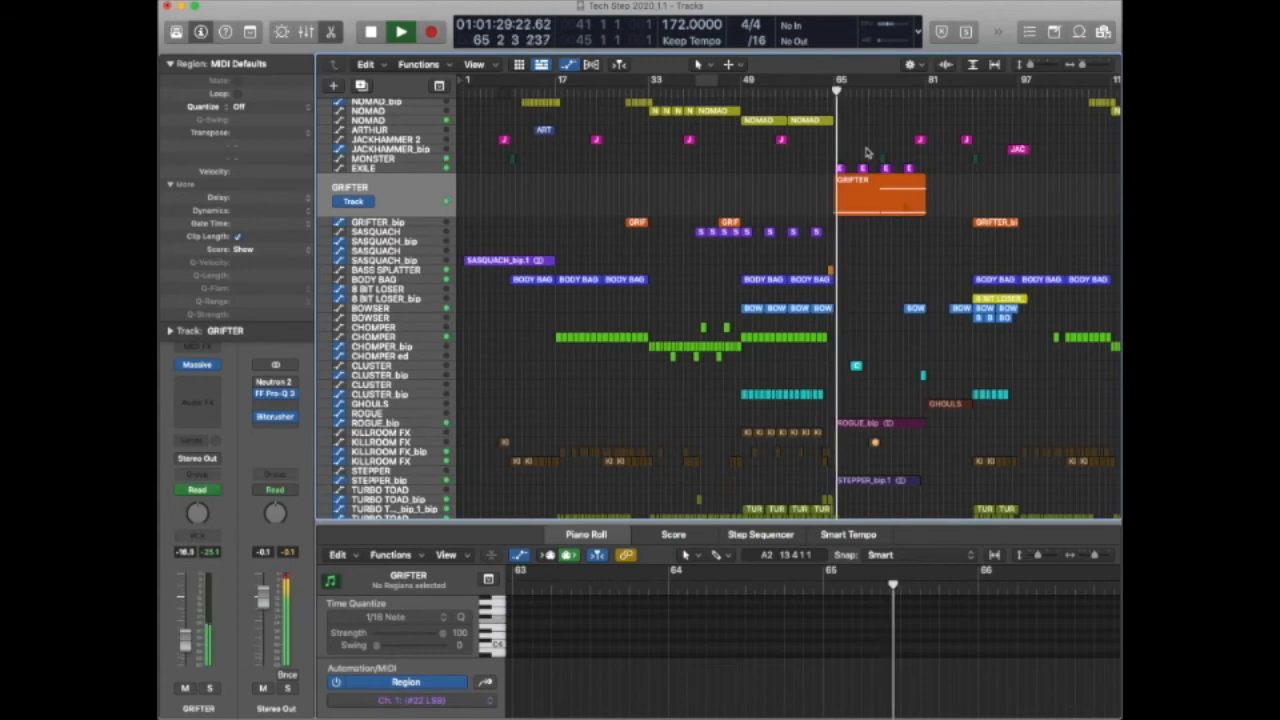
{"action": "scroll", "coordinate": [867, 170], "scroll_direction": "down", "scroll_amount": 5}
{"action": "scroll", "coordinate": [868, 192], "scroll_direction": "down", "scroll_amount": 4}
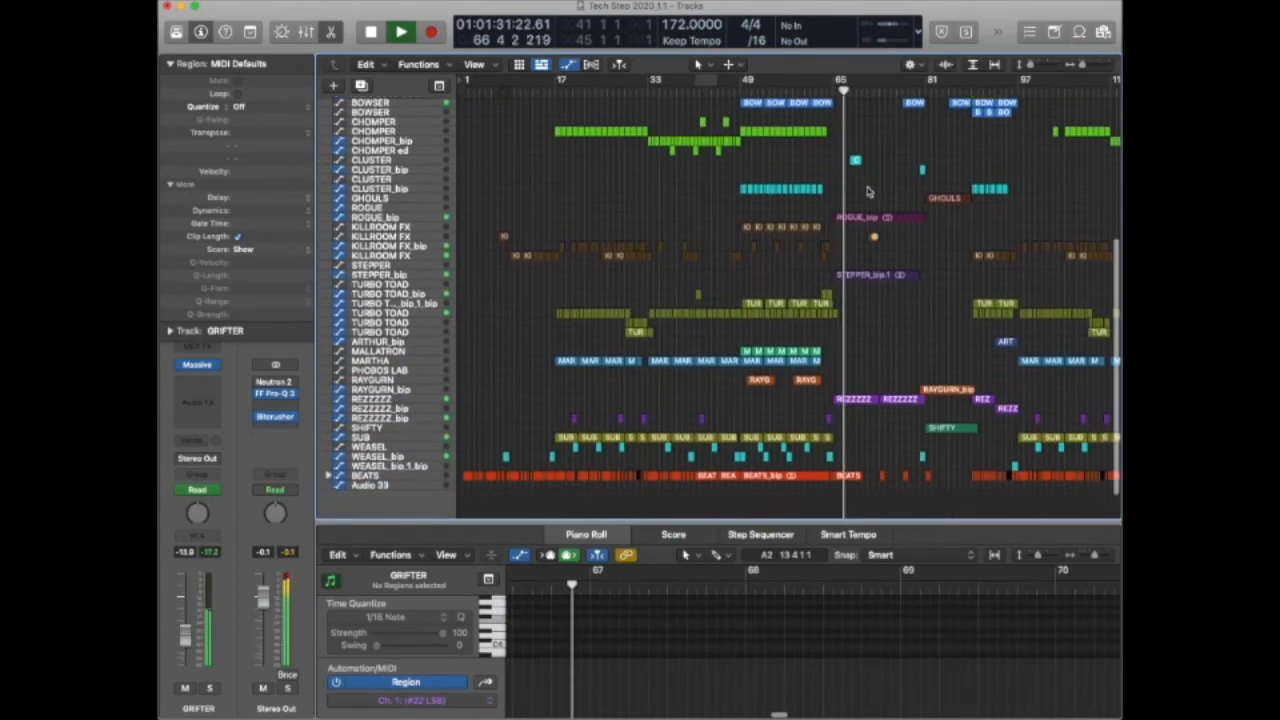
{"action": "scroll", "coordinate": [868, 191], "scroll_direction": "up", "scroll_amount": 3}
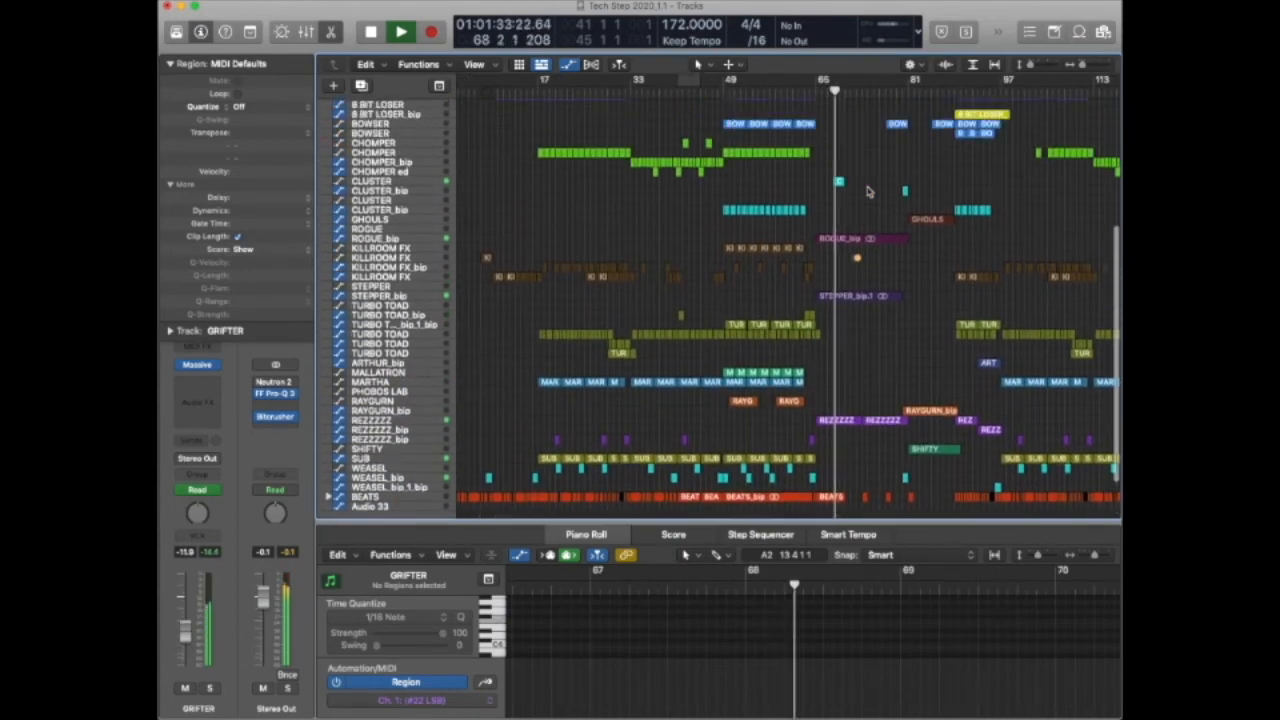
{"action": "key", "text": "super+Right"}
{"action": "key", "text": "super+Right"}
{"action": "key", "text": "super+Right"}
{"action": "scroll", "coordinate": [844, 210], "scroll_direction": "right", "scroll_amount": 2}
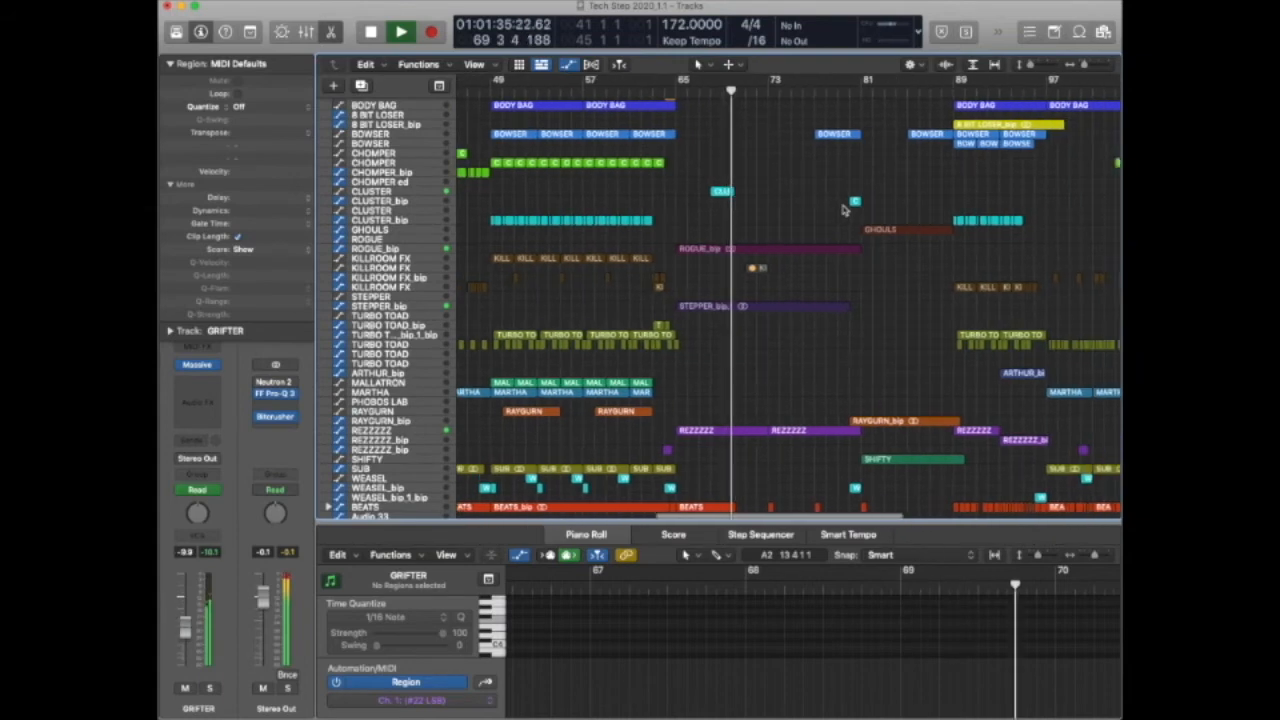
{"action": "scroll", "coordinate": [844, 210], "scroll_direction": "up", "scroll_amount": 6}
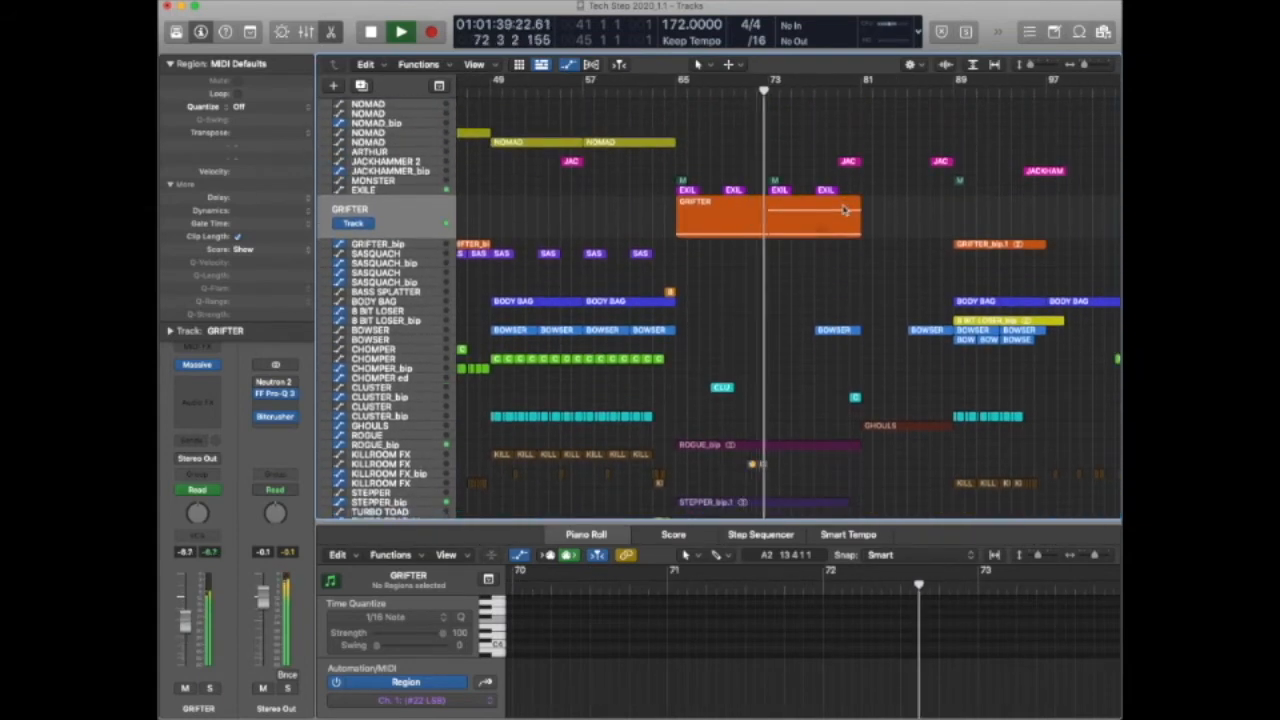
{"action": "scroll", "coordinate": [844, 210], "scroll_direction": "down", "scroll_amount": 2}
{"action": "scroll", "coordinate": [843, 210], "scroll_direction": "down", "scroll_amount": 3}
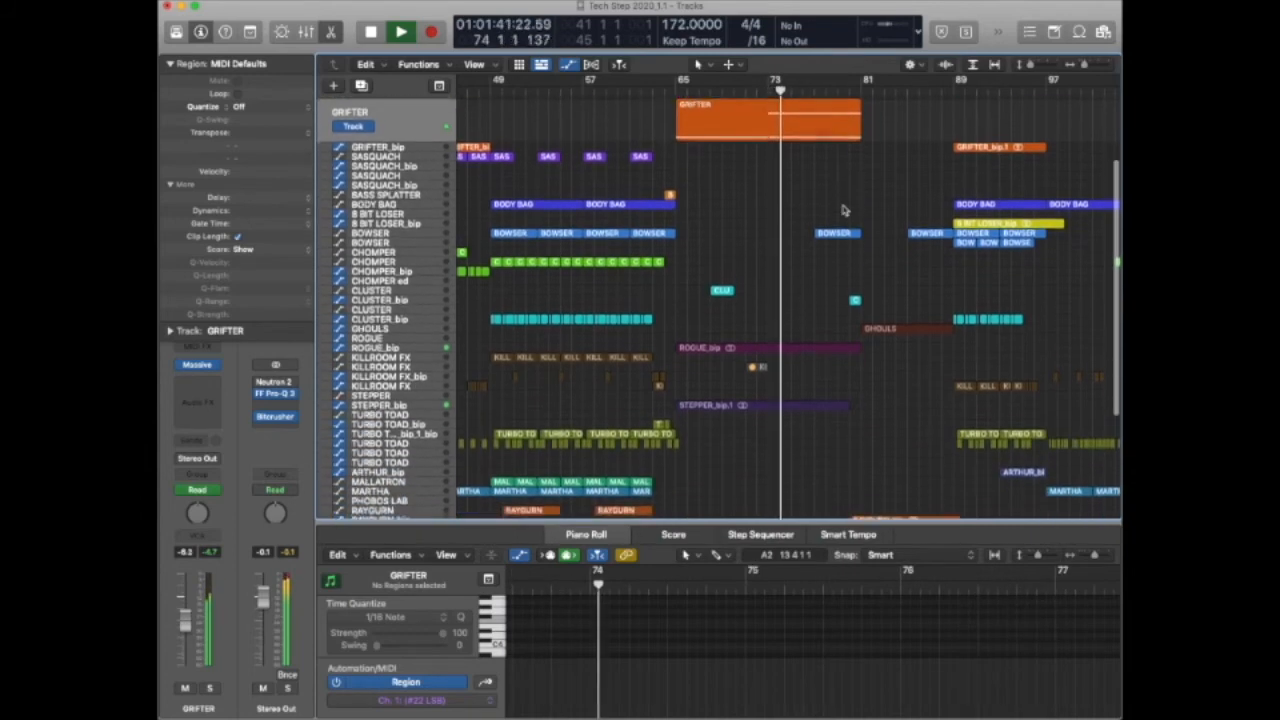
{"action": "scroll", "coordinate": [843, 210], "scroll_direction": "down", "scroll_amount": 3}
{"action": "scroll", "coordinate": [843, 210], "scroll_direction": "down", "scroll_amount": 3}
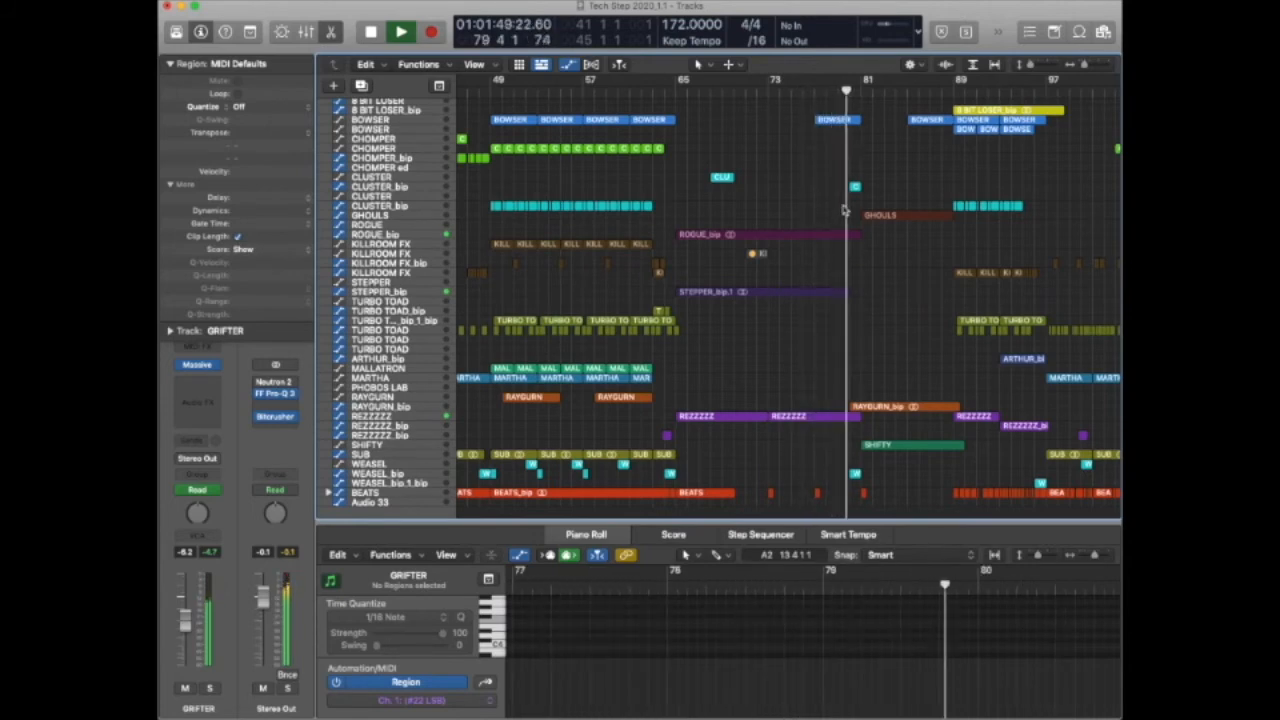
{"action": "key", "text": "space"}
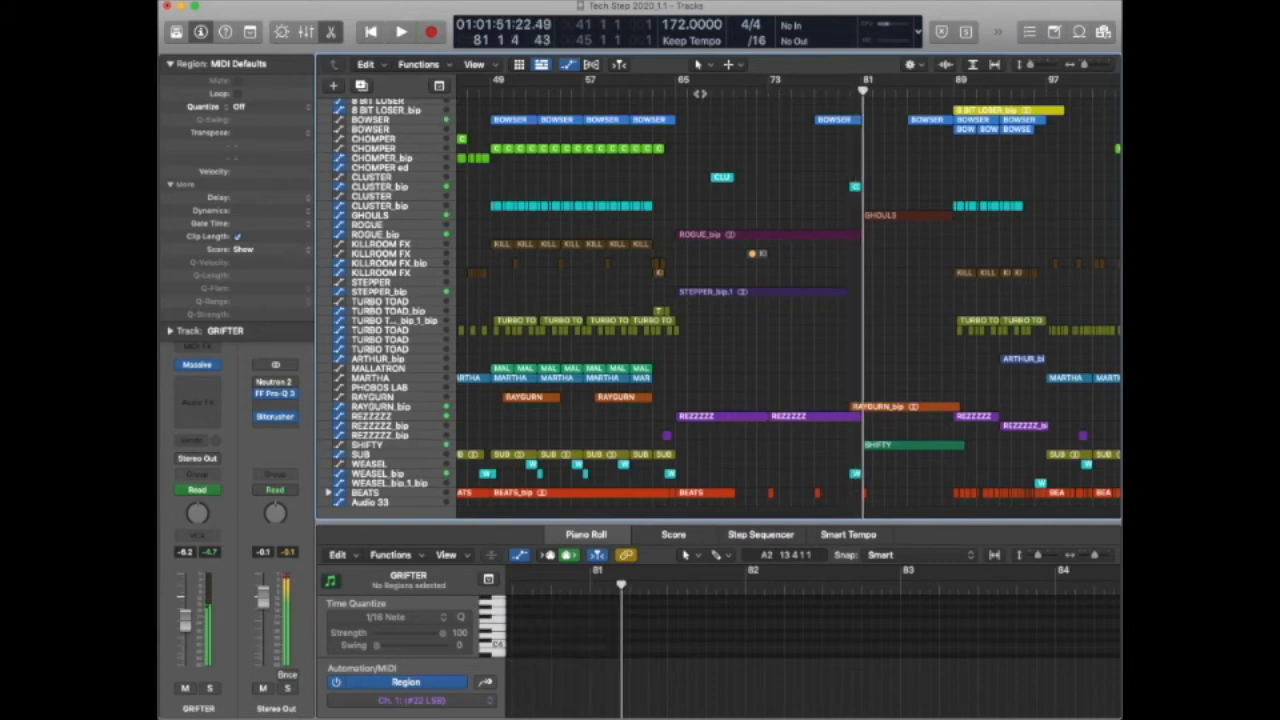
Set a cycle range from bar 65 to 82 and play the GRIFTER region soloed.
{"action": "left_click_drag", "start_coordinate": [677, 80], "coordinate": [874, 80]}
{"action": "scroll", "coordinate": [700, 234], "scroll_direction": "up", "scroll_amount": 5}
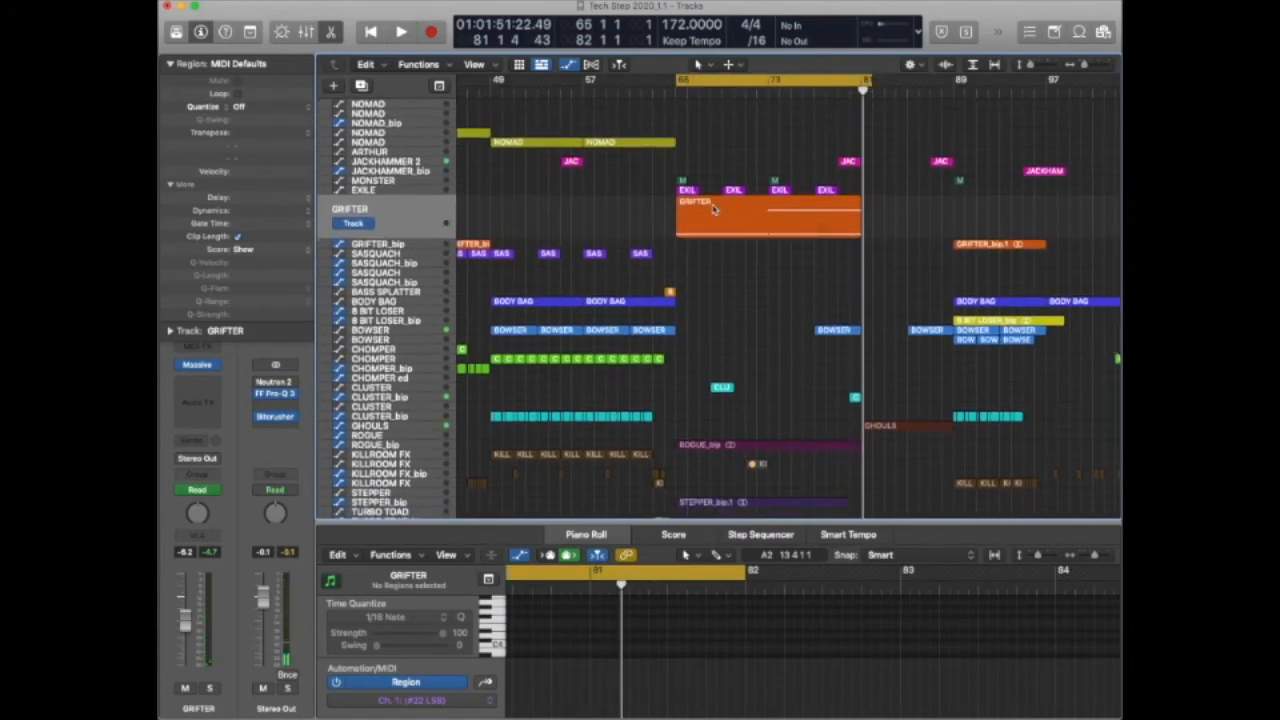
{"action": "left_click", "coordinate": [711, 205]}
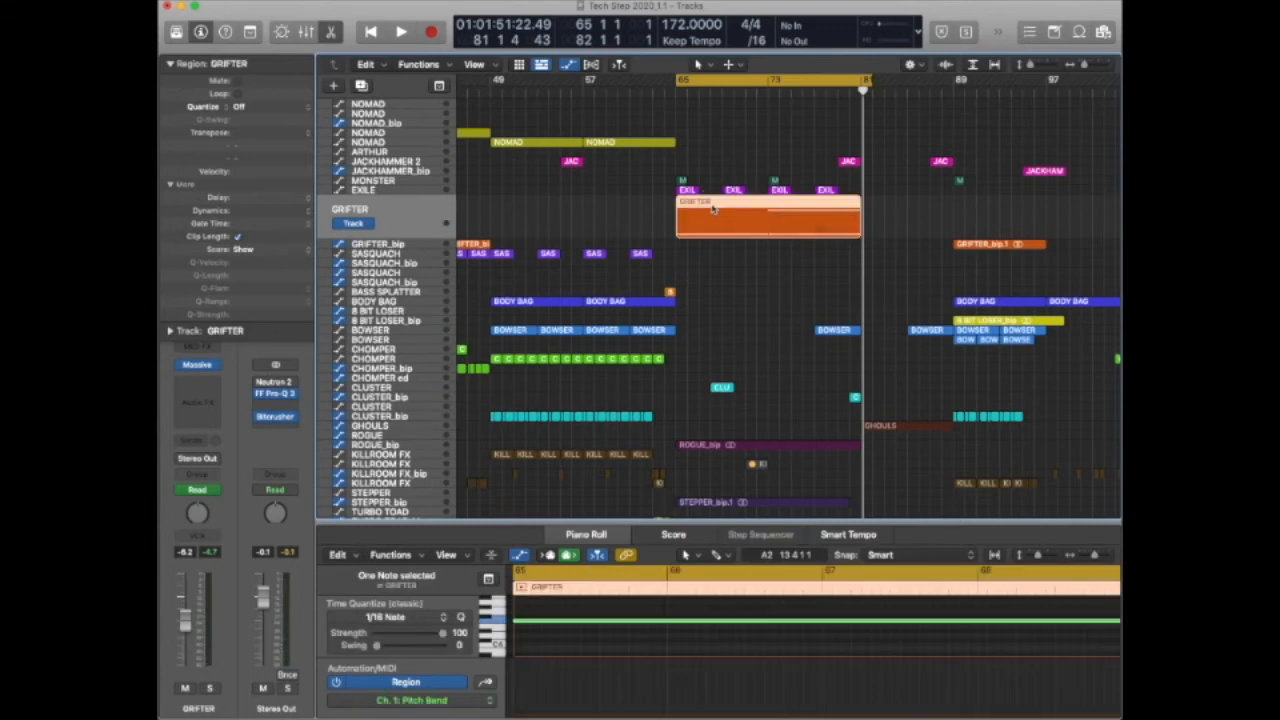
{"action": "key", "text": "ctrl+s"}
{"action": "key", "text": "space"}
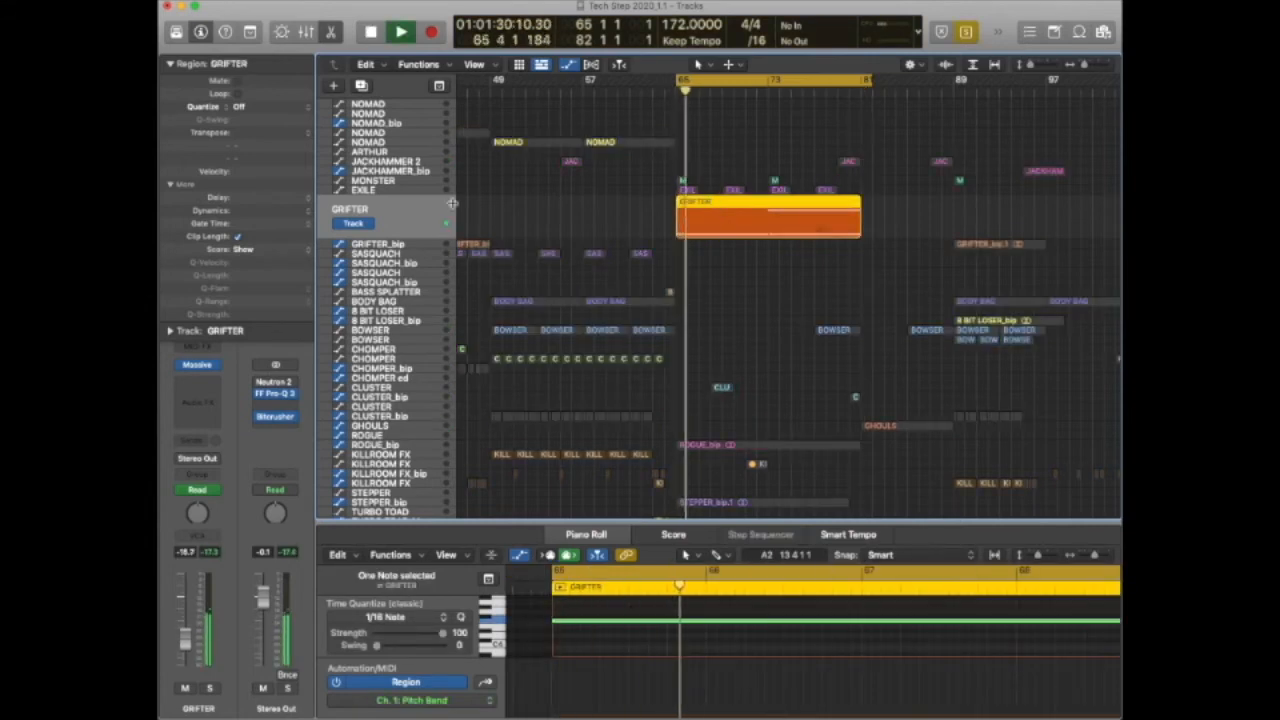
Select the EXILE track with its four regions and play it soloed.
{"action": "key", "text": "space"}
{"action": "left_click", "coordinate": [432, 191]}
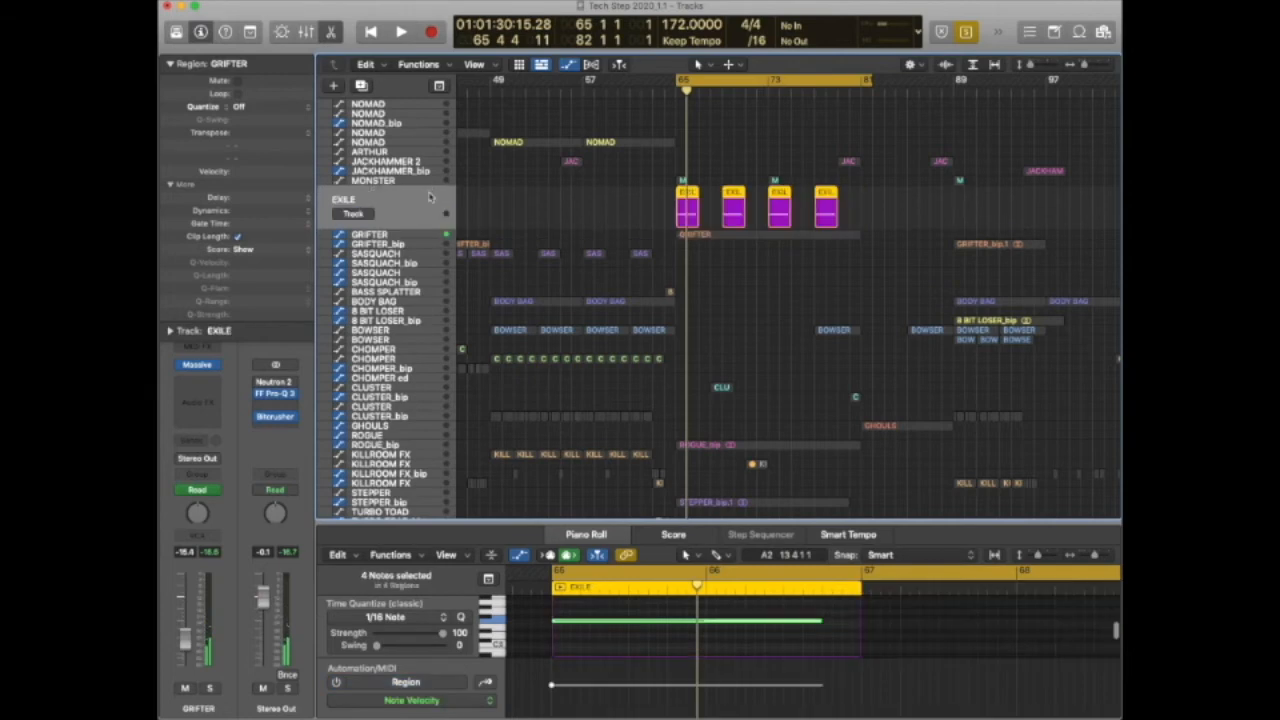
{"action": "key", "text": "space"}
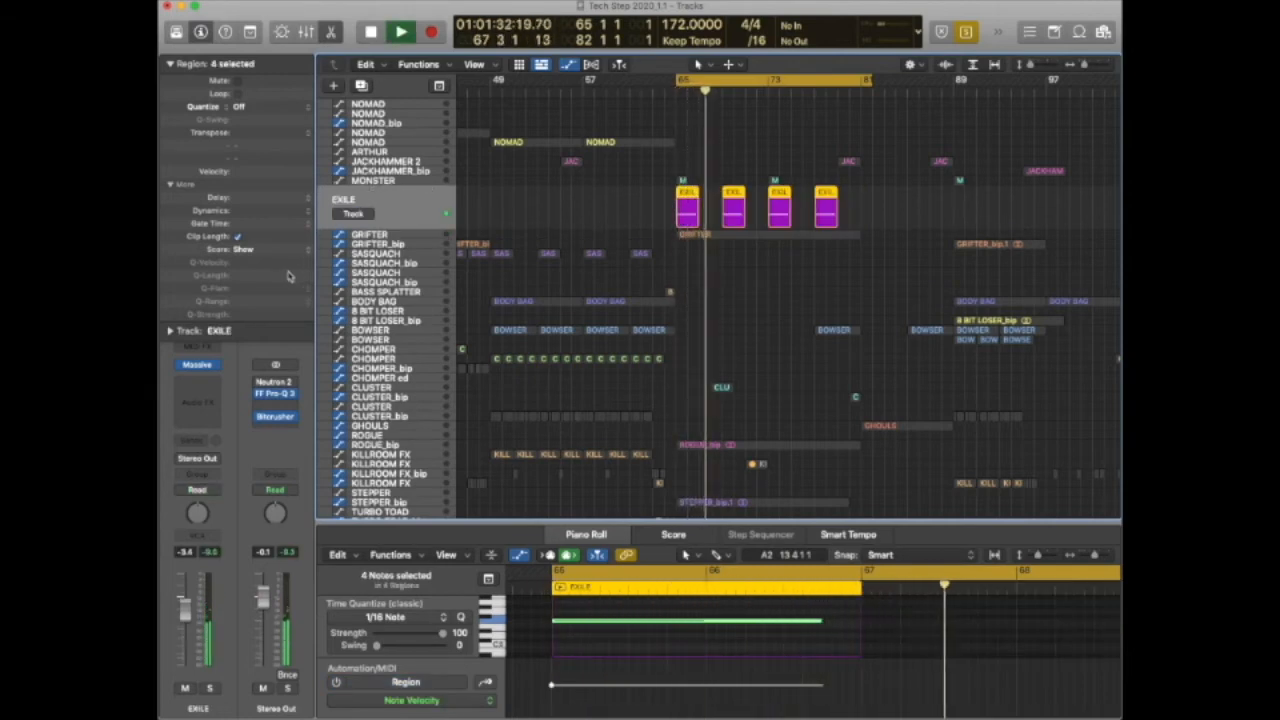
{"action": "key", "text": "space"}
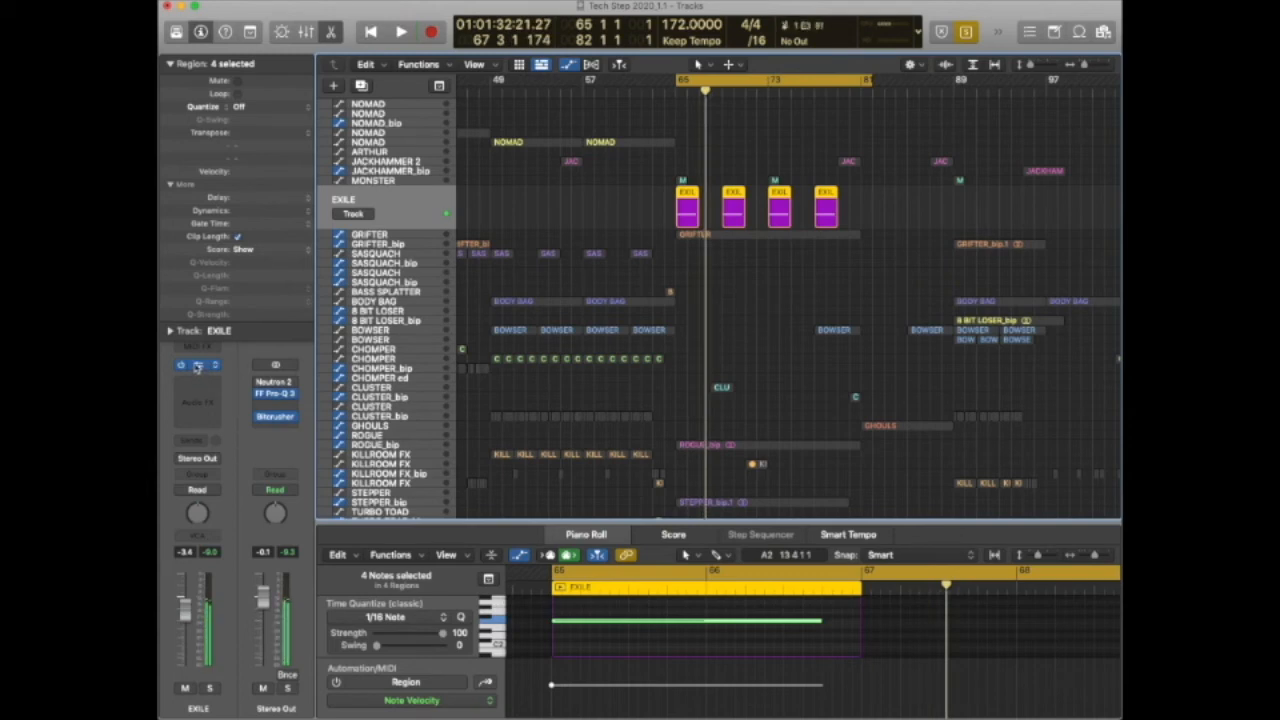
Show the macro controls of EXILE's Massive patch, raise the MORPH macro, and undo the change.
{"action": "left_click", "coordinate": [197, 365]}
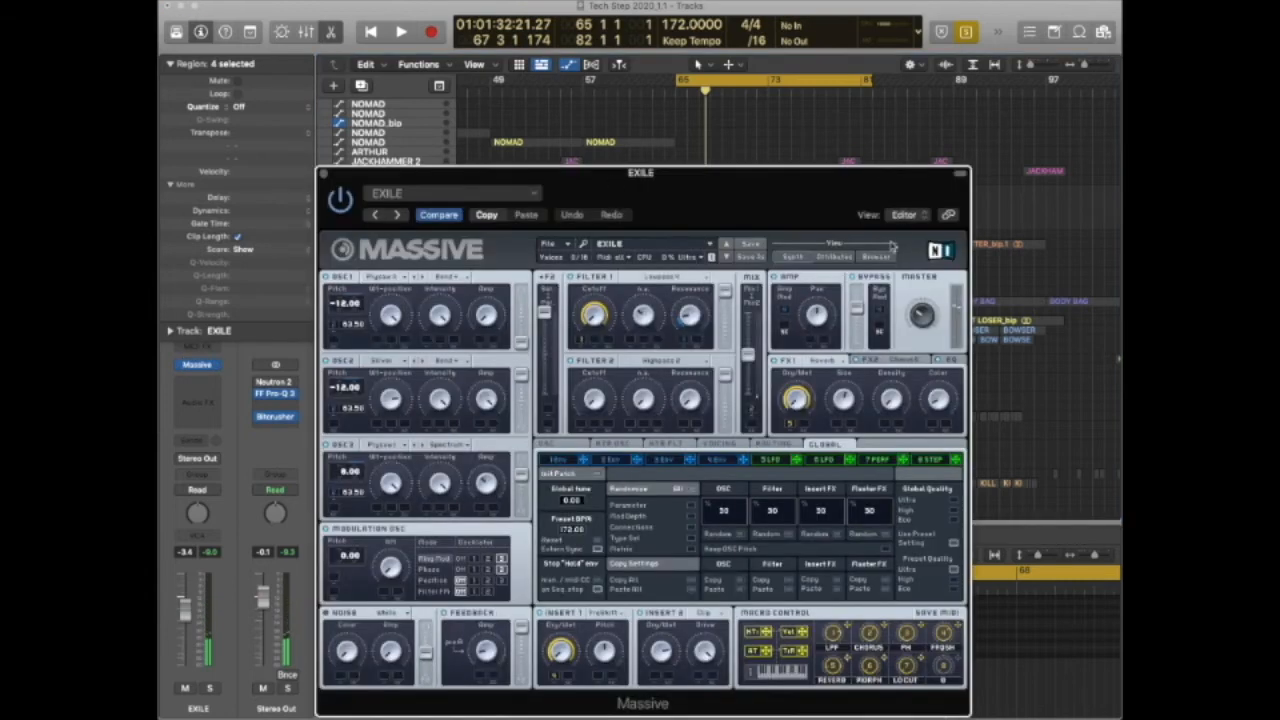
{"action": "left_click", "coordinate": [888, 257]}
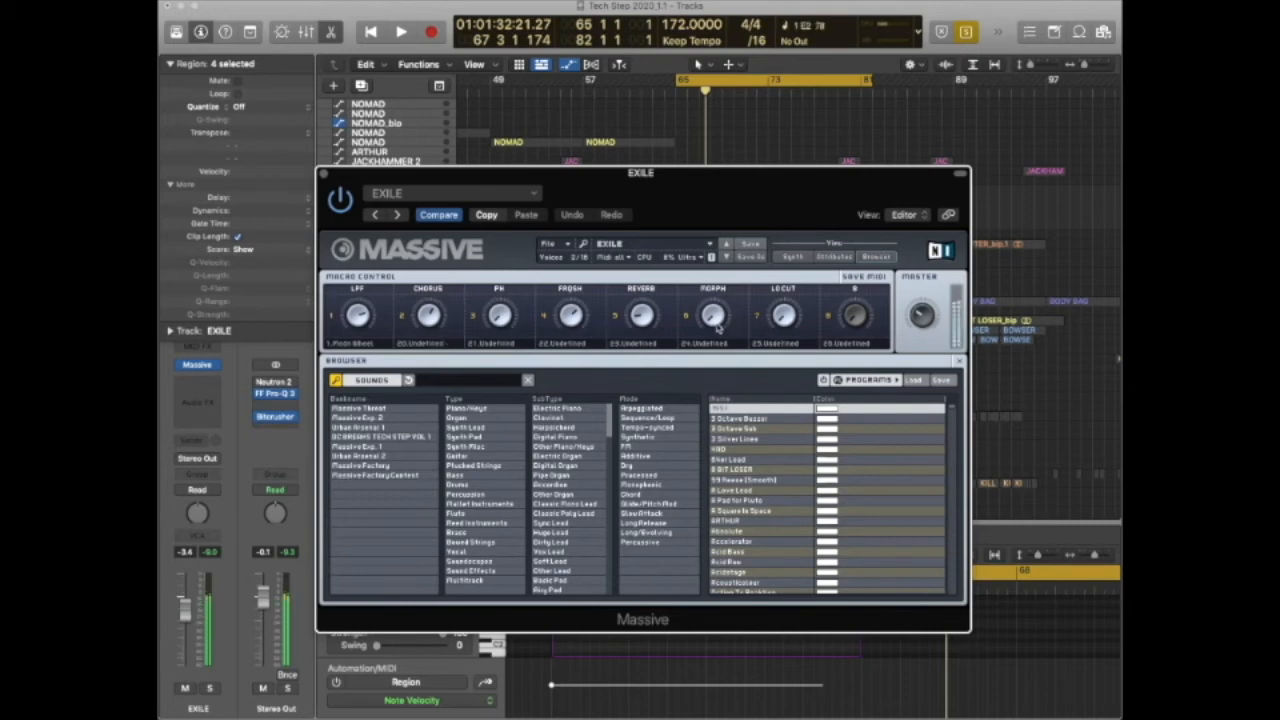
{"action": "left_click_drag", "start_coordinate": [710, 318], "coordinate": [713, 283]}
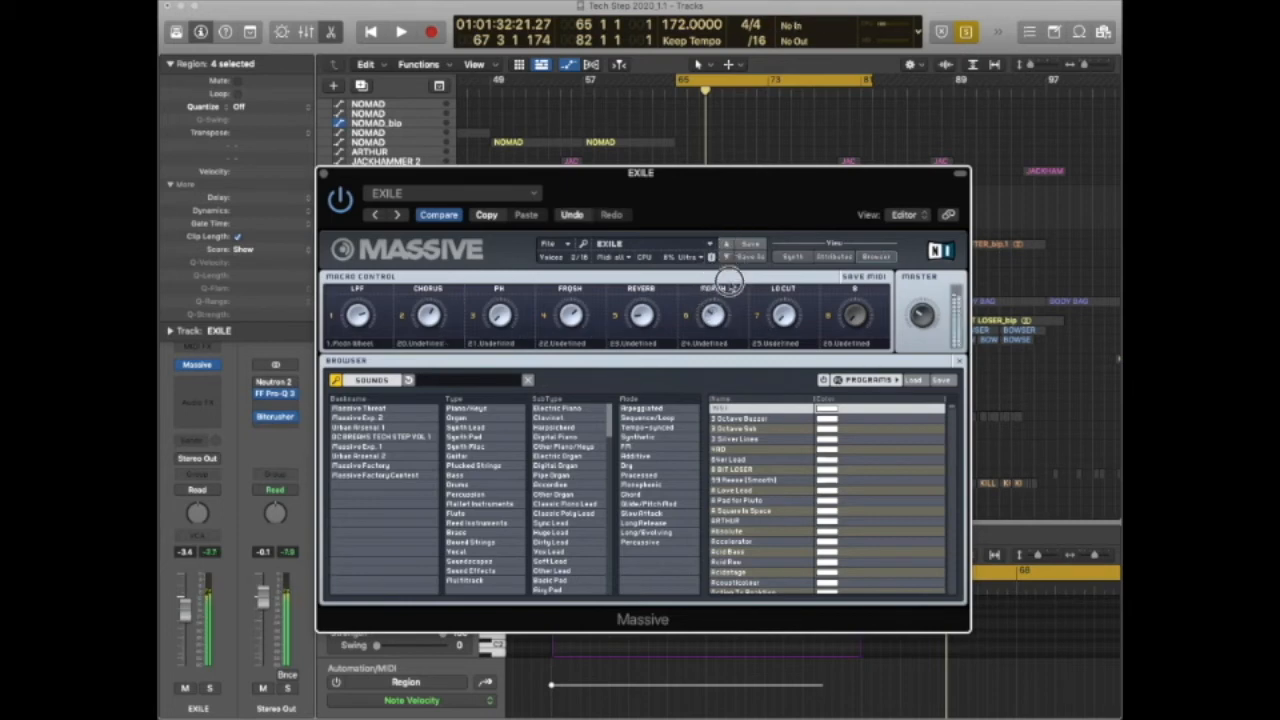
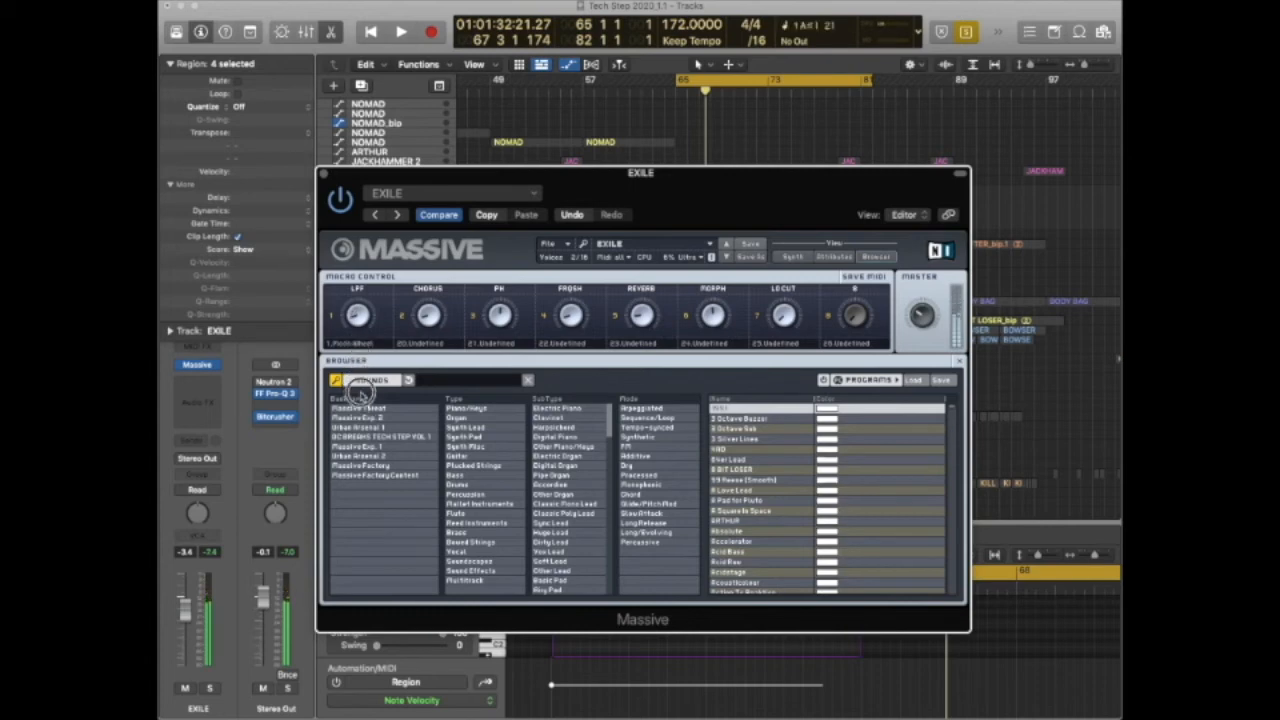
{"action": "left_click", "coordinate": [560, 215]}
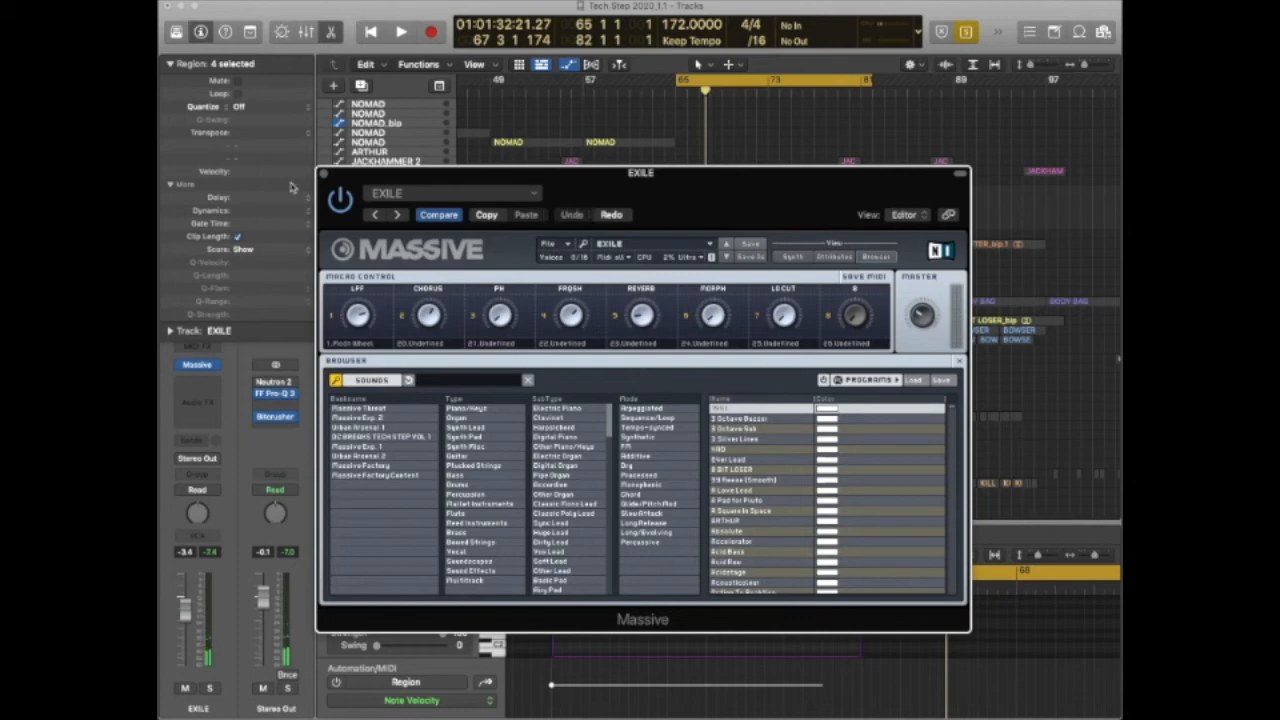
Close EXILE's Massive window, select the MONSTER track's regions, and play them soloed.
{"action": "left_click", "coordinate": [322, 176]}
{"action": "left_click", "coordinate": [392, 183]}
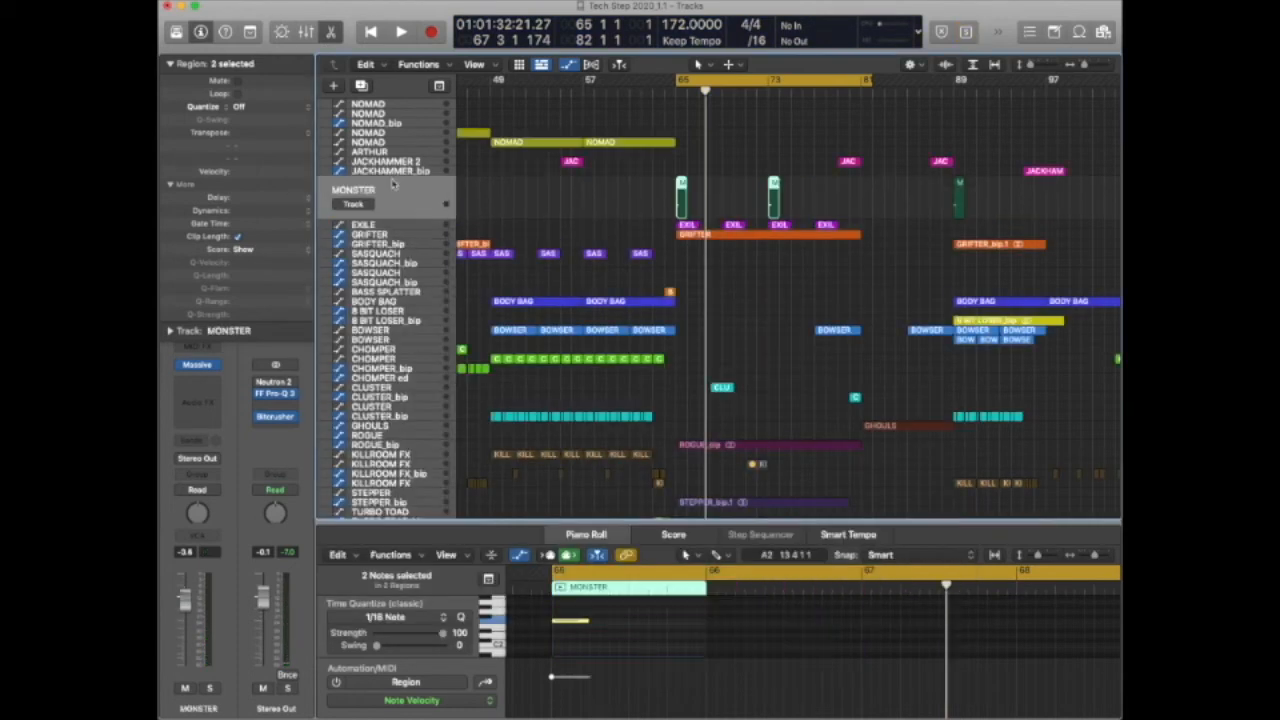
{"action": "key", "text": "s"}
{"action": "key", "text": "space"}
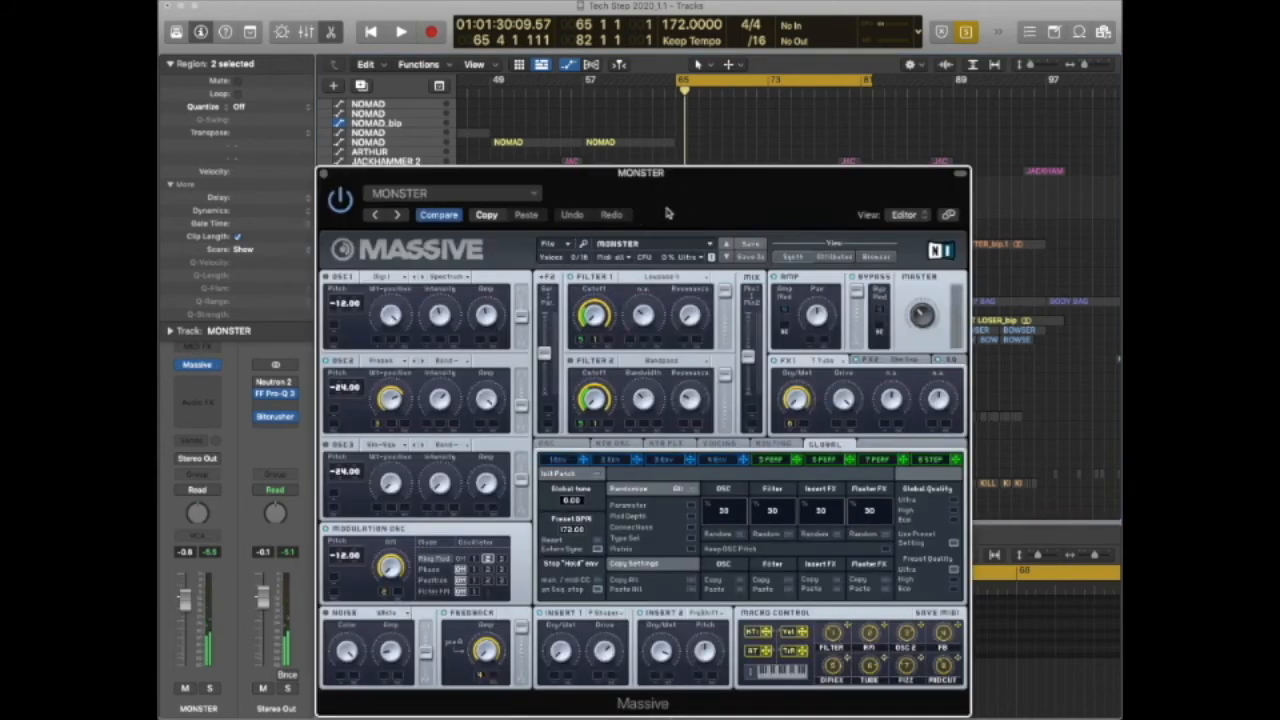
Move MONSTER's Massive window down so its track is visible, and show the patch's macro controls.
{"action": "left_click_drag", "start_coordinate": [693, 189], "coordinate": [682, 163]}
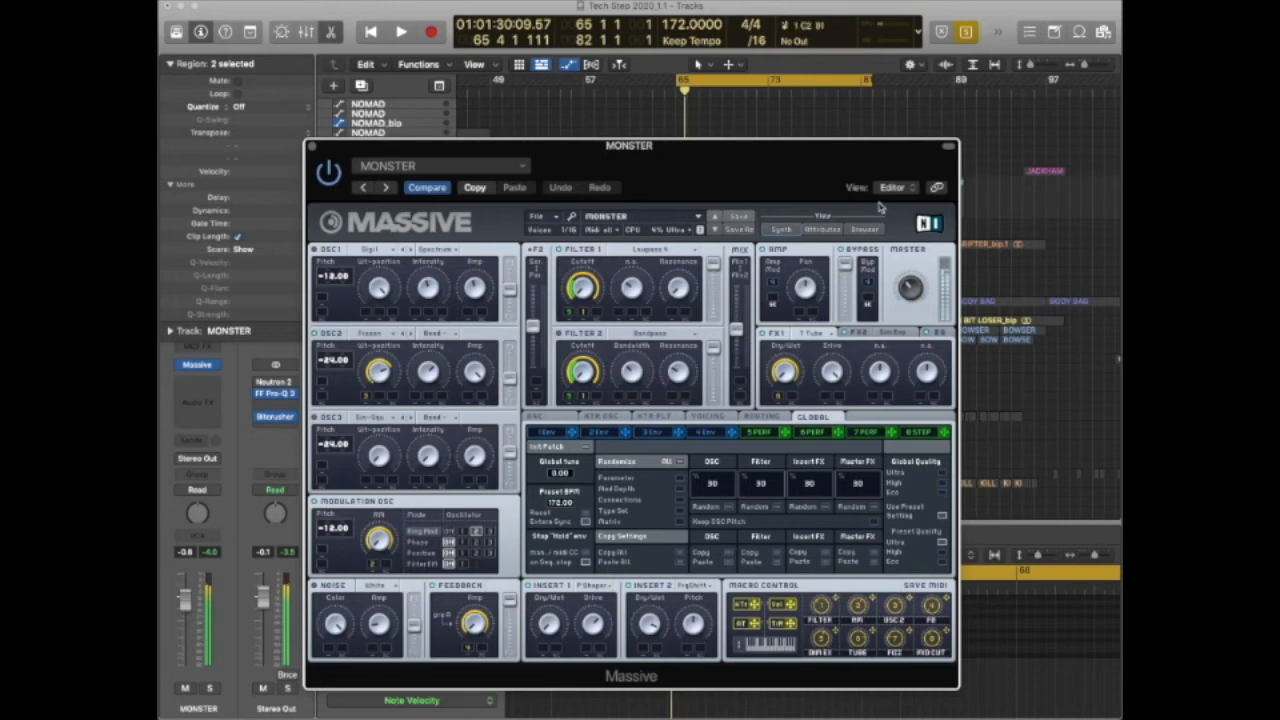
{"action": "left_click_drag", "start_coordinate": [783, 153], "coordinate": [799, 339]}
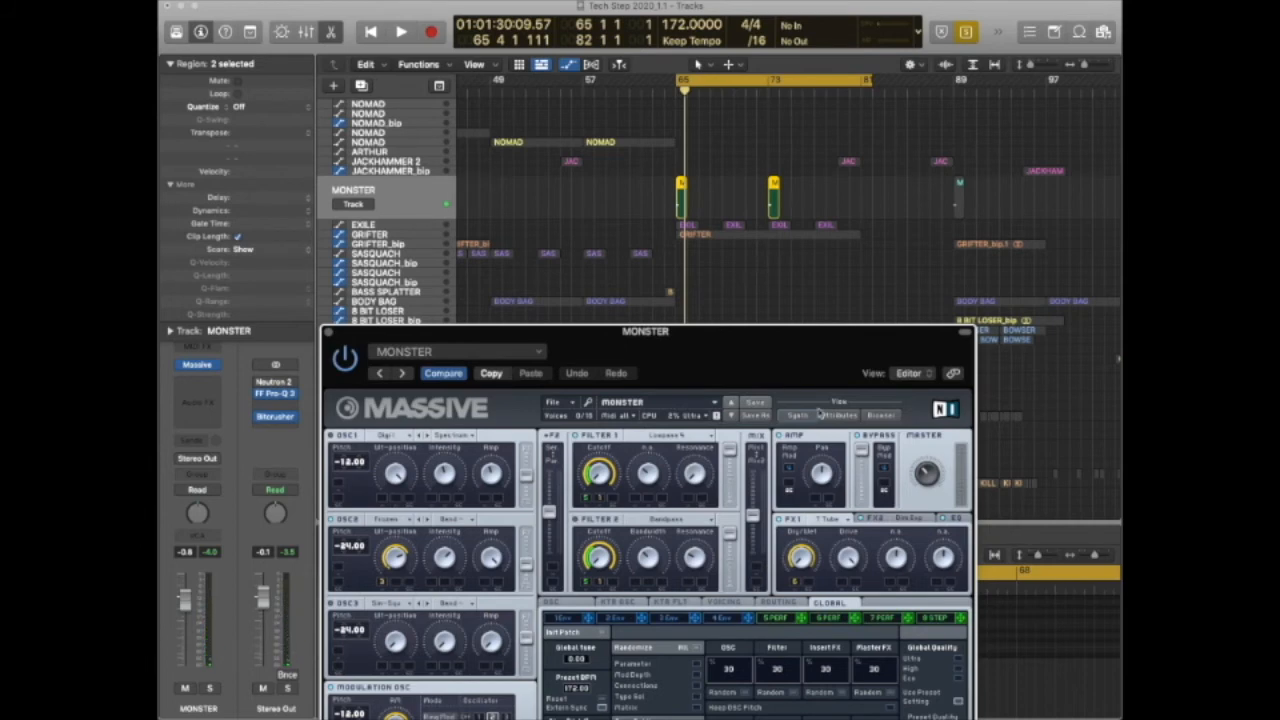
{"action": "left_click", "coordinate": [880, 416]}
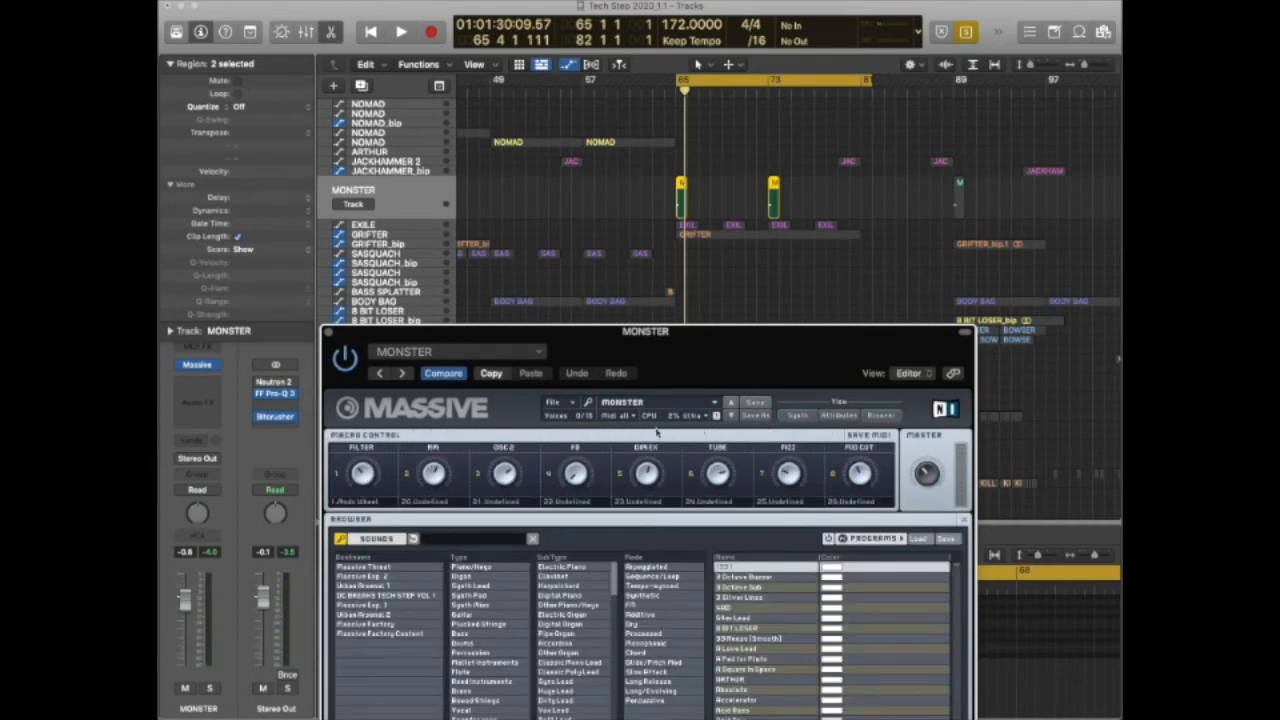
Audition the MONSTER patch while adjusting its FILTER, RM, FIZZ, MIDCUT and FB macros.
{"action": "left_click_drag", "start_coordinate": [370, 473], "coordinate": [374, 425]}
{"action": "left_click_drag", "start_coordinate": [446, 493], "coordinate": [446, 520]}
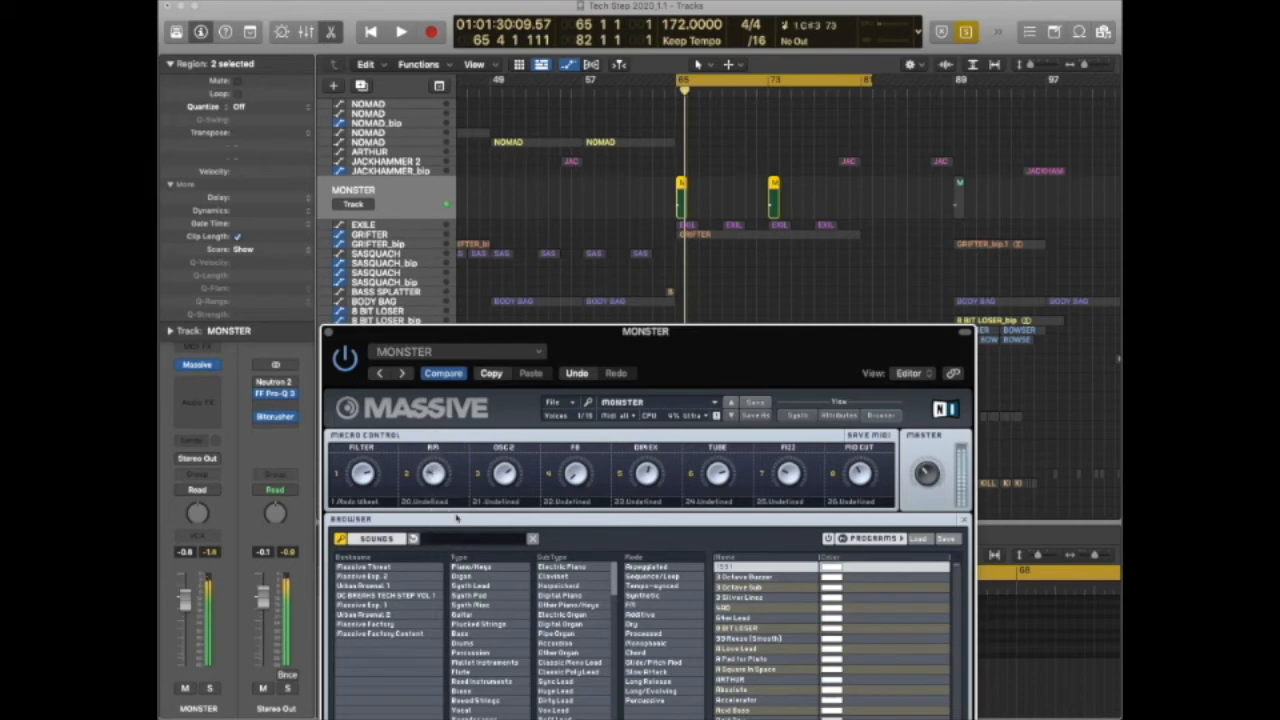
{"action": "left_click_drag", "start_coordinate": [797, 470], "coordinate": [855, 520]}
{"action": "left_click_drag", "start_coordinate": [380, 460], "coordinate": [370, 505]}
{"action": "left_click_drag", "start_coordinate": [437, 474], "coordinate": [441, 440]}
{"action": "mouse_move", "coordinate": [572, 476]}
{"action": "left_mouse_down"}
{"action": "mouse_move", "coordinate": [580, 390]}
{"action": "mouse_move", "coordinate": [572, 500]}
{"action": "left_mouse_up"}
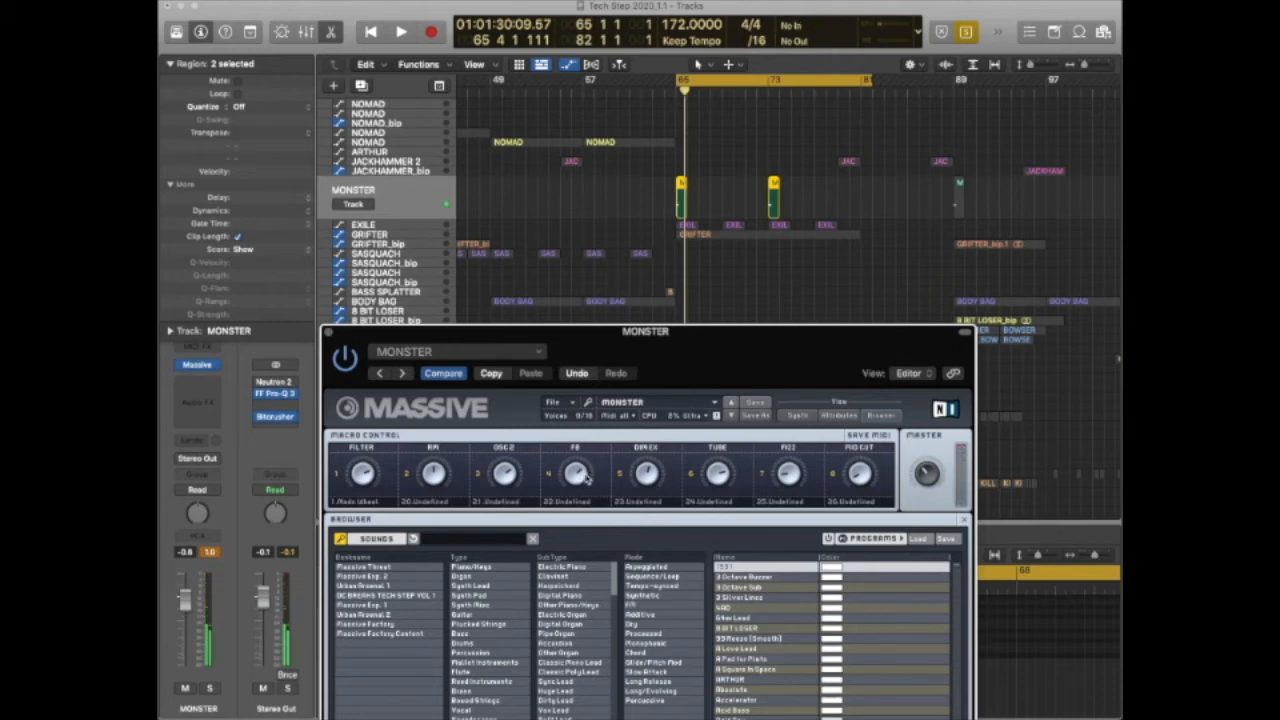
{"action": "left_click_drag", "start_coordinate": [577, 489], "coordinate": [655, 447]}
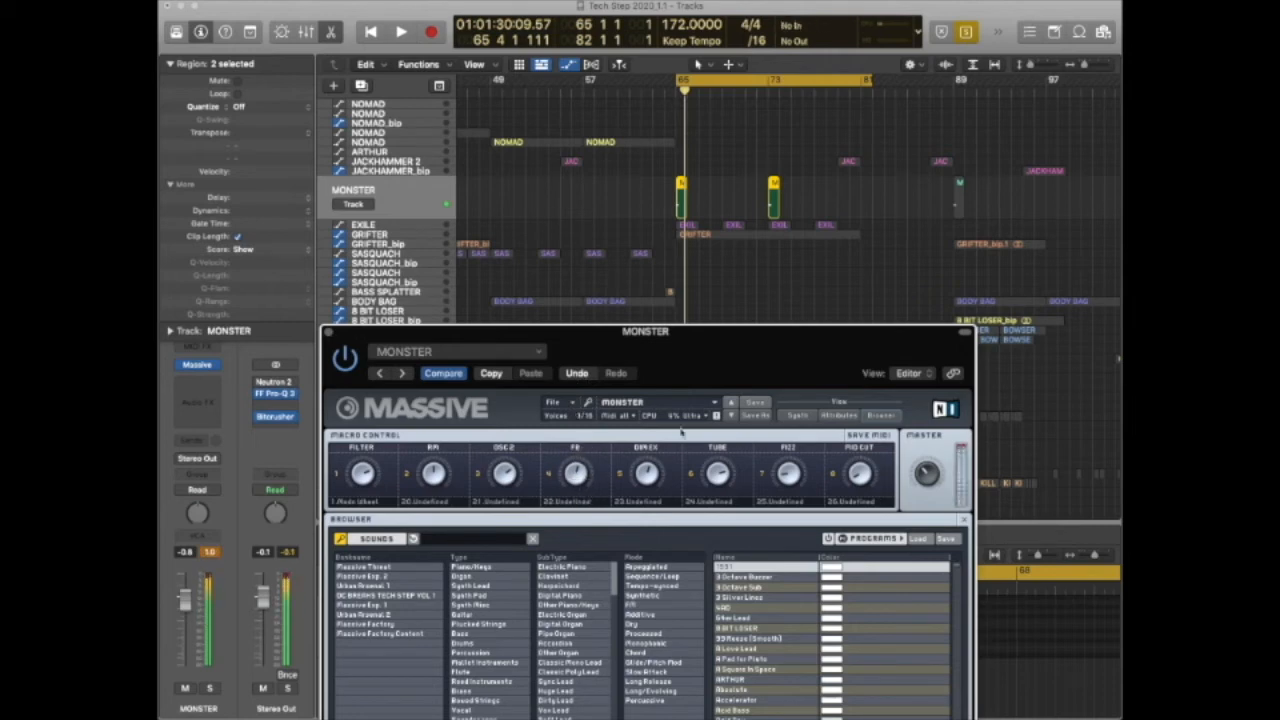
Undo the macro changes made to the MONSTER patch and close its Massive window.
{"action": "left_click", "coordinate": [577, 374]}
{"action": "left_click", "coordinate": [576, 374]}
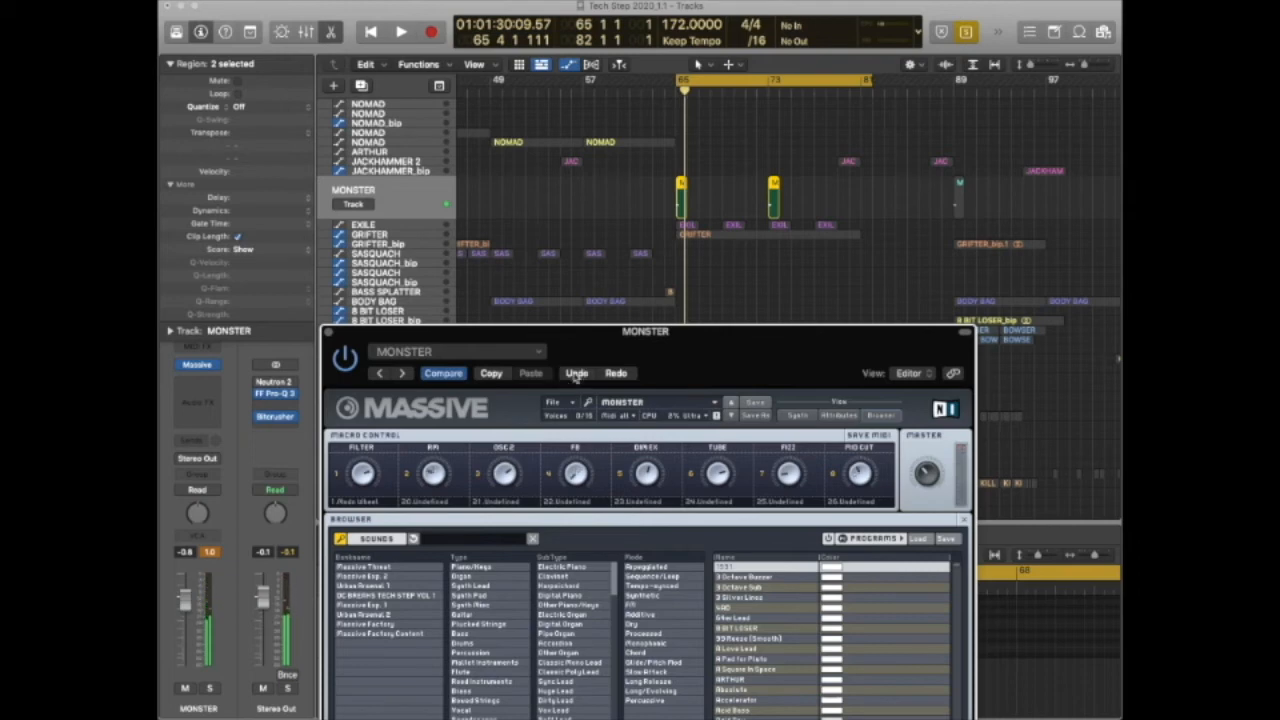
{"action": "left_click", "coordinate": [574, 373]}
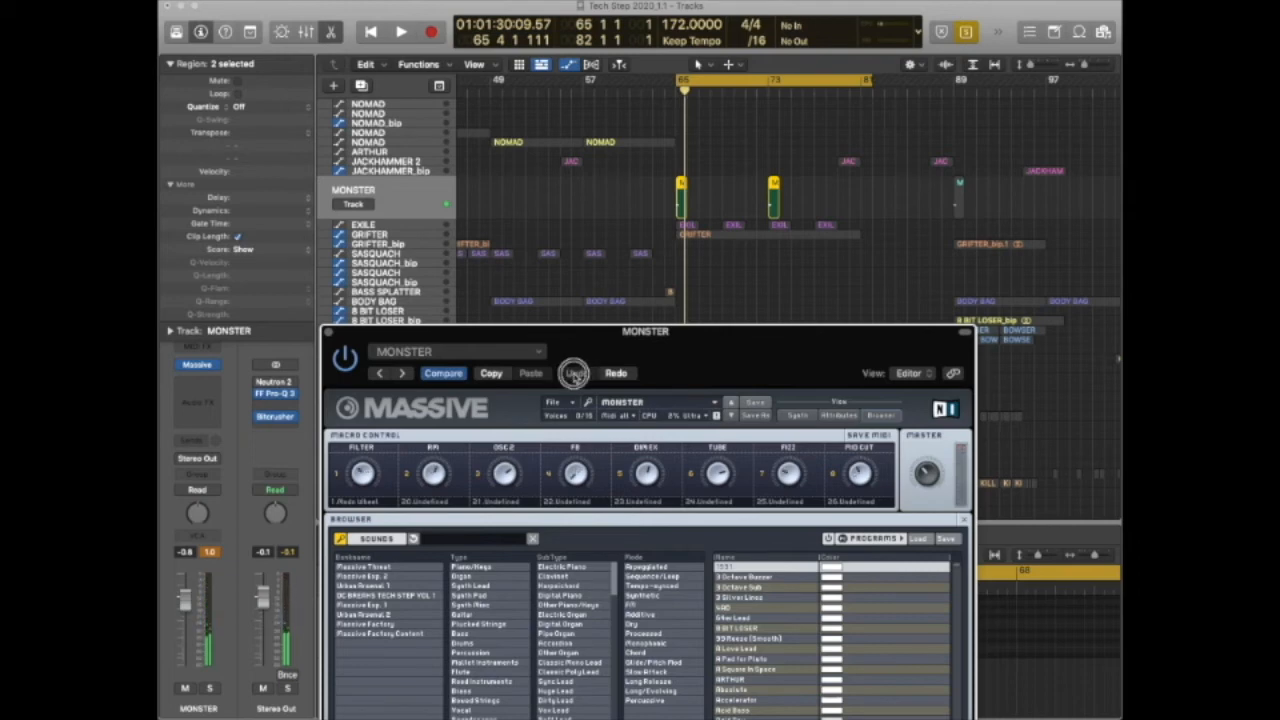
{"action": "left_click", "coordinate": [327, 337]}
Select the CLUSTER track's region near bar 68 and play it soloed with the track zoomed.
{"action": "left_click", "coordinate": [651, 207]}
{"action": "scroll", "coordinate": [700, 220], "scroll_direction": "right", "scroll_amount": 2}
{"action": "scroll", "coordinate": [737, 234], "scroll_direction": "up", "scroll_amount": 3}
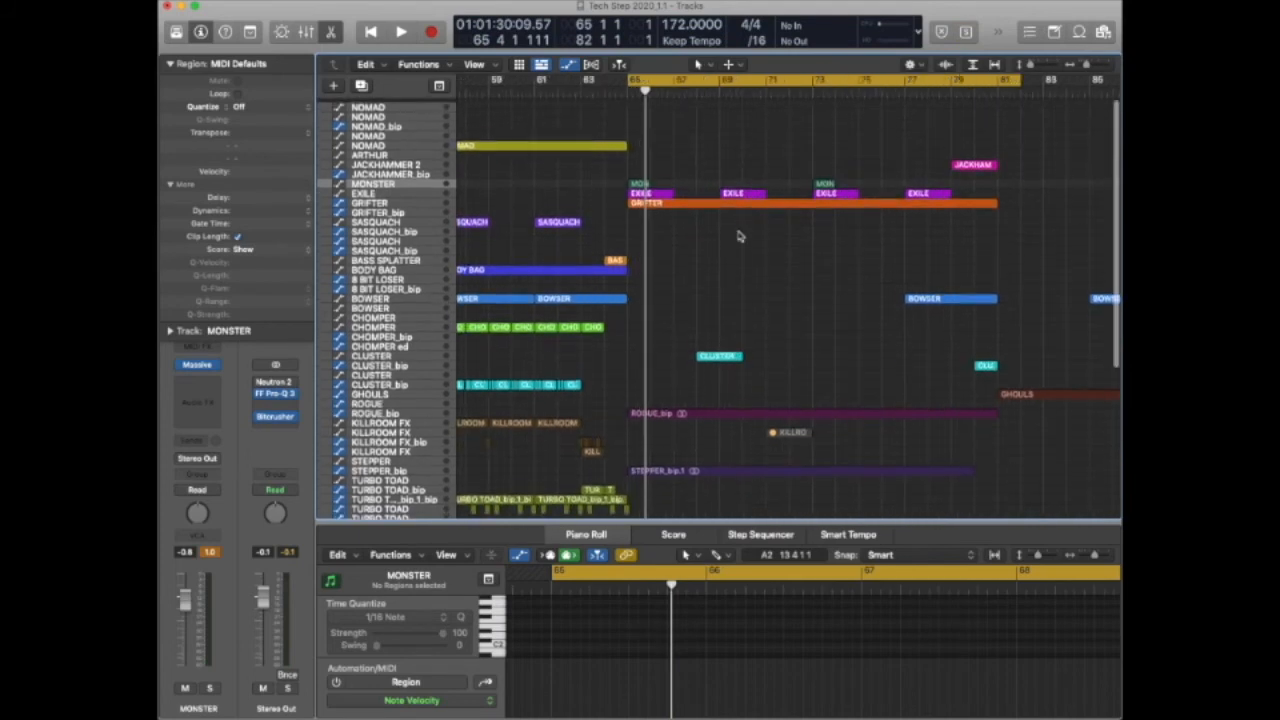
{"action": "left_click", "coordinate": [408, 355]}
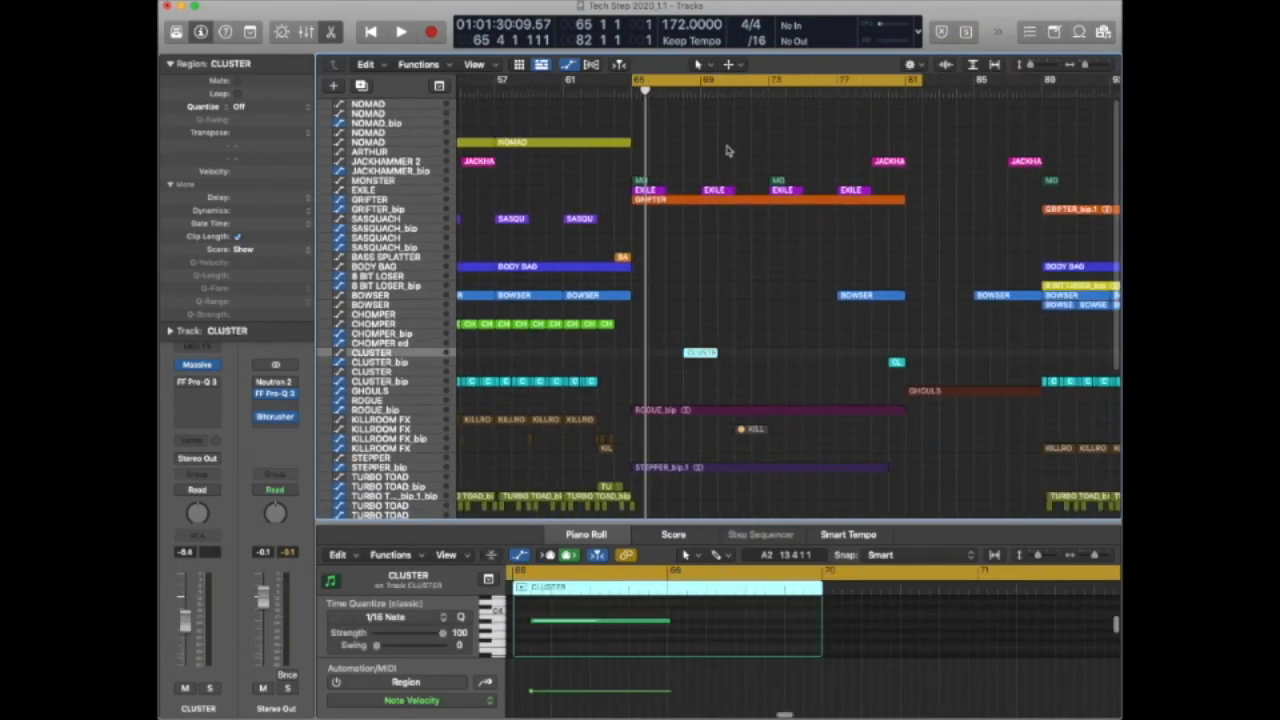
{"action": "key", "text": "ctrl+z"}
{"action": "key", "text": "ctrl+s"}
{"action": "key", "text": "space"}
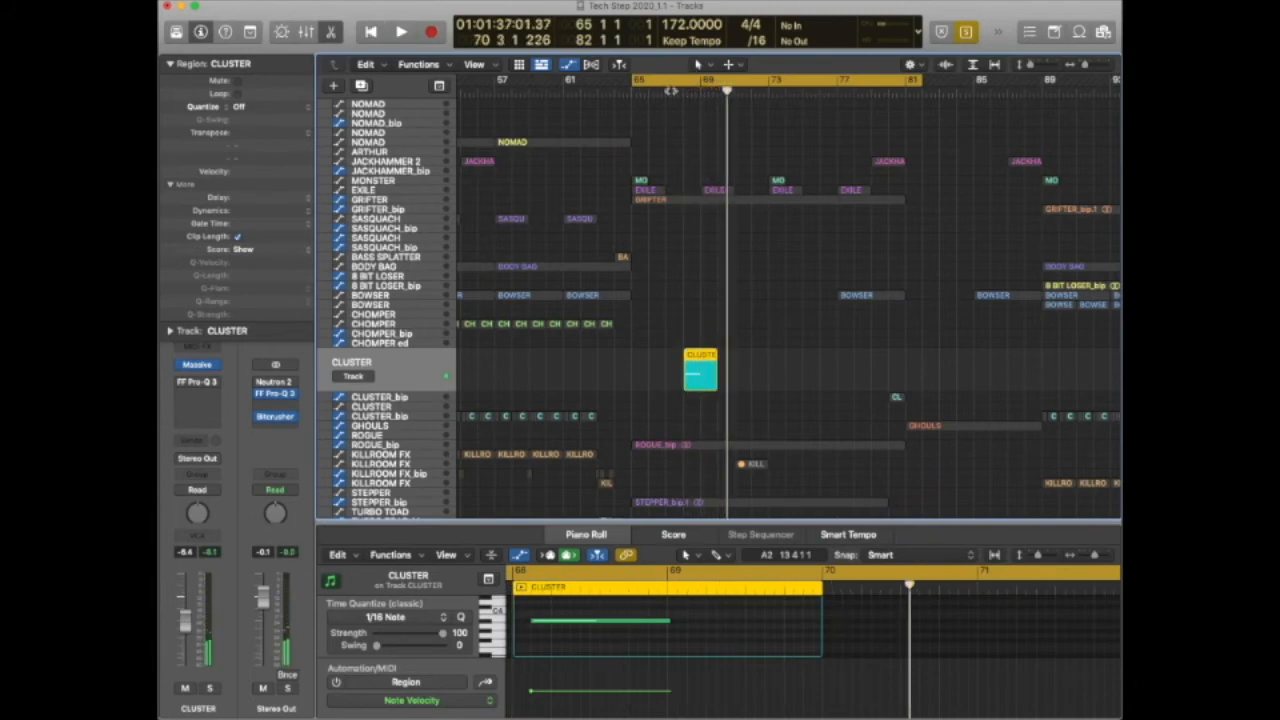
Turn solo off and play the CLUSTER passage in the full mix from about bar 67.
{"action": "key", "text": "s"}
{"action": "left_click", "coordinate": [668, 84]}
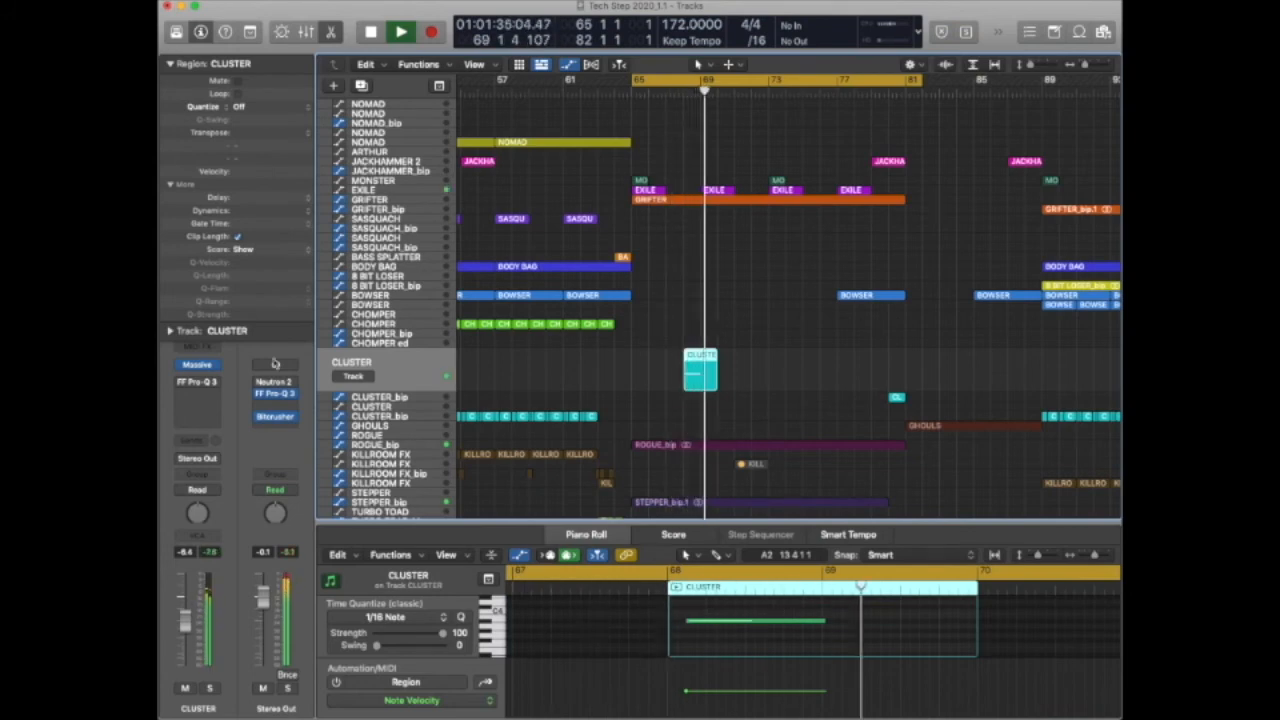
{"action": "key", "text": "space"}
Show the macro controls of CLUSTER's Massive patch and audition it while adjusting FREQ, XTRA DRIVE and REVERB.
{"action": "key", "text": "v"}
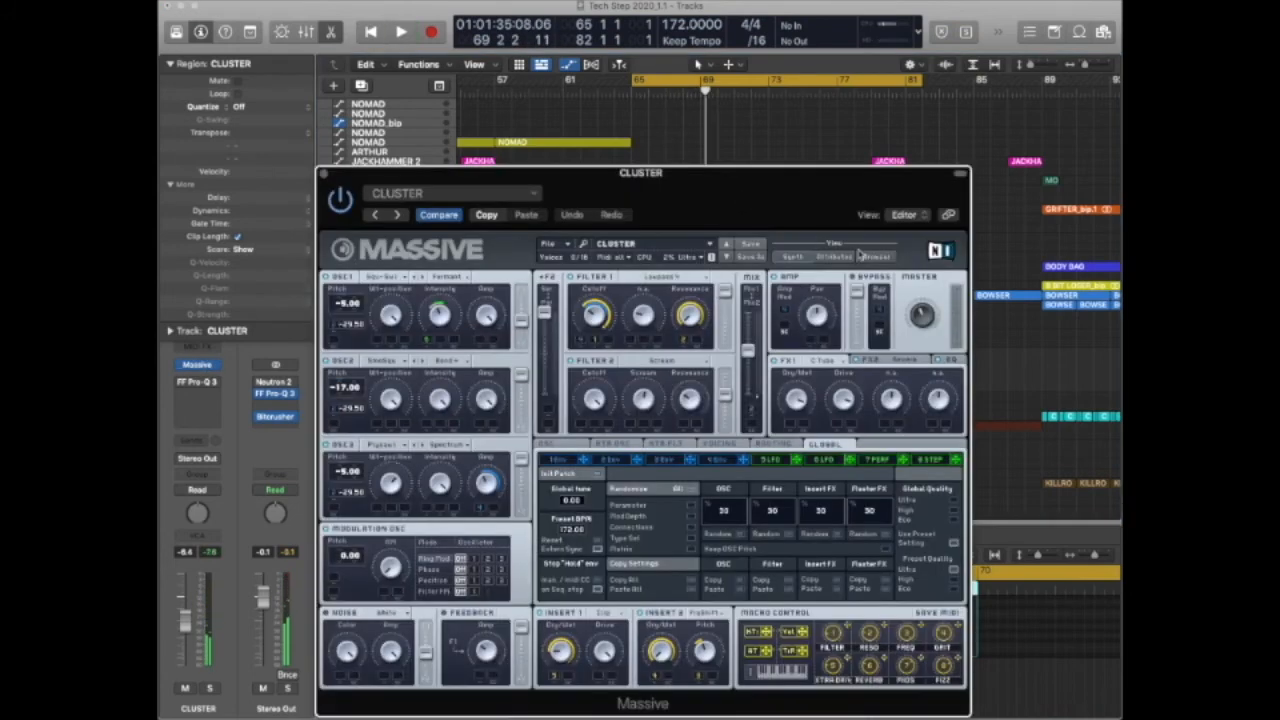
{"action": "left_click", "coordinate": [876, 257]}
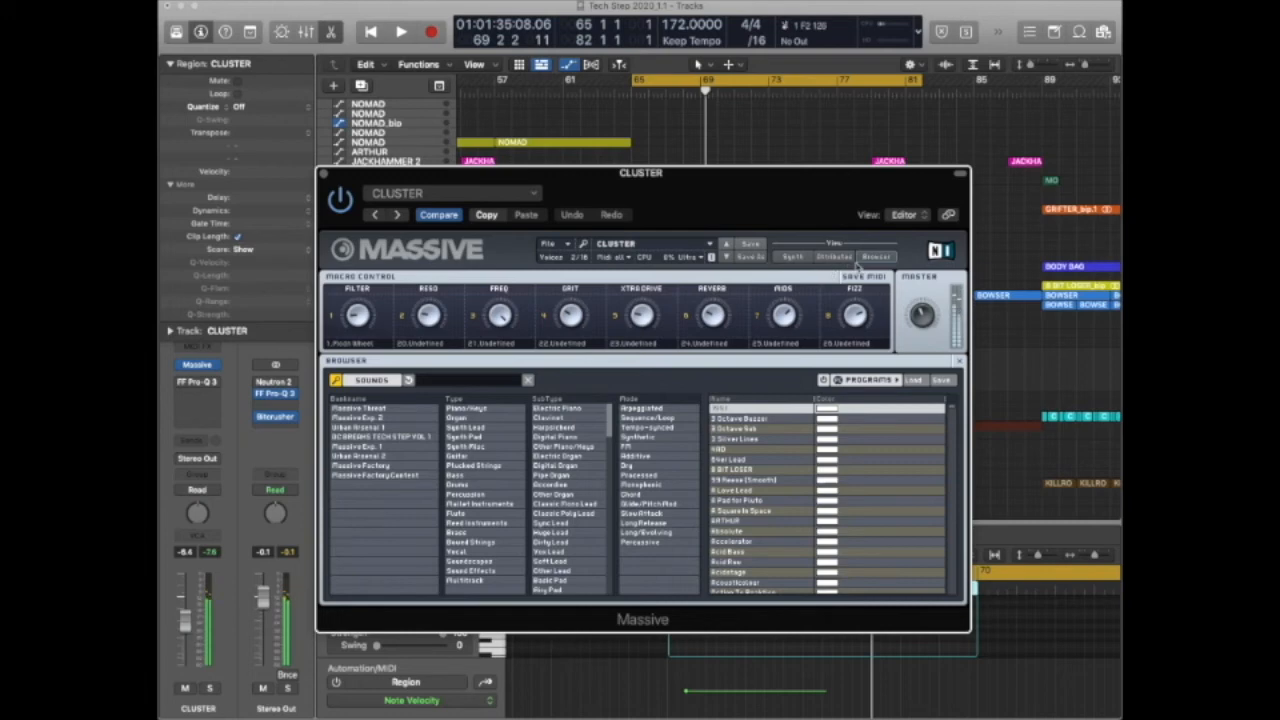
{"action": "left_click", "coordinate": [499, 317]}
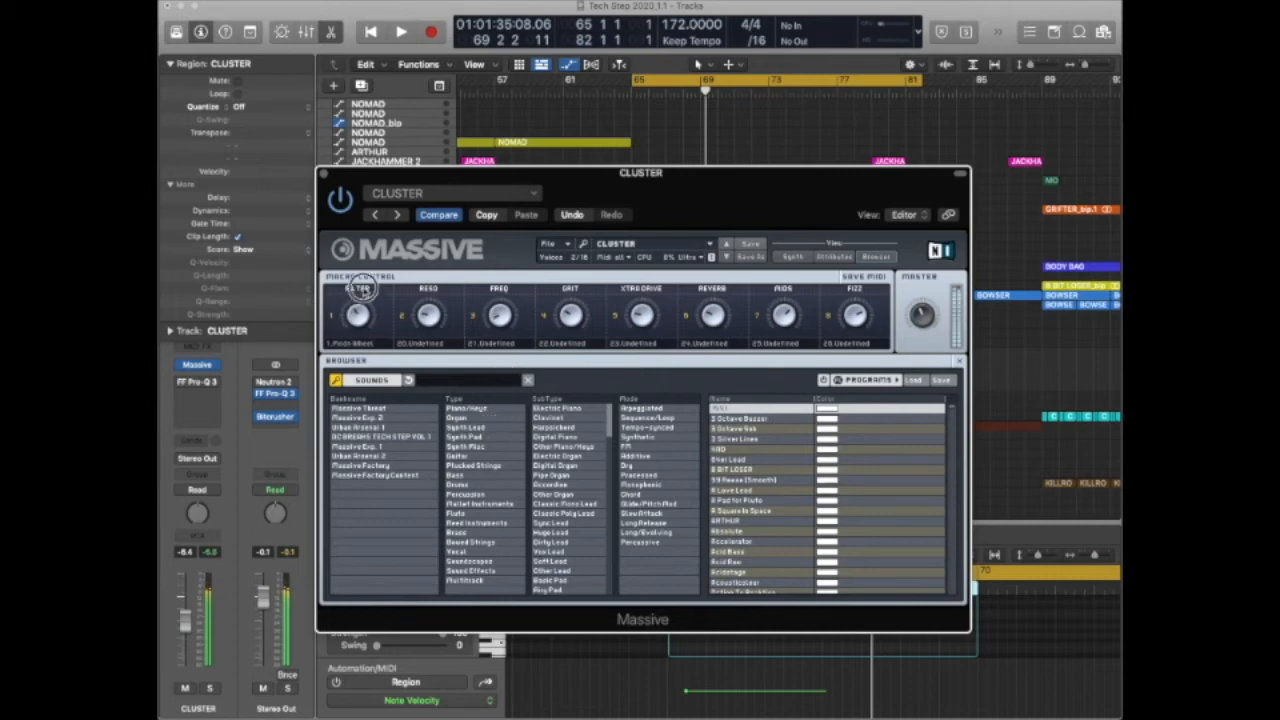
{"action": "left_click_drag", "start_coordinate": [650, 308], "coordinate": [667, 252]}
{"action": "left_click_drag", "start_coordinate": [503, 296], "coordinate": [515, 235]}
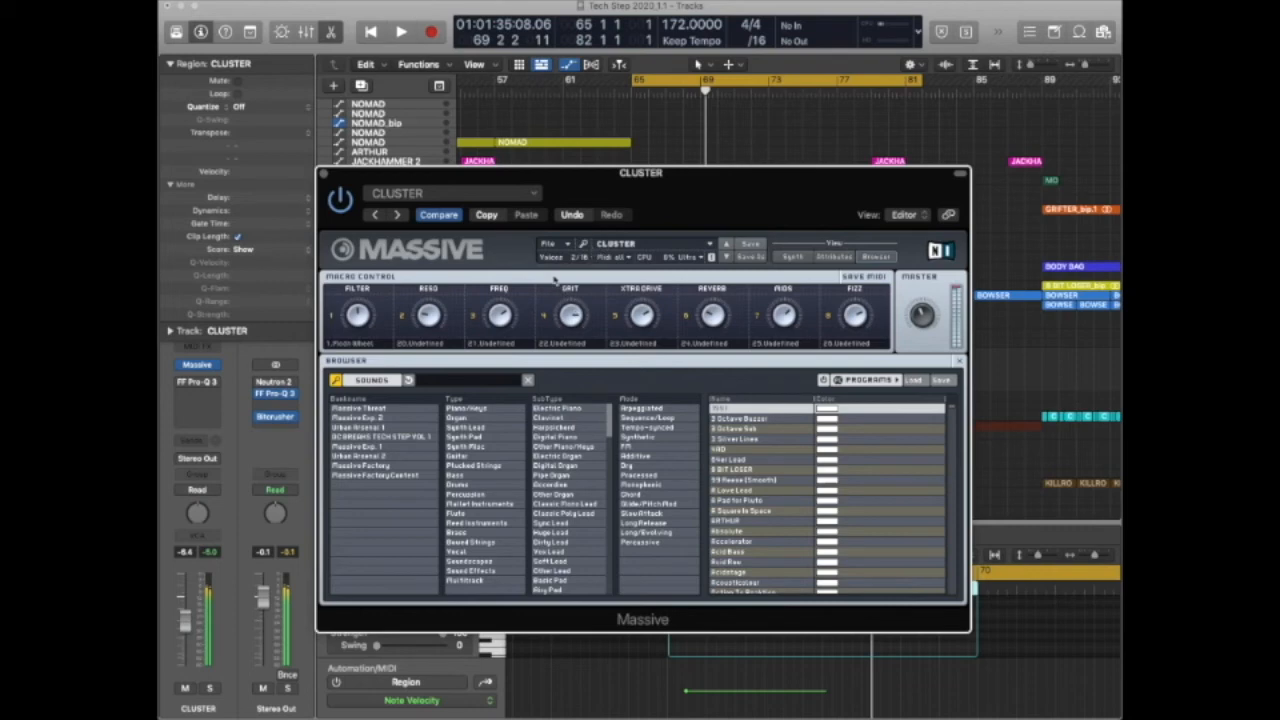
{"action": "left_click_drag", "start_coordinate": [638, 316], "coordinate": [650, 292]}
{"action": "left_click_drag", "start_coordinate": [722, 334], "coordinate": [783, 390]}
Undo the CLUSTER patch's macro changes and close its Massive window.
{"action": "left_click", "coordinate": [572, 216]}
{"action": "left_click", "coordinate": [572, 216]}
{"action": "left_click", "coordinate": [572, 216]}
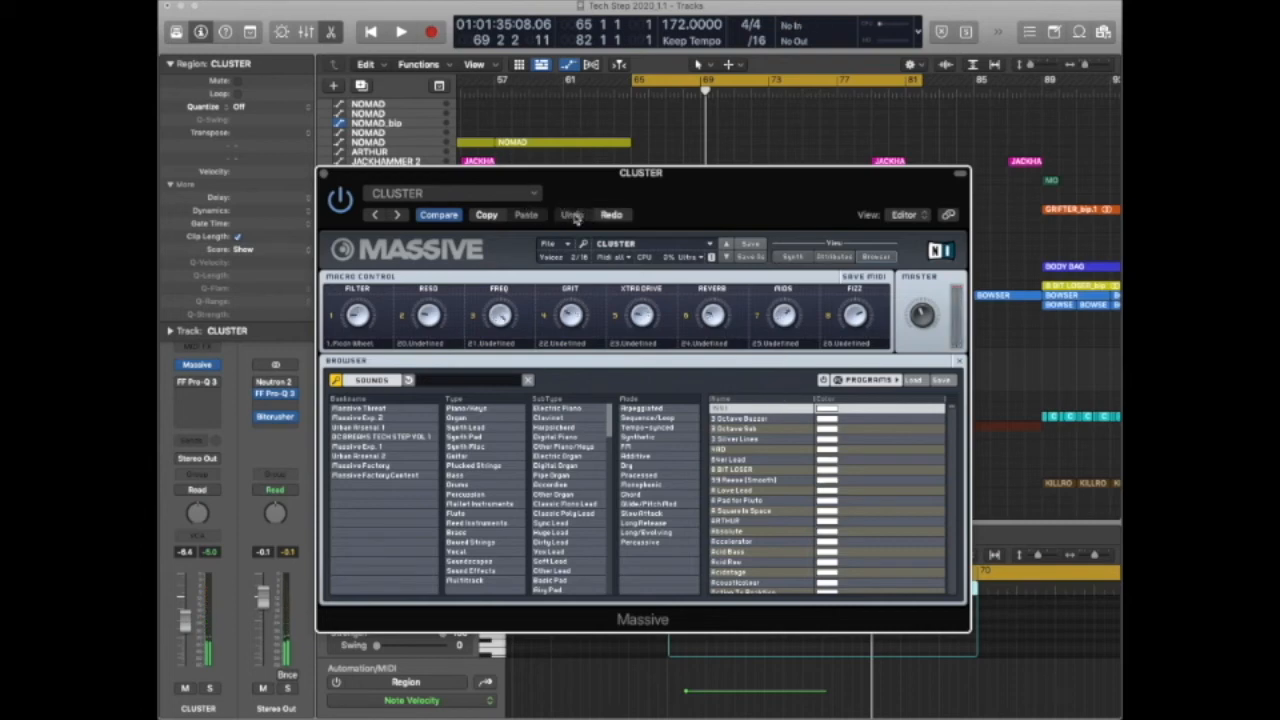
{"action": "left_click", "coordinate": [327, 177]}
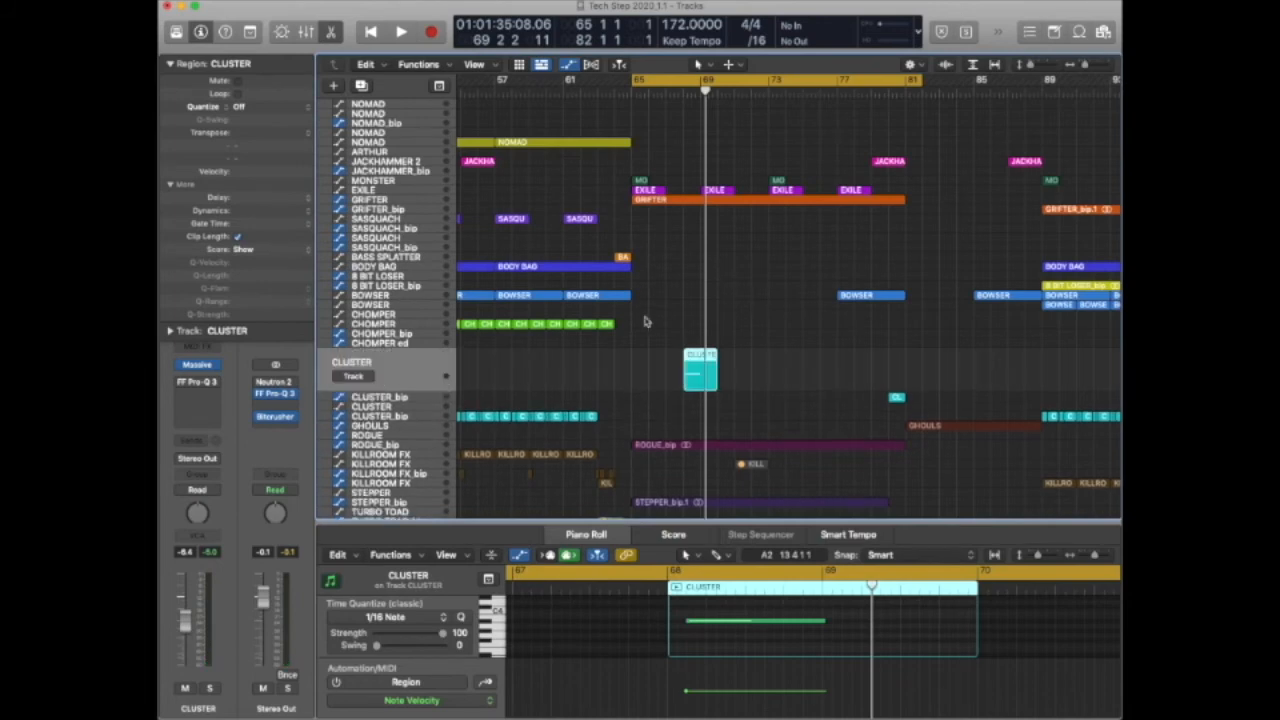
Select the ROGUE_bip region, play it soloed, and zoom its track to show the waveform.
{"action": "key", "text": "ctrl+z"}
{"action": "left_click", "coordinate": [402, 412]}
{"action": "key", "text": "ctrl+s"}
{"action": "key", "text": "space"}
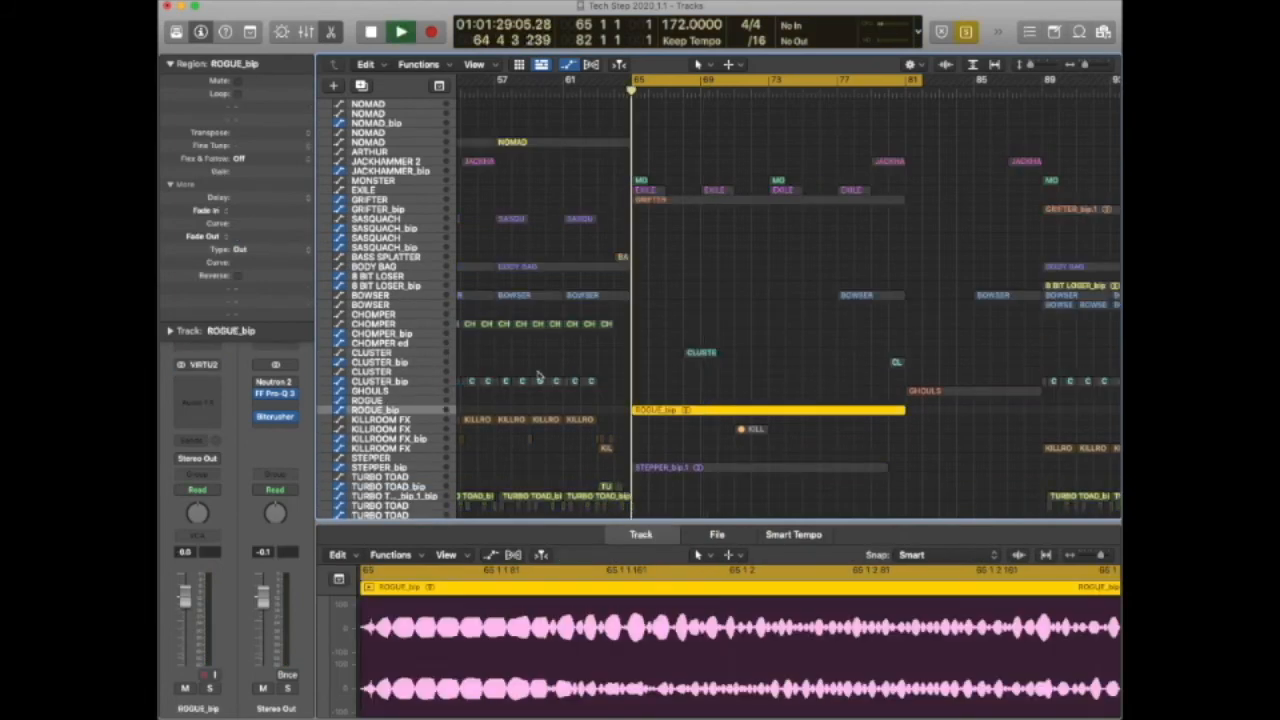
{"action": "key", "text": "ctrl+z"}
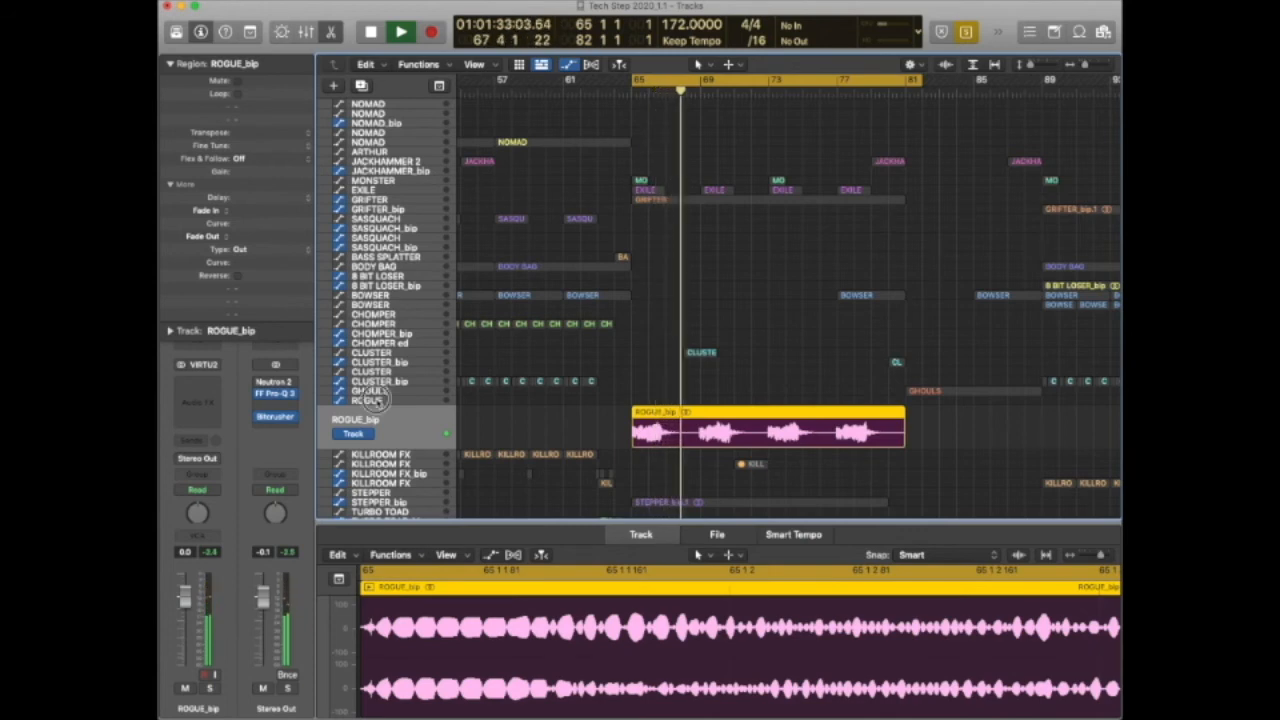
Select the ROGUE track, stop playback, and show the macro controls of its Massive patch.
{"action": "left_click", "coordinate": [370, 400]}
{"action": "key", "text": "space"}
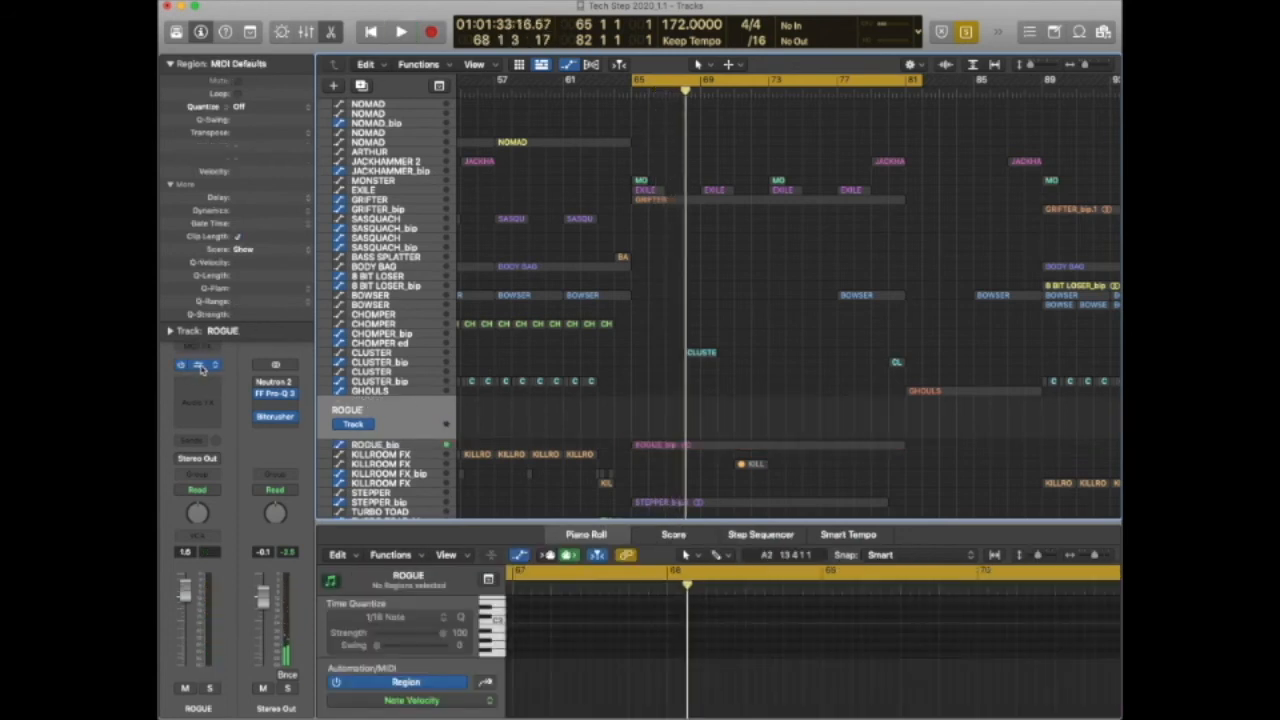
{"action": "left_click", "coordinate": [199, 366]}
{"action": "left_click", "coordinate": [874, 256]}
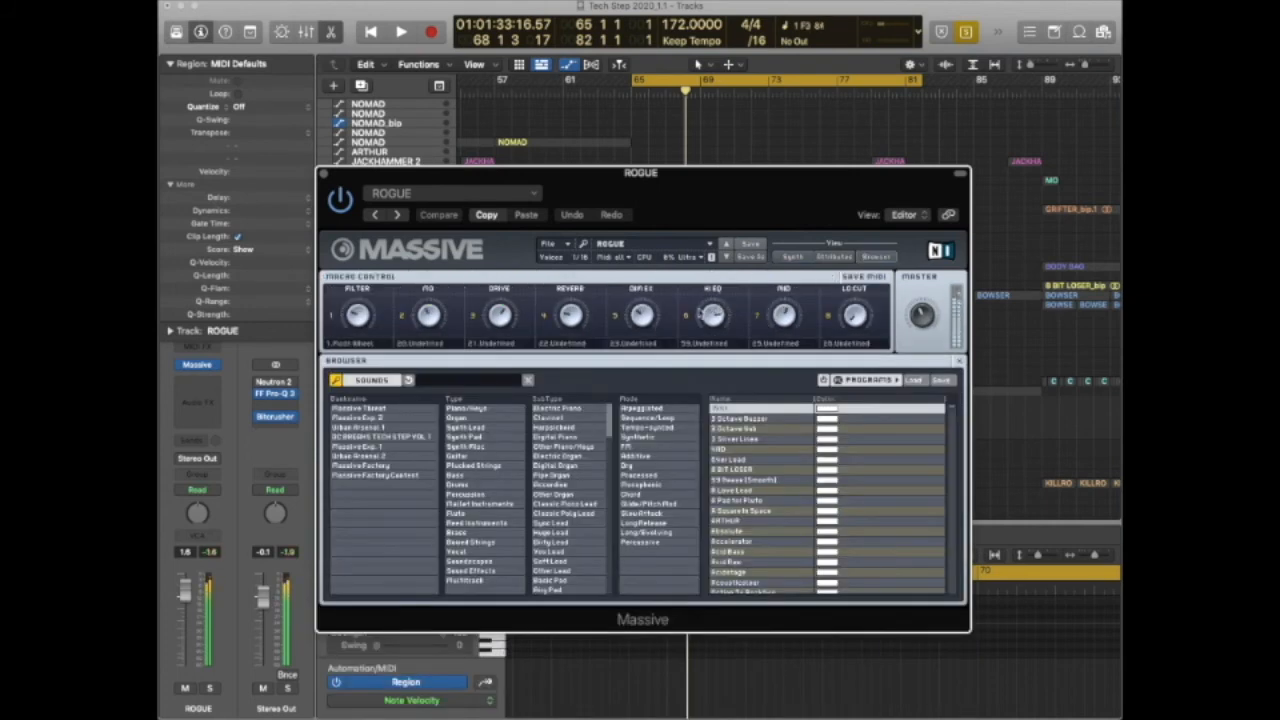
Audition ROGUE while adjusting its DRIVE, HI EQ and second macros, undo the changes, and close its Massive window.
{"action": "left_click_drag", "start_coordinate": [498, 317], "coordinate": [496, 358]}
{"action": "left_click_drag", "start_coordinate": [434, 317], "coordinate": [440, 258]}
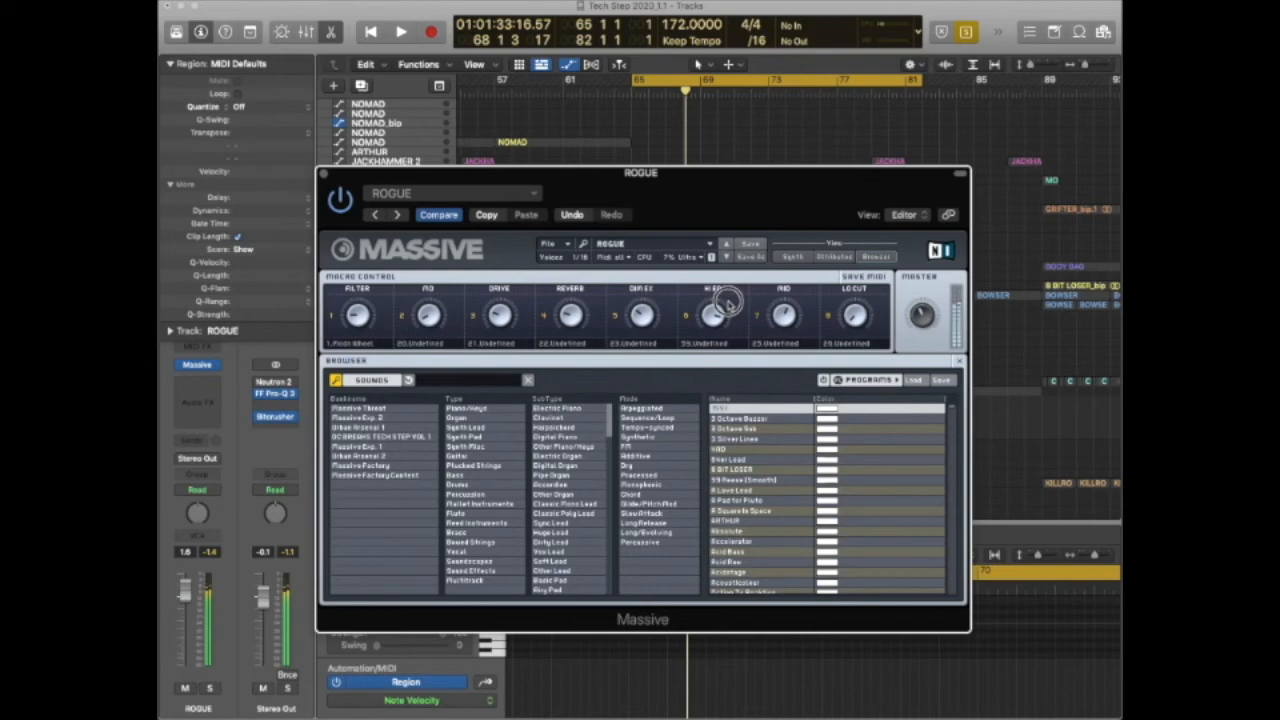
{"action": "left_click", "coordinate": [568, 214]}
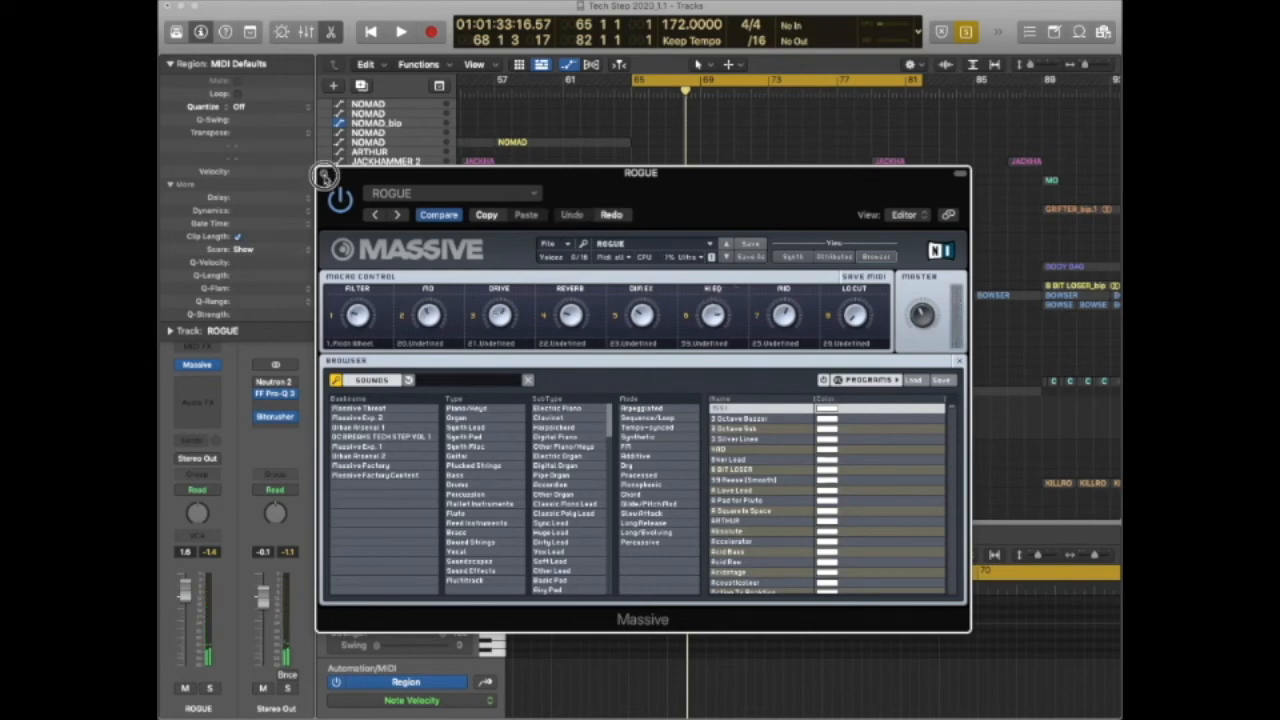
{"action": "left_click", "coordinate": [324, 176]}
Select the STEPPER_bip.1 region and play it soloed.
{"action": "scroll", "coordinate": [400, 440], "scroll_direction": "down", "scroll_amount": 3}
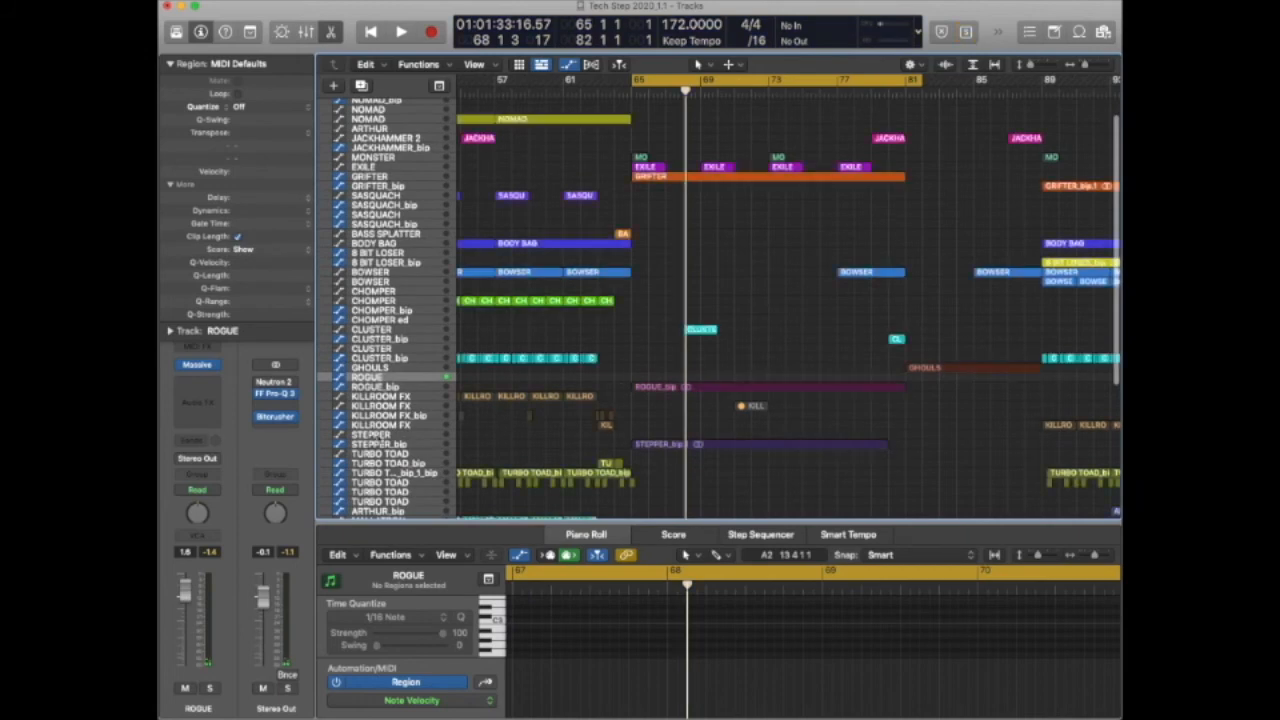
{"action": "left_click", "coordinate": [650, 444]}
{"action": "key", "text": "ctrl+s"}
{"action": "key", "text": "space"}
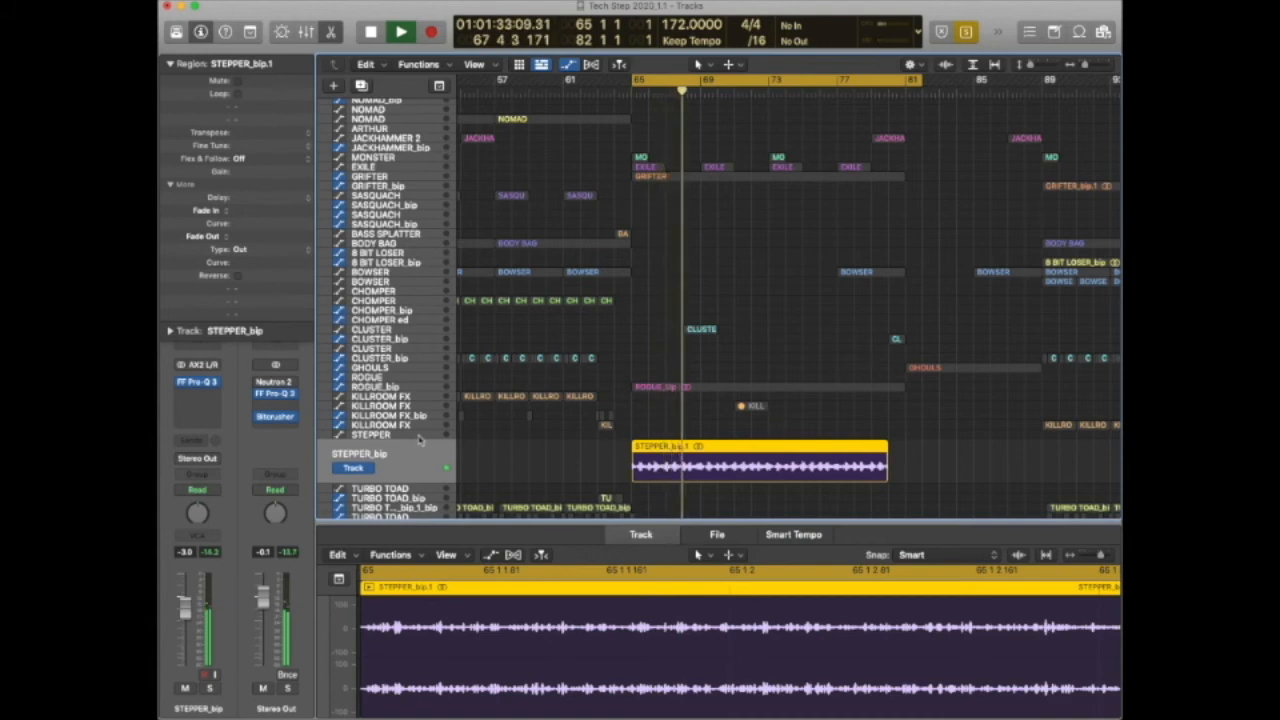
{"action": "key", "text": "space"}
Select the STEPPER track and show the macro controls of its Massive patch.
{"action": "left_click", "coordinate": [420, 440]}
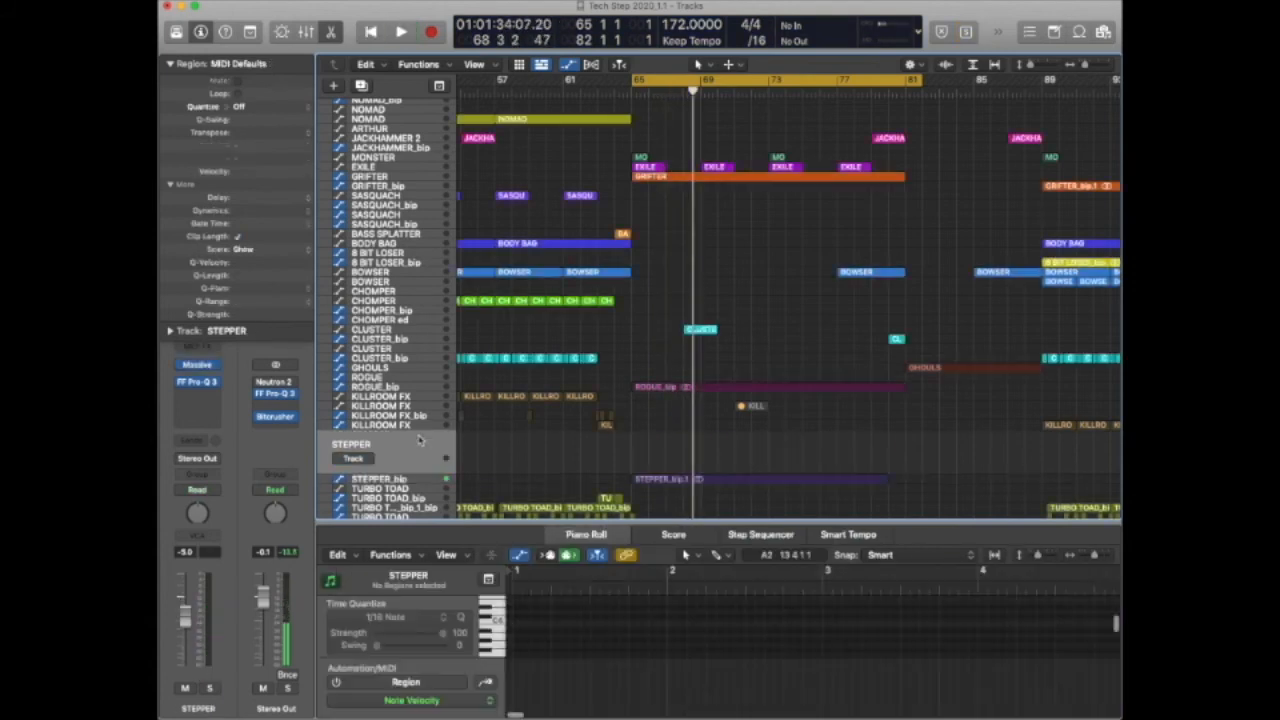
{"action": "left_click", "coordinate": [655, 406], "text": "ctrl+alt"}
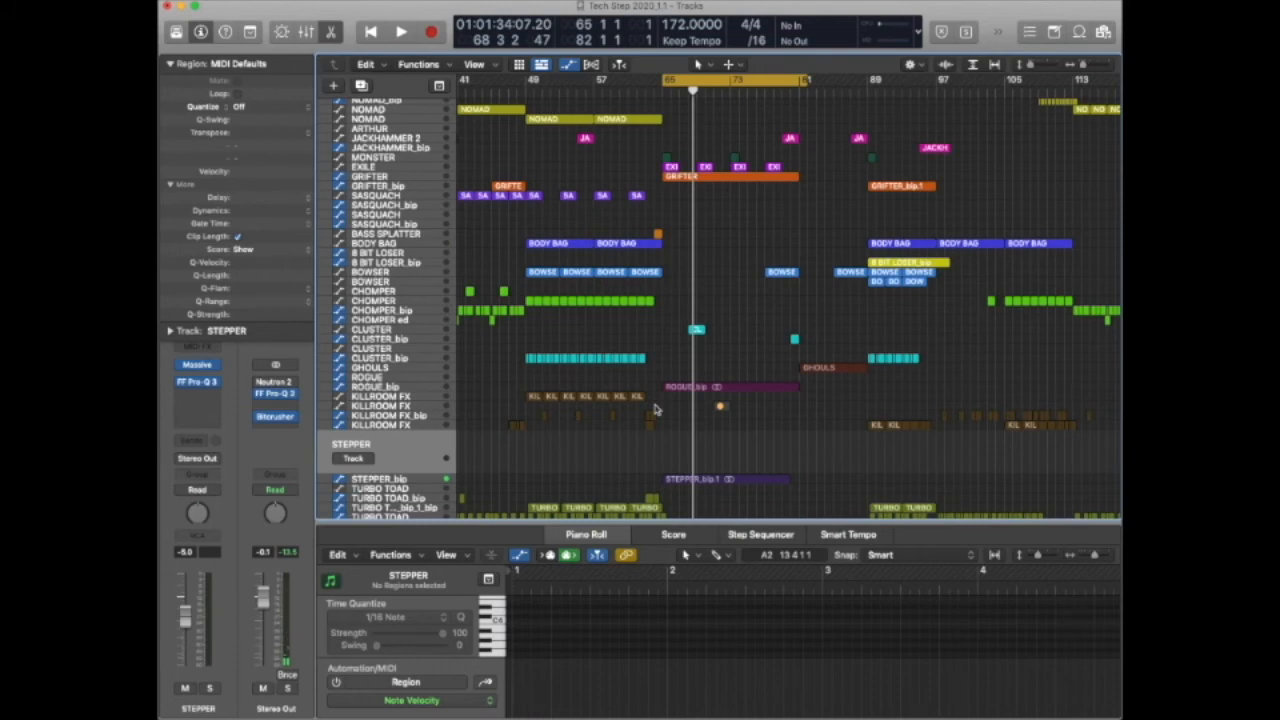
{"action": "mouse_move", "coordinate": [201, 368]}
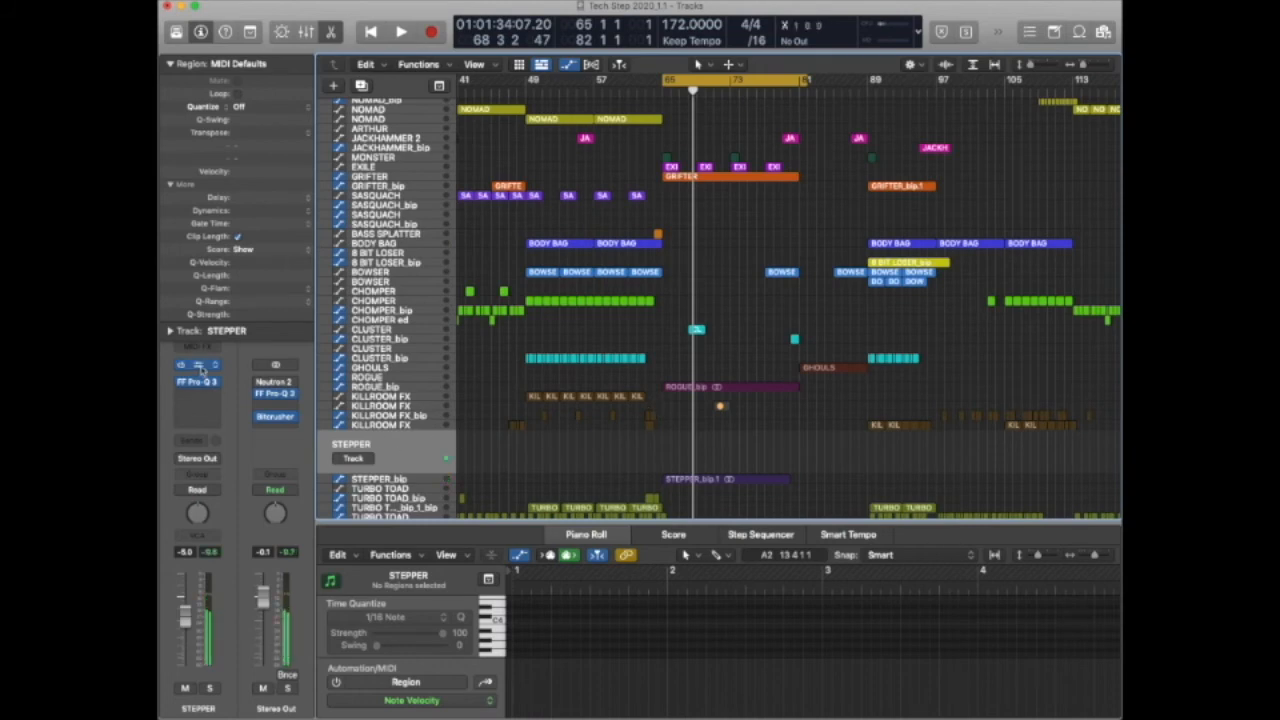
{"action": "left_click", "coordinate": [201, 368]}
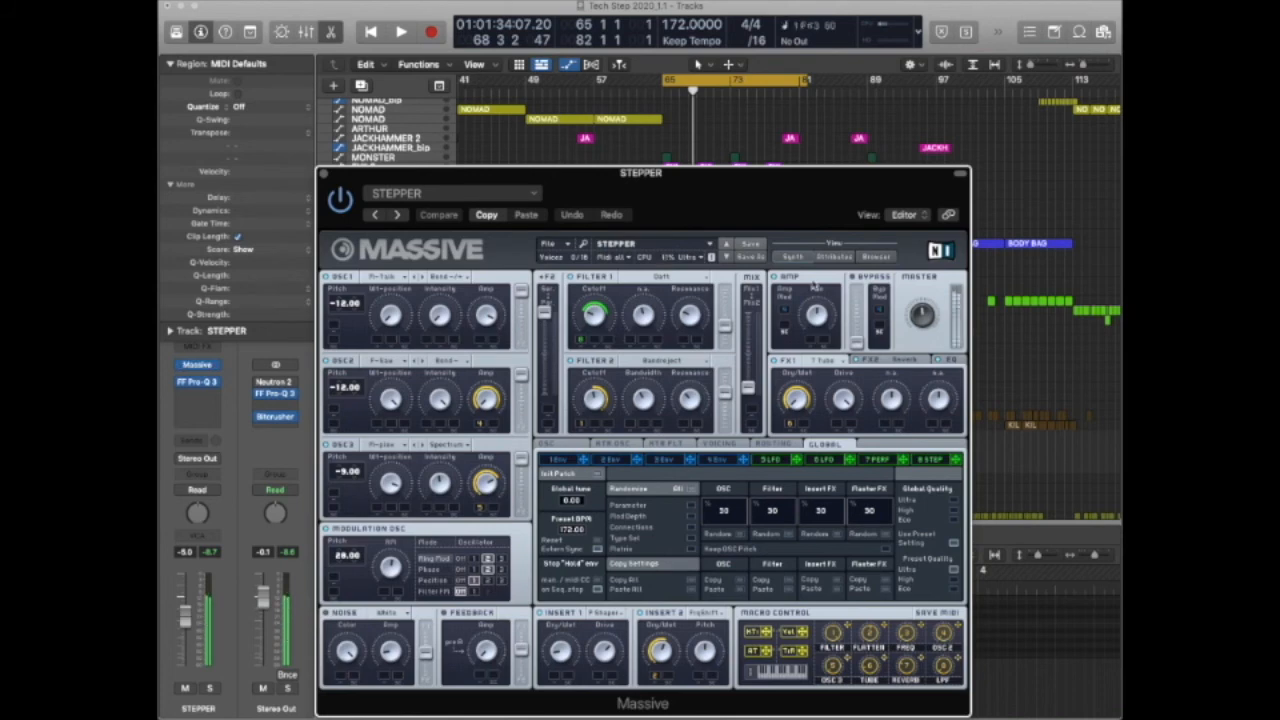
{"action": "left_click", "coordinate": [877, 257]}
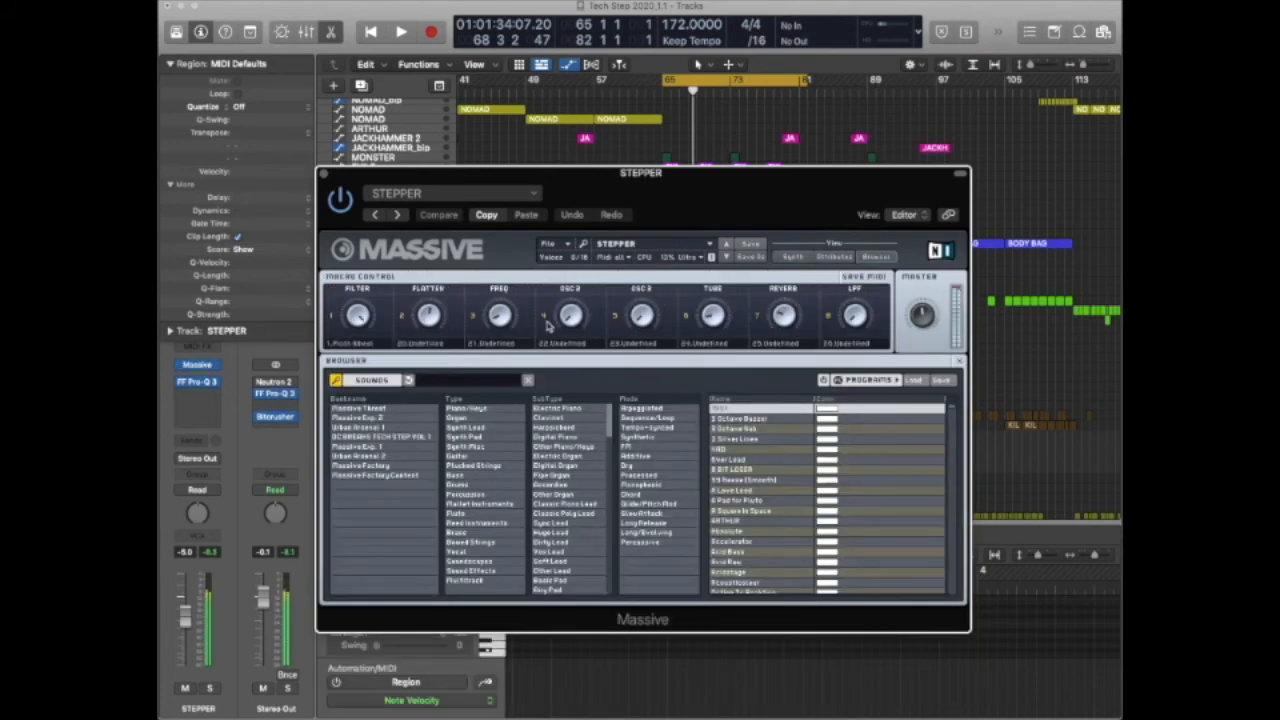
Audition STEPPER while adjusting its FILTER and other macros, undo the changes, and close its Massive window.
{"action": "left_click_drag", "start_coordinate": [362, 318], "coordinate": [364, 411]}
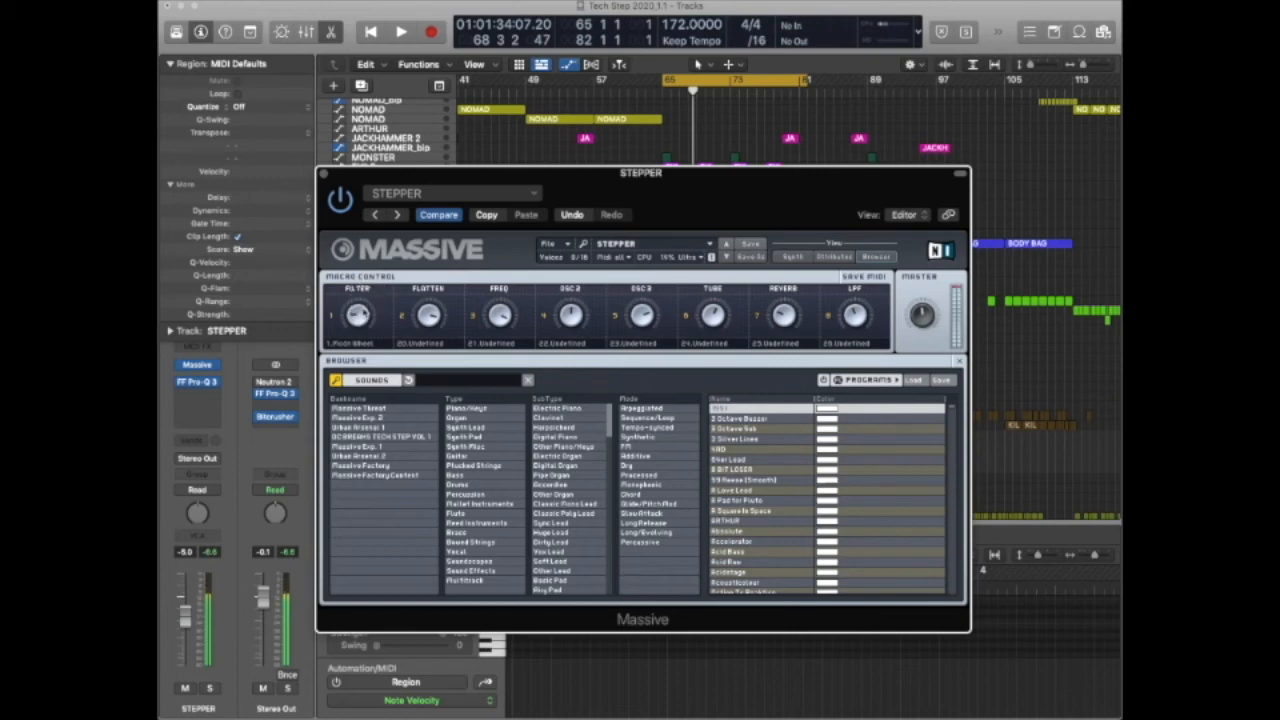
{"action": "left_click", "coordinate": [572, 215]}
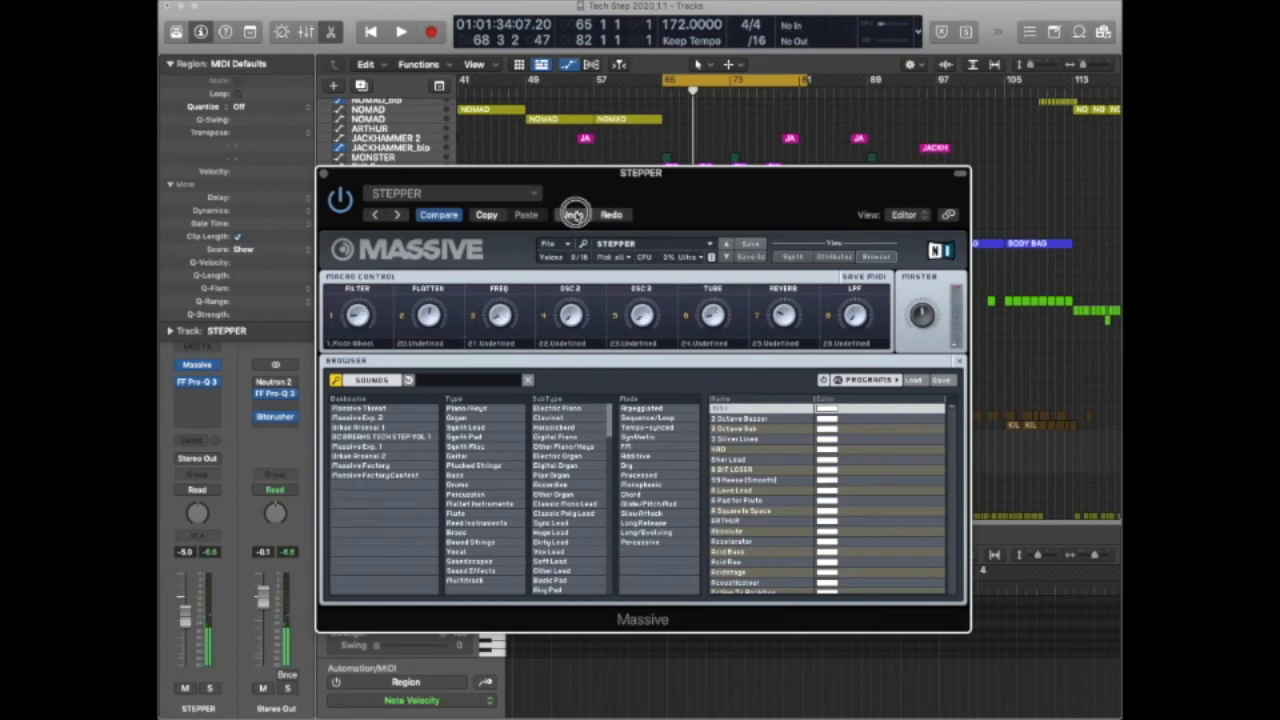
{"action": "left_click", "coordinate": [322, 174]}
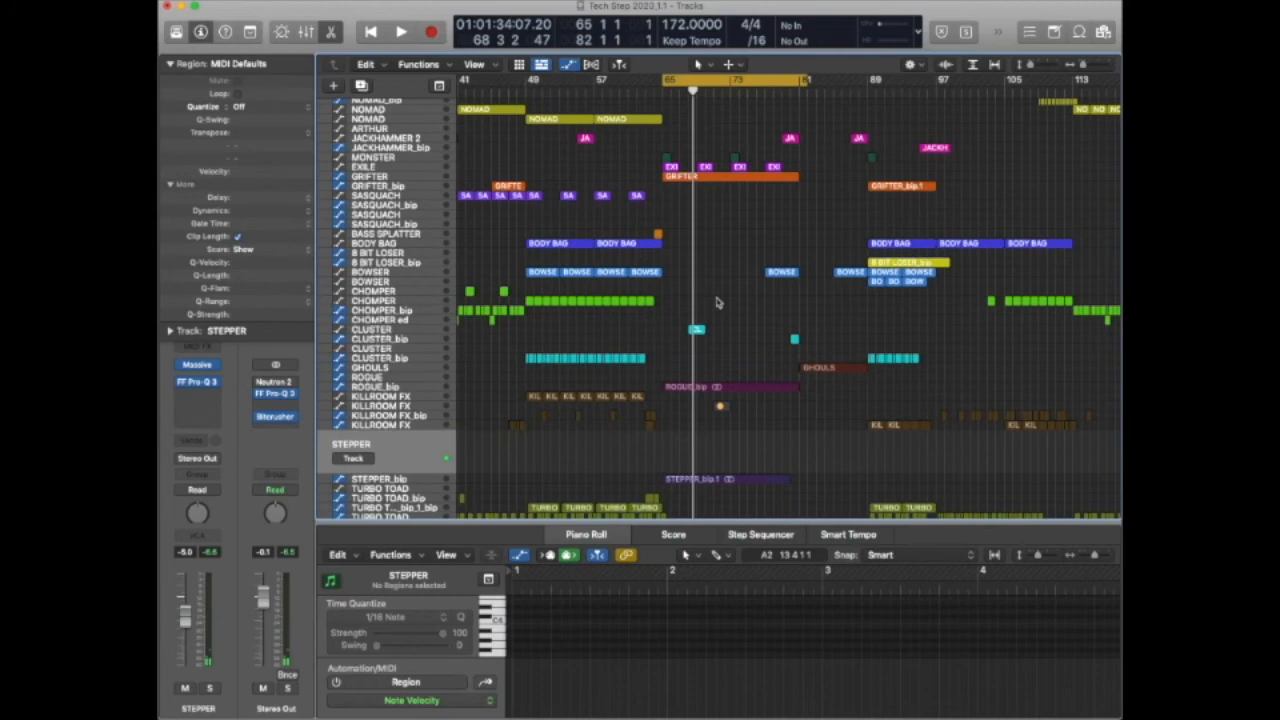
Select the REZZZZZ track's first region at bar 65 and play it soloed with the track zoomed.
{"action": "scroll", "coordinate": [650, 320], "scroll_direction": "down", "scroll_amount": 5}
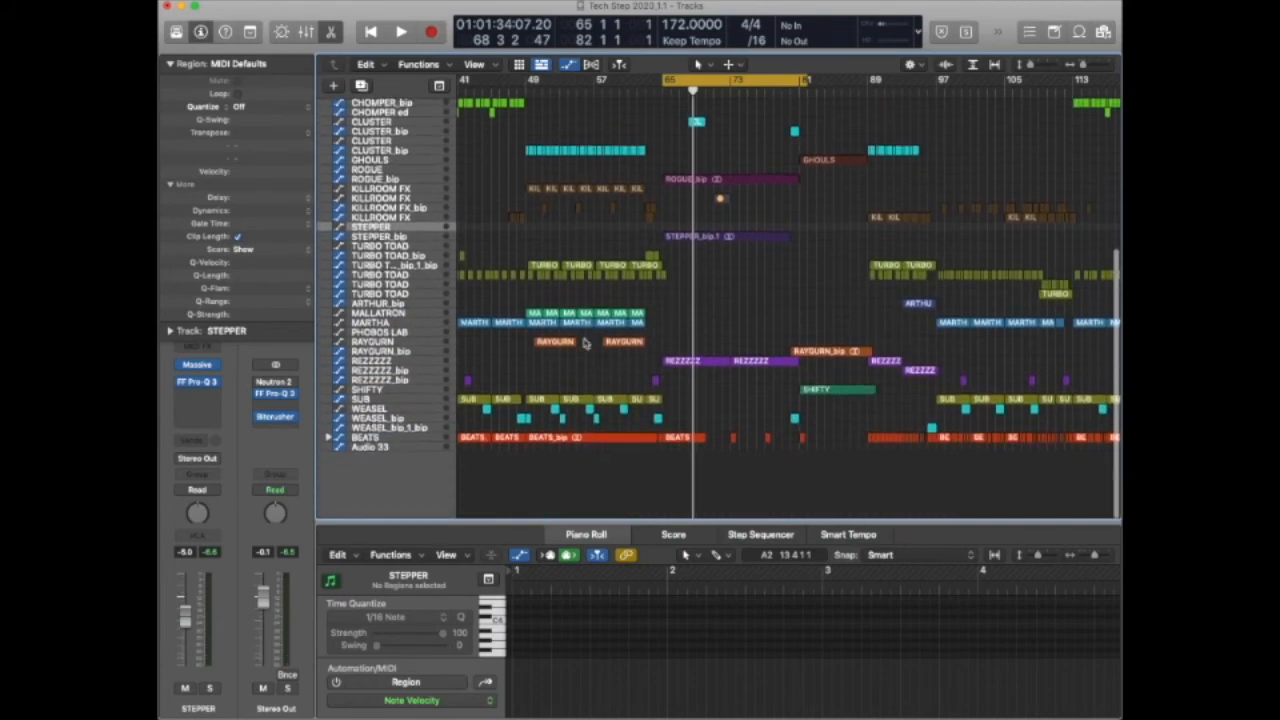
{"action": "left_click", "coordinate": [398, 362]}
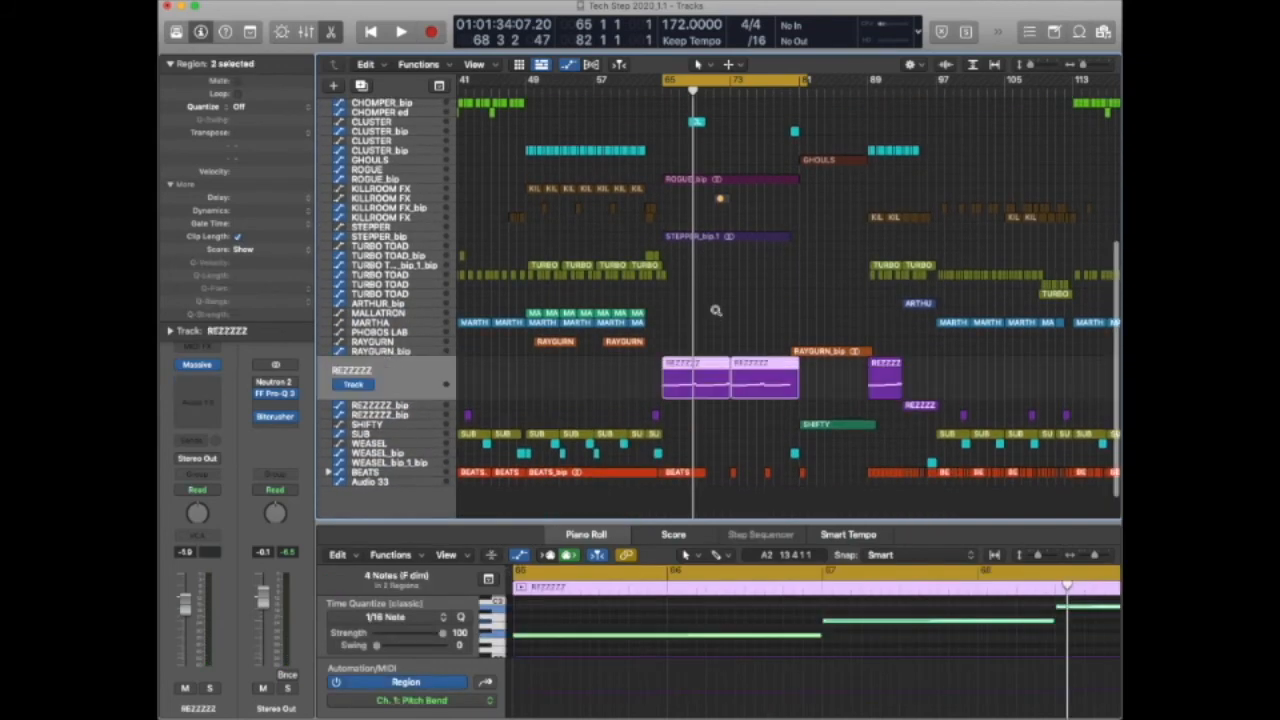
{"action": "scroll", "coordinate": [716, 310], "scroll_direction": "up", "scroll_amount": 5}
{"action": "scroll", "coordinate": [716, 310], "scroll_direction": "down", "scroll_amount": 1}
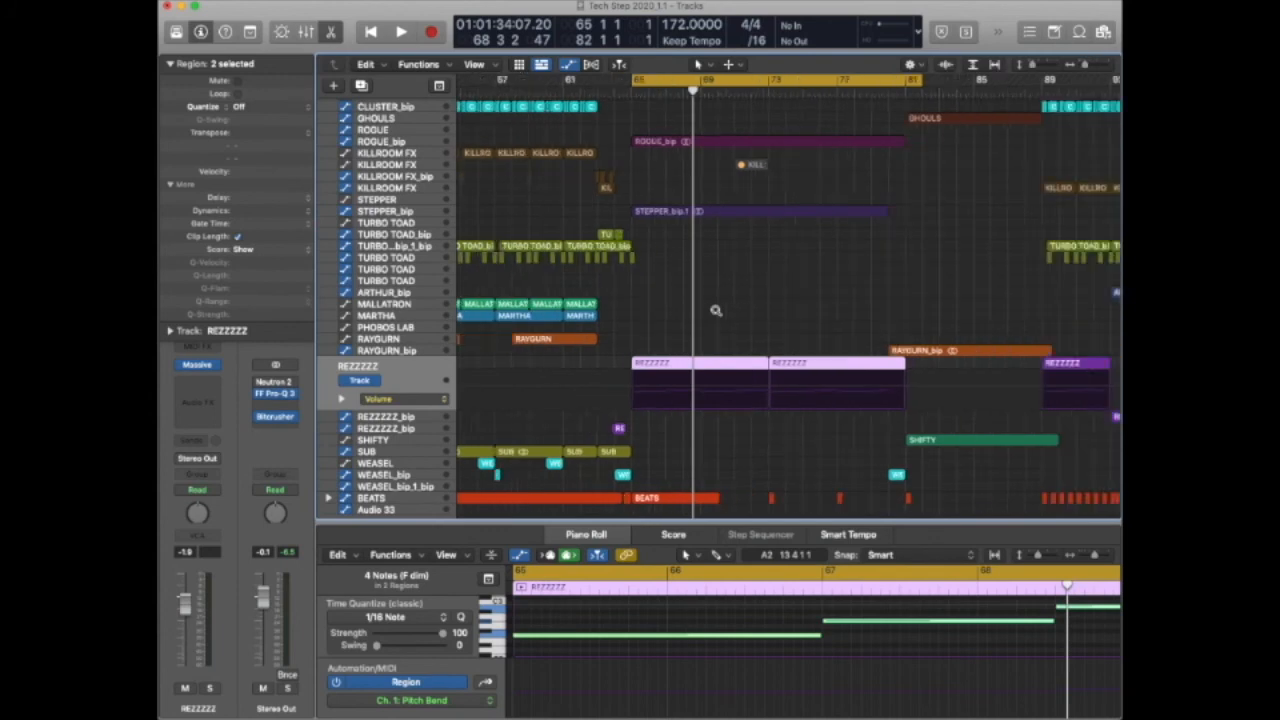
{"action": "scroll", "coordinate": [716, 310], "scroll_direction": "down", "scroll_amount": 3}
{"action": "left_click", "coordinate": [710, 364]}
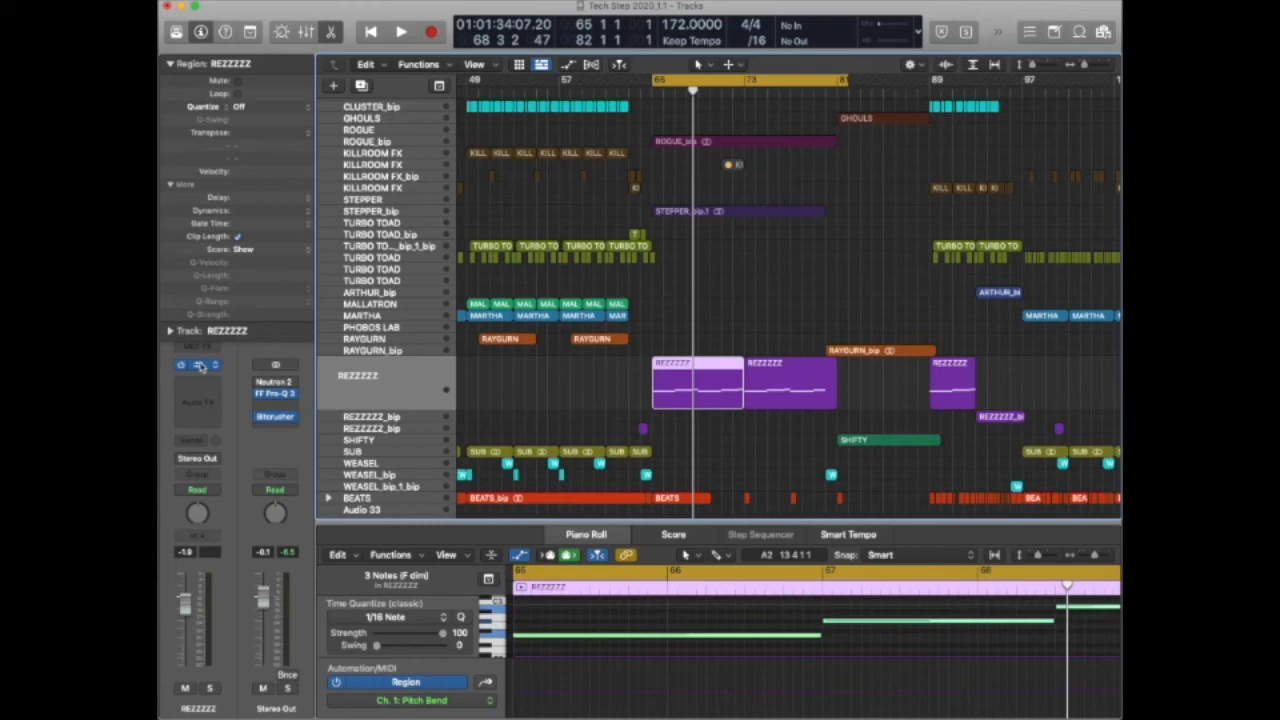
{"action": "key", "text": "ctrl+s"}
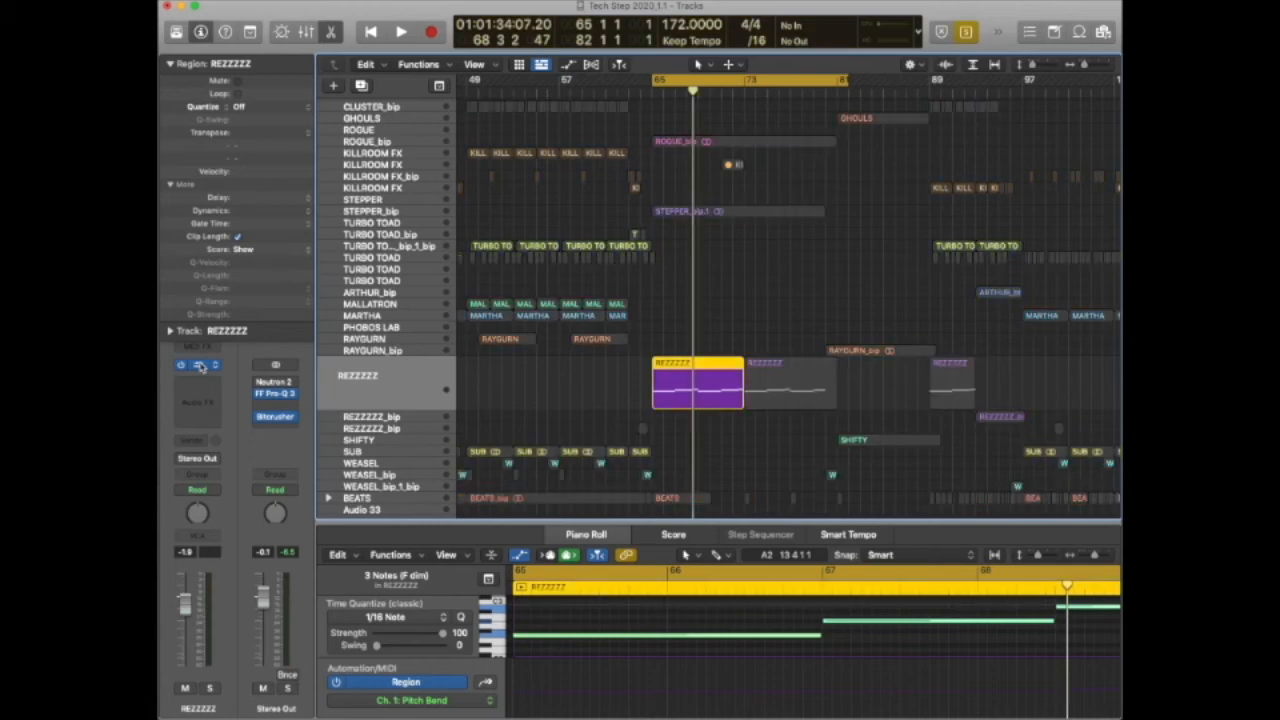
{"action": "key", "text": "space"}
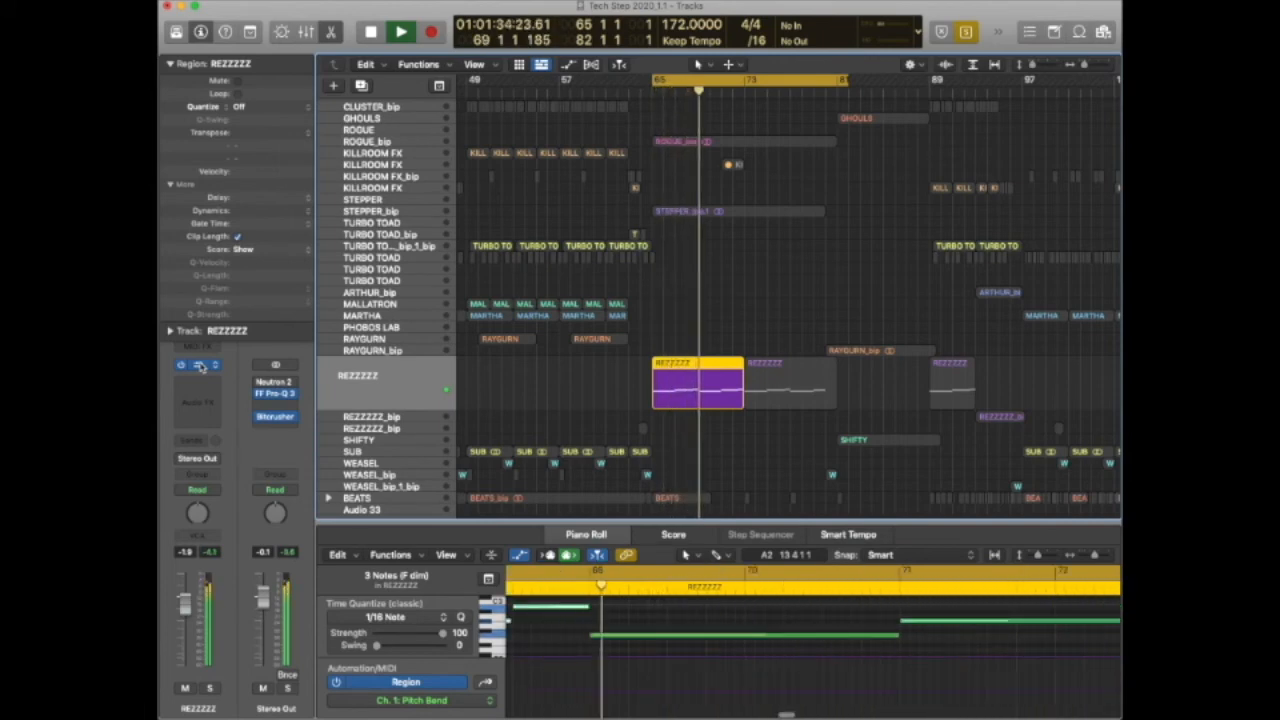
{"action": "key", "text": "space"}
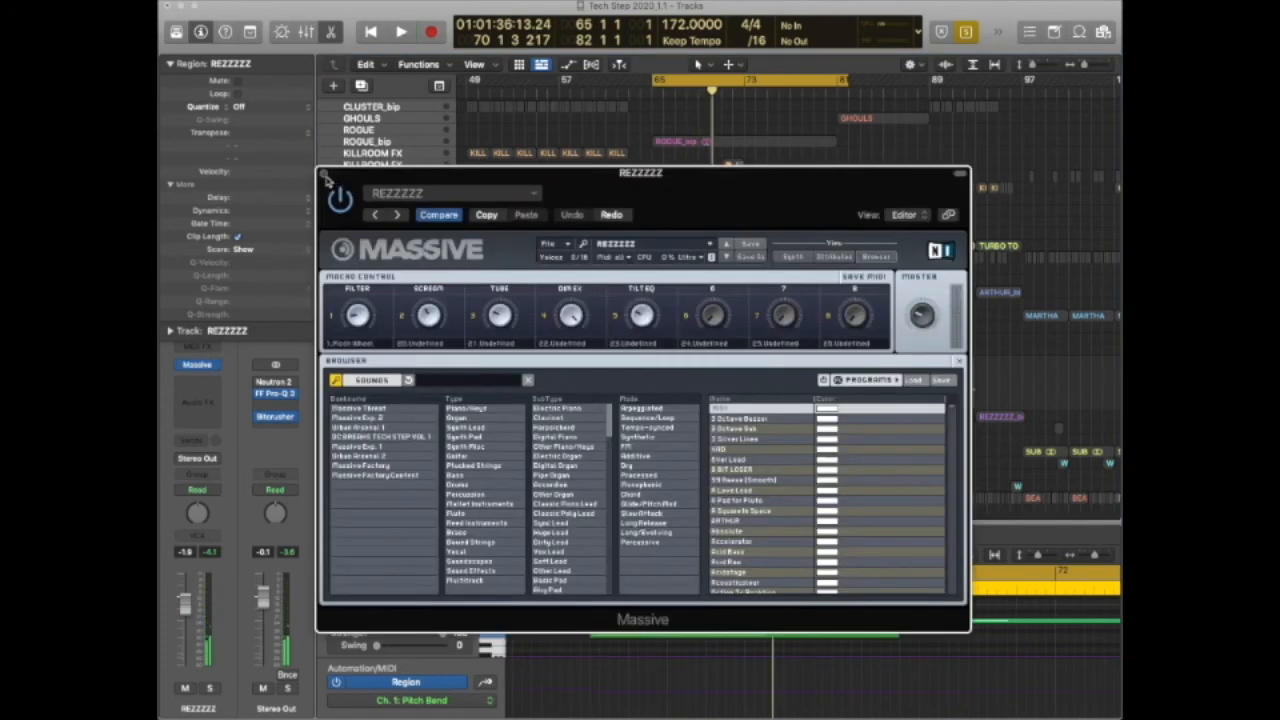
Close the REZZZZZ patch window and play the first region of the second REZZZZZ_bip track, near bar 19, soloed.
{"action": "left_click", "coordinate": [325, 177]}
{"action": "scroll", "coordinate": [585, 337], "scroll_direction": "down", "scroll_amount": 5}
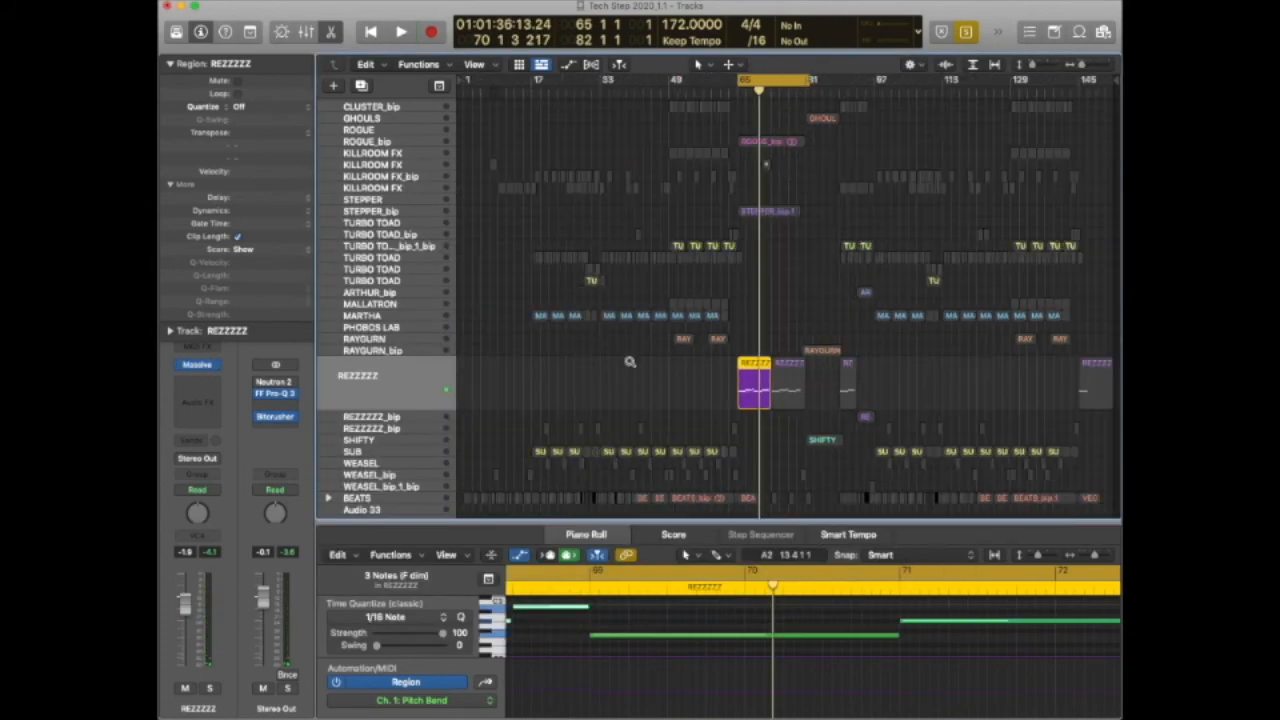
{"action": "scroll", "coordinate": [616, 387], "scroll_direction": "down", "scroll_amount": 2}
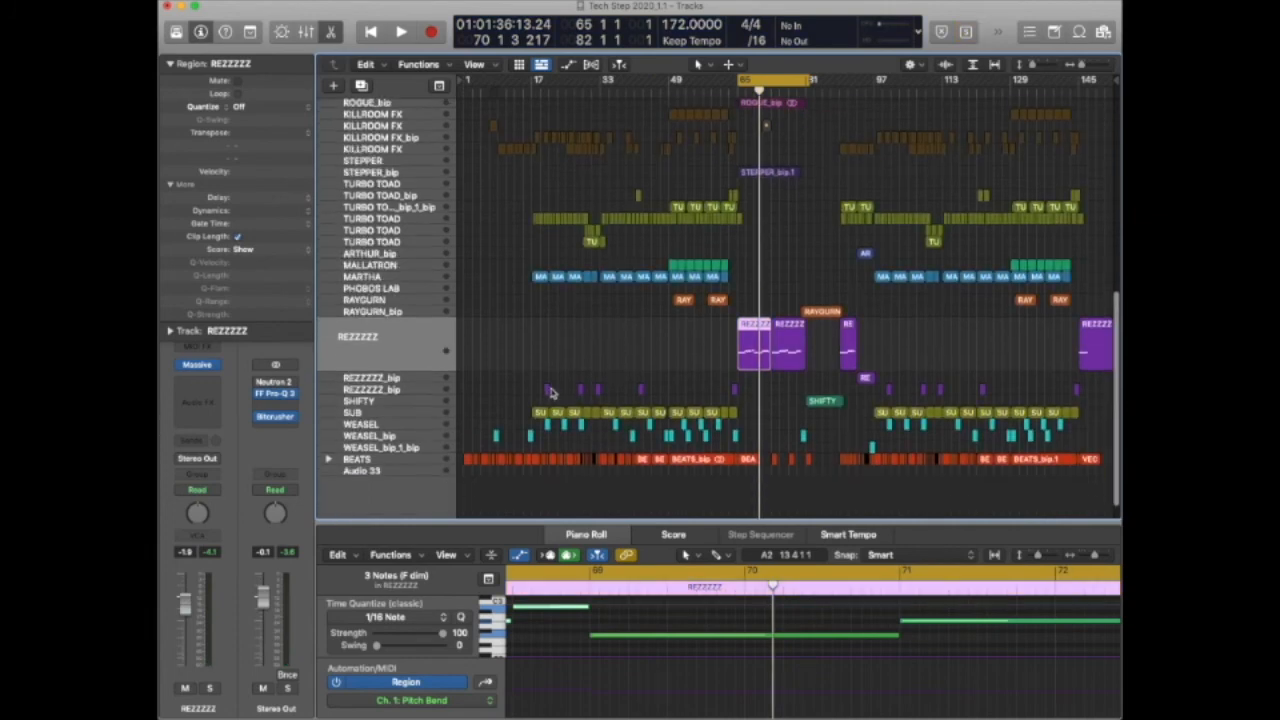
{"action": "left_click", "coordinate": [548, 389]}
{"action": "key", "text": "shift+space"}
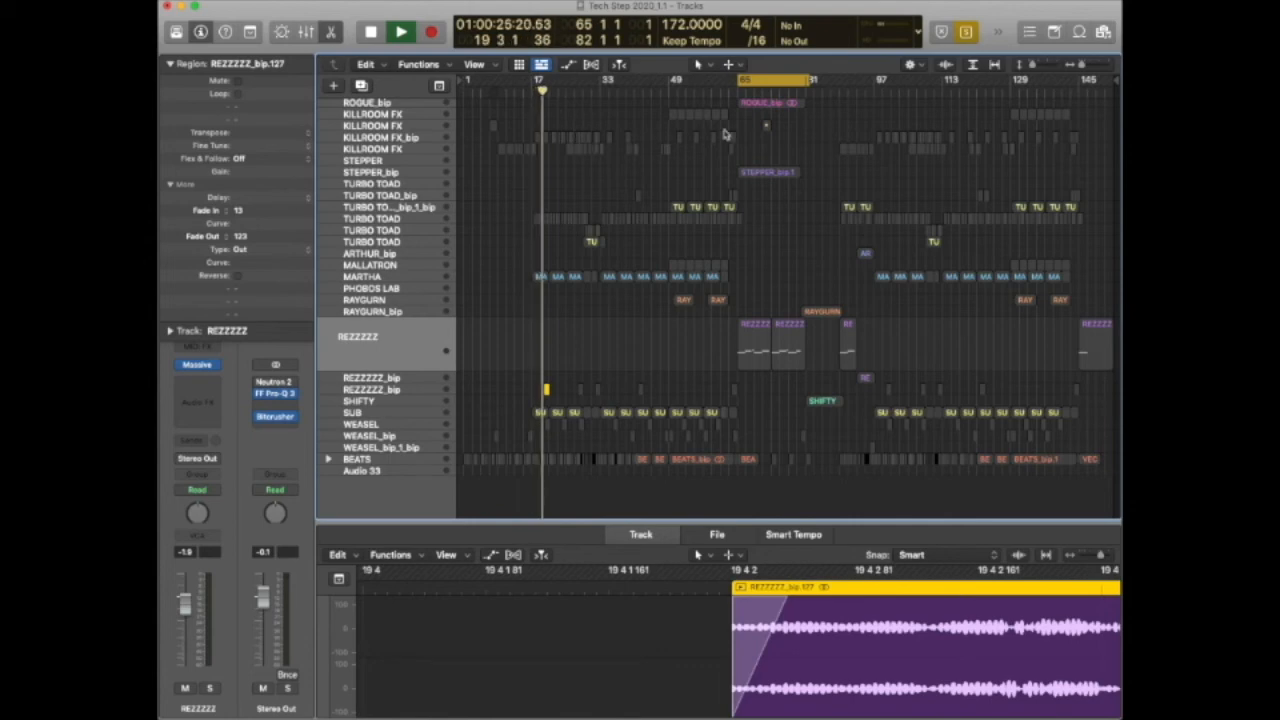
{"action": "key", "text": "space"}
Return to the first REZZZZZ region and enlarge the arrangement around bars 57 to 93.
{"action": "left_click", "coordinate": [756, 335]}
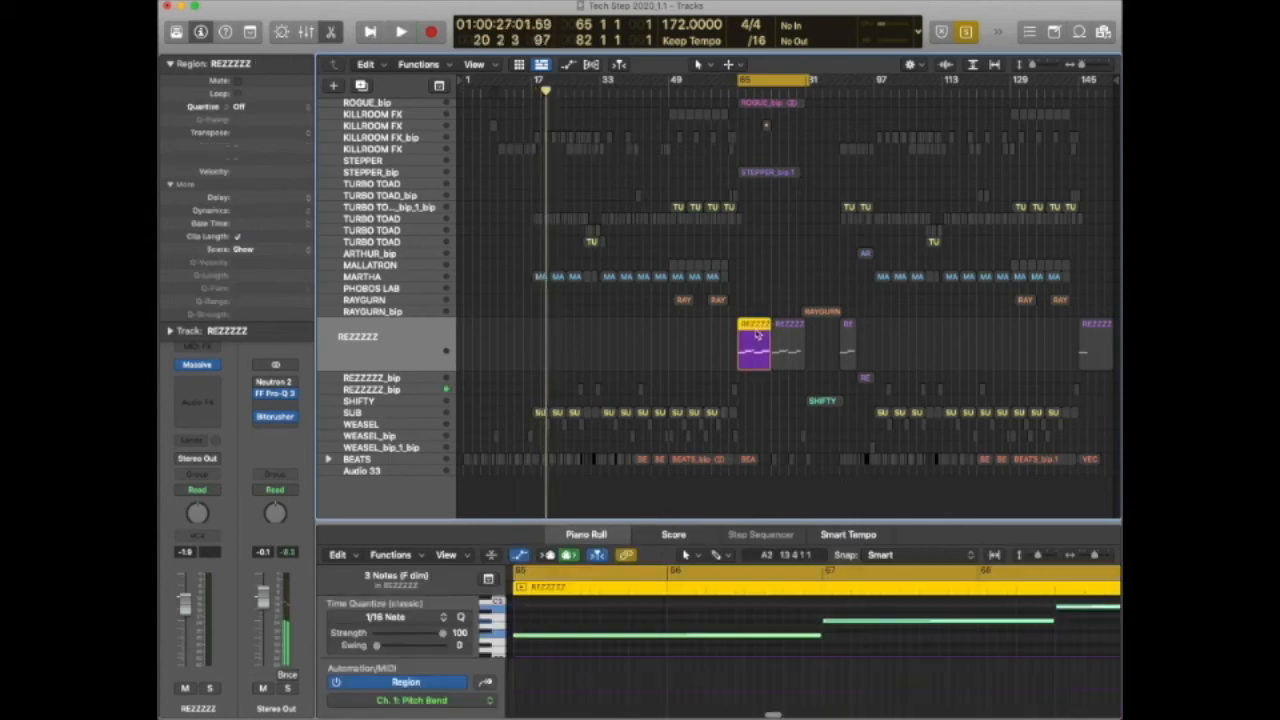
{"action": "key", "text": "super+Right"}
{"action": "key", "text": "super+Right"}
{"action": "key", "text": "super+Right"}
{"action": "key", "text": "super+Right"}
{"action": "key", "text": "super+Right"}
{"action": "key", "text": "super+Right"}
{"action": "key", "text": "super+Right"}
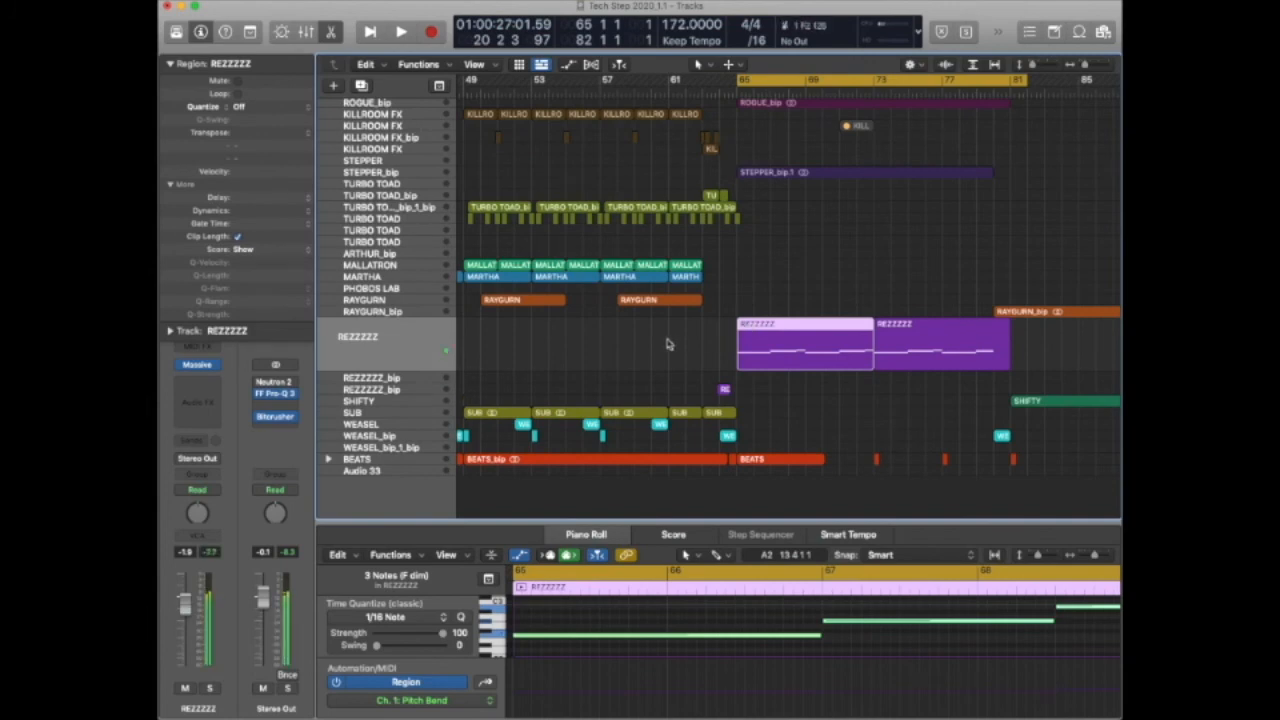
{"action": "scroll", "coordinate": [743, 314], "scroll_direction": "right", "scroll_amount": 8}
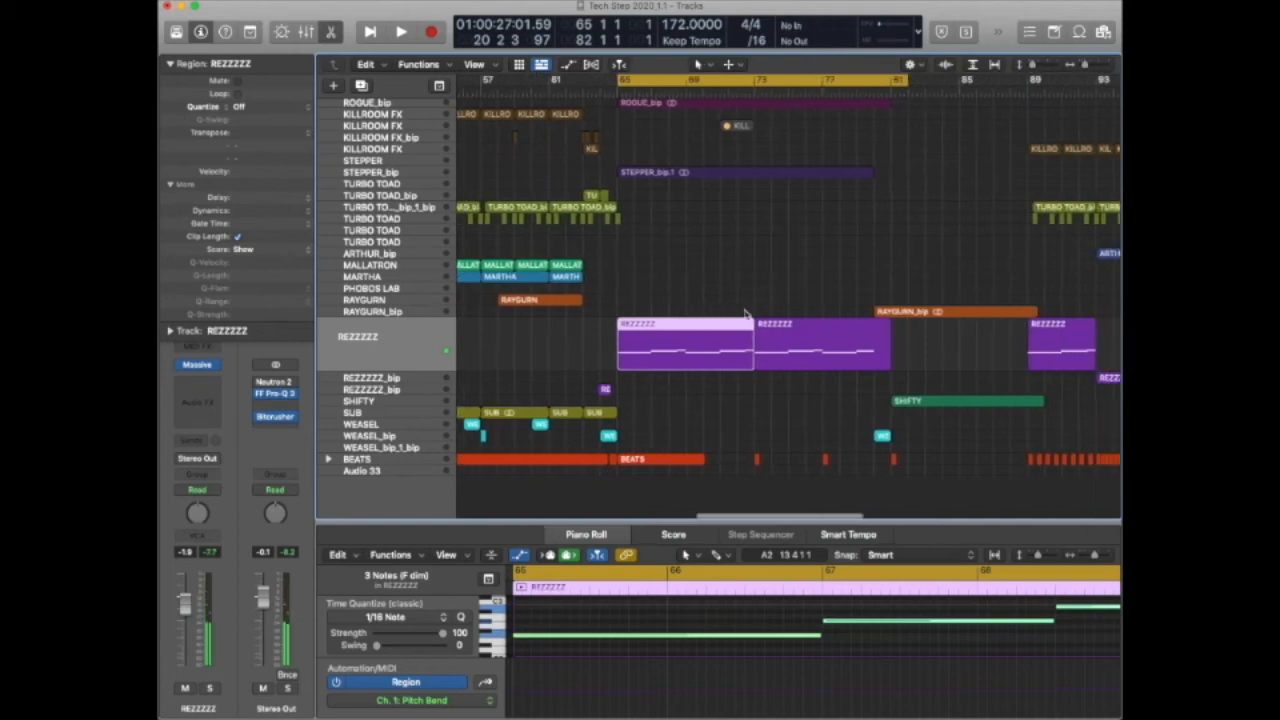
Set the cycle range to bars 80–87 over the RAYGURN_bip region and play that region soloed.
{"action": "left_click", "coordinate": [784, 312]}
{"action": "left_click_drag", "start_coordinate": [776, 78], "coordinate": [893, 78]}
{"action": "left_click", "coordinate": [839, 80]}
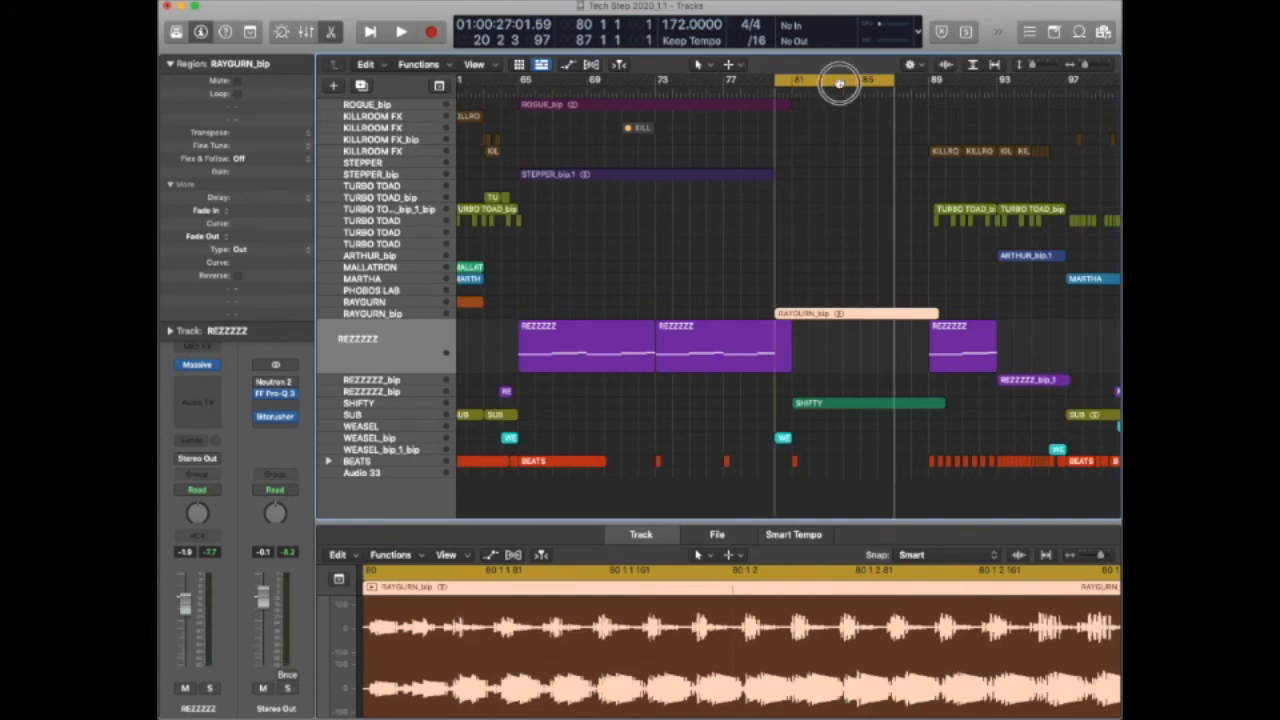
{"action": "key", "text": "ctrl+s"}
{"action": "key", "text": "space"}
{"action": "left_click", "coordinate": [417, 315]}
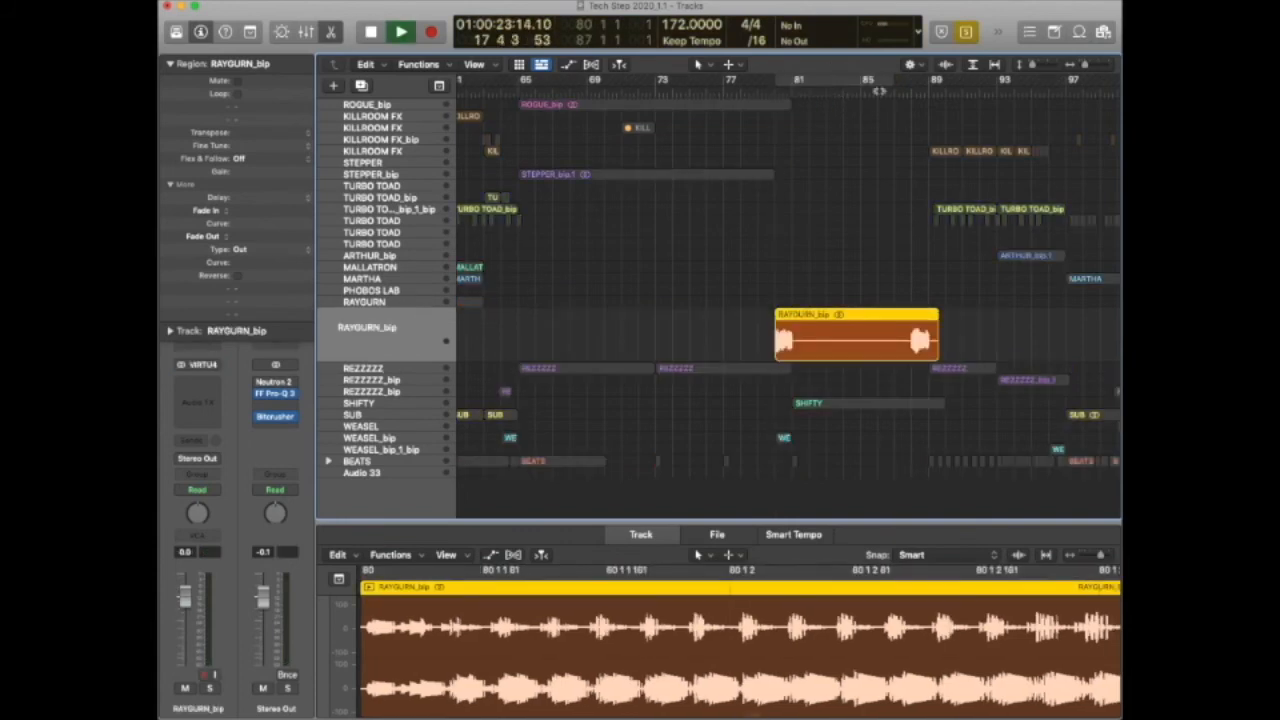
{"action": "left_click", "coordinate": [806, 80]}
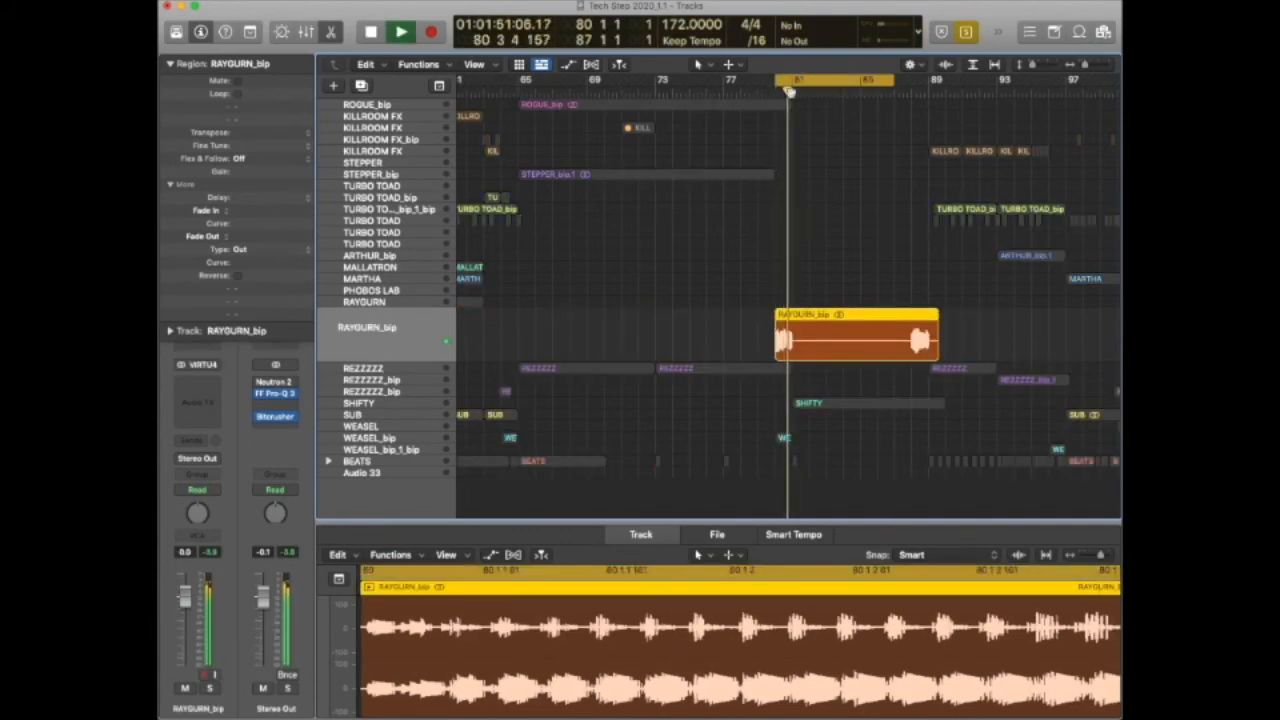
{"action": "key", "text": "space"}
Select the RAYGURN track and show the macro controls of its Massive patch.
{"action": "left_click", "coordinate": [404, 302]}
{"action": "key", "text": "super+Left"}
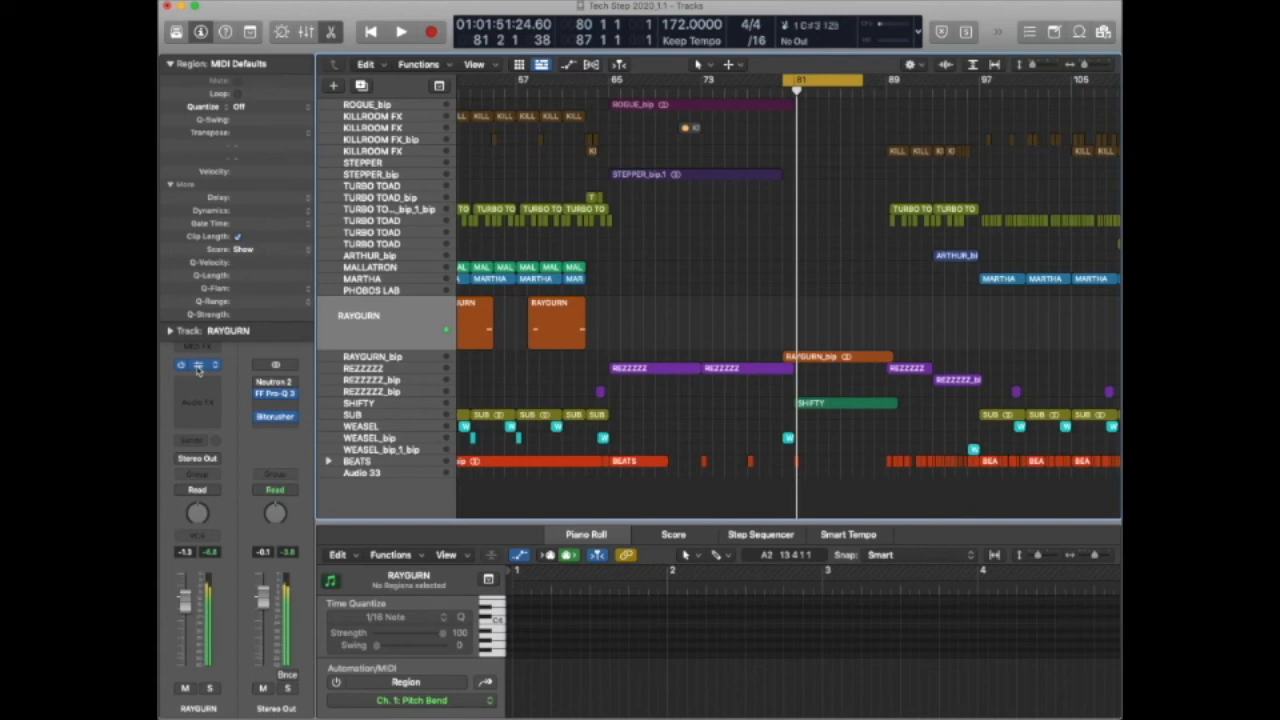
{"action": "key", "text": "v"}
{"action": "left_click", "coordinate": [877, 257]}
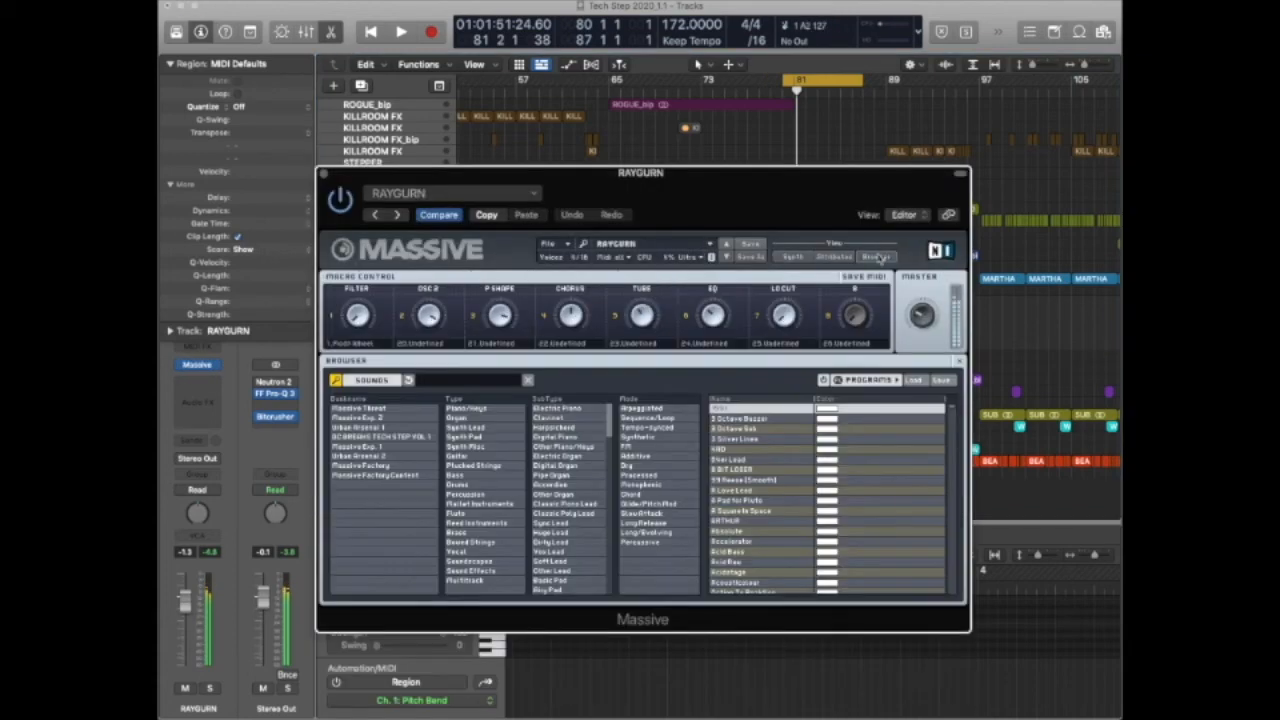
Audition RAYGURN while adjusting its P SHAPE, OSC 2 and FILTER macros, undo the changes, and close its Massive window.
{"action": "left_click_drag", "start_coordinate": [508, 314], "coordinate": [510, 367]}
{"action": "mouse_move", "coordinate": [436, 312]}
{"action": "left_mouse_down"}
{"action": "mouse_move", "coordinate": [445, 428]}
{"action": "mouse_move", "coordinate": [428, 322]}
{"action": "left_mouse_up"}
{"action": "left_click", "coordinate": [380, 203]}
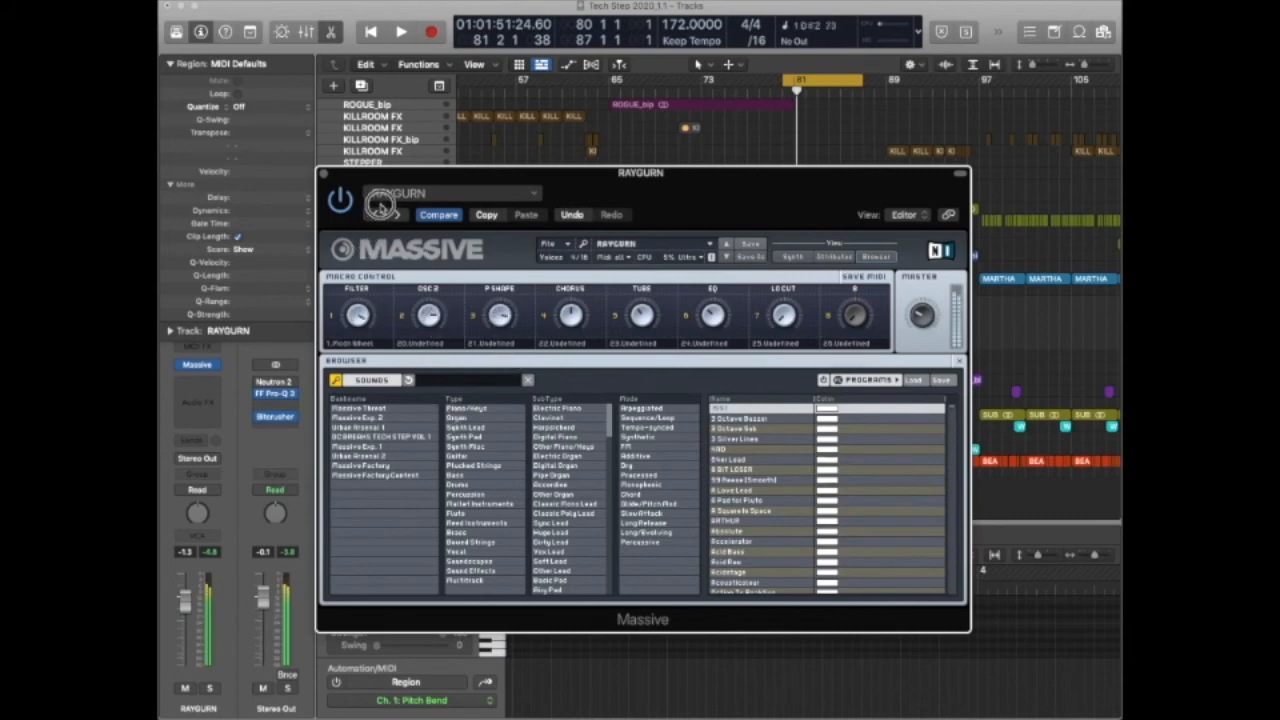
{"action": "mouse_move", "coordinate": [357, 311]}
{"action": "left_mouse_down"}
{"action": "mouse_move", "coordinate": [375, 241]}
{"action": "mouse_move", "coordinate": [380, 318]}
{"action": "left_mouse_up"}
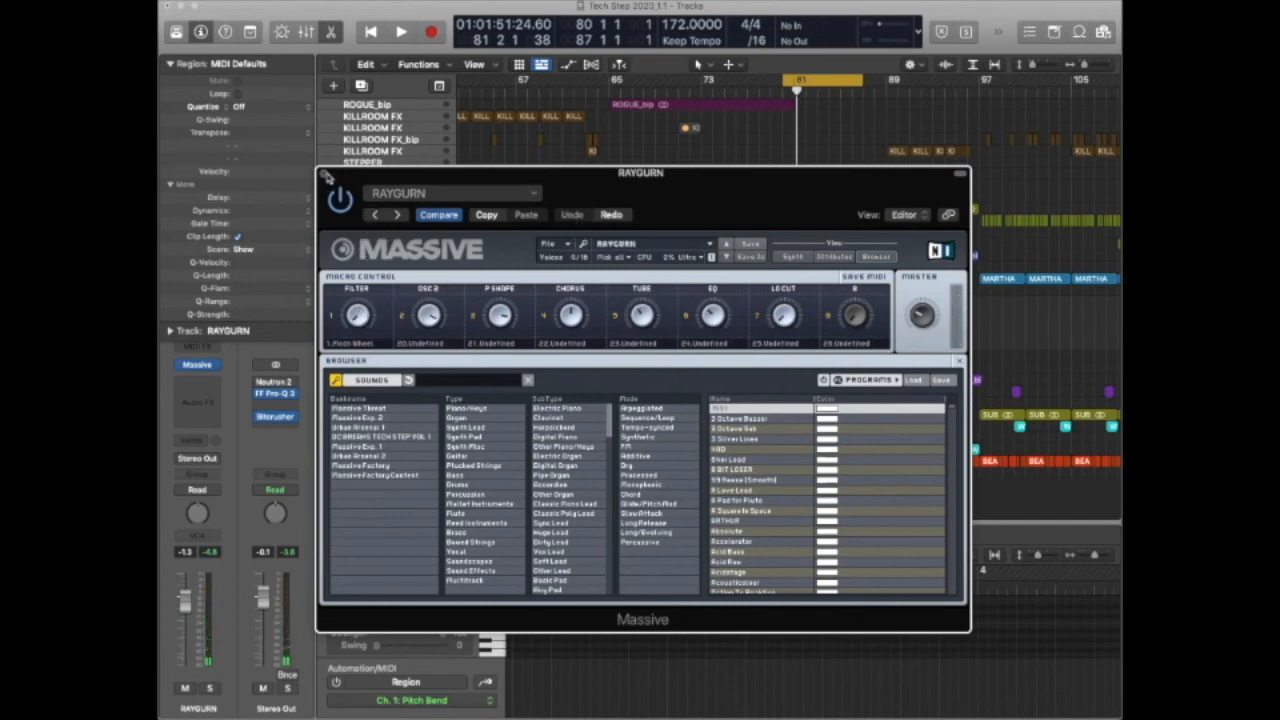
{"action": "left_click", "coordinate": [323, 175]}
Select the SHIFTY track, set the cycle range to bars 81–90 and play its region soloed.
{"action": "scroll", "coordinate": [795, 232], "scroll_direction": "right", "scroll_amount": 4}
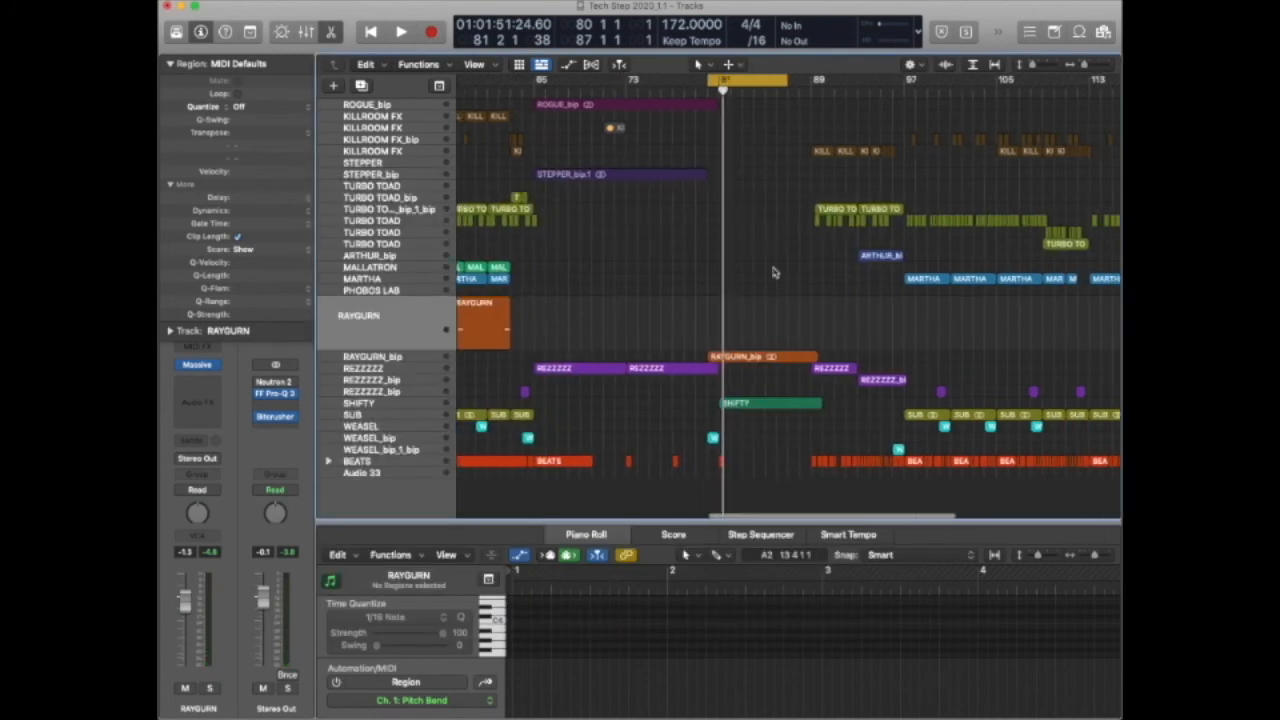
{"action": "left_click", "coordinate": [433, 403]}
{"action": "left_click_drag", "start_coordinate": [704, 82], "coordinate": [800, 82]}
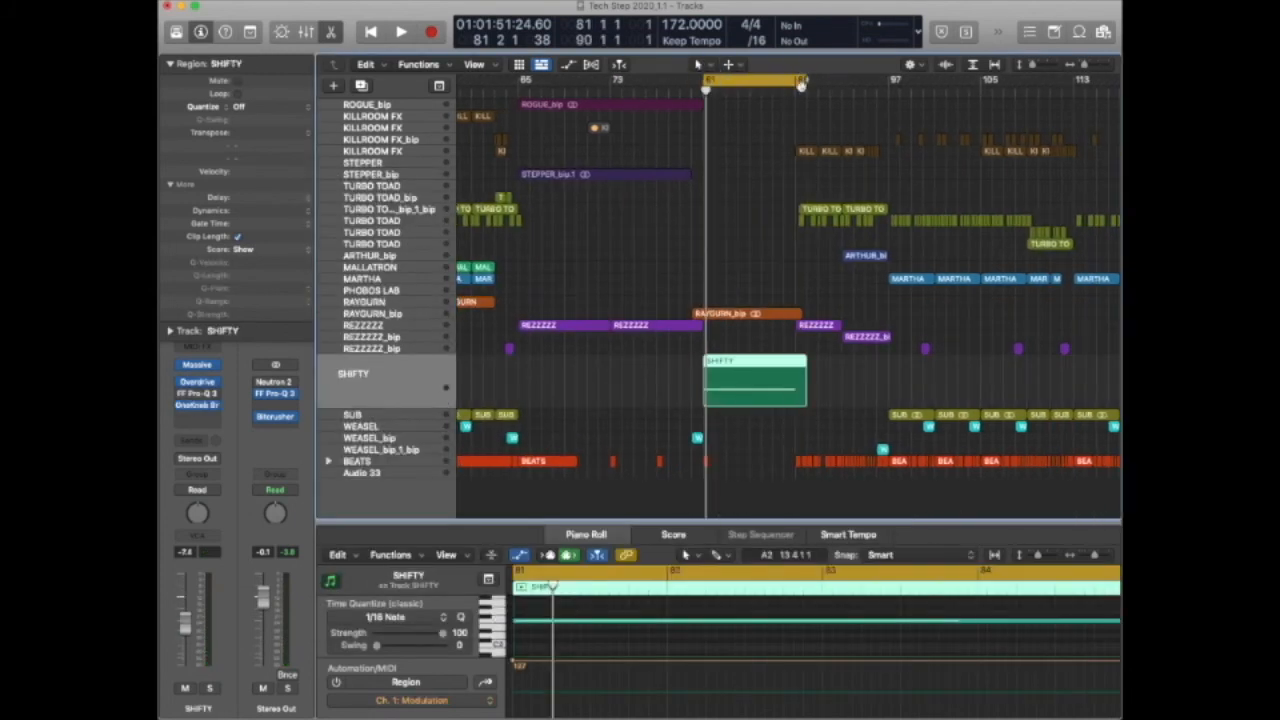
{"action": "key", "text": "s"}
{"action": "key", "text": "space"}
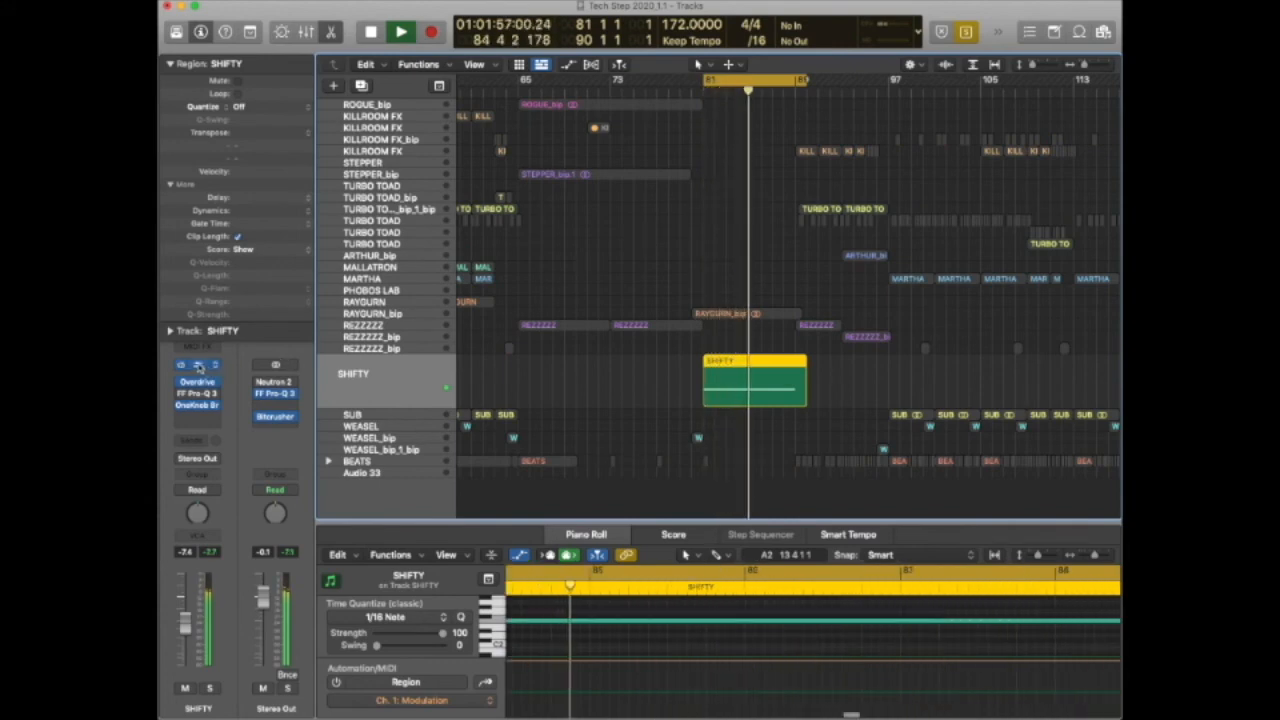
{"action": "key", "text": "space"}
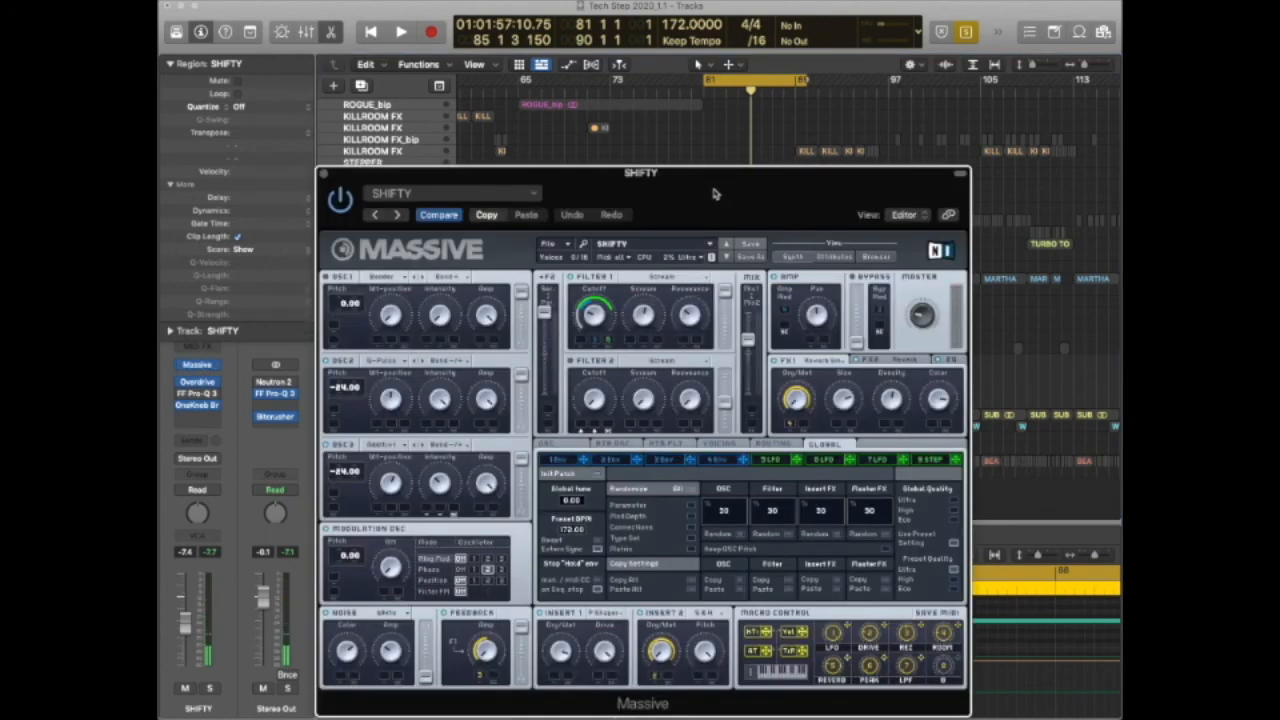
Audition SHIFTY while adjusting the LFO, REZ and other macros of its Massive patch, undo the changes, and close the window.
{"action": "left_click_drag", "start_coordinate": [714, 193], "coordinate": [710, 138]}
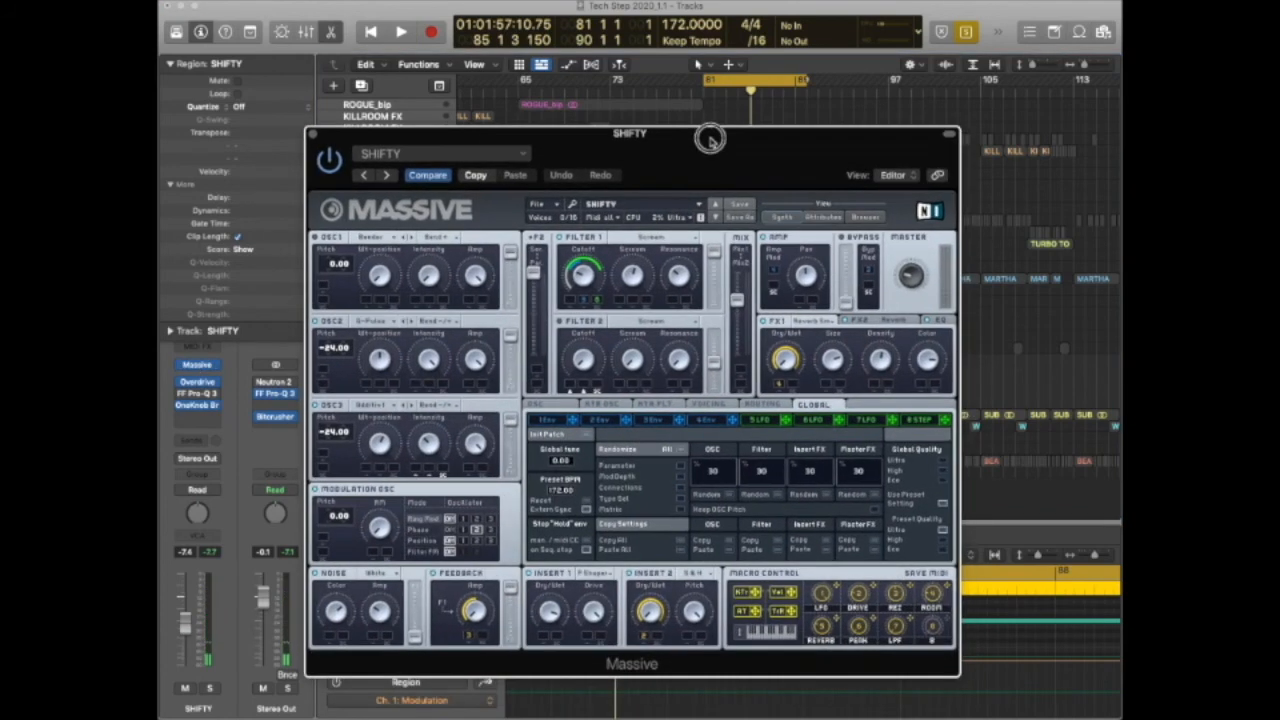
{"action": "left_click", "coordinate": [866, 217]}
{"action": "mouse_move", "coordinate": [347, 272]}
{"action": "left_mouse_down"}
{"action": "mouse_move", "coordinate": [349, 368]}
{"action": "mouse_move", "coordinate": [352, 282]}
{"action": "left_mouse_up"}
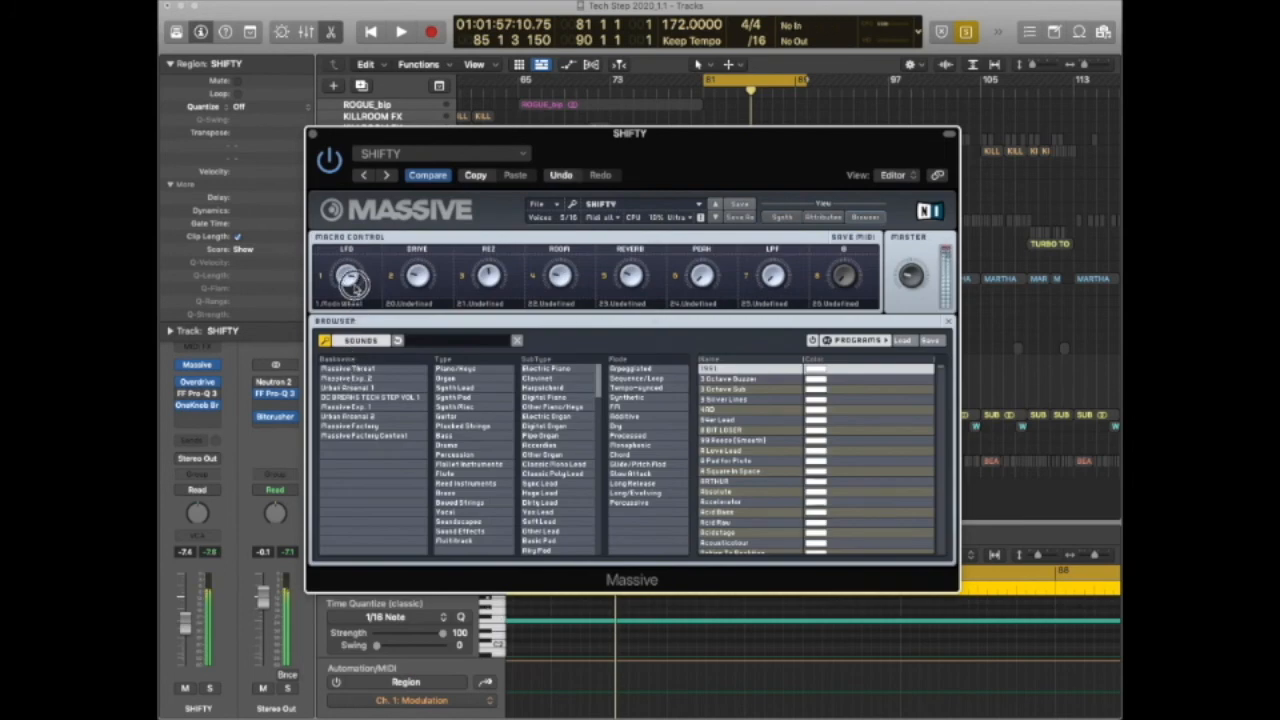
{"action": "key", "text": "super+z"}
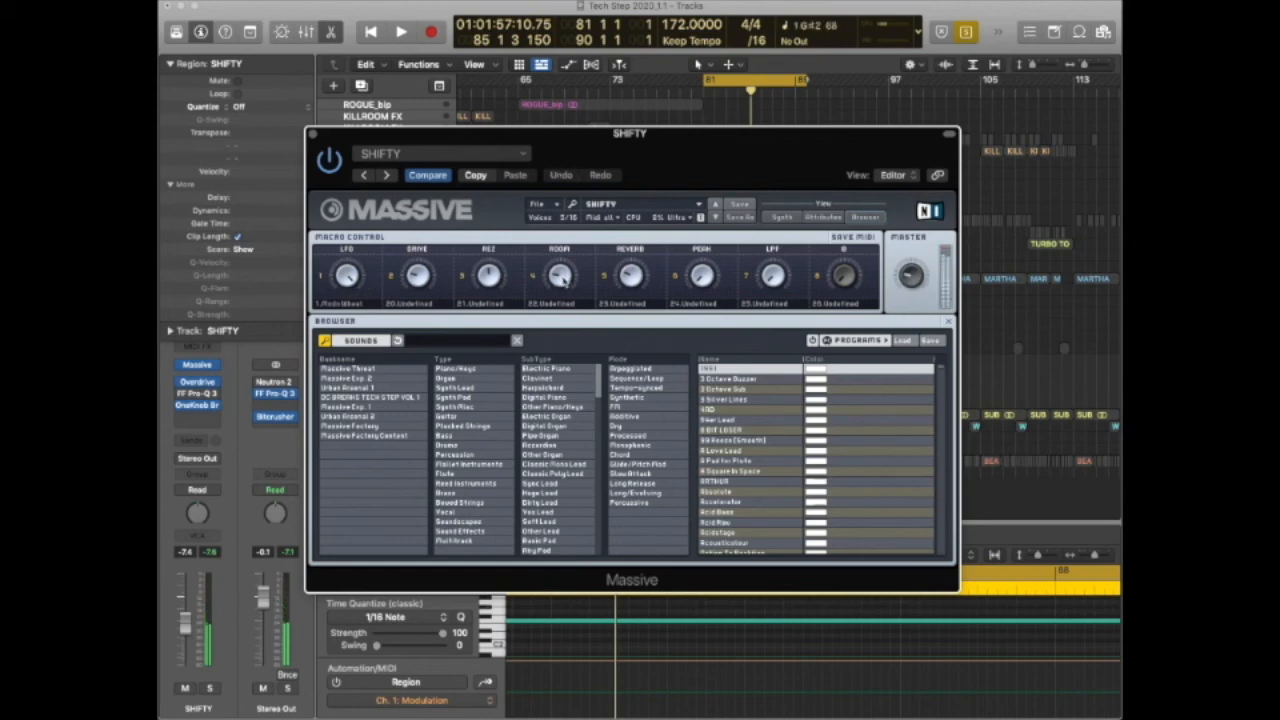
{"action": "left_click_drag", "start_coordinate": [700, 278], "coordinate": [705, 235]}
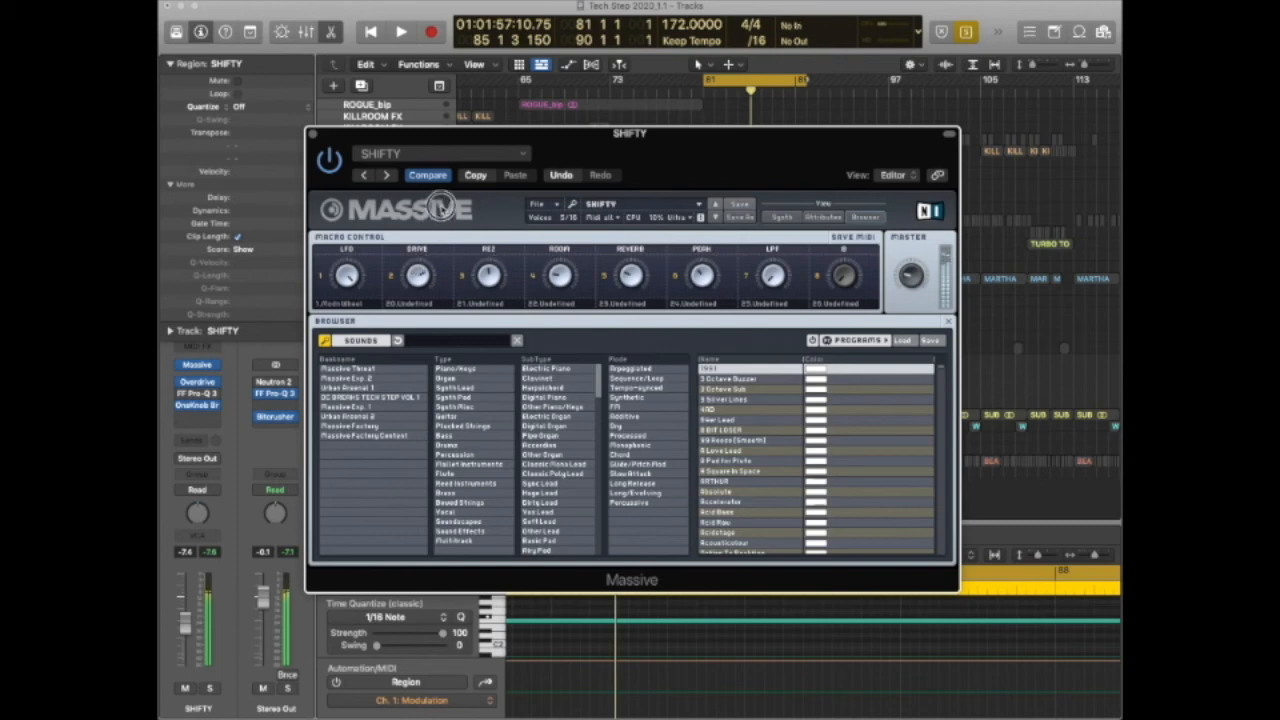
{"action": "mouse_move", "coordinate": [489, 278]}
{"action": "left_mouse_down"}
{"action": "mouse_move", "coordinate": [500, 212]}
{"action": "mouse_move", "coordinate": [495, 290]}
{"action": "left_mouse_up"}
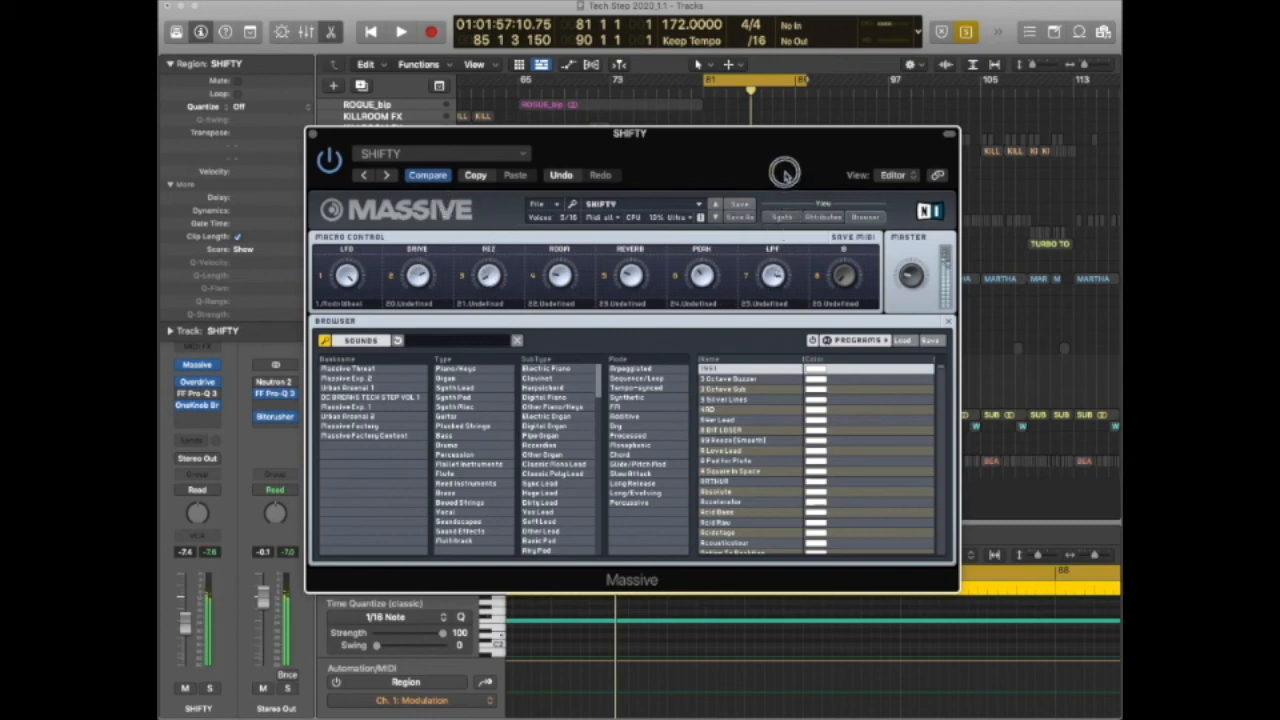
{"action": "left_click", "coordinate": [558, 175]}
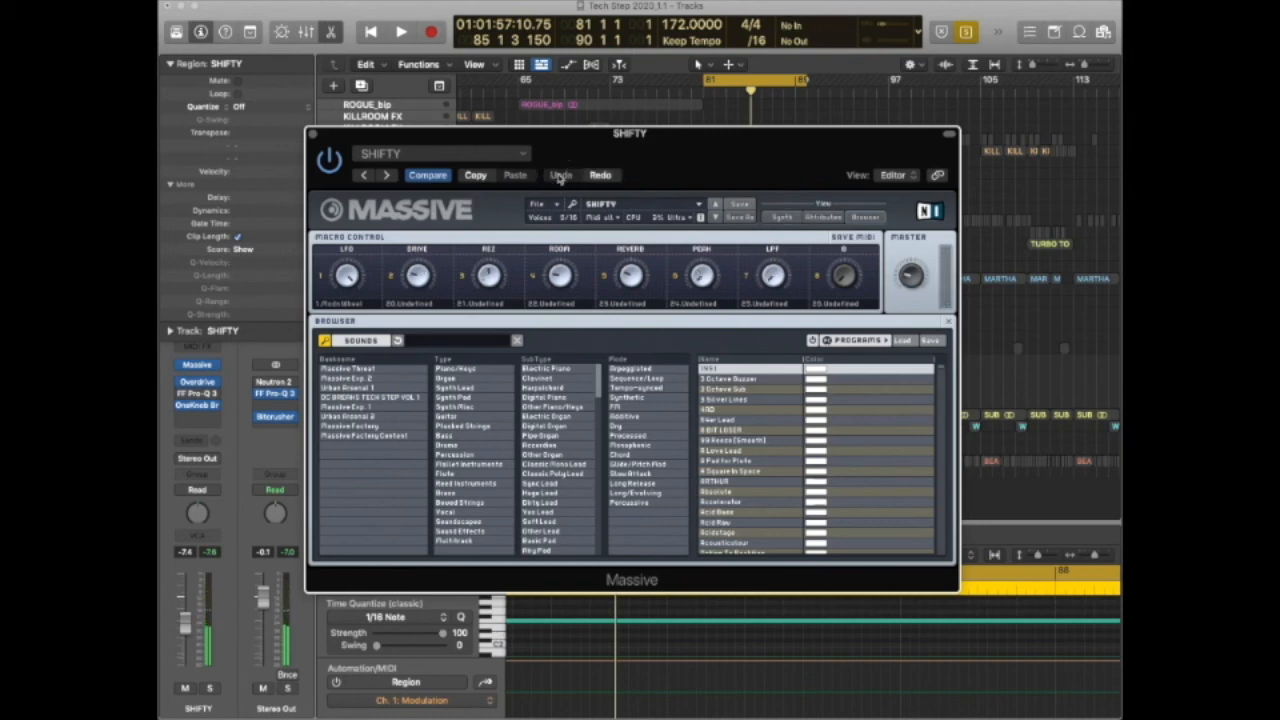
{"action": "left_click", "coordinate": [313, 134]}
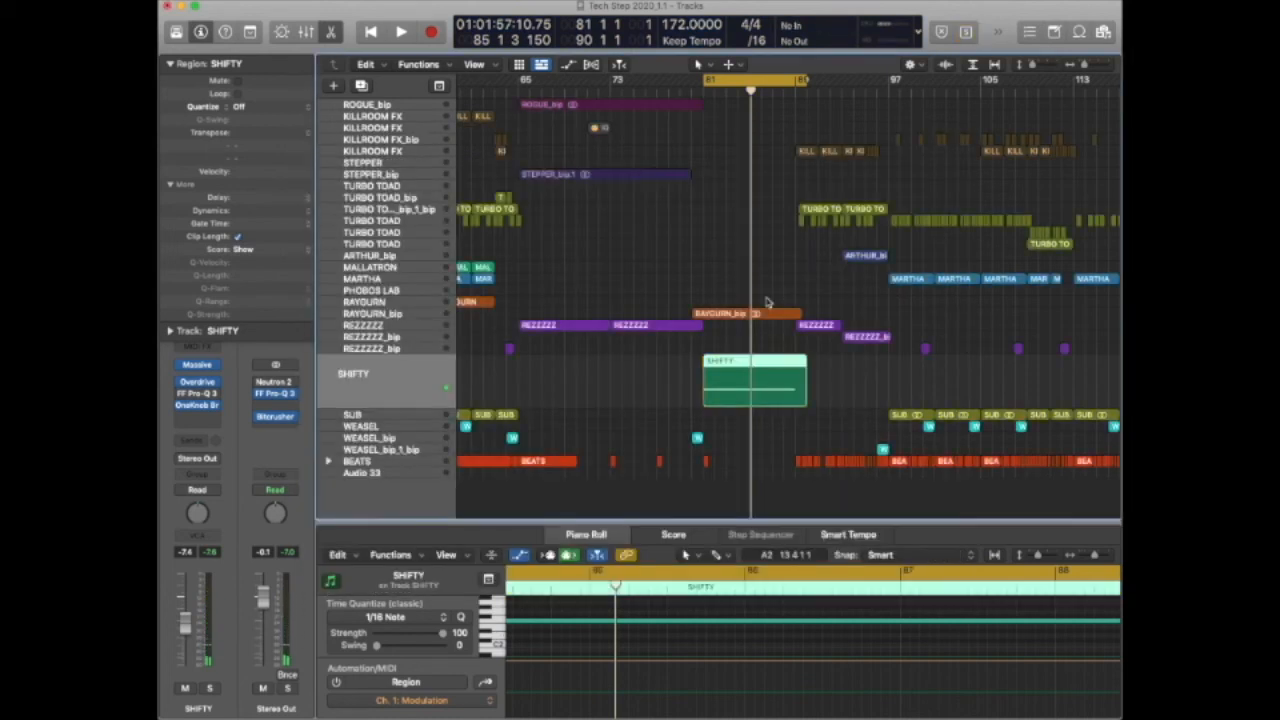
Select the GHOULS region at bar 81 and play it soloed.
{"action": "scroll", "coordinate": [744, 160], "scroll_direction": "up", "scroll_amount": 8}
{"action": "left_click", "coordinate": [750, 324]}
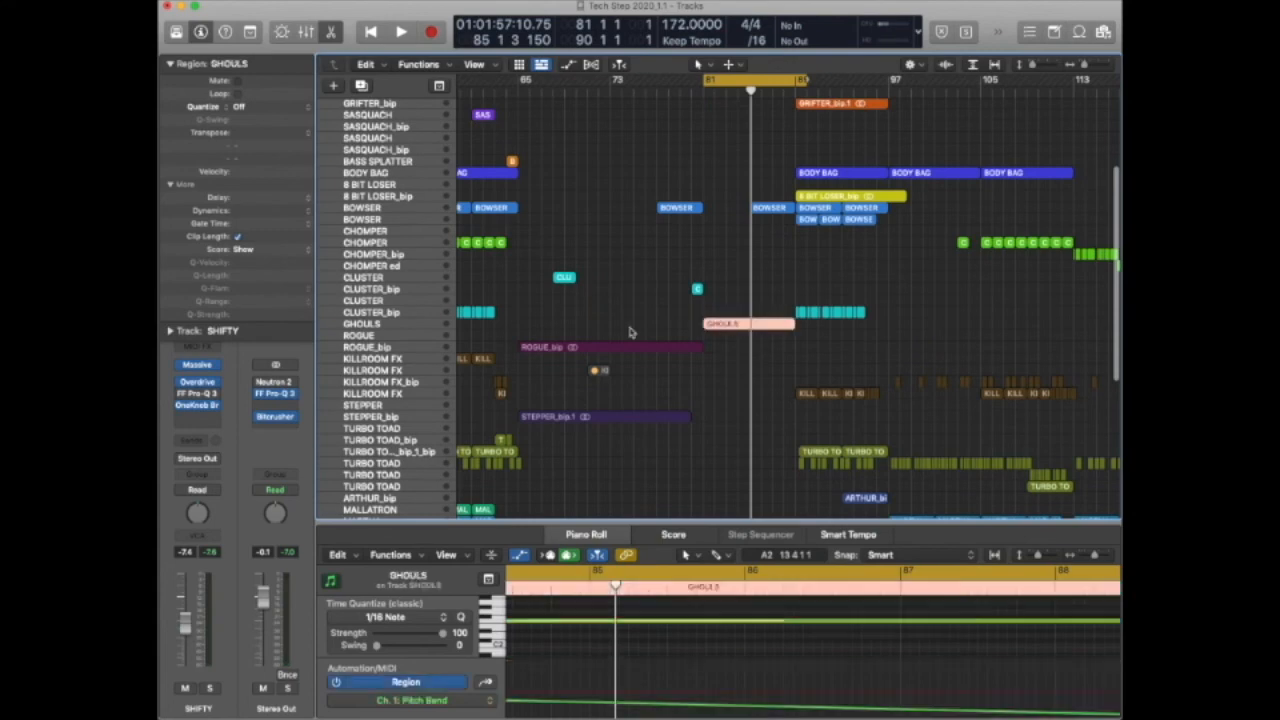
{"action": "left_click", "coordinate": [425, 330]}
{"action": "key", "text": "ctrl+s"}
{"action": "key", "text": "space"}
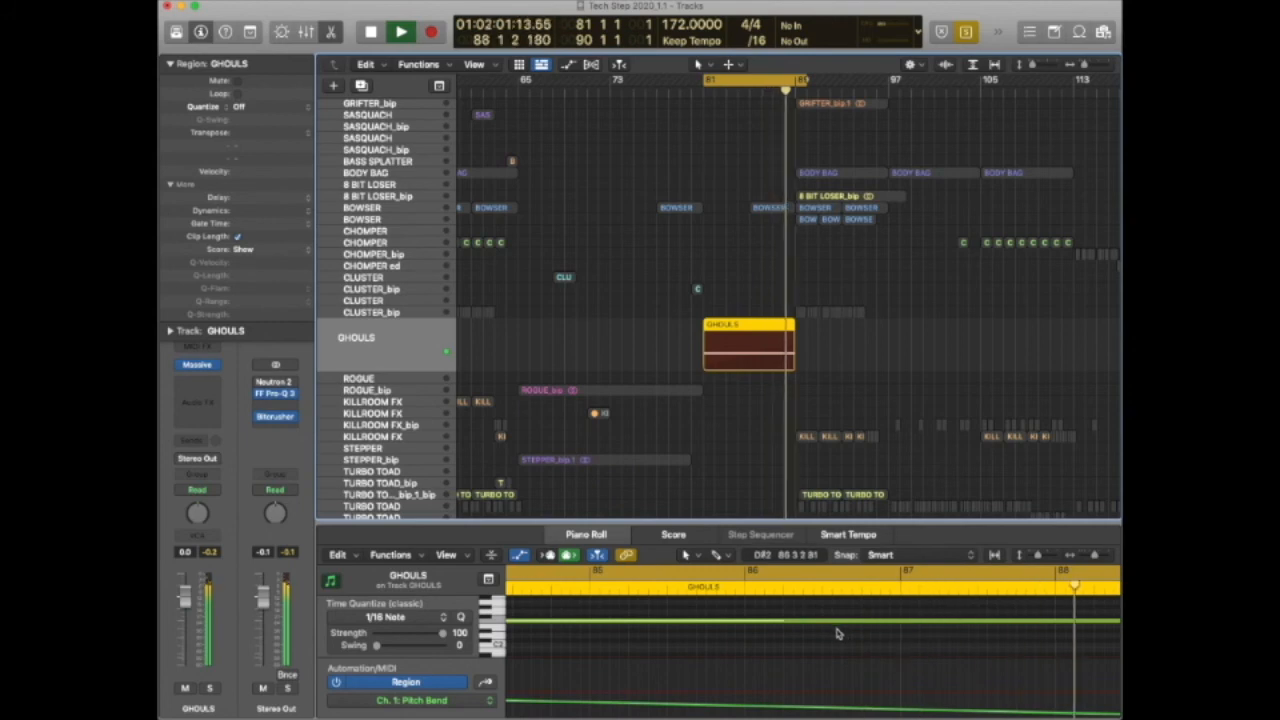
{"action": "key", "text": "space"}
Turn off solo and examine the GHOULS region in the arrangement along with its full pitch bend automation.
{"action": "left_click", "coordinate": [810, 462], "text": "ctrl+alt"}
{"action": "left_click_drag", "start_coordinate": [798, 337], "coordinate": [756, 304]}
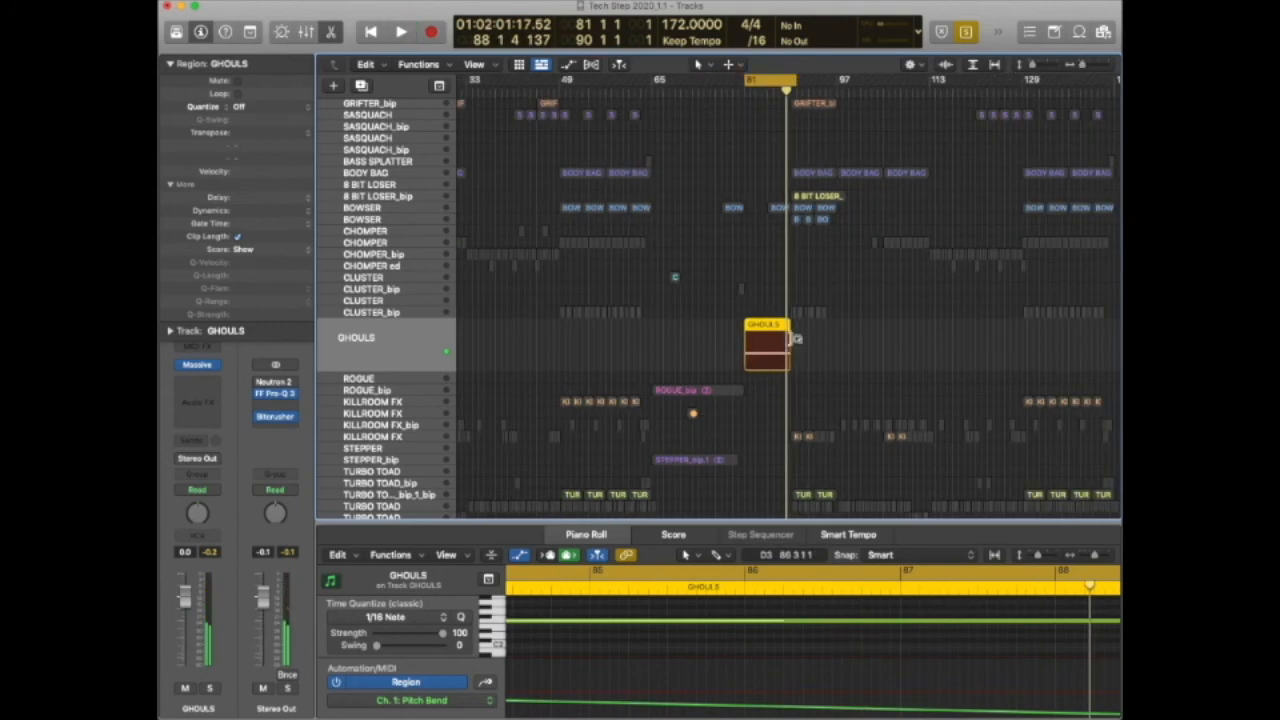
{"action": "key", "text": "ctrl+s"}
{"action": "key", "text": "super+Right"}
{"action": "key", "text": "super+Right"}
{"action": "key", "text": "super+Up"}
{"action": "key", "text": "super+Up"}
{"action": "key", "text": "super+Up"}
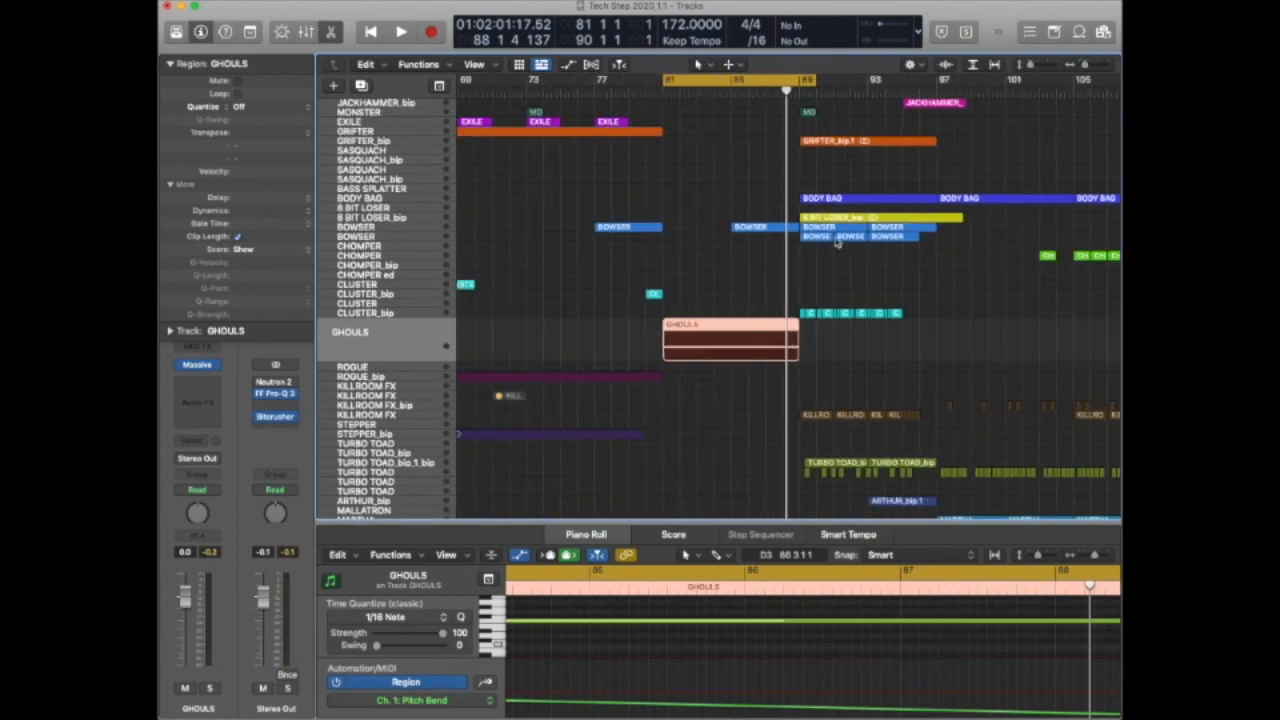
{"action": "left_click", "coordinate": [631, 608], "text": "ctrl+alt"}
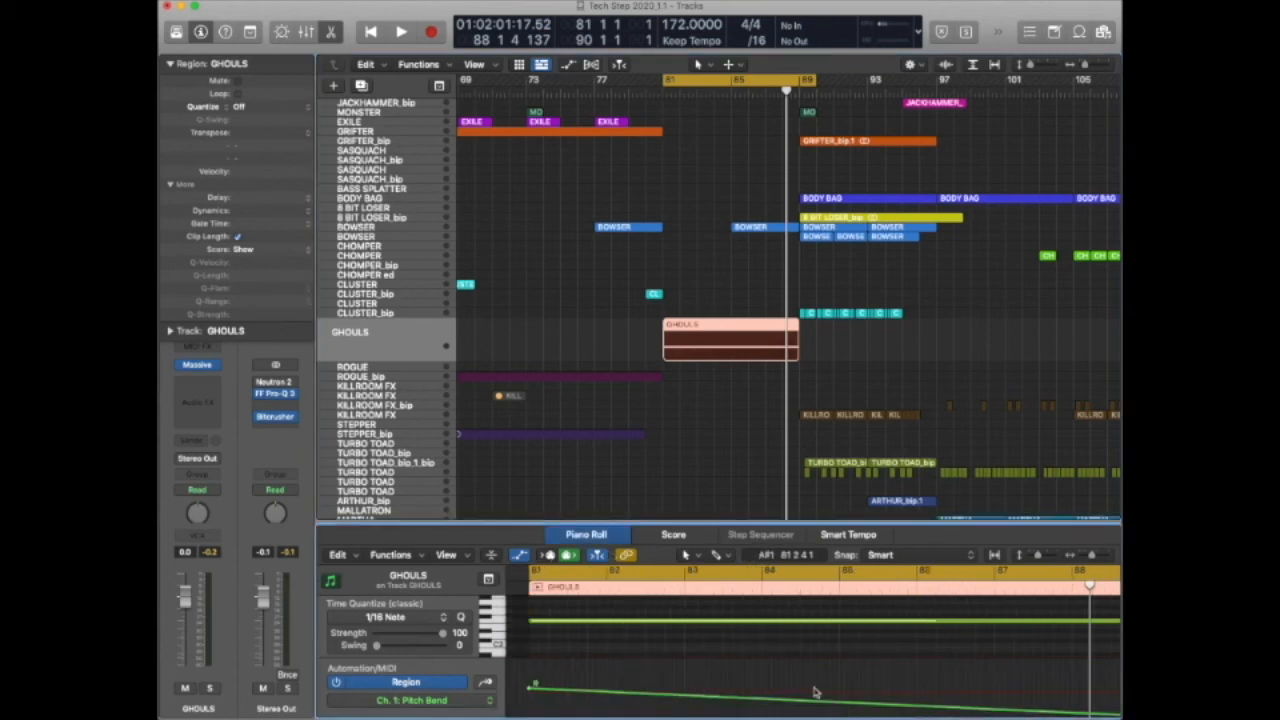
Show the macros of the GHOULS Massive patch, audition changes to MO and the shriek macro, undo them, and close the window.
{"action": "left_click", "coordinate": [199, 366]}
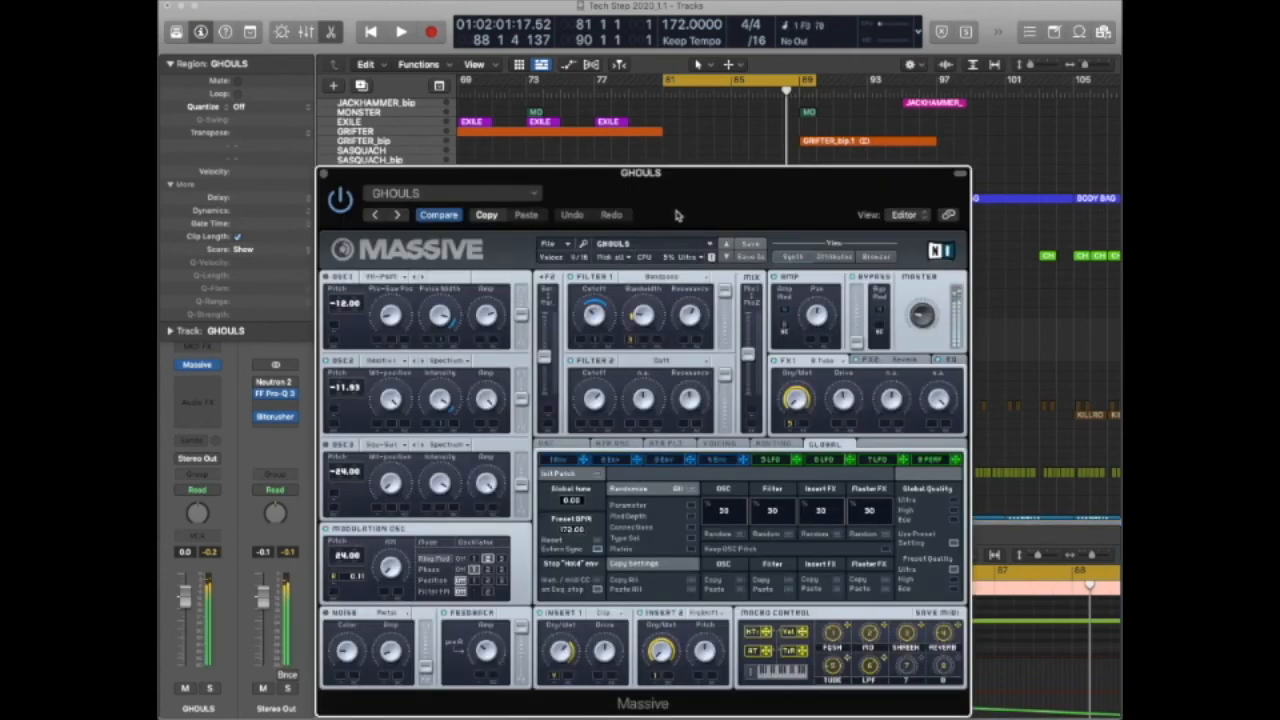
{"action": "left_click", "coordinate": [875, 257]}
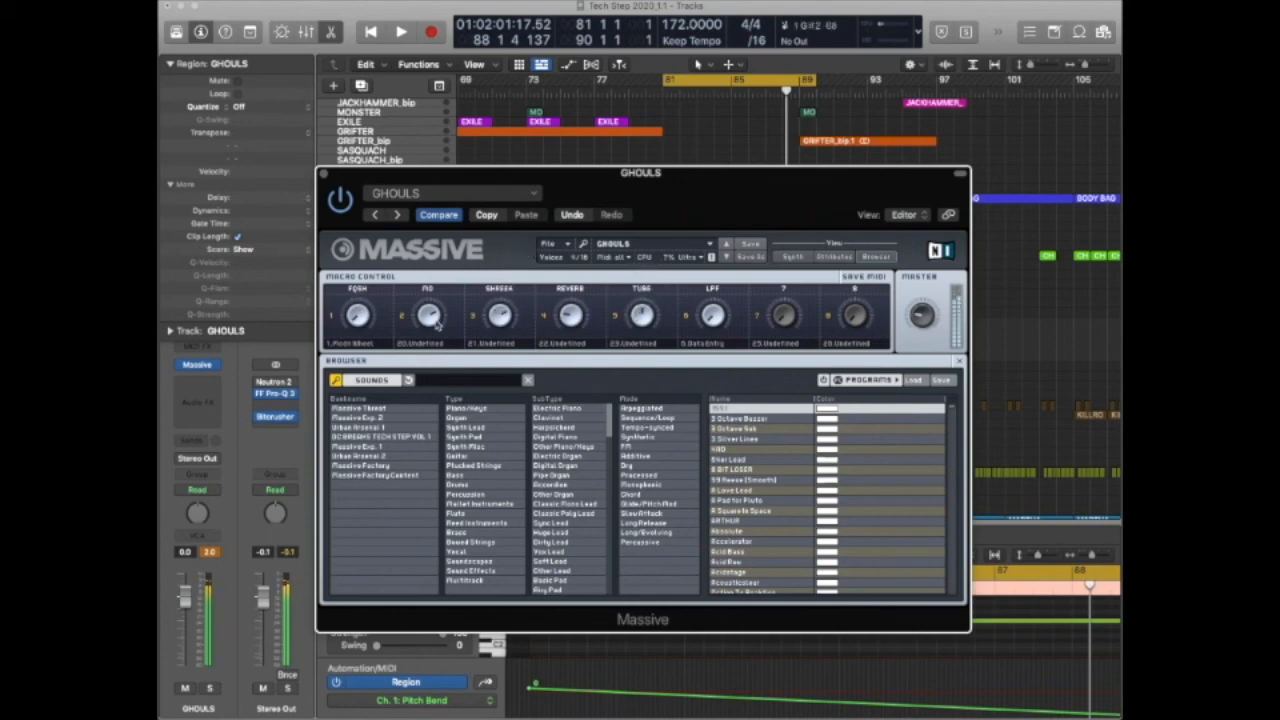
{"action": "mouse_move", "coordinate": [493, 304]}
{"action": "left_mouse_down"}
{"action": "mouse_move", "coordinate": [494, 292]}
{"action": "mouse_move", "coordinate": [492, 307]}
{"action": "left_mouse_up"}
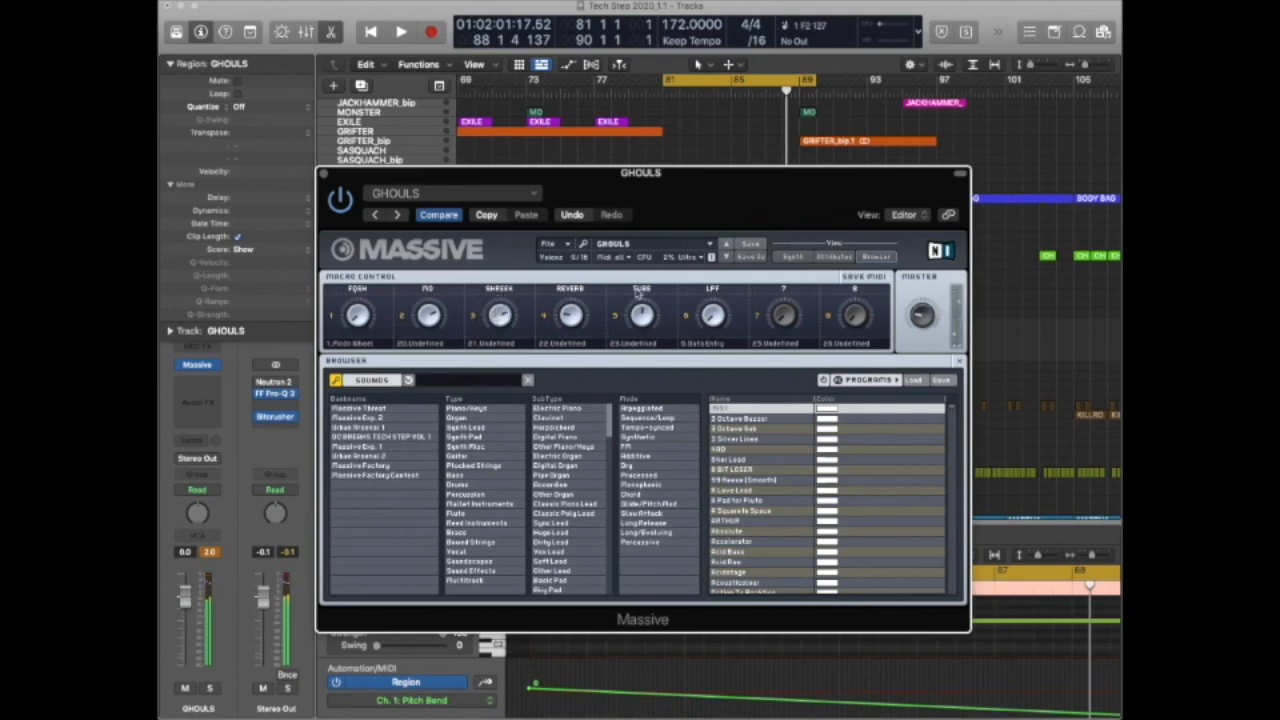
{"action": "left_click", "coordinate": [572, 216]}
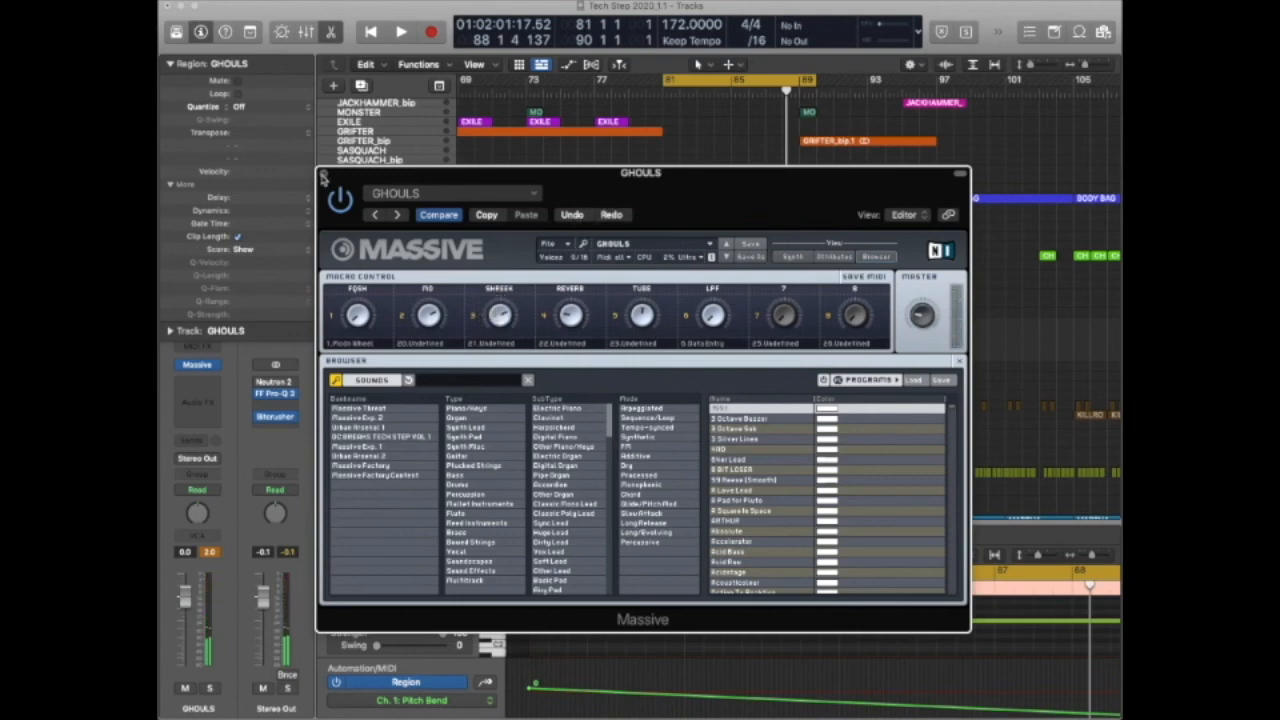
{"action": "left_click", "coordinate": [574, 216]}
{"action": "left_click", "coordinate": [574, 216]}
{"action": "left_click", "coordinate": [327, 175]}
Select the BOWSER region that ends at bar 81 and play it soloed from about bar 80.
{"action": "scroll", "coordinate": [751, 251], "scroll_direction": "up", "scroll_amount": 3}
{"action": "left_click", "coordinate": [727, 318]}
{"action": "scroll", "coordinate": [727, 319], "scroll_direction": "up", "scroll_amount": 1}
{"action": "left_click", "coordinate": [835, 295]}
{"action": "left_click", "coordinate": [763, 297], "text": "shift"}
{"action": "left_click", "coordinate": [768, 263]}
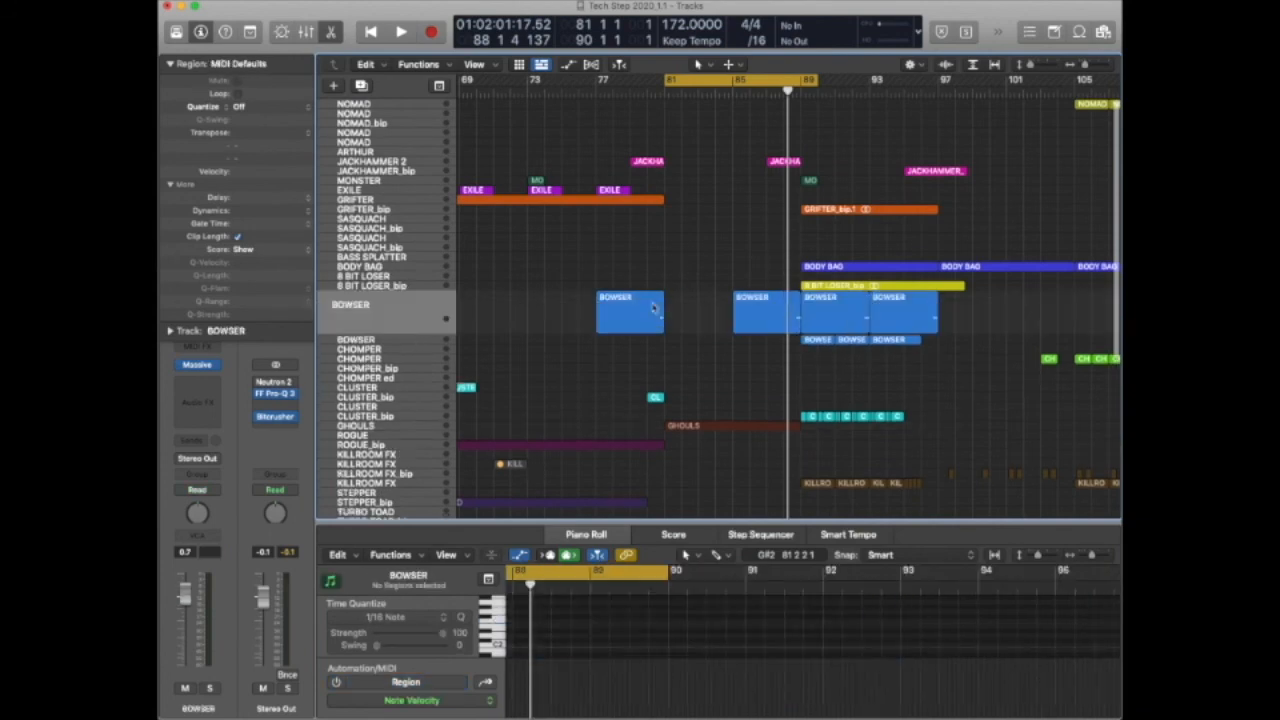
{"action": "left_click", "coordinate": [655, 302]}
{"action": "key", "text": "ctrl+s"}
{"action": "double_click", "coordinate": [651, 95]}
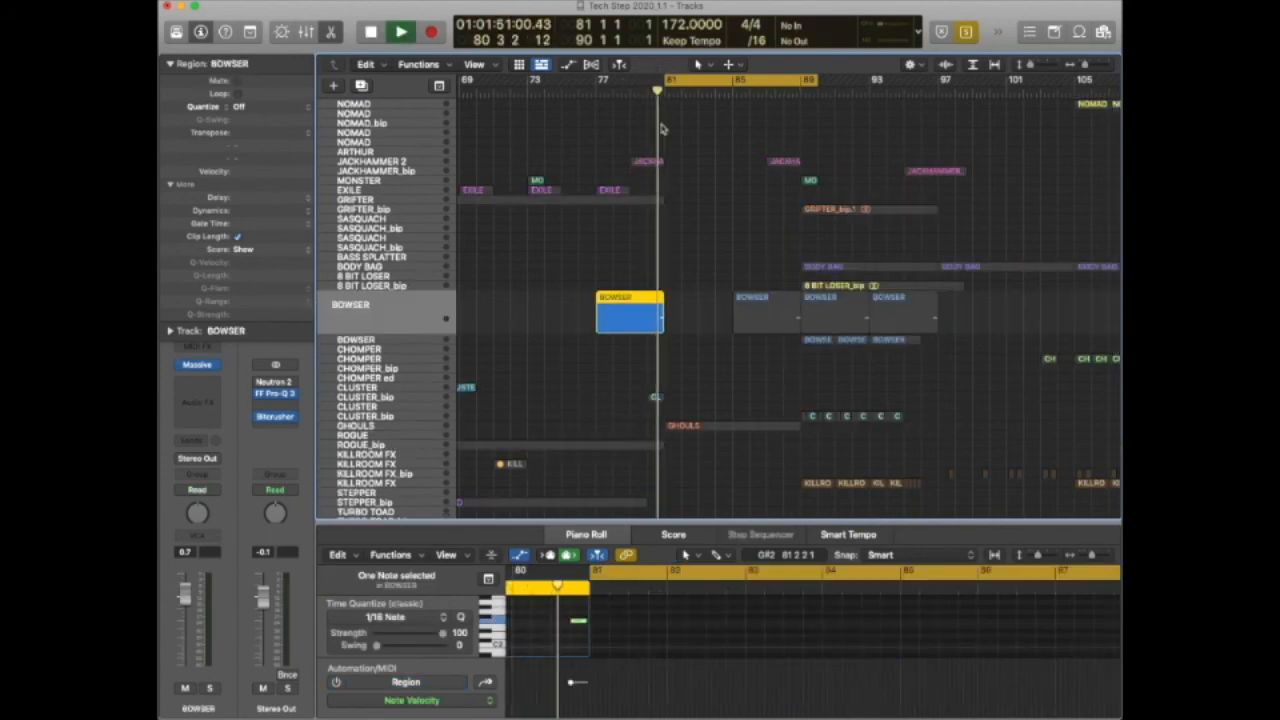
Stop playback and select the second BOWSER, the 8 BIT LOSER and the BODY BAG tracks in turn to audition their patches.
{"action": "key", "text": "space"}
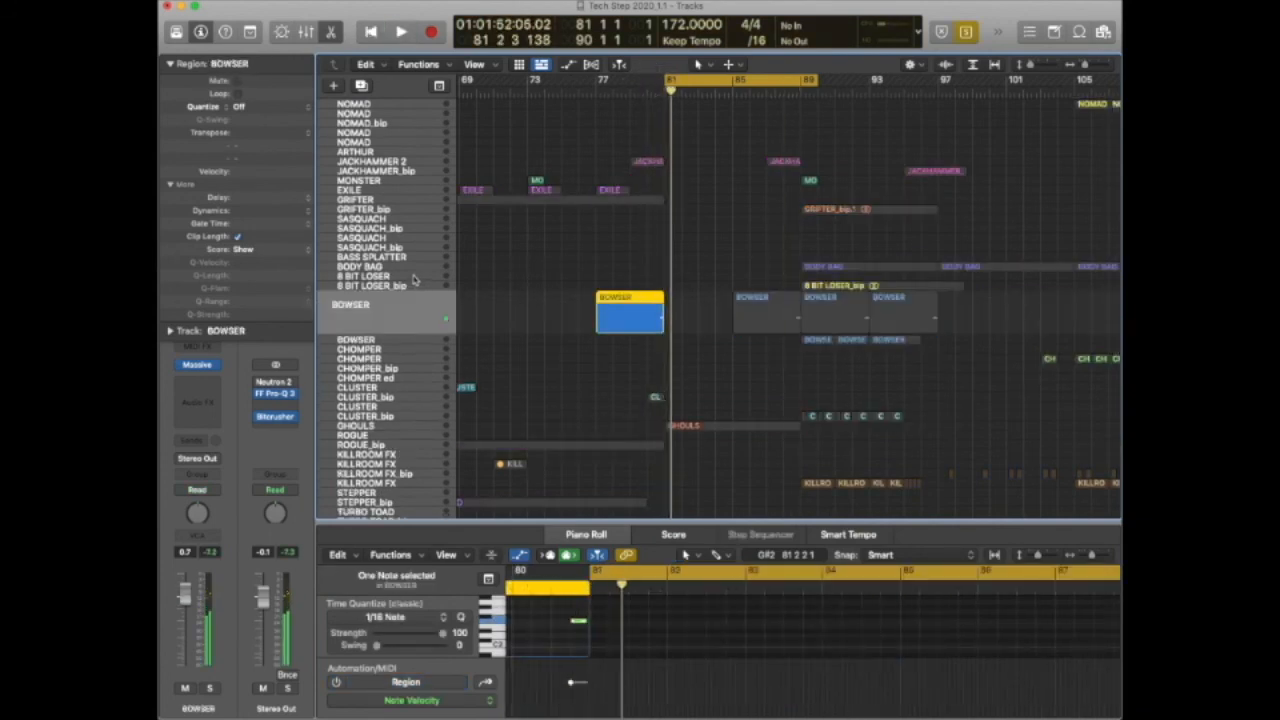
{"action": "left_click", "coordinate": [383, 341]}
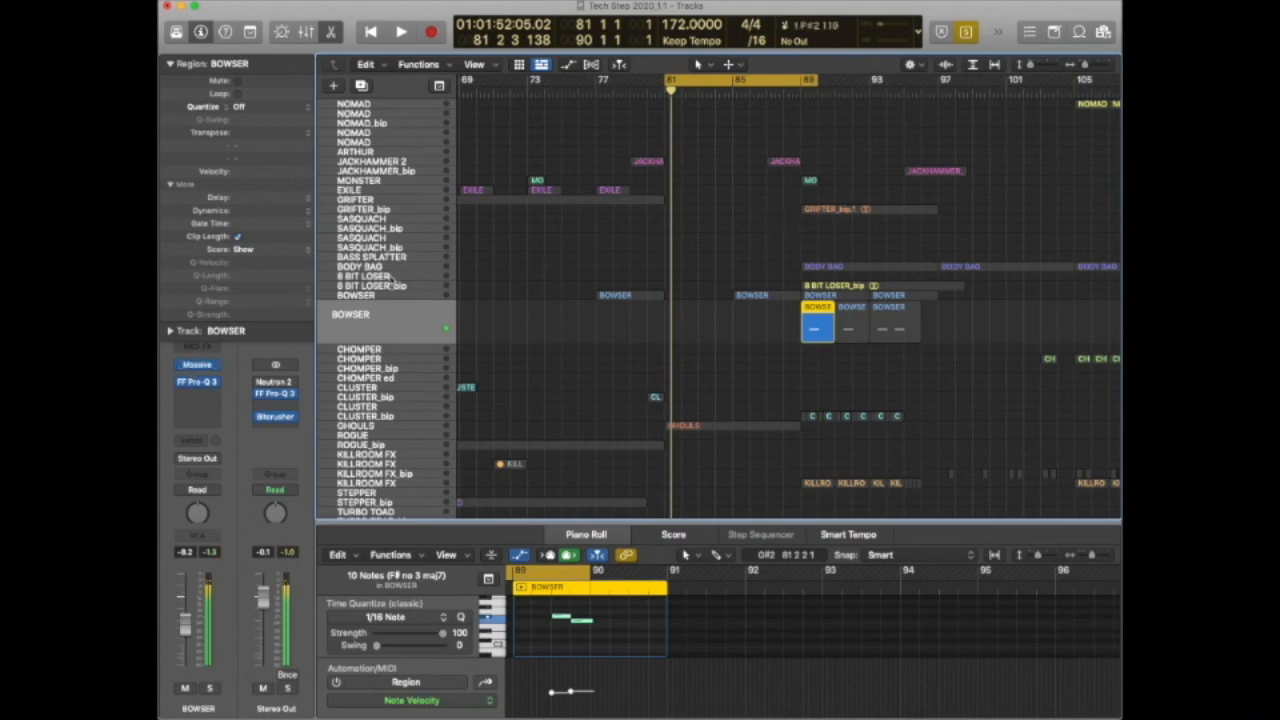
{"action": "left_click", "coordinate": [394, 277]}
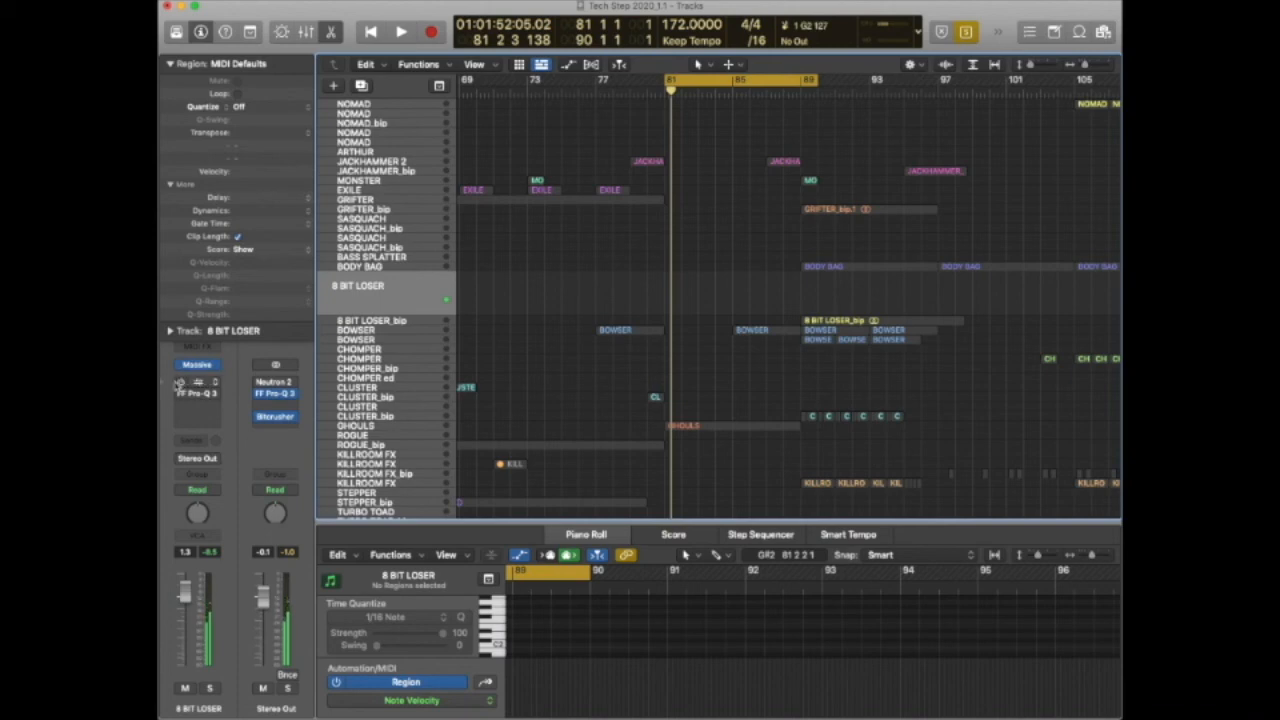
{"action": "left_click", "coordinate": [410, 268]}
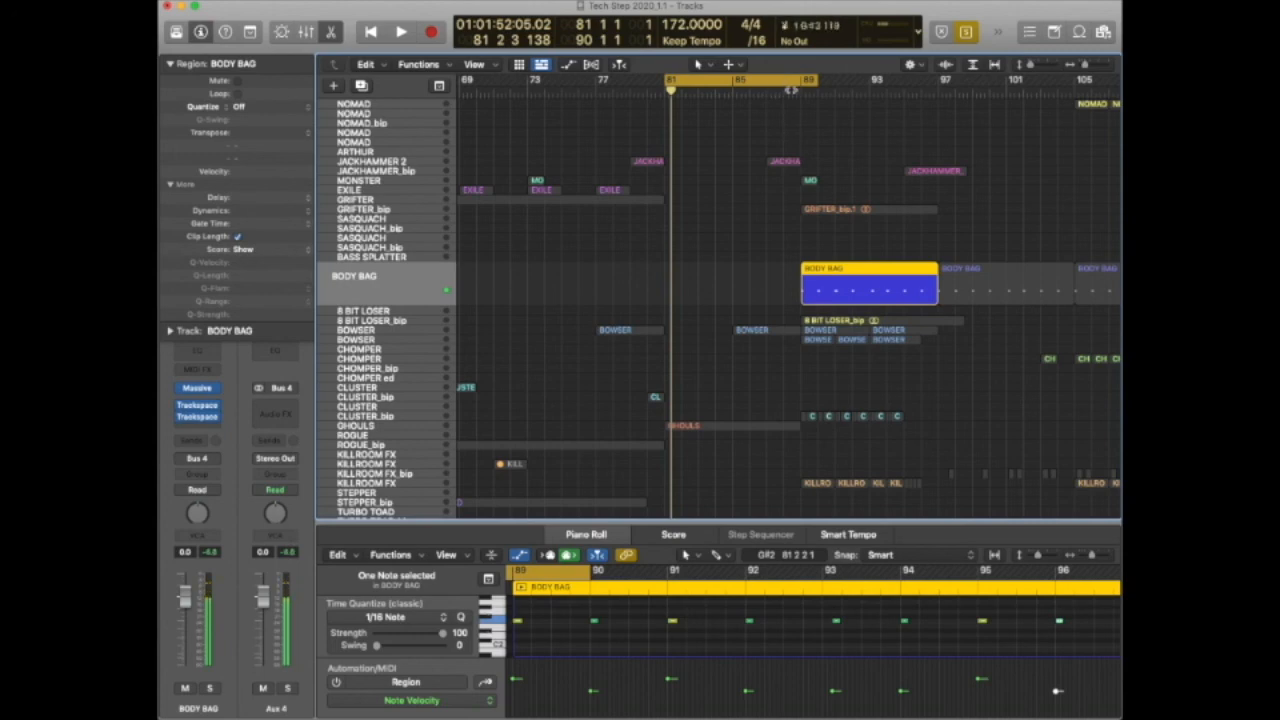
Set the cycle range to bars 89 to 97 and turn off solo to hear BODY BAG with the full mix.
{"action": "left_click", "coordinate": [790, 89]}
{"action": "left_click", "coordinate": [801, 94]}
{"action": "key", "text": "space"}
{"action": "key", "text": "space"}
{"action": "left_click_drag", "start_coordinate": [802, 81], "coordinate": [942, 86]}
{"action": "key", "text": "ctrl+s"}
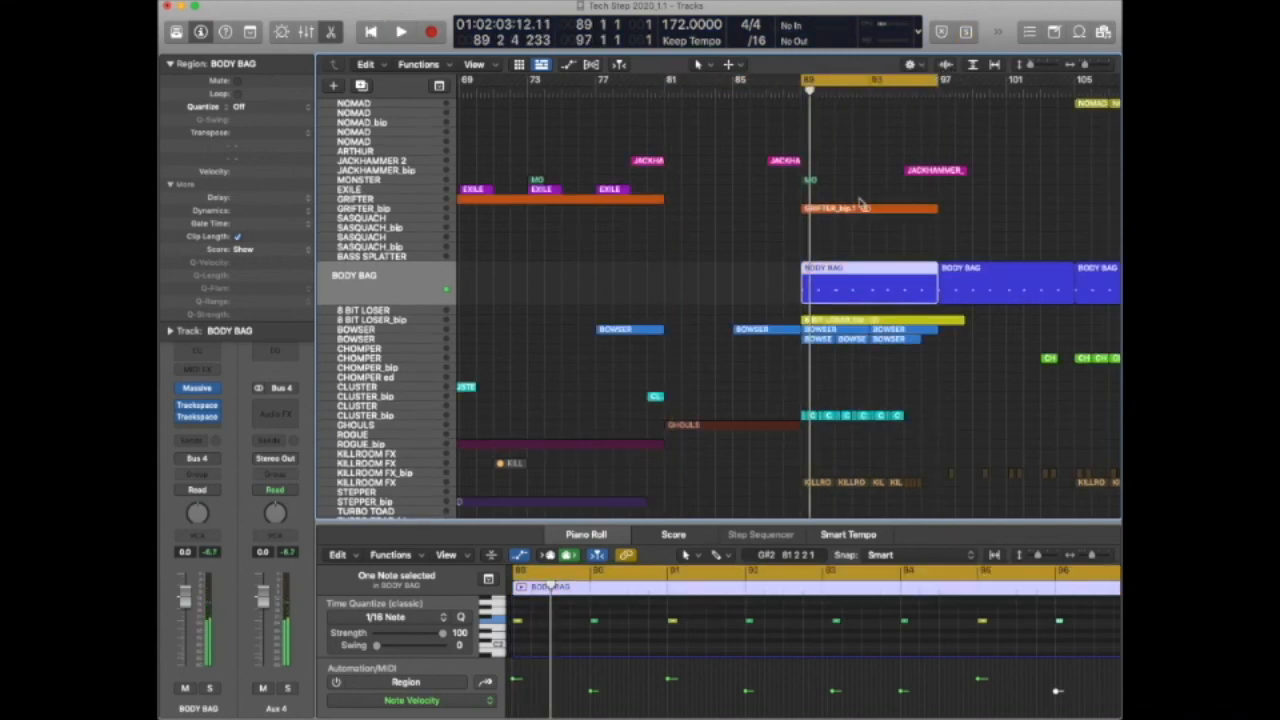
Turn off the cycle range and play the full mix from about bar 88.
{"action": "left_click", "coordinate": [788, 94]}
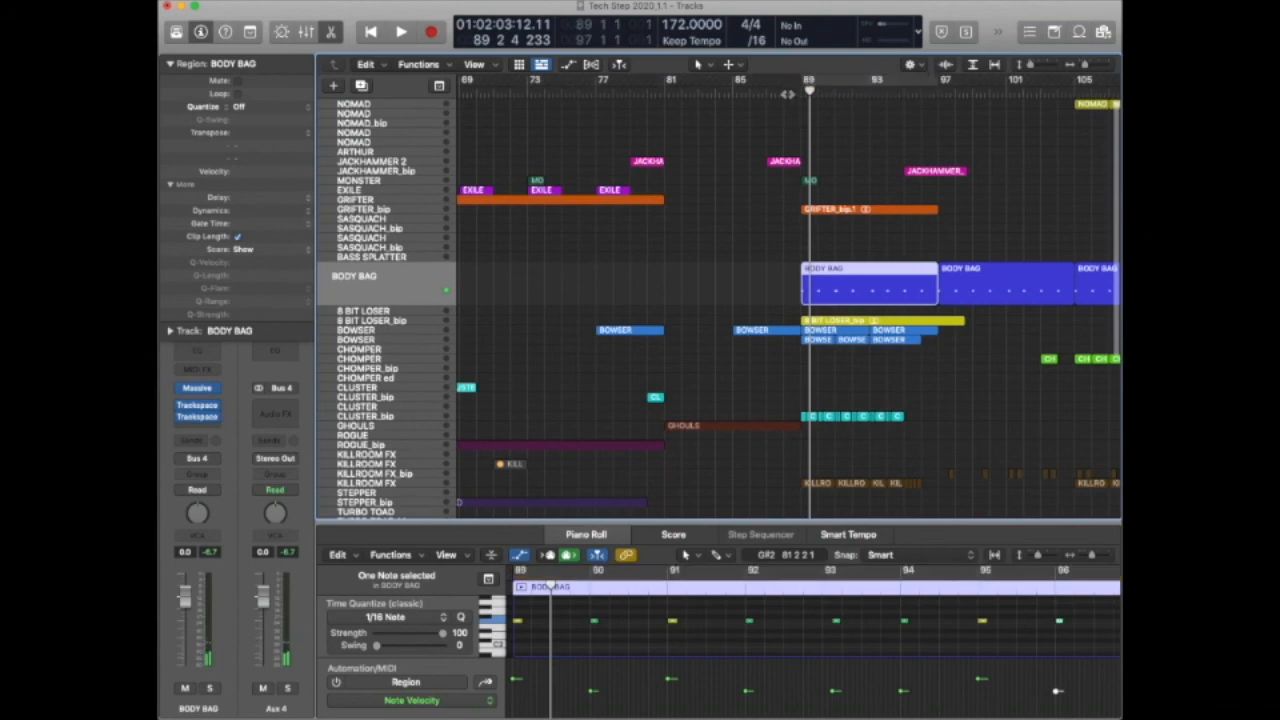
{"action": "left_click", "coordinate": [790, 90]}
{"action": "key", "text": "space"}
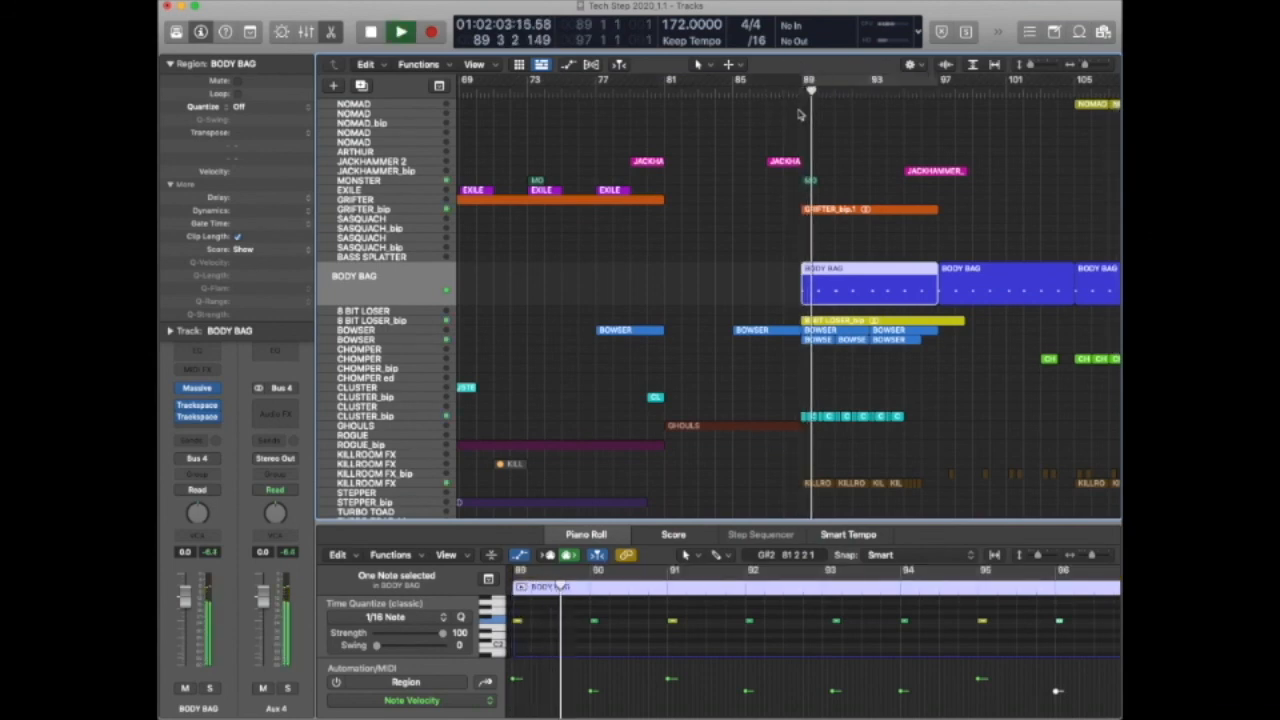
{"action": "key", "text": "space"}
{"action": "left_click", "coordinate": [790, 90]}
{"action": "key", "text": "space"}
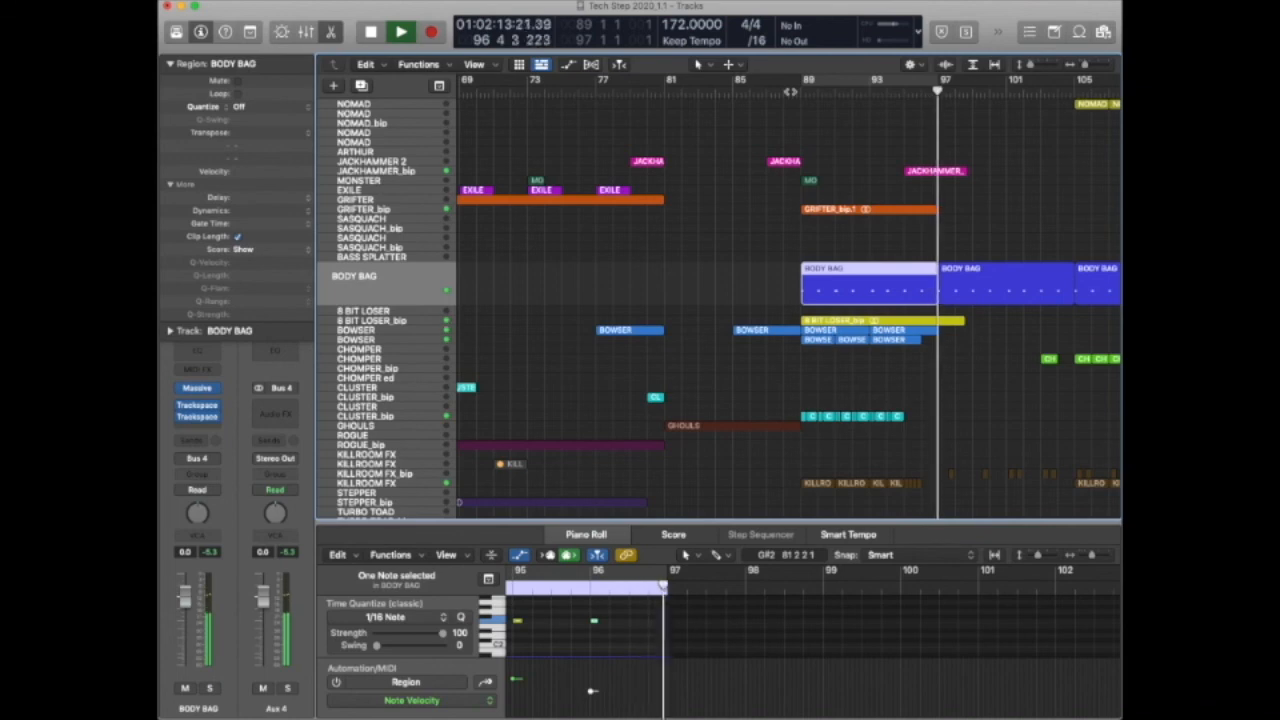
Return the enlarged BODY BAG track to normal height while the full mix keeps playing.
{"action": "scroll", "coordinate": [737, 208], "scroll_direction": "down", "scroll_amount": 2}
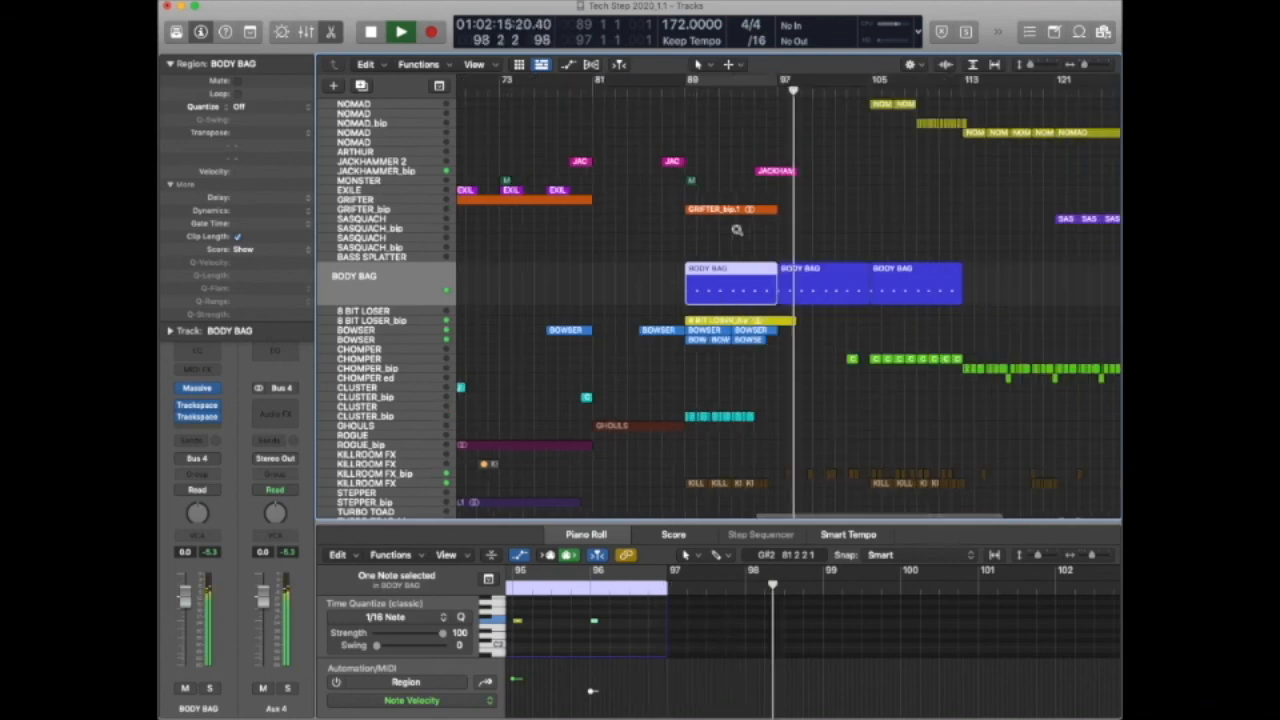
{"action": "scroll", "coordinate": [737, 230], "scroll_direction": "down", "scroll_amount": 1}
{"action": "scroll", "coordinate": [737, 230], "scroll_direction": "down", "scroll_amount": 1}
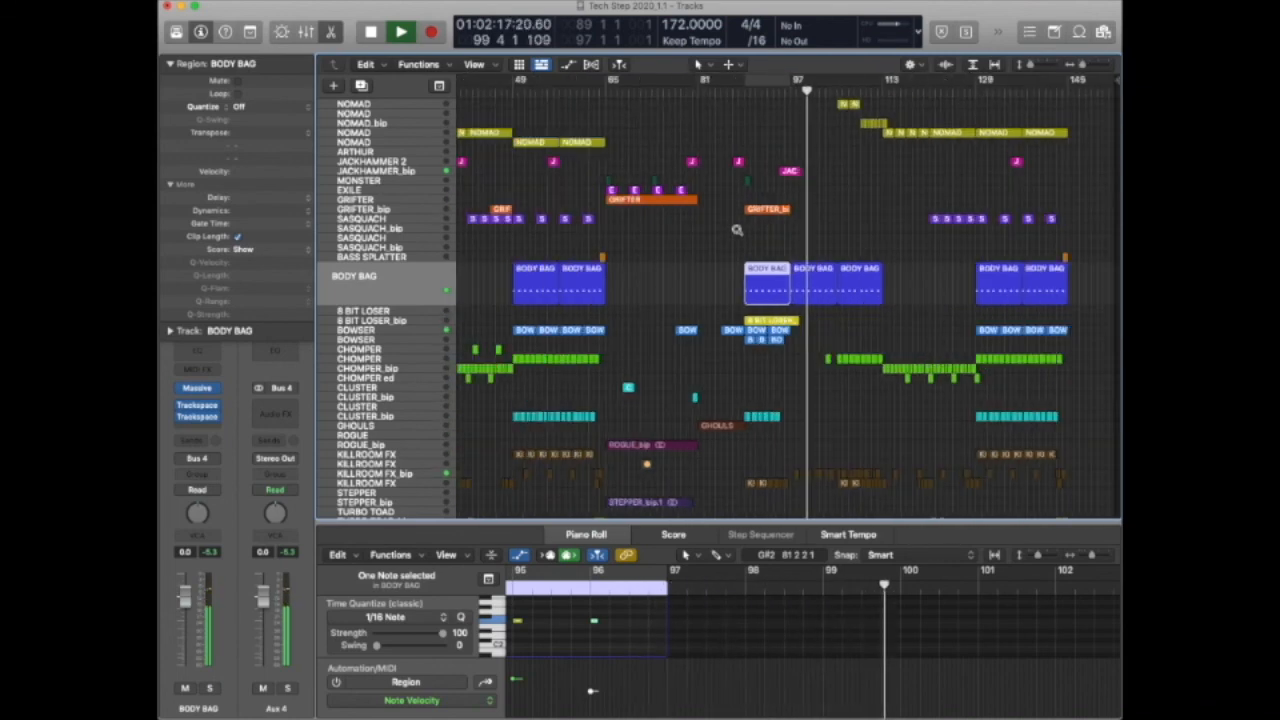
{"action": "key", "text": "ctrl+z"}
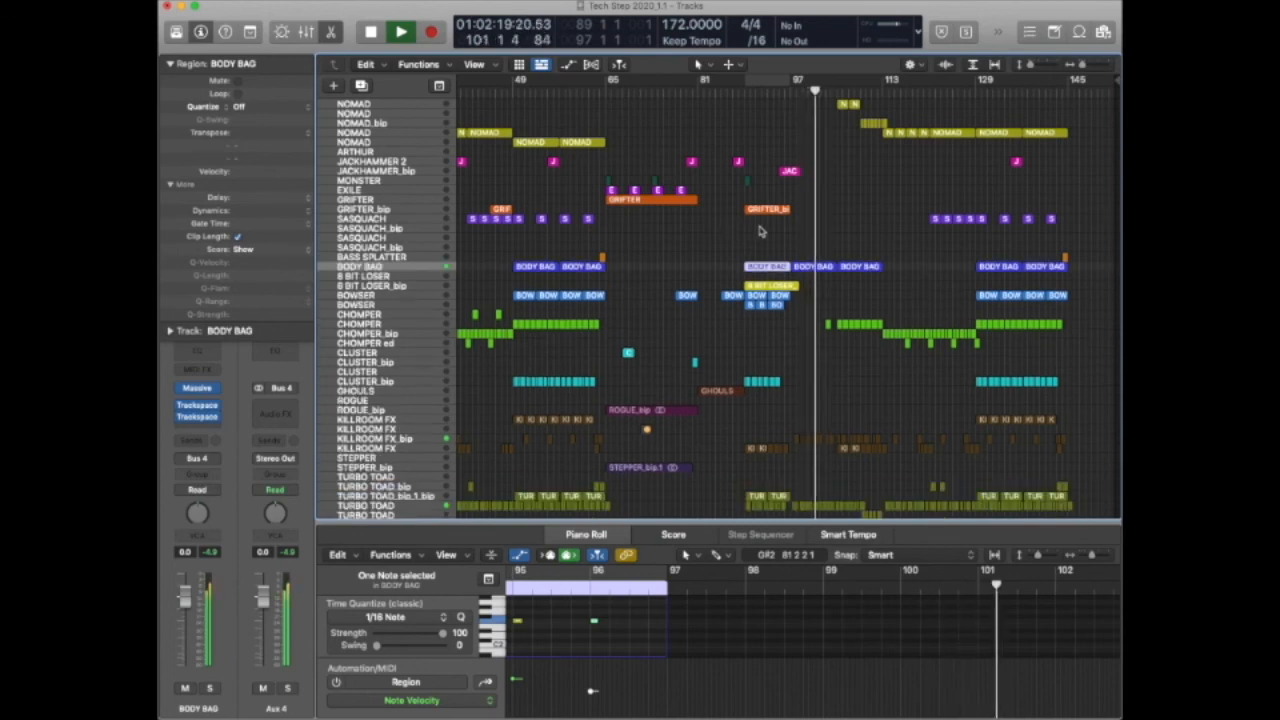
Follow the full-mix playback from about bar 101 to bar 115, examining which tracks play in each section.
{"action": "scroll", "coordinate": [775, 232], "scroll_direction": "down", "scroll_amount": 4}
{"action": "scroll", "coordinate": [790, 228], "scroll_direction": "down", "scroll_amount": 8}
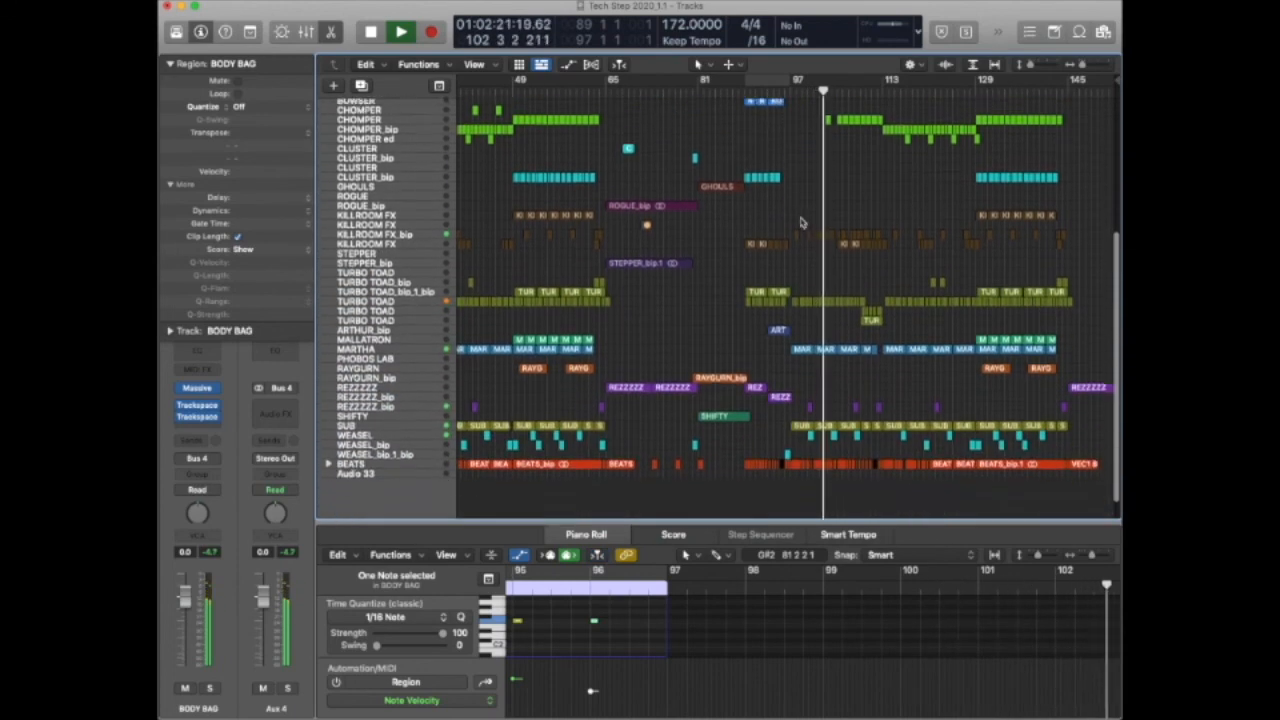
{"action": "scroll", "coordinate": [800, 222], "scroll_direction": "up", "scroll_amount": 3}
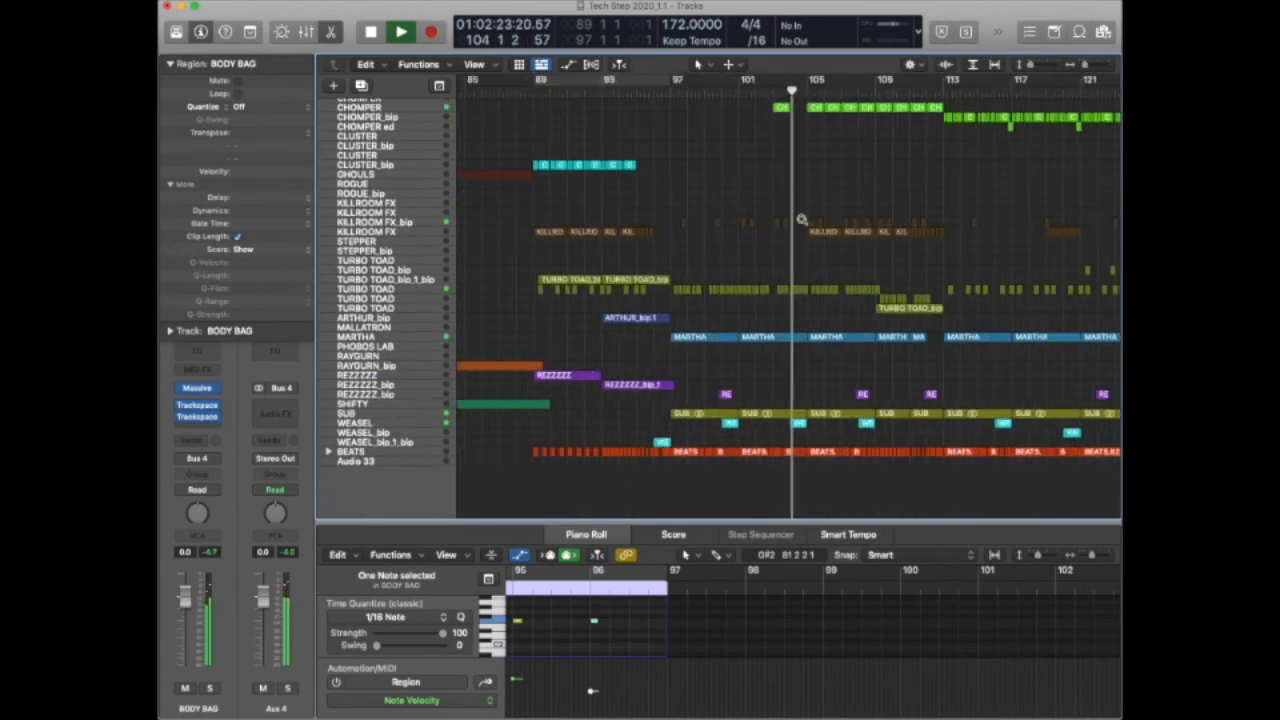
{"action": "scroll", "coordinate": [801, 222], "scroll_direction": "up", "scroll_amount": 10}
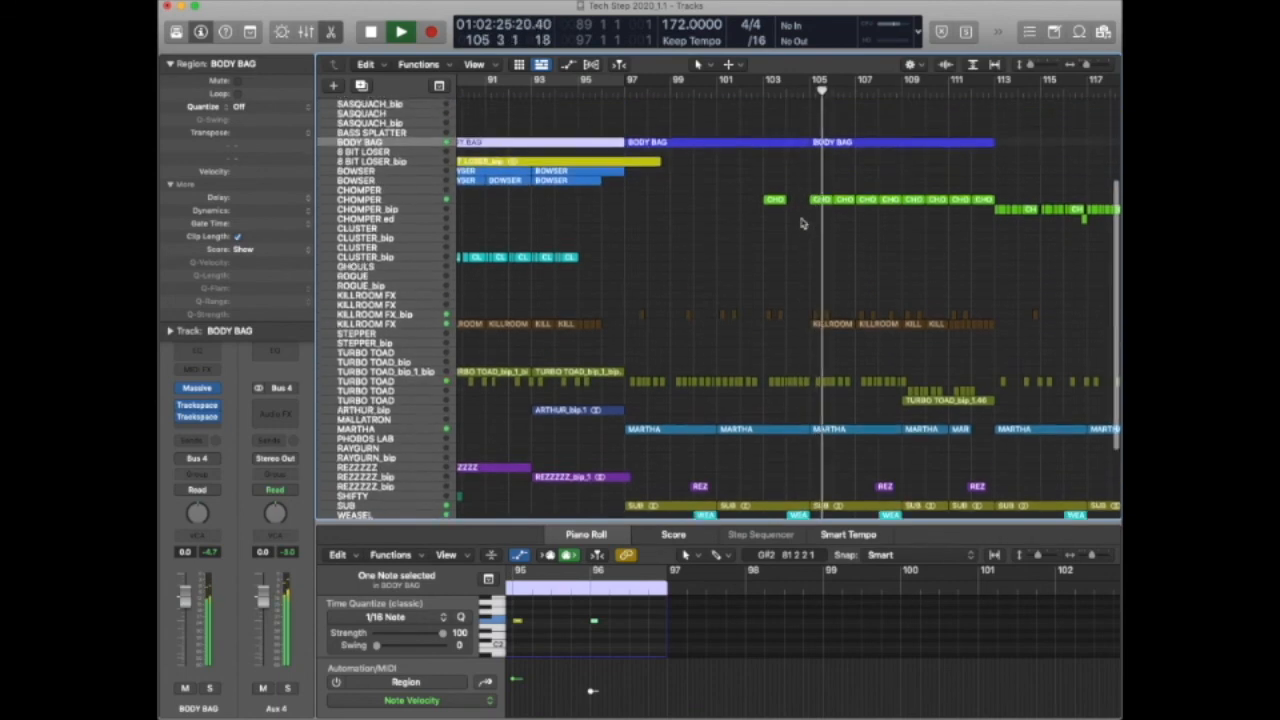
{"action": "scroll", "coordinate": [801, 220], "scroll_direction": "left", "scroll_amount": 3}
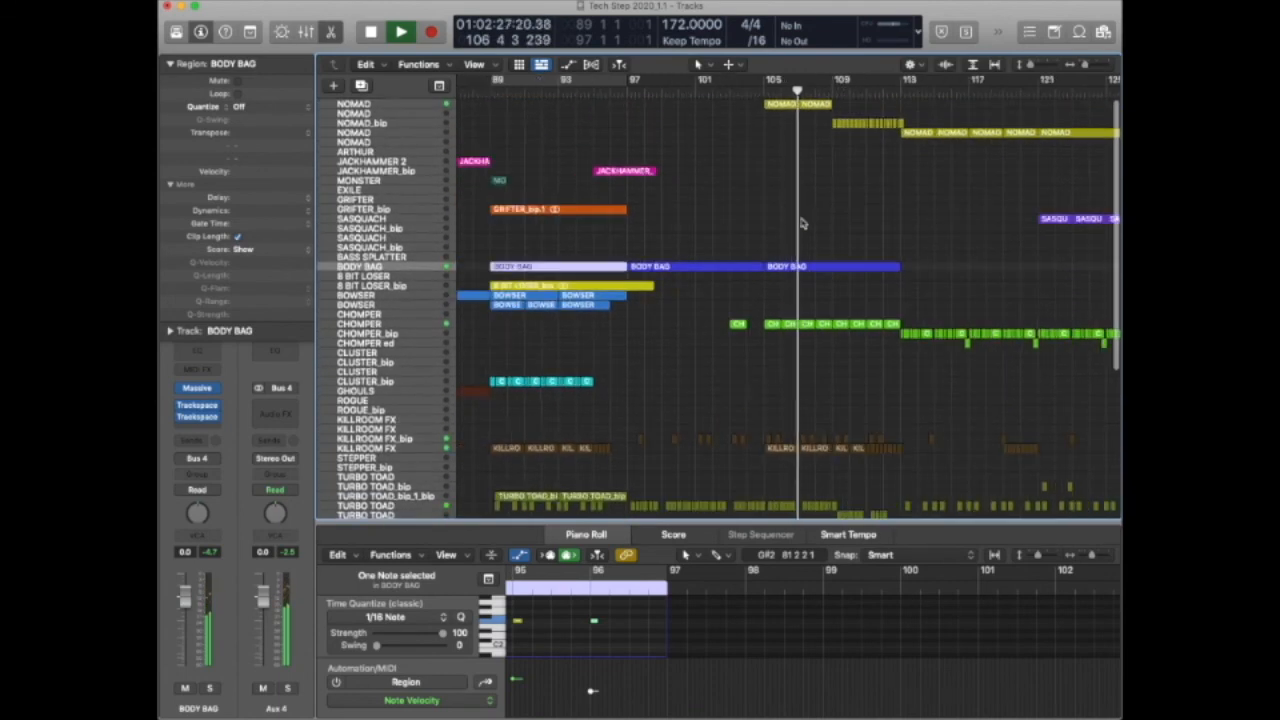
{"action": "scroll", "coordinate": [814, 210], "scroll_direction": "right", "scroll_amount": 3}
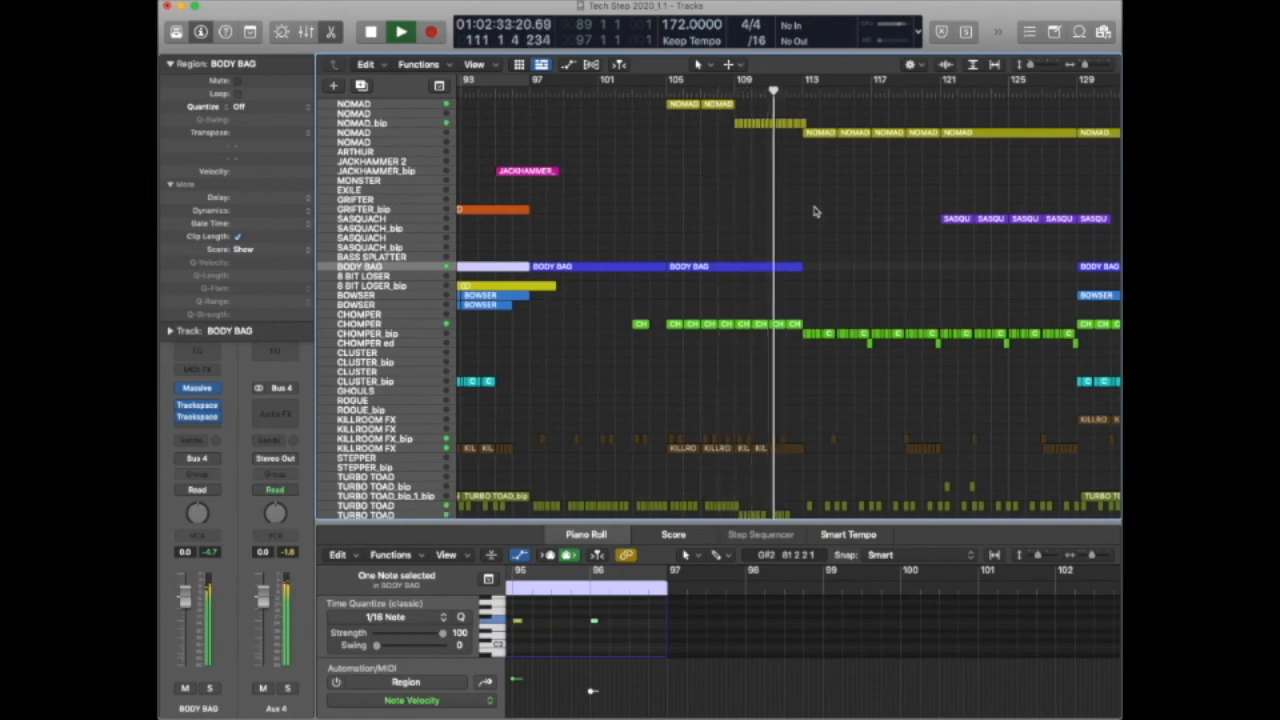
{"action": "scroll", "coordinate": [811, 206], "scroll_direction": "down", "scroll_amount": 3}
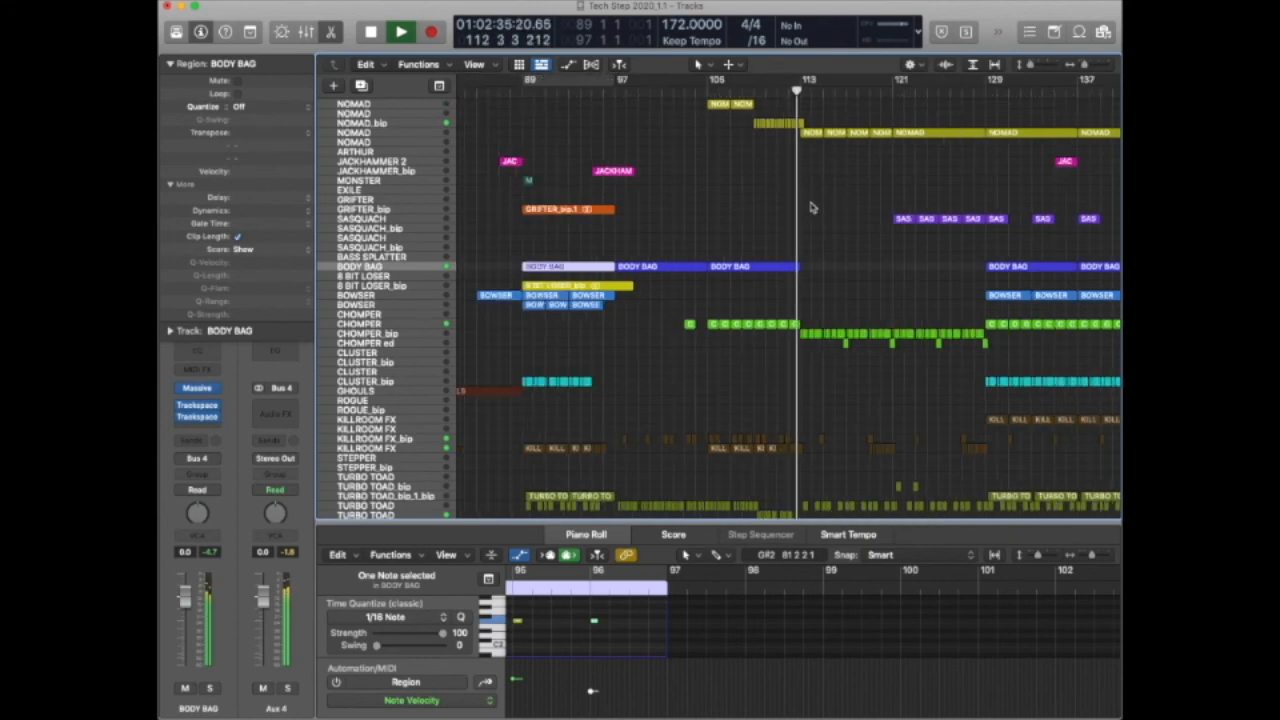
{"action": "scroll", "coordinate": [812, 207], "scroll_direction": "right", "scroll_amount": 3}
{"action": "scroll", "coordinate": [785, 235], "scroll_direction": "right", "scroll_amount": 2}
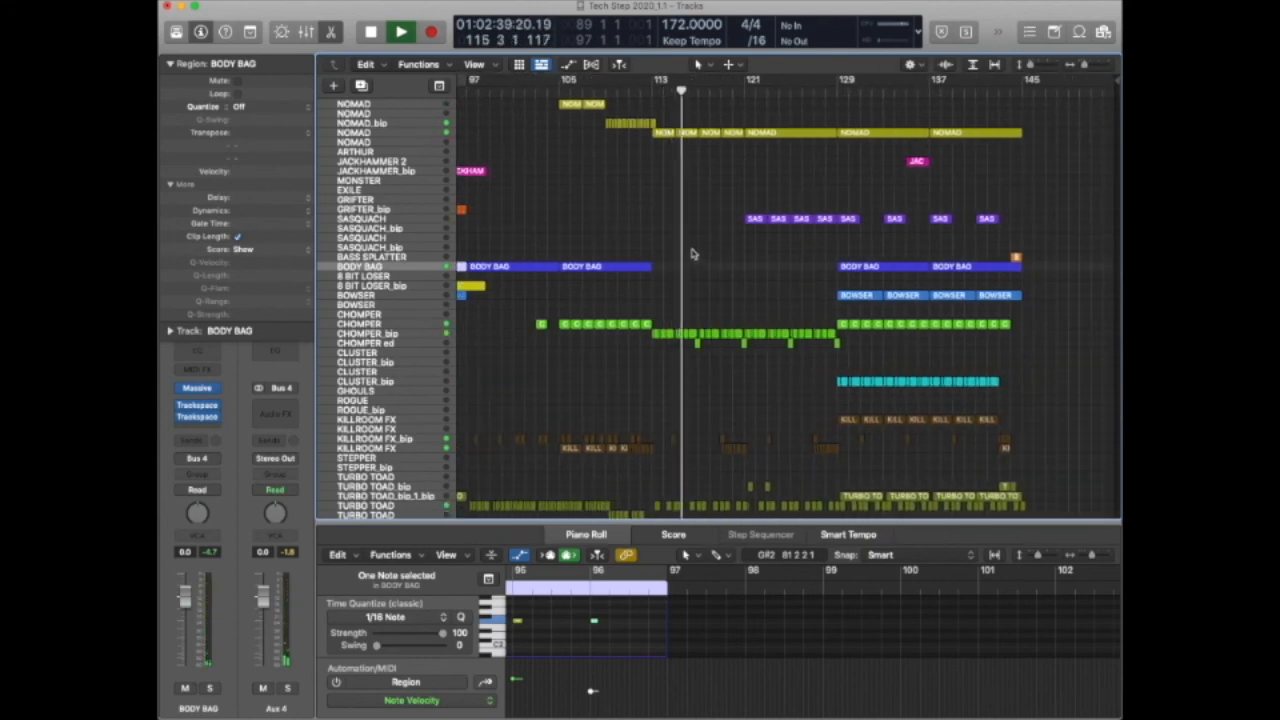
Stop playback and examine the layout of all tracks from NOMAD to BEATS across the whole arrangement.
{"action": "scroll", "coordinate": [690, 255], "scroll_direction": "down", "scroll_amount": 10}
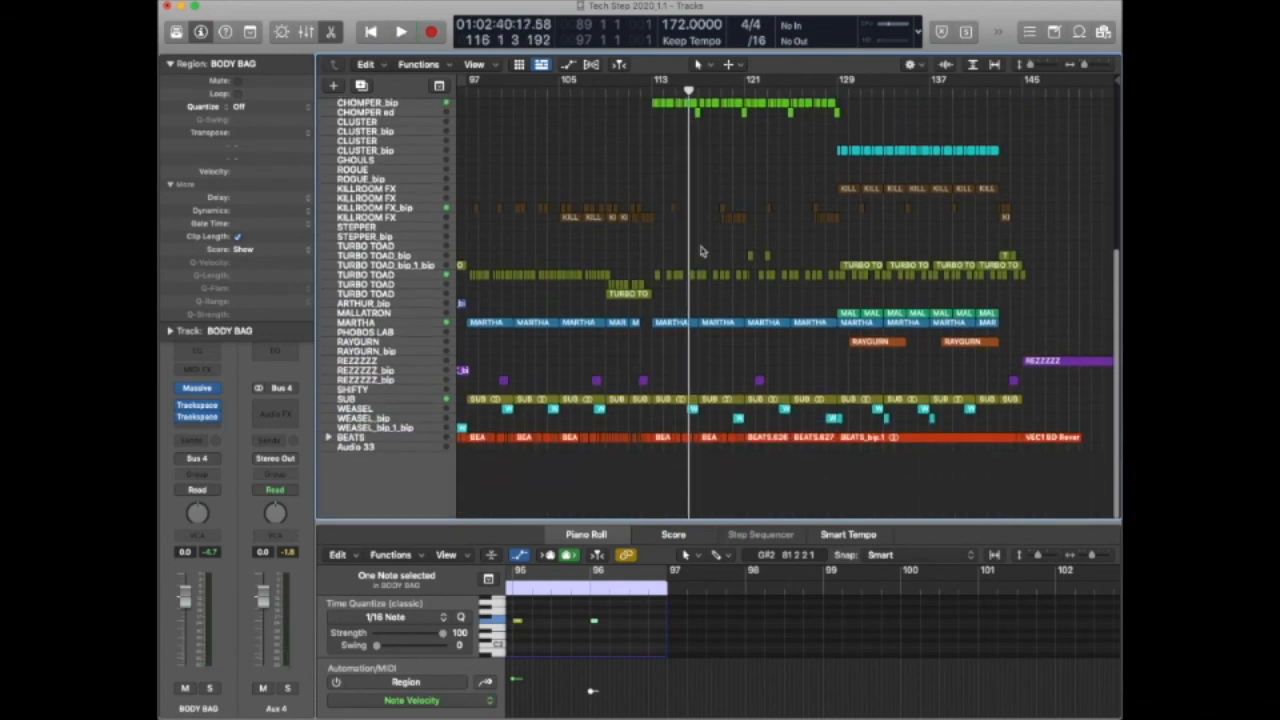
{"action": "scroll", "coordinate": [690, 252], "scroll_direction": "up", "scroll_amount": 2}
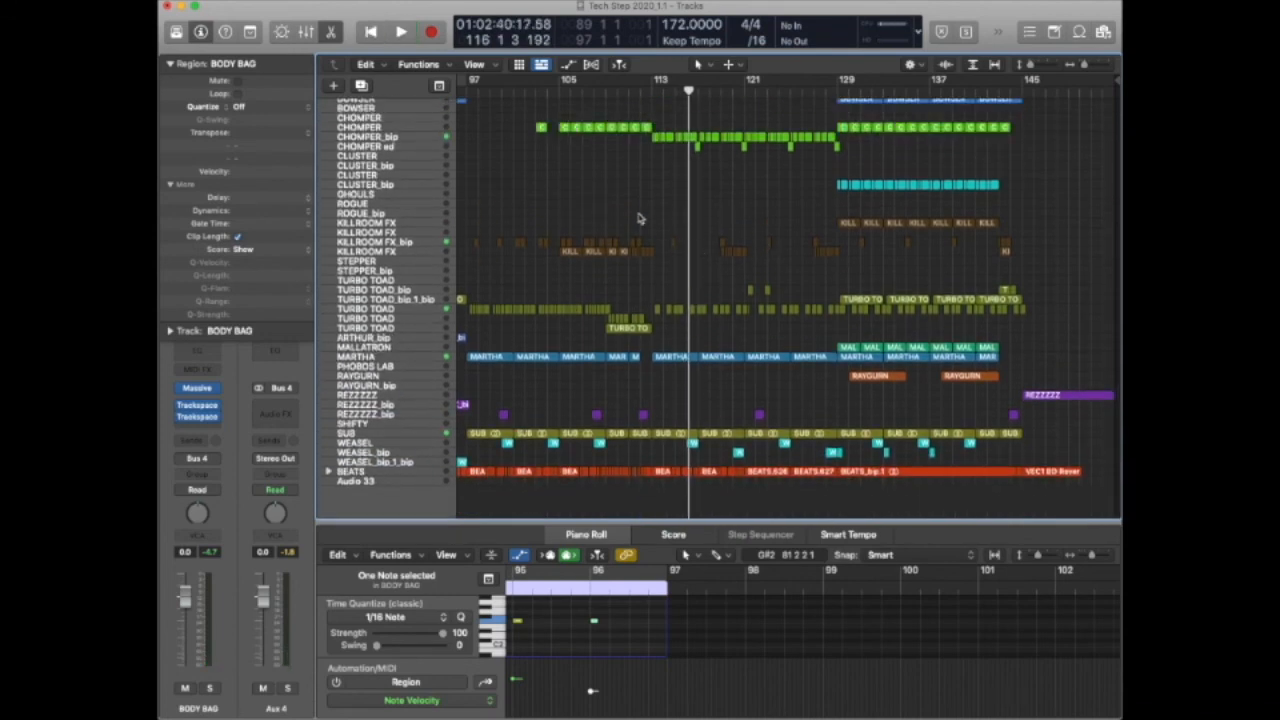
{"action": "scroll", "coordinate": [635, 217], "scroll_direction": "up", "scroll_amount": 6}
{"action": "scroll", "coordinate": [635, 217], "scroll_direction": "left", "scroll_amount": 2}
{"action": "scroll", "coordinate": [633, 215], "scroll_direction": "up", "scroll_amount": 5}
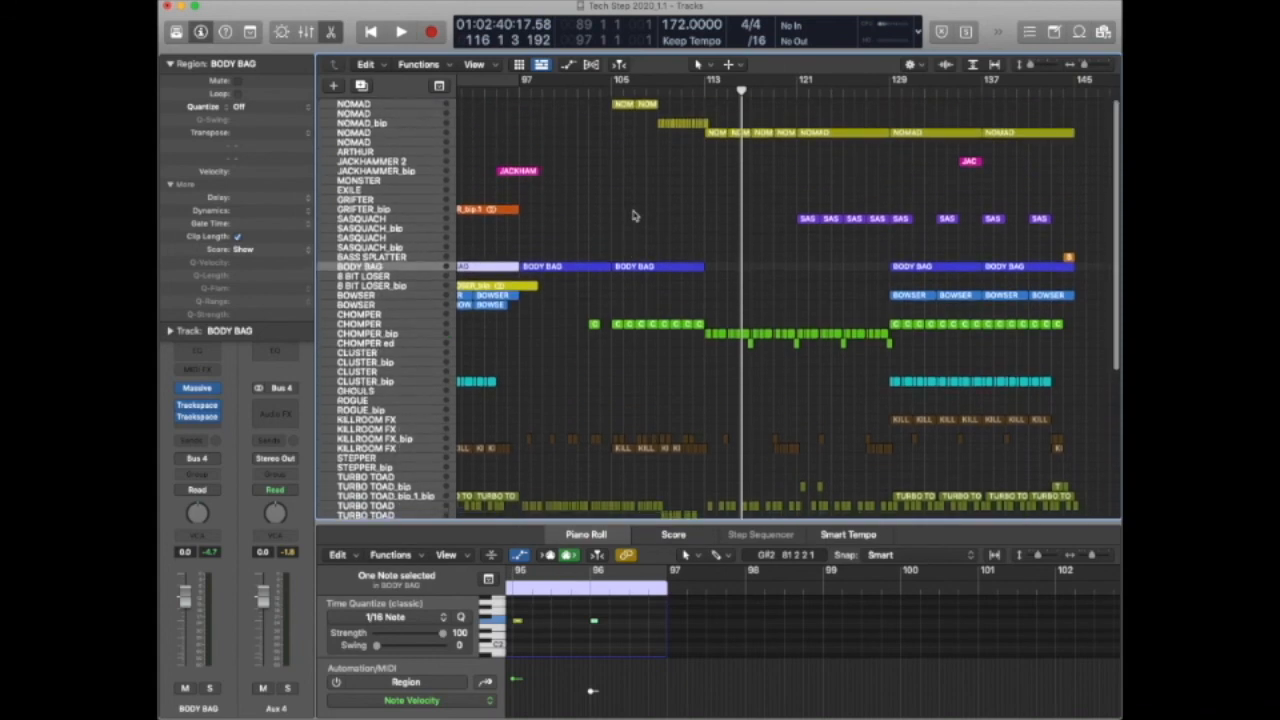
{"action": "scroll", "coordinate": [633, 215], "scroll_direction": "down", "scroll_amount": 1}
{"action": "scroll", "coordinate": [633, 215], "scroll_direction": "down", "scroll_amount": 3}
{"action": "scroll", "coordinate": [633, 215], "scroll_direction": "down", "scroll_amount": 3}
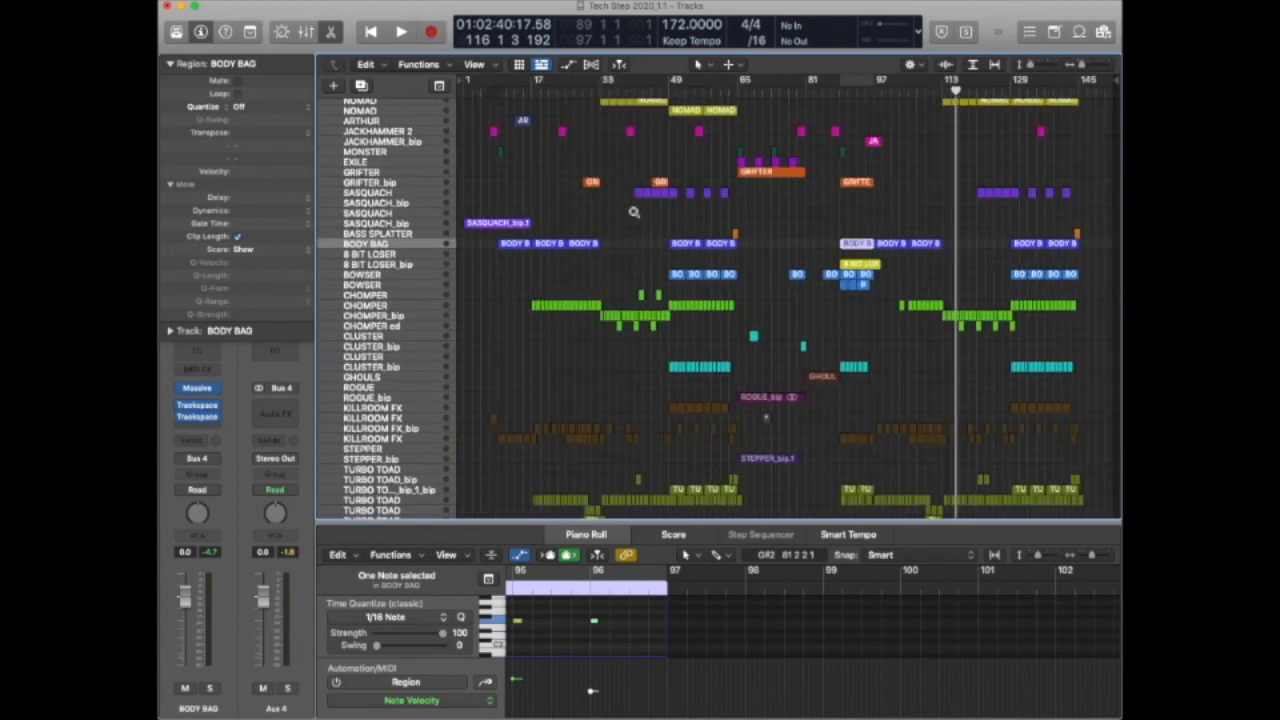
{"action": "scroll", "coordinate": [643, 213], "scroll_direction": "up", "scroll_amount": 1}
{"action": "scroll", "coordinate": [643, 213], "scroll_direction": "down", "scroll_amount": 4}
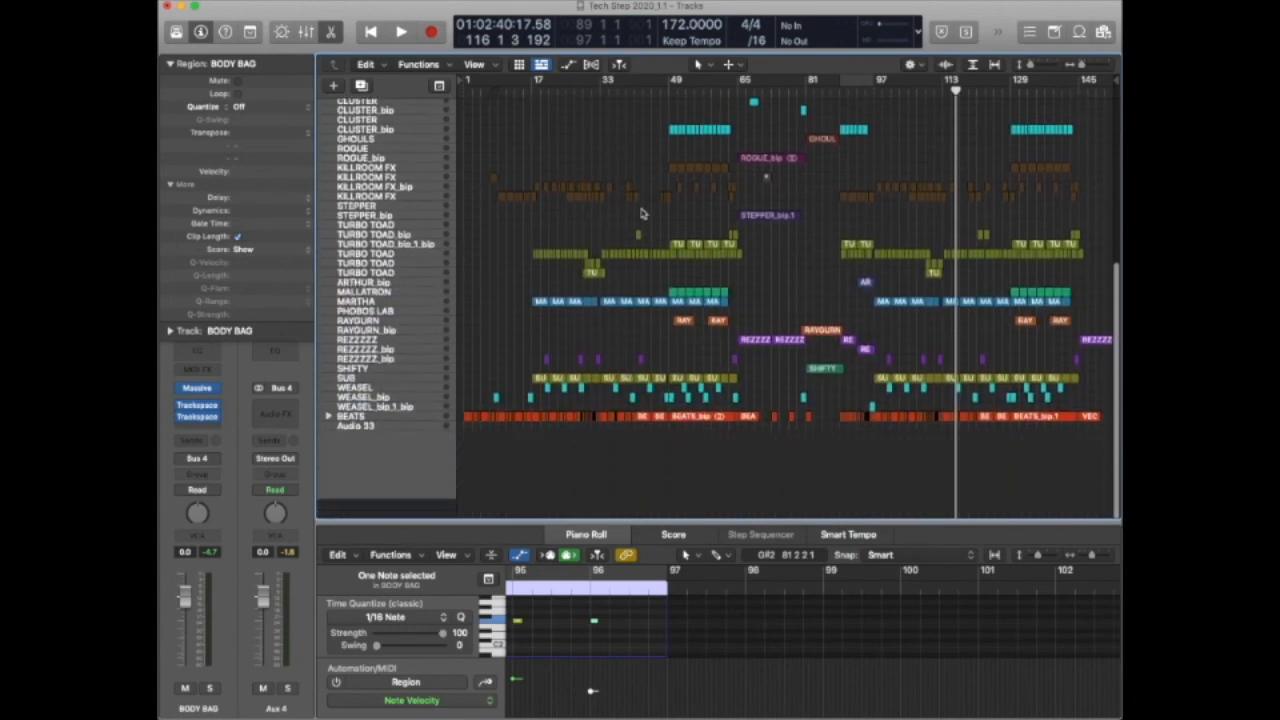
{"action": "scroll", "coordinate": [643, 213], "scroll_direction": "up", "scroll_amount": 1}
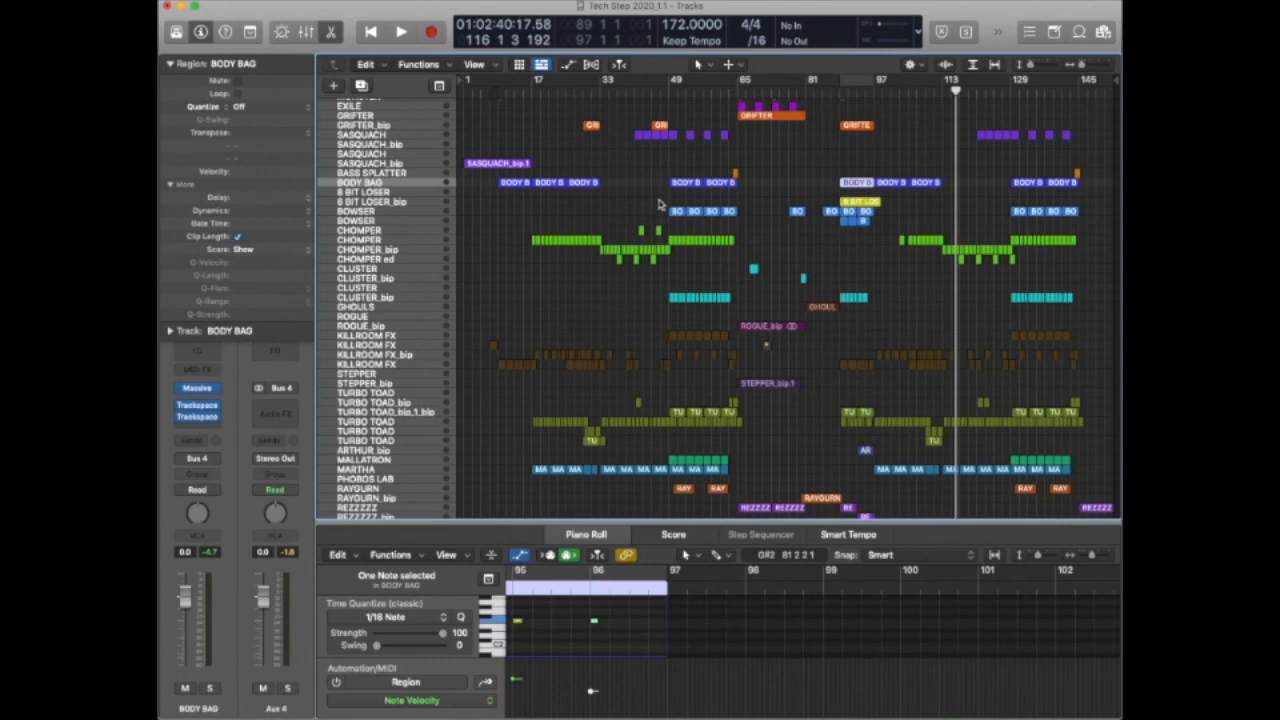
{"action": "scroll", "coordinate": [659, 204], "scroll_direction": "up", "scroll_amount": 4}
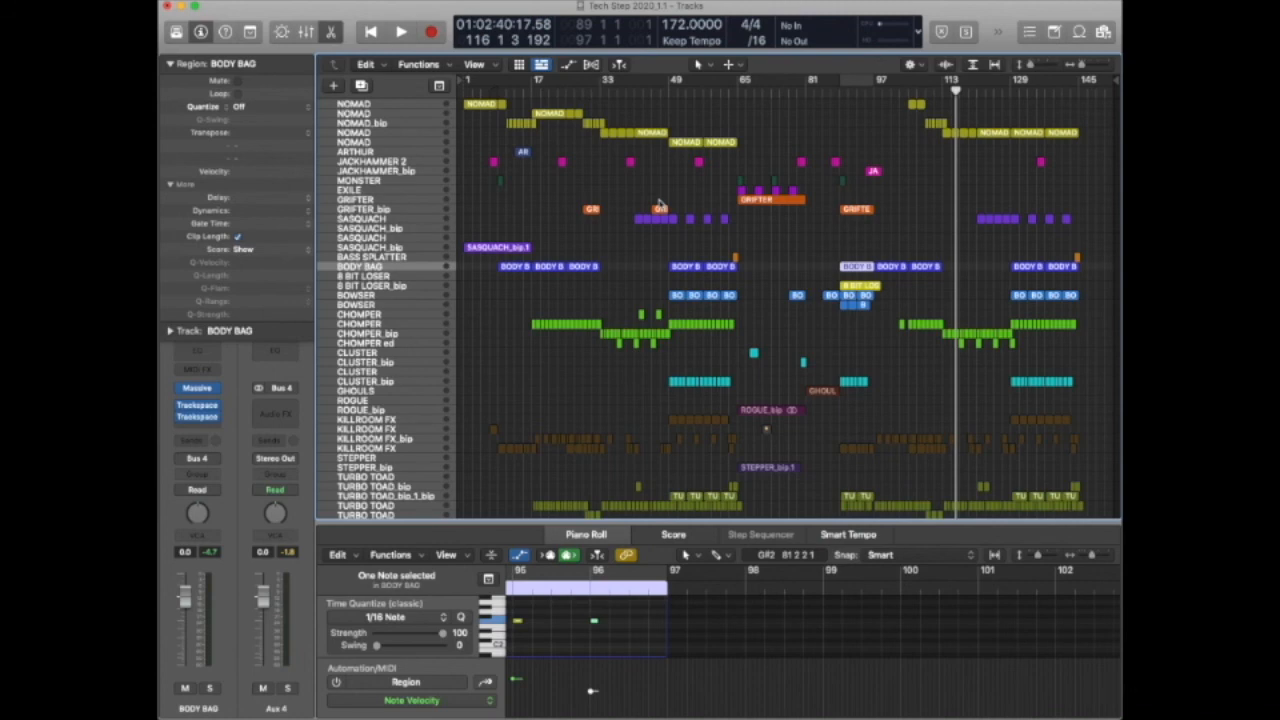
{"action": "scroll", "coordinate": [659, 204], "scroll_direction": "down", "scroll_amount": 11}
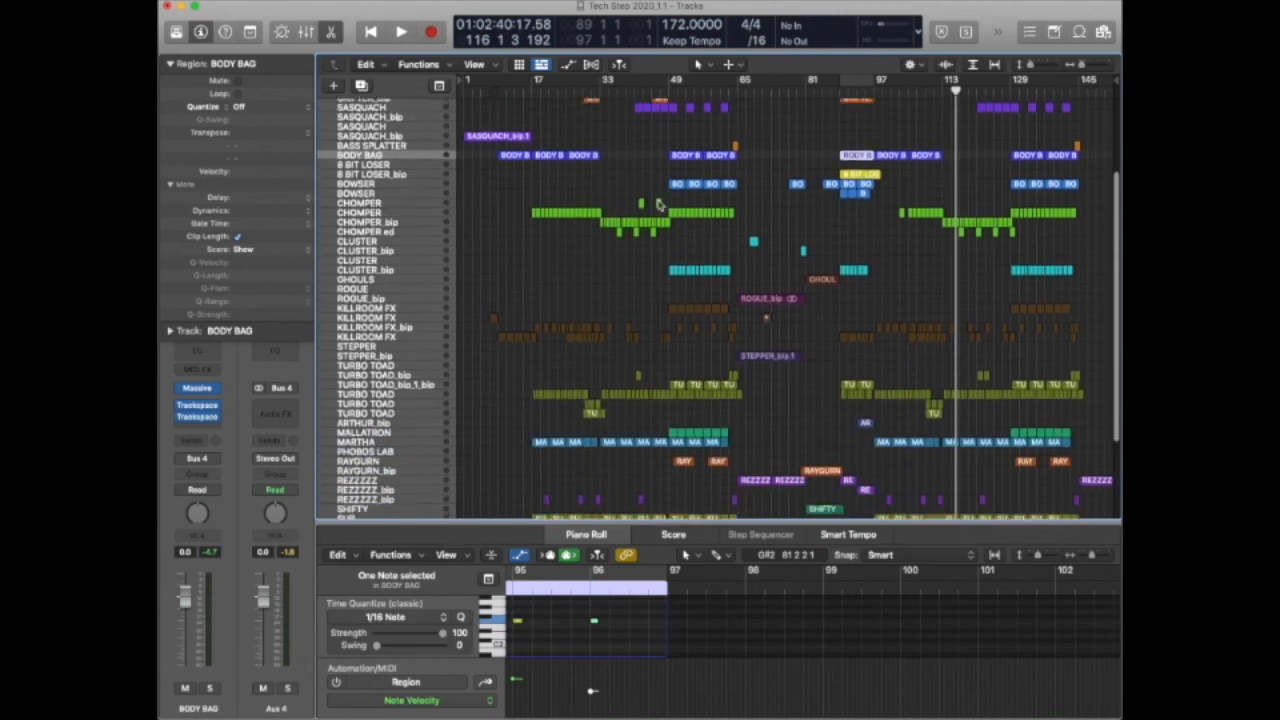